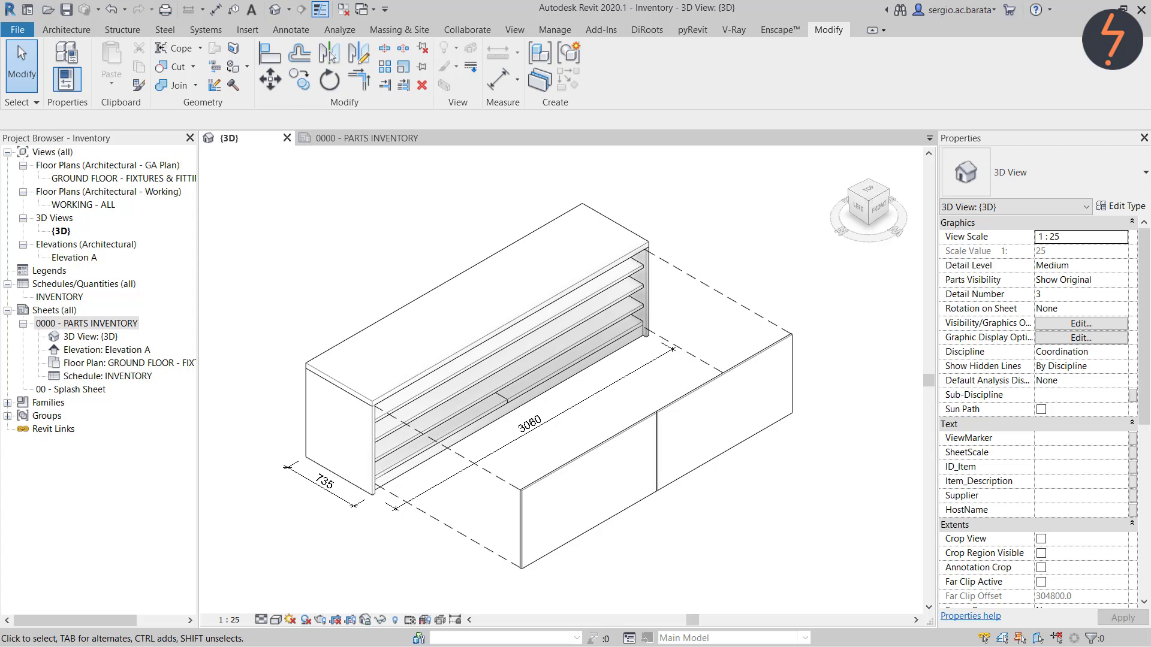
Select the benchtop, left end panel, front panels, then only the carcass to review their properties
left_click(473, 300)
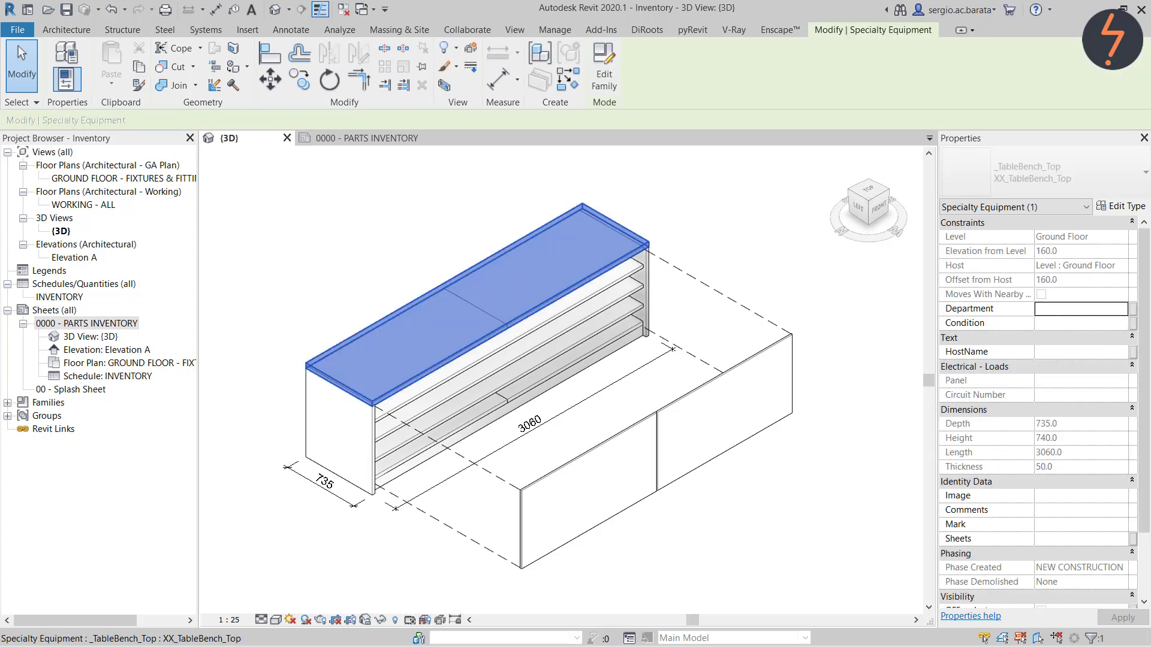
left_click(340, 431, "ctrl")
left_click(588, 474, "ctrl")
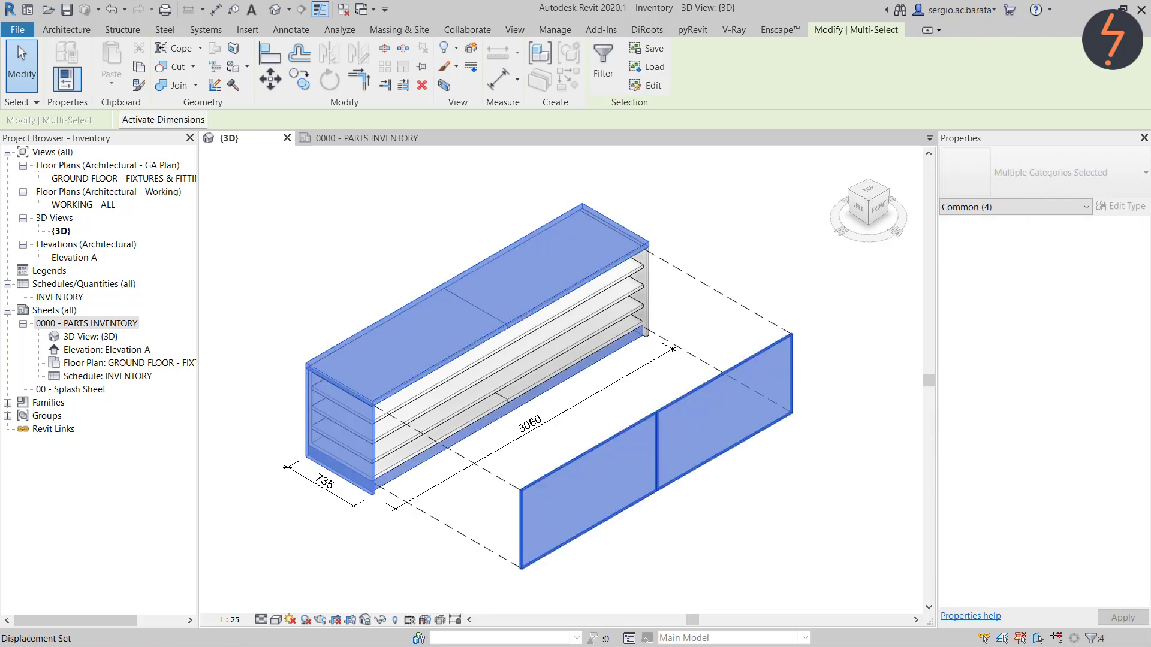
left_click(407, 384)
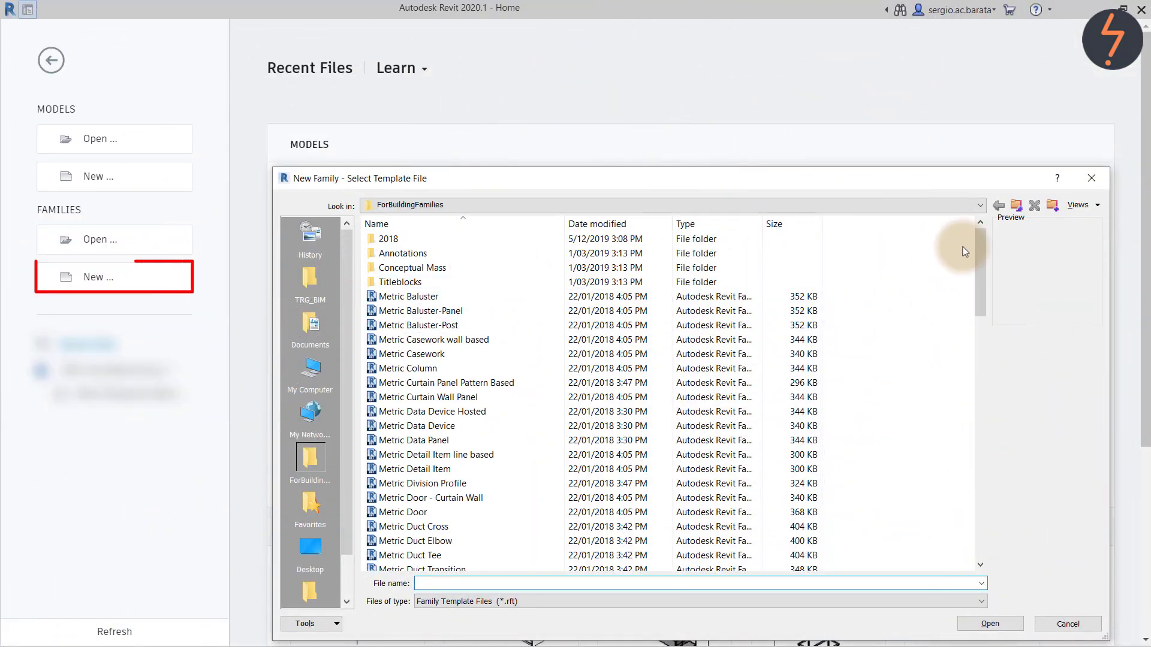
Start a new family from the Metric Specialty Equipment.rft template
left_click_drag(980, 257, 985, 439)
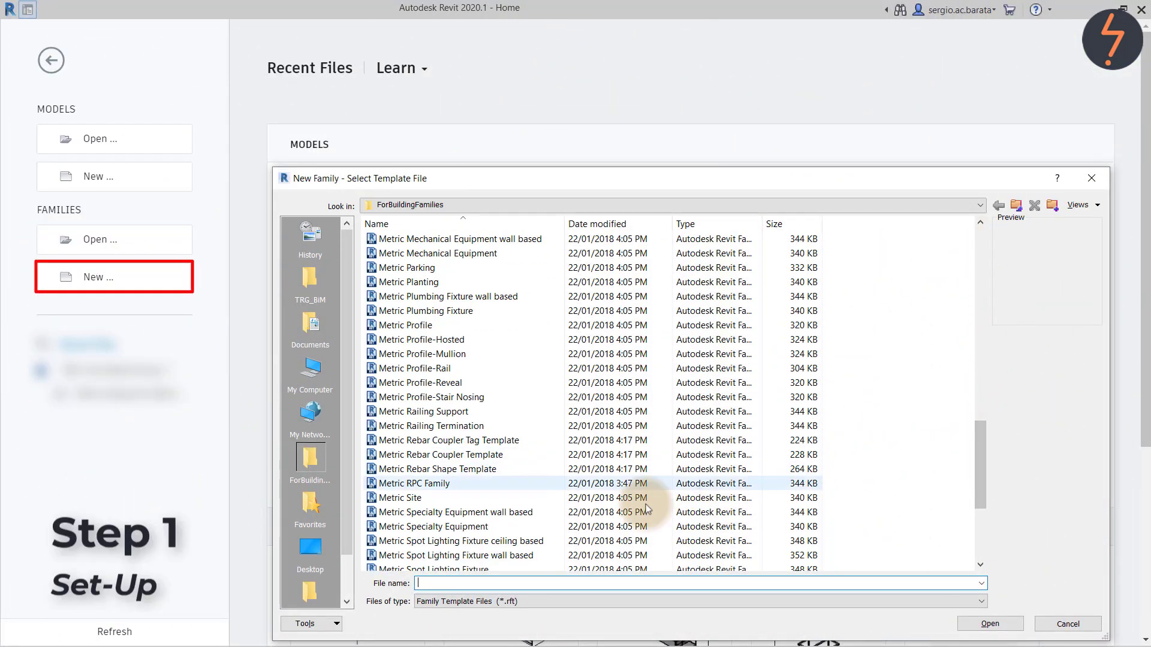
left_click(518, 531)
left_click(988, 622)
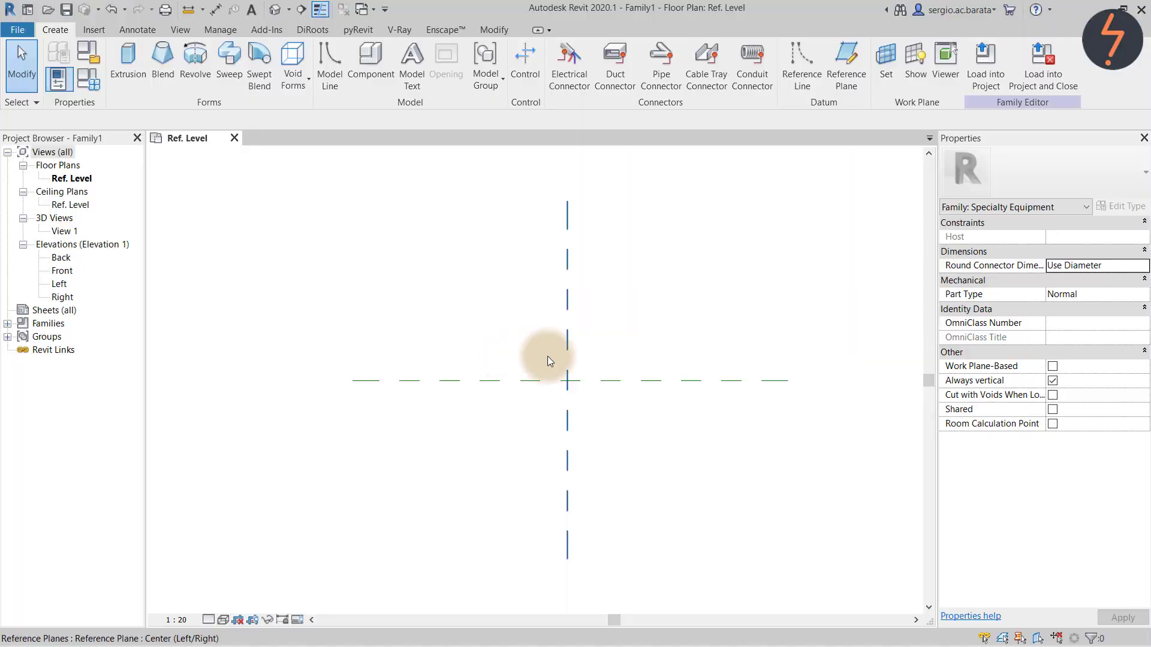
Add reference planes 600 left and right of centre and 400 above and below it
left_click(566, 358)
left_click_drag(566, 356, 488, 357, "ctrl")
key("m")
key("m")
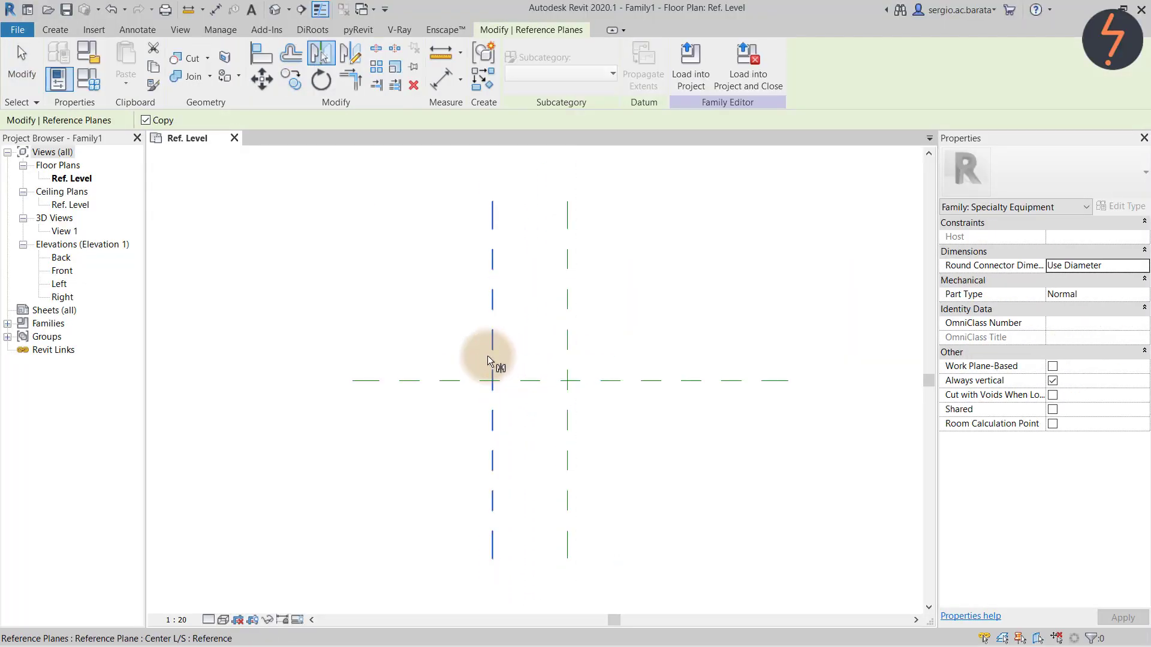
left_click(563, 354)
left_click(527, 380)
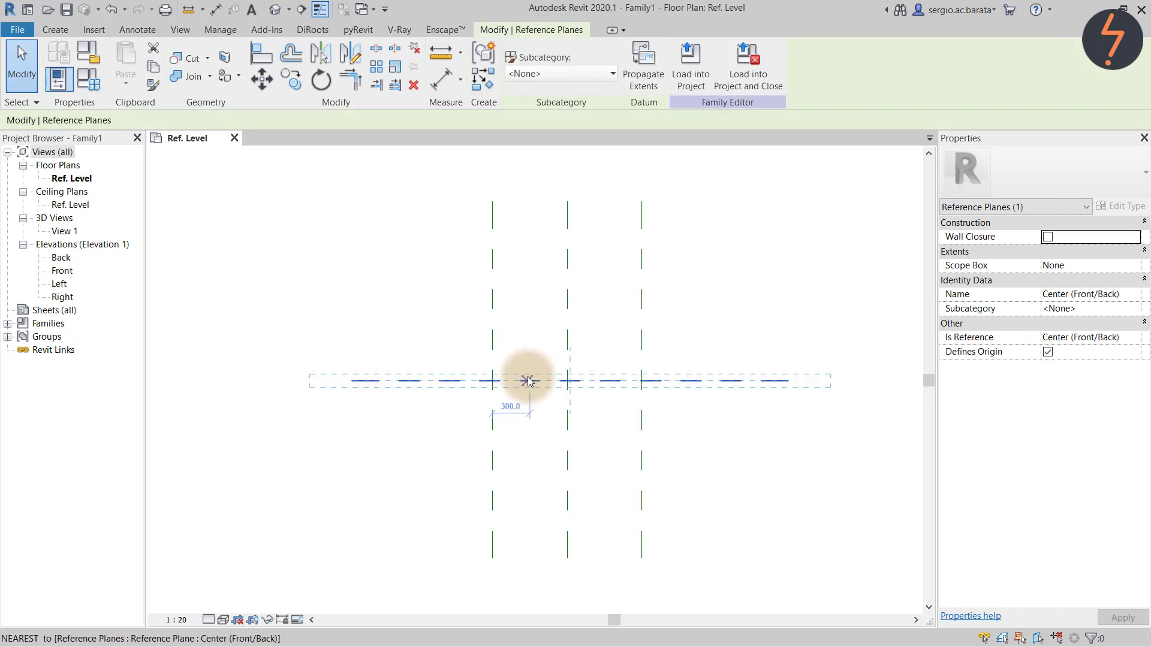
key("r")
key("o")
left_click(531, 333)
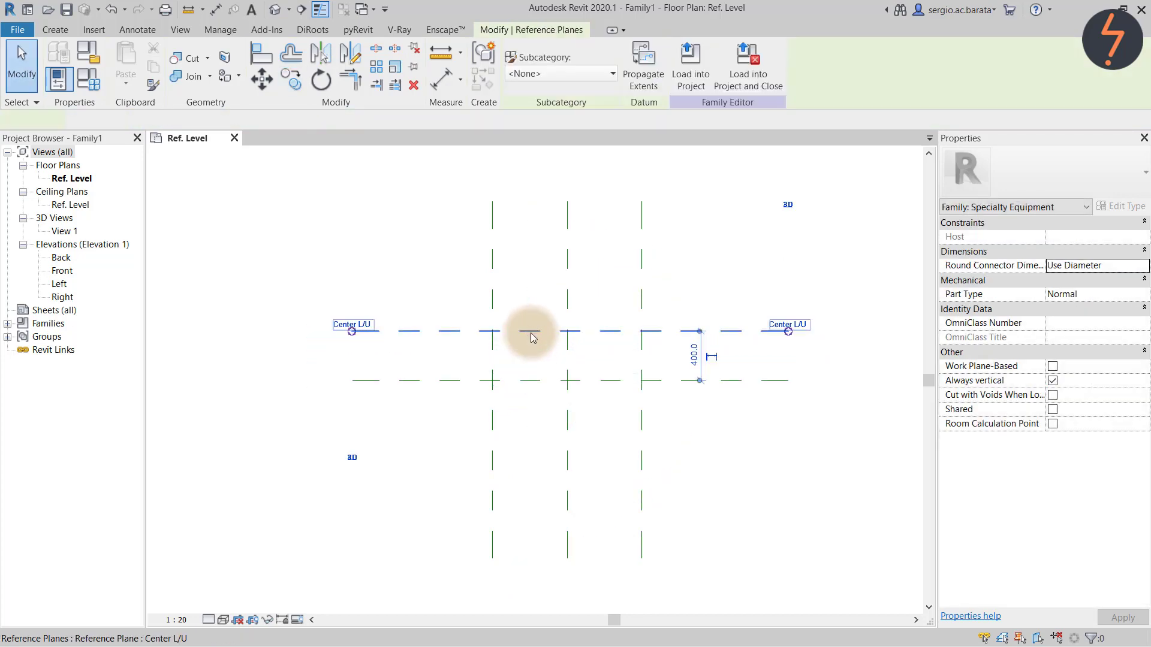
key("m")
key("m")
left_click(528, 380)
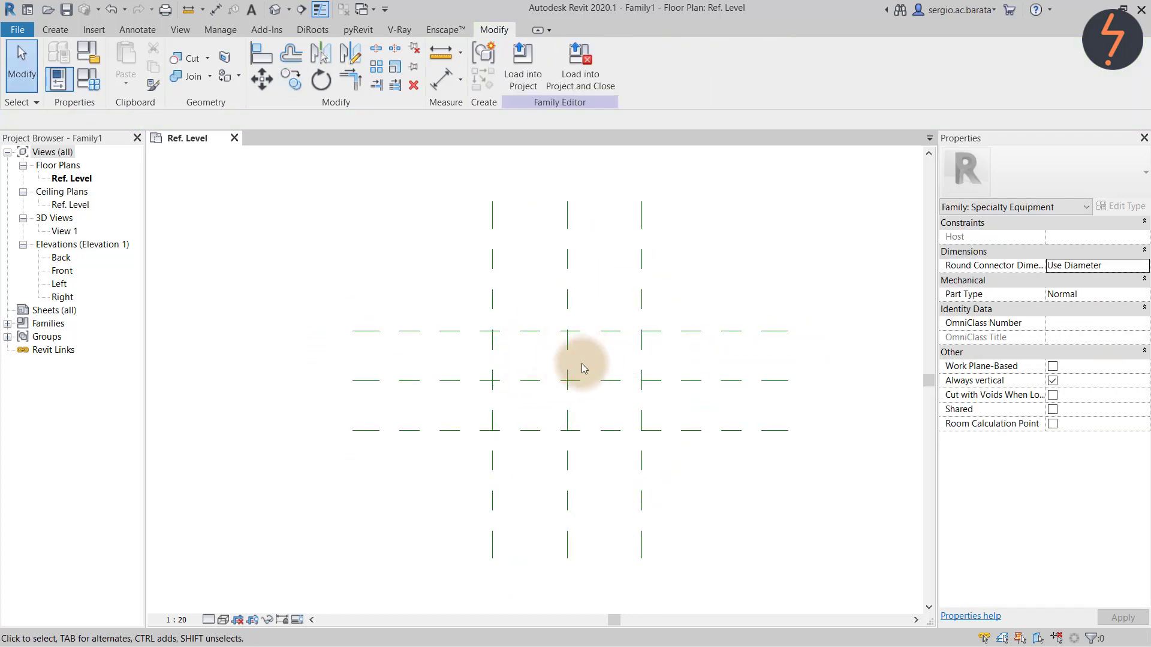
Dimension the depth planes as a 400/400 string across the centre and set it to EQ
left_click_drag(594, 357, 547, 386)
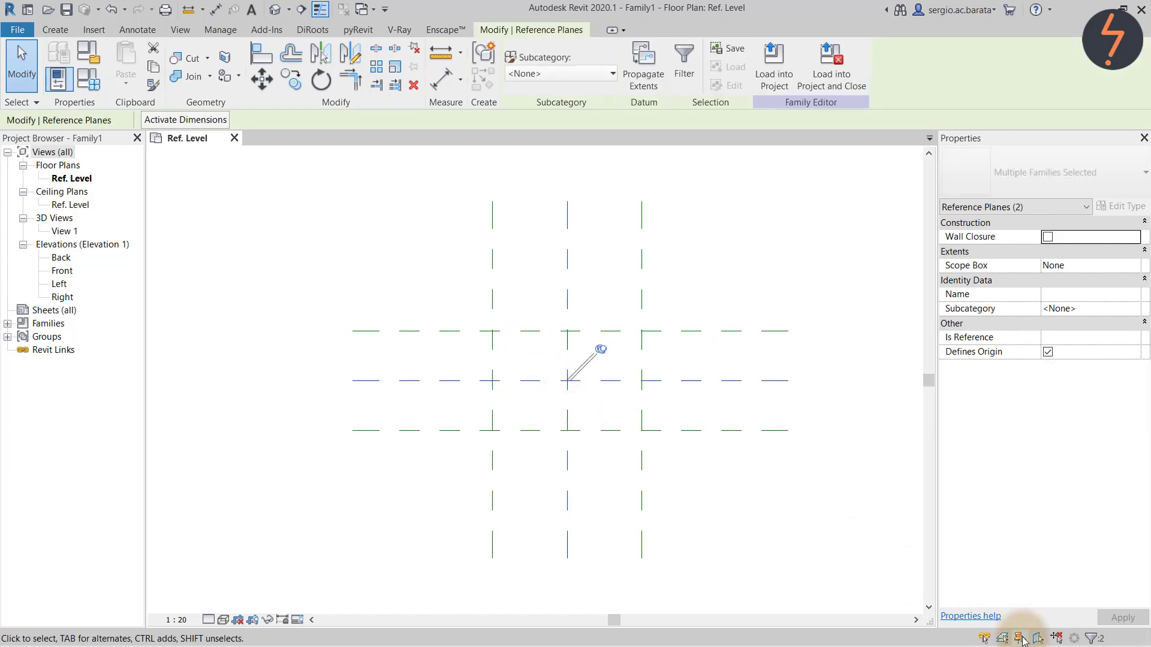
left_click(862, 552)
key("d")
key("i")
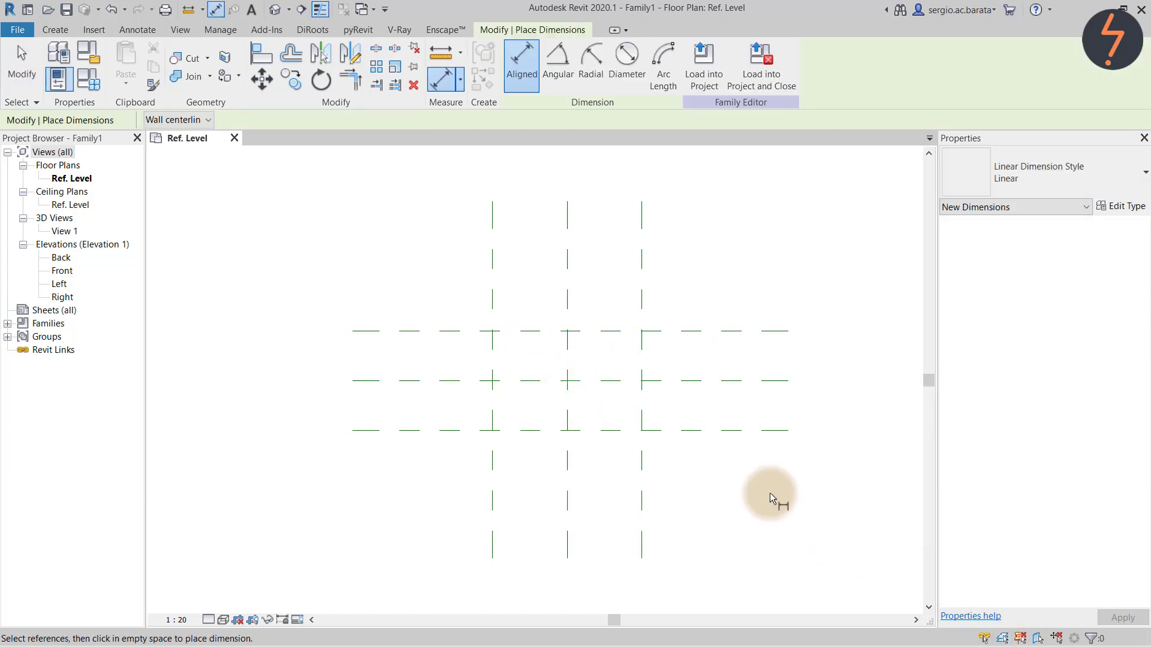
left_click(449, 430)
left_click(451, 380)
left_click(446, 331)
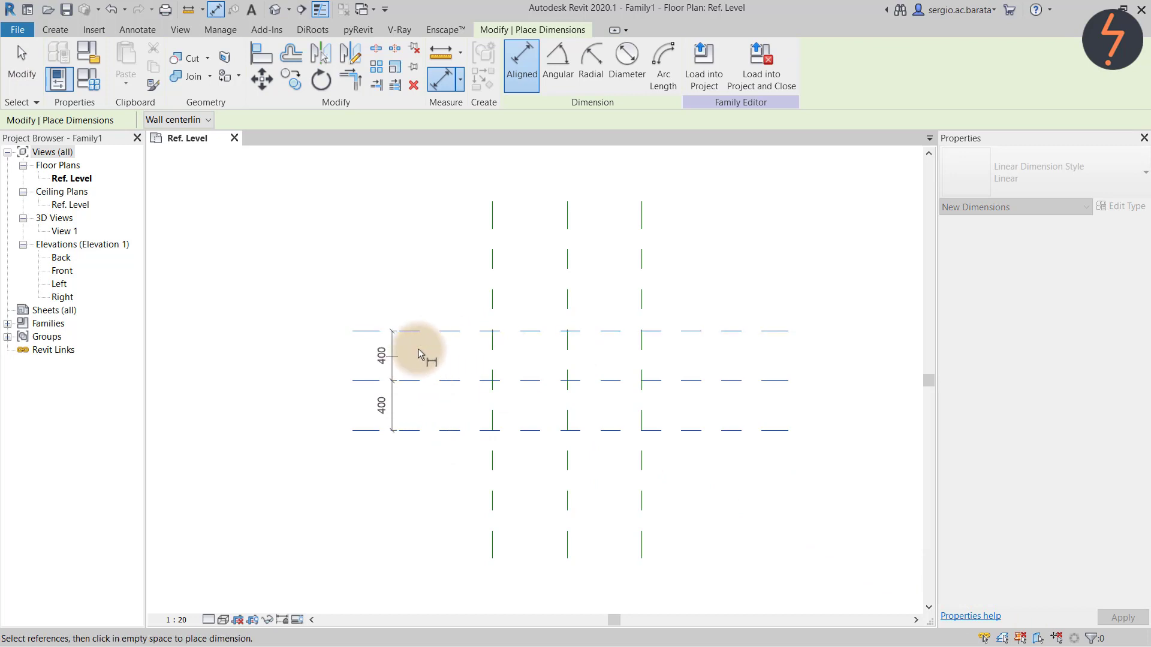
left_click(327, 387)
key("Escape")
left_click(329, 395)
left_click(354, 386)
left_click(383, 400)
Add an 800 overall depth dimension between the top and bottom planes
key("i")
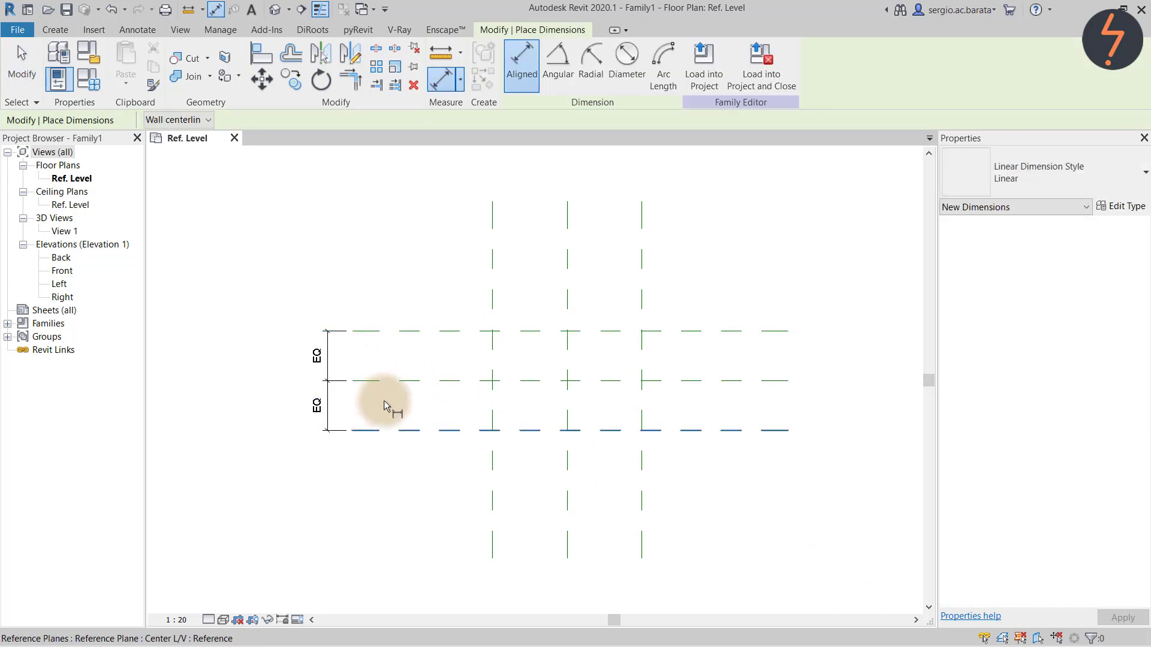
left_click(398, 430)
left_click(398, 331)
left_click(297, 393)
key("Escape")
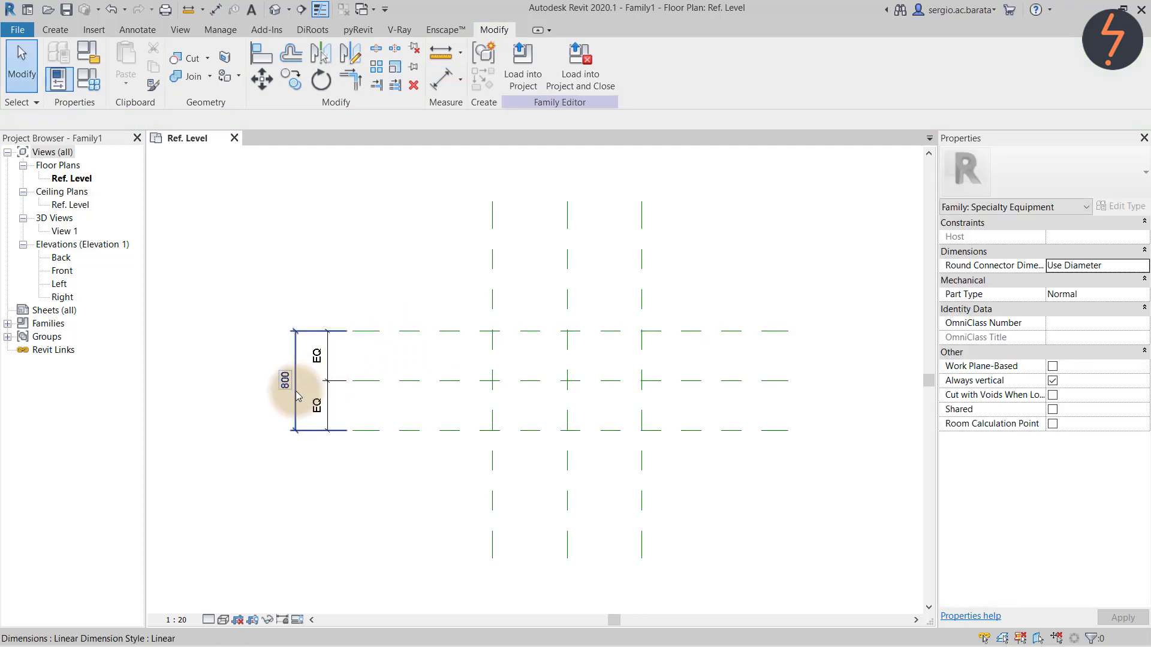
Dimension the width planes as a 600/600 string across the centre and set it to EQ
key("d")
key("i")
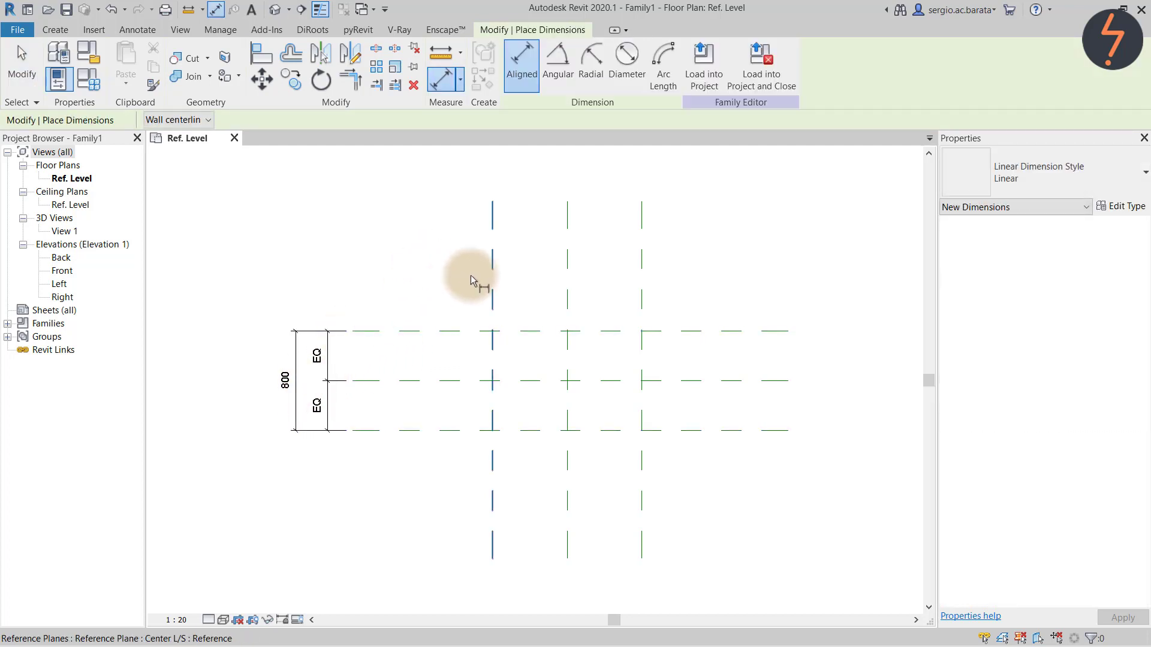
left_click(492, 279)
left_click(568, 279)
left_click(641, 279)
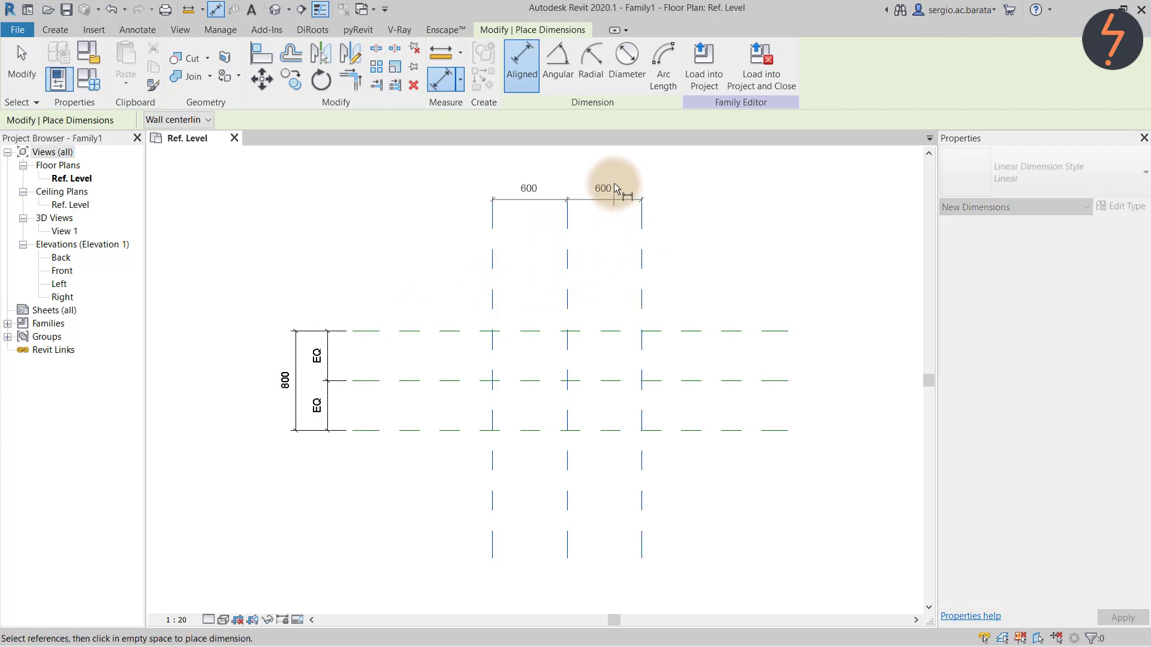
left_click(603, 183)
key("Escape")
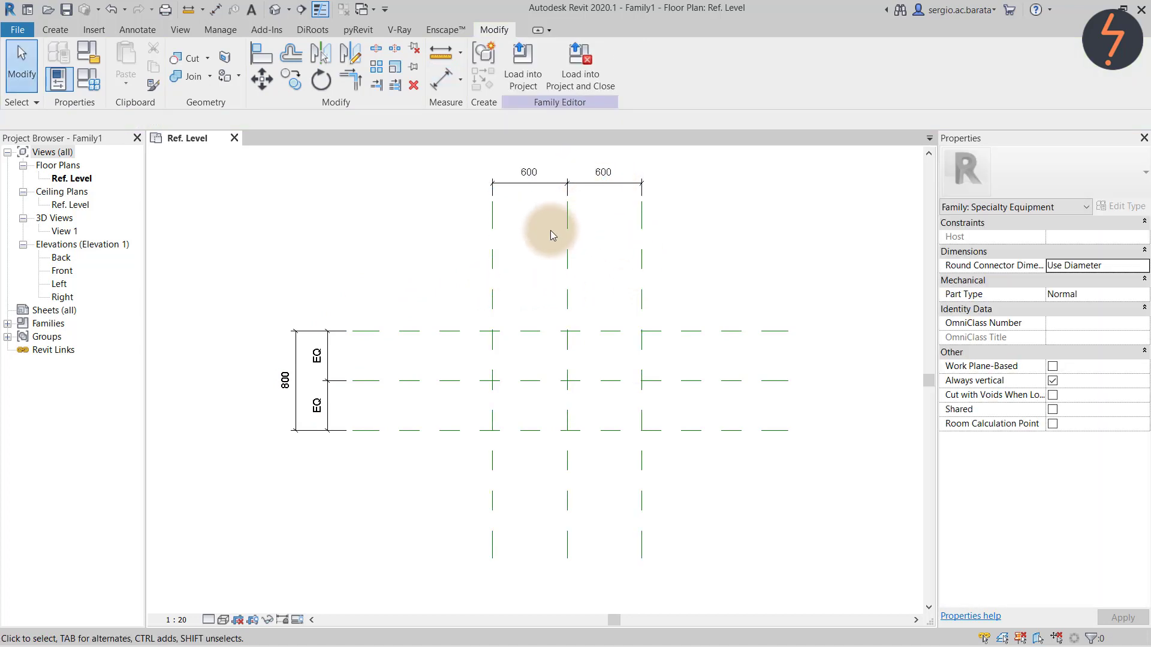
left_click(542, 182)
left_click(567, 152)
key("Escape")
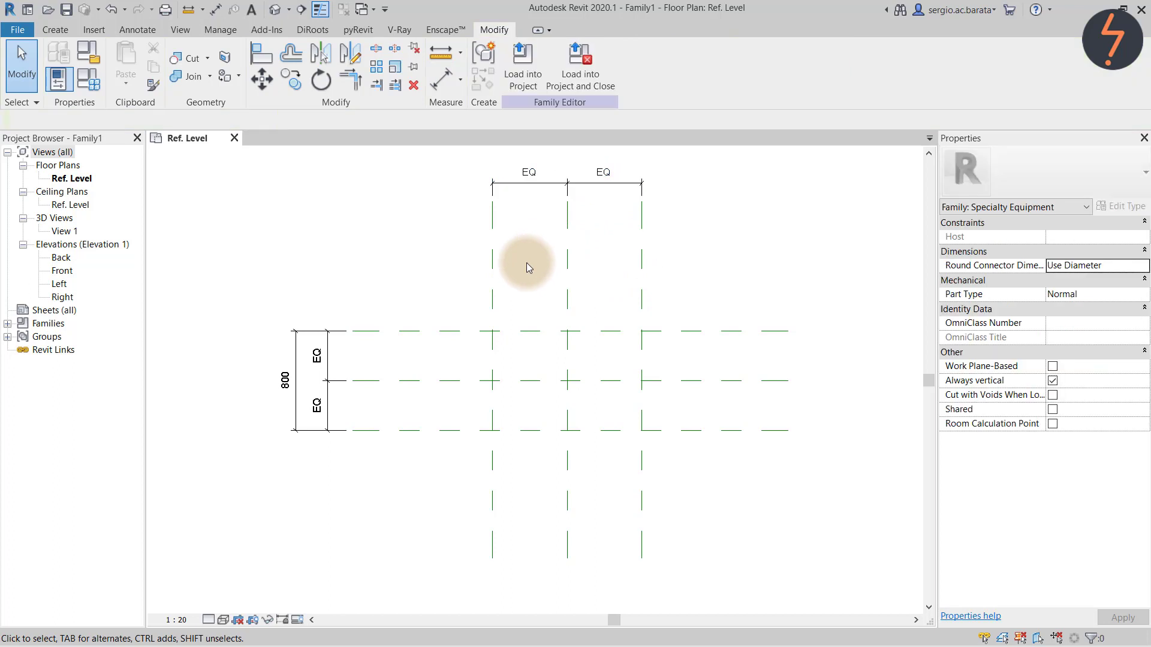
Add a 1200 overall width dimension between the outer vertical planes and select it
key("d")
key("i")
left_click(492, 260)
left_click(640, 263)
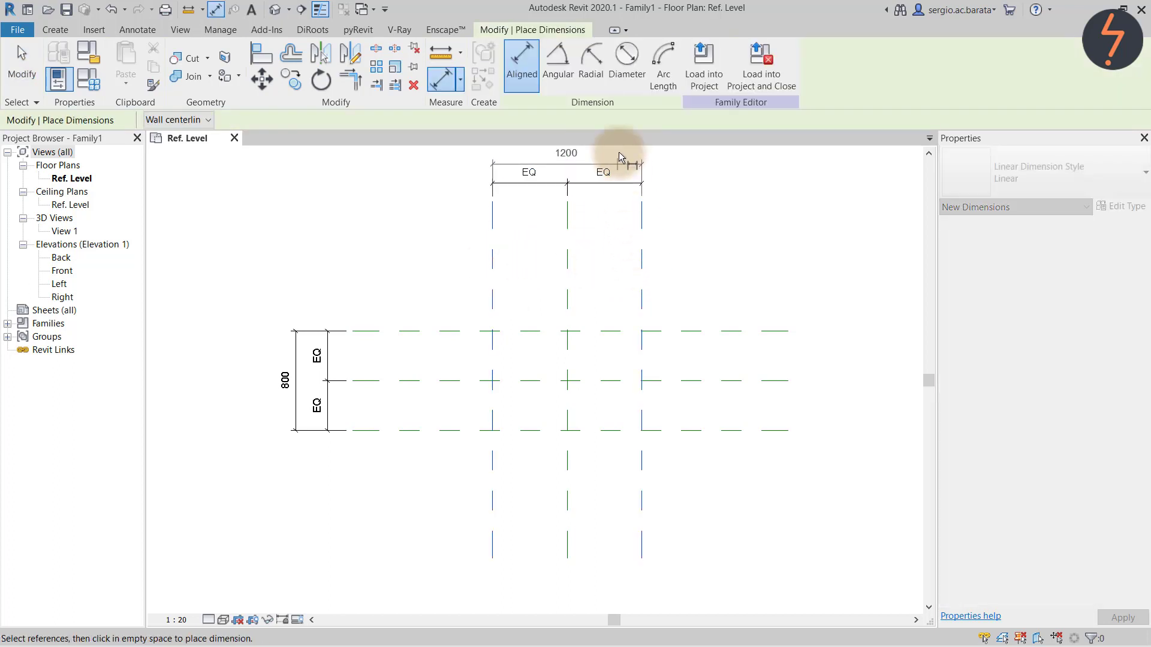
key("Escape")
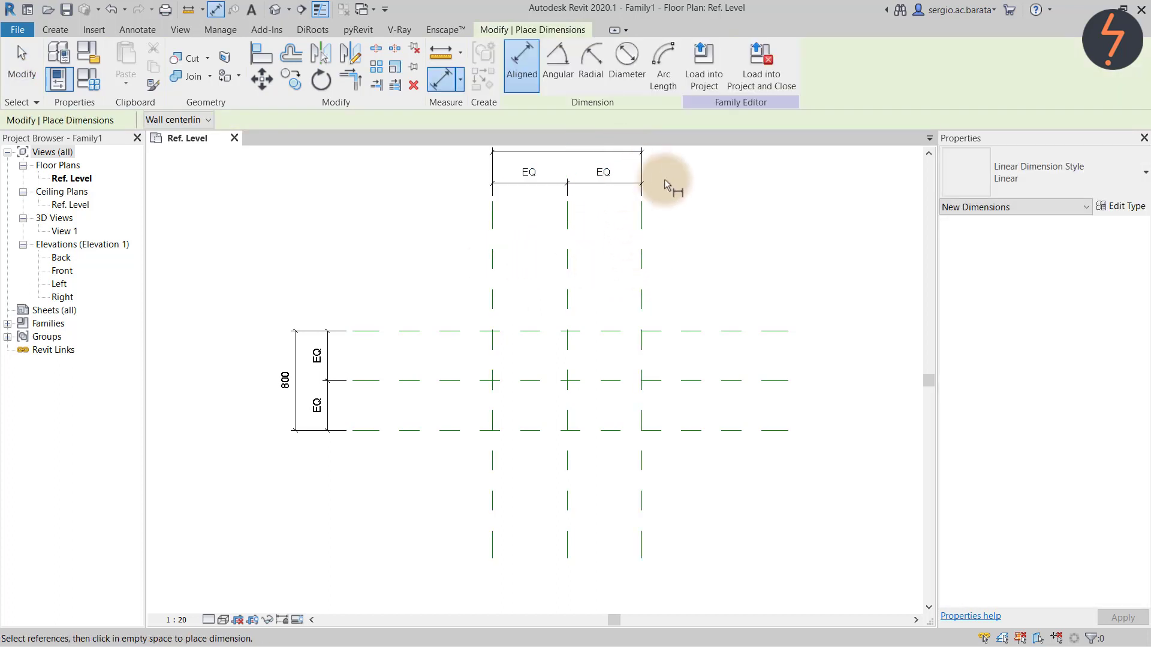
right_click(706, 205)
left_click(749, 314)
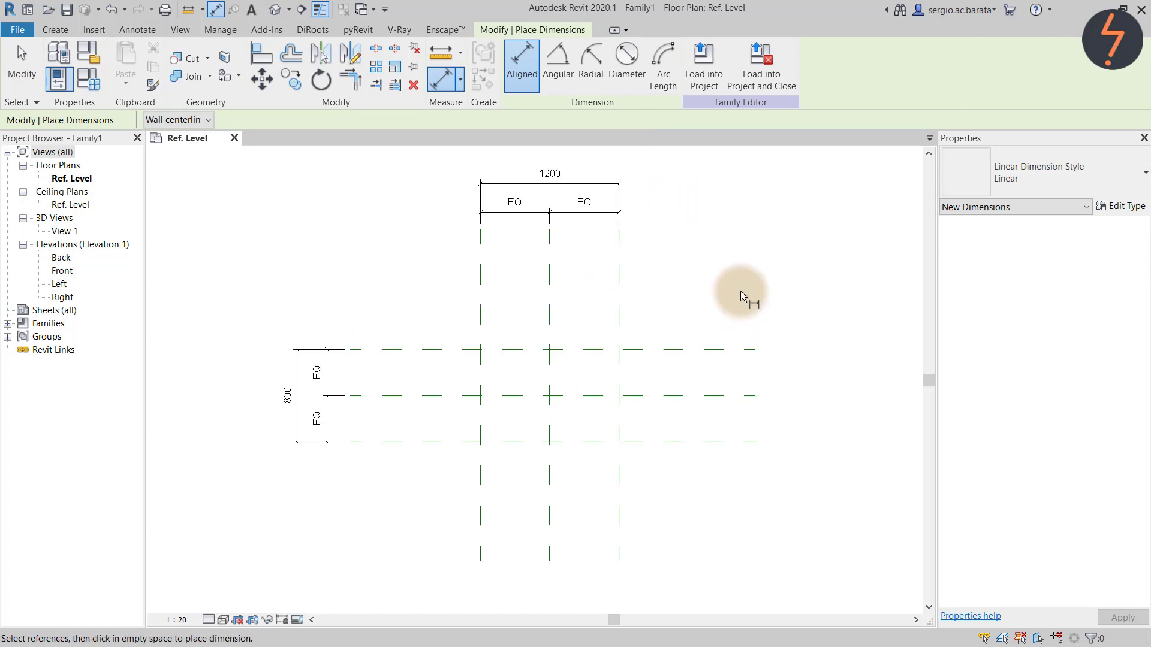
key("Escape")
left_click(614, 180)
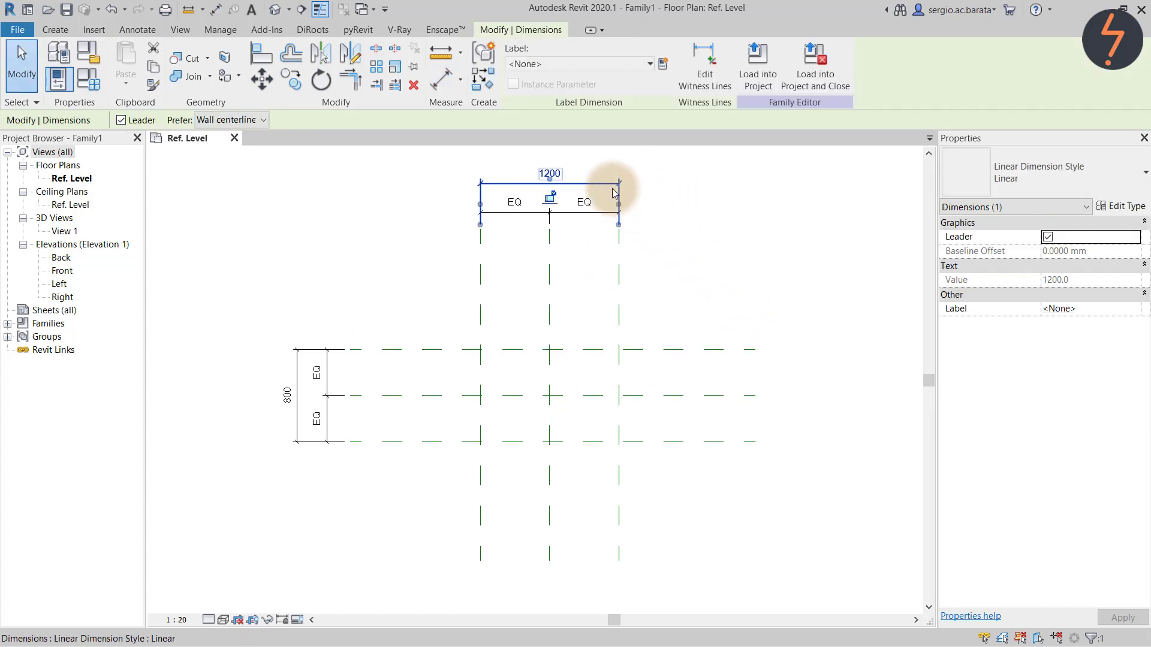
Label the 1200 dimension with a new instance parameter named Length
left_click(661, 68)
type("Length")
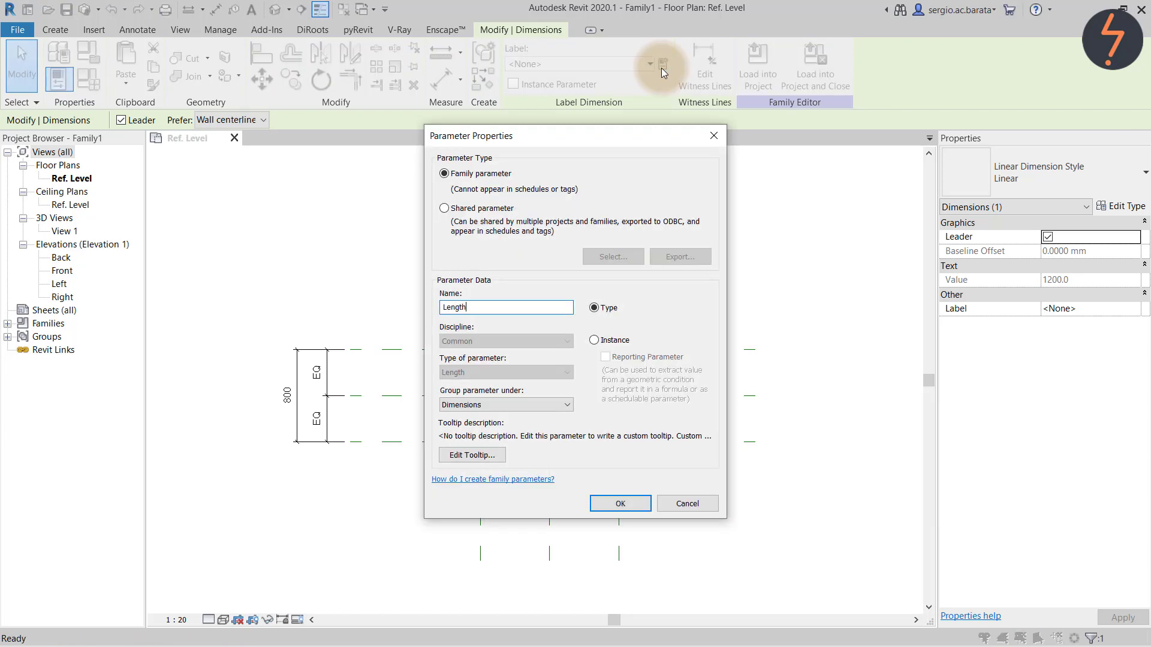
left_click(594, 340)
left_click(620, 503)
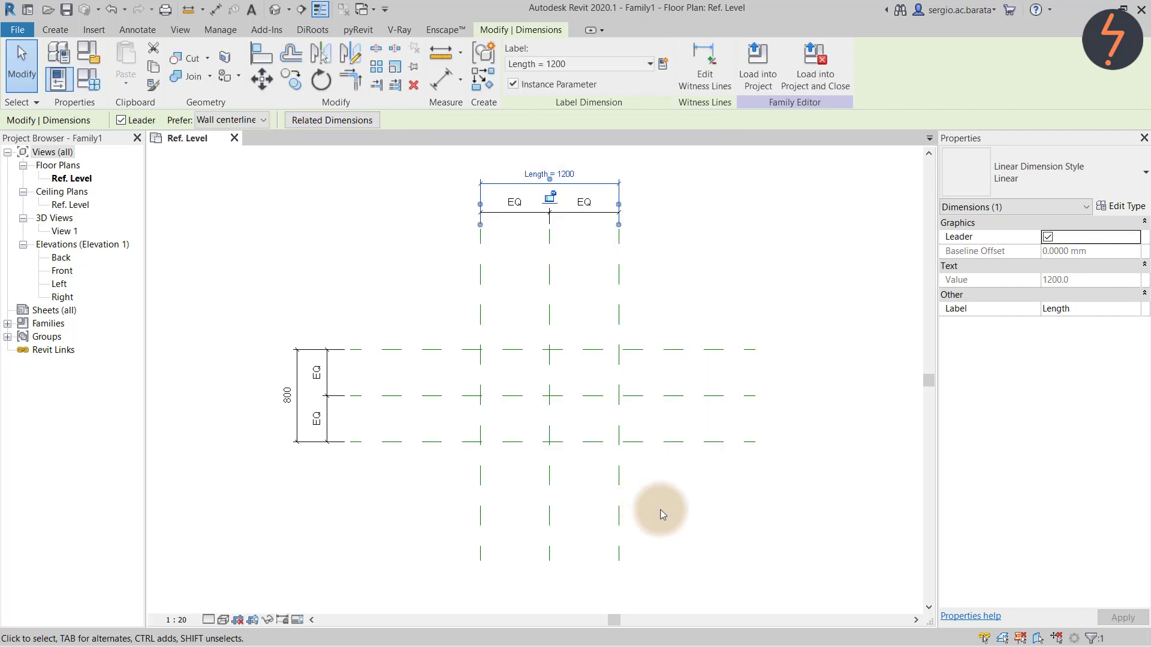
left_click(660, 510)
Label the 800 dimension with a new instance parameter named Depth
left_click(298, 425)
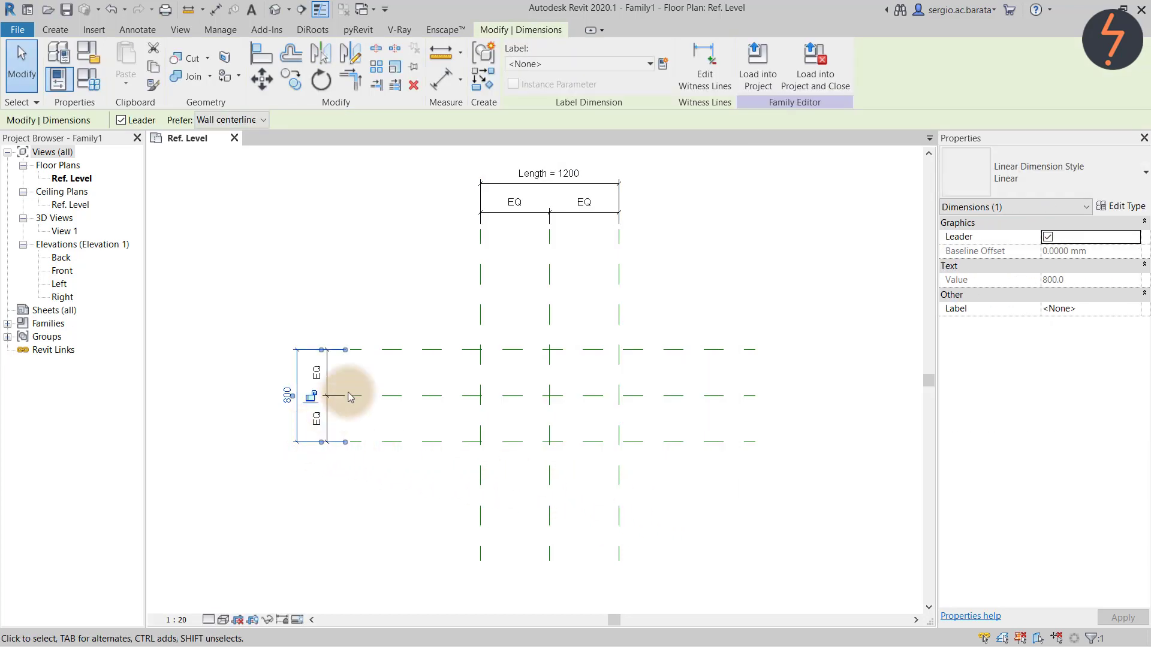
left_click(660, 66)
type("Depth")
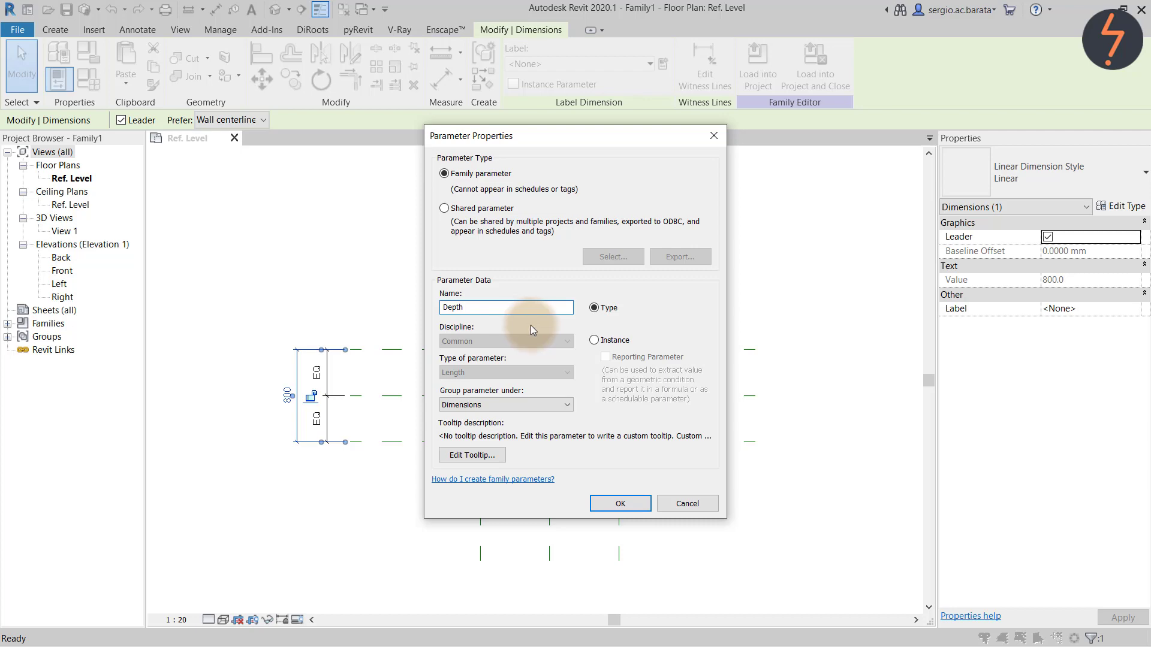
left_click(593, 340)
left_click(617, 503)
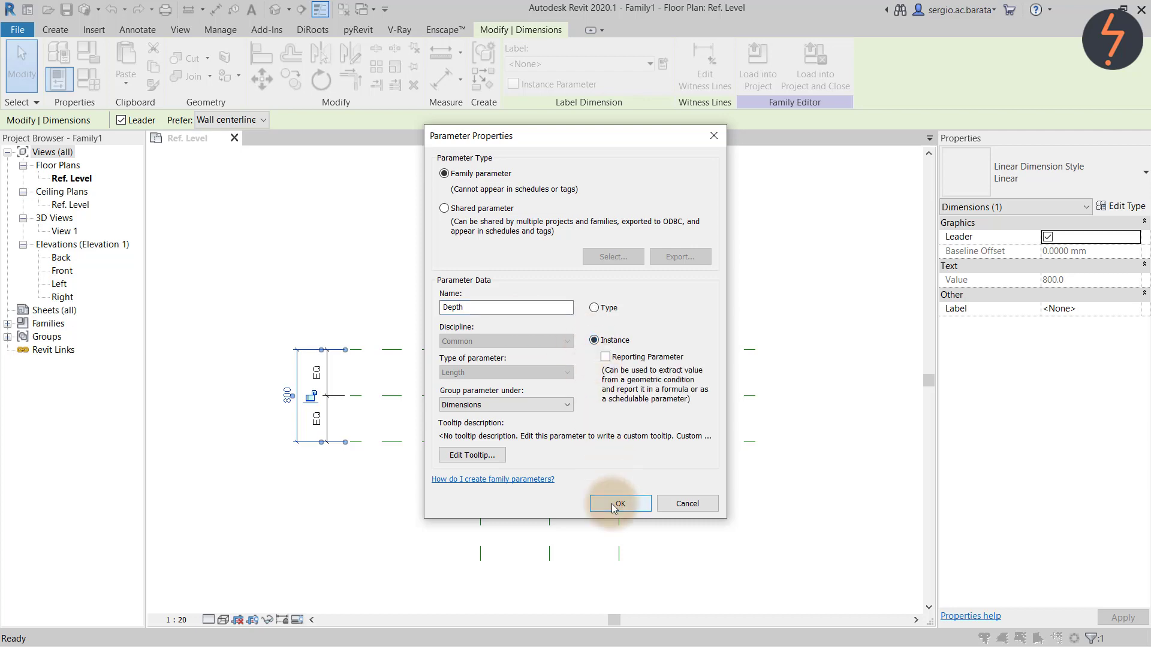
left_click(271, 536)
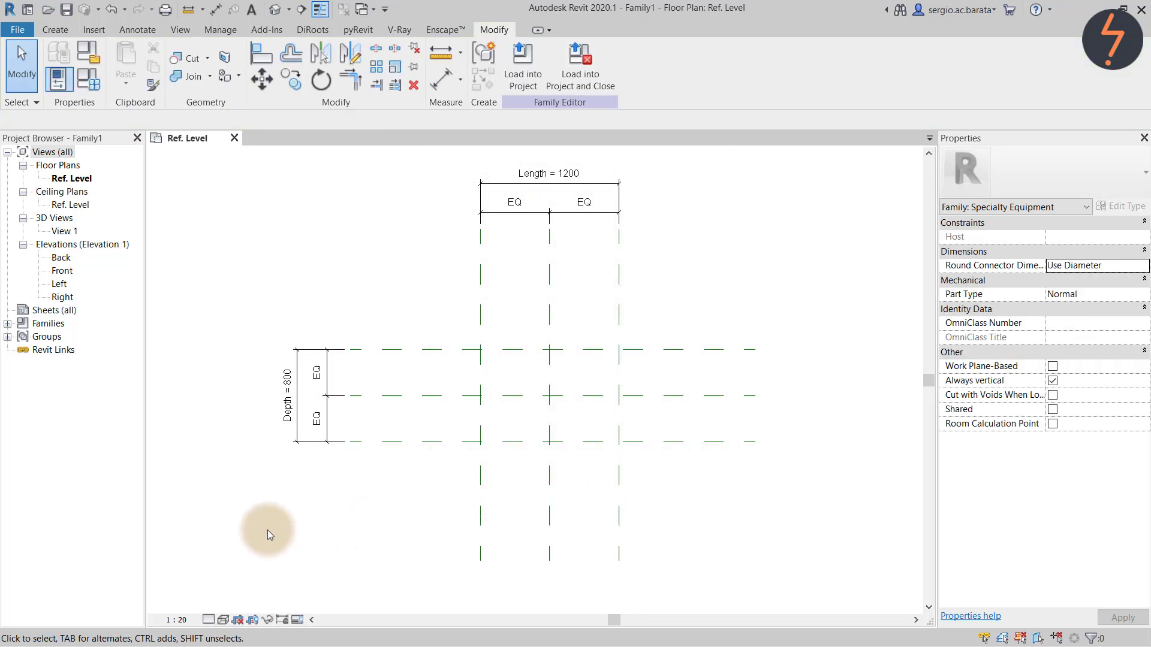
In the Front elevation, draw a horizontal reference plane above the Ref. Level
double_click(62, 271)
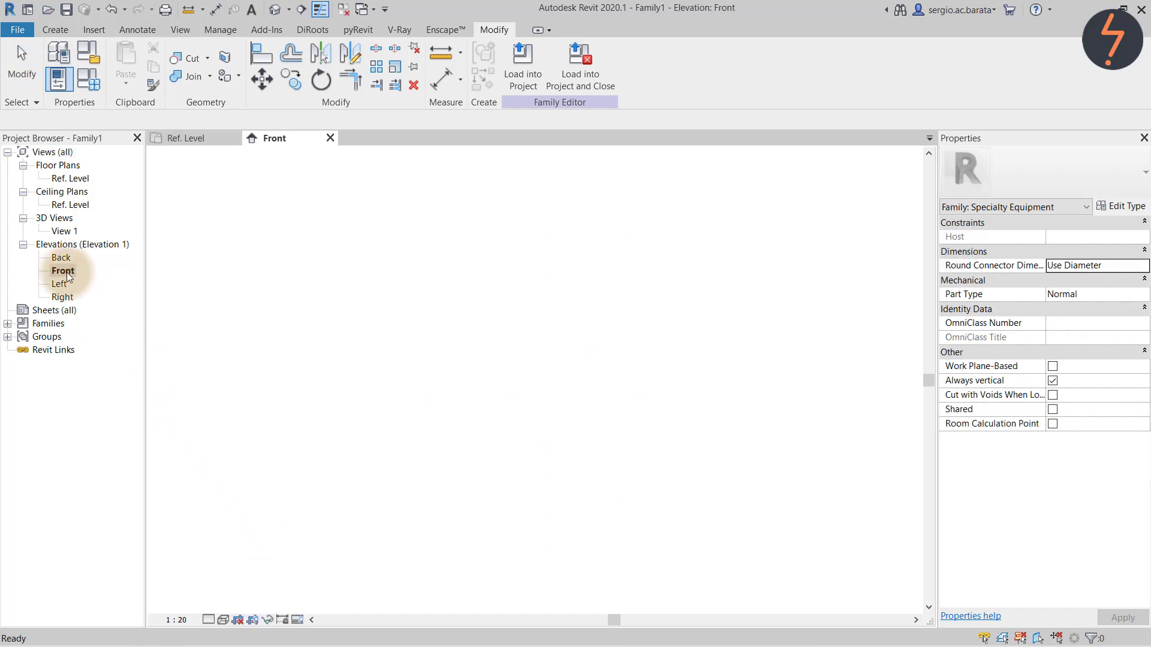
key("r")
key("p")
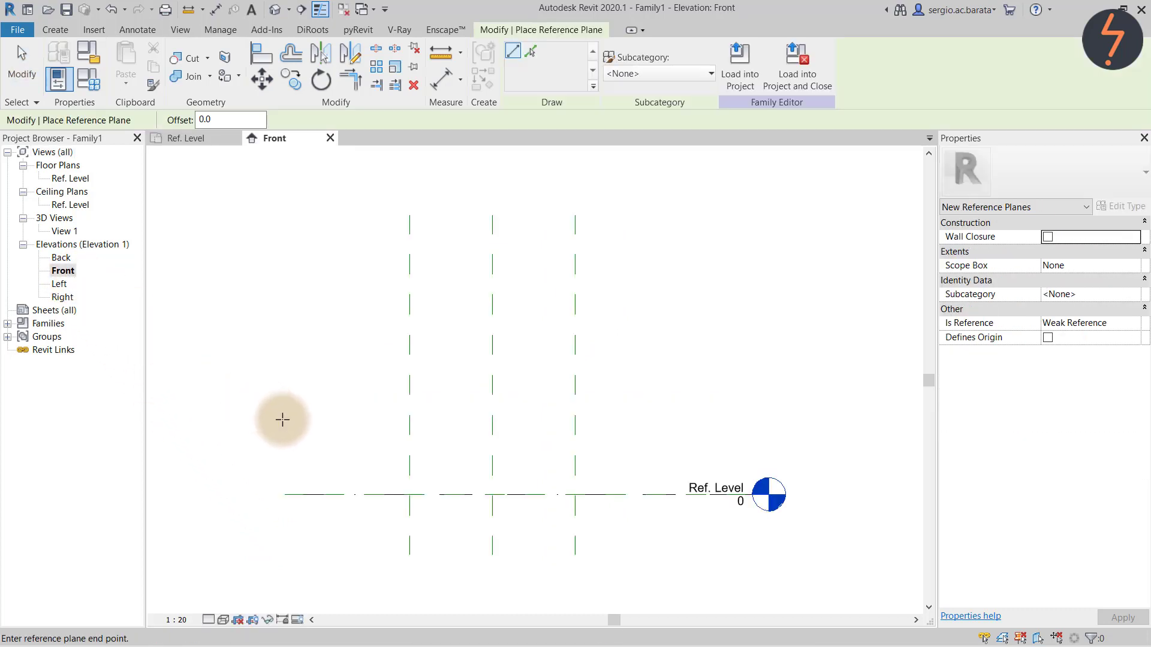
left_click(283, 420)
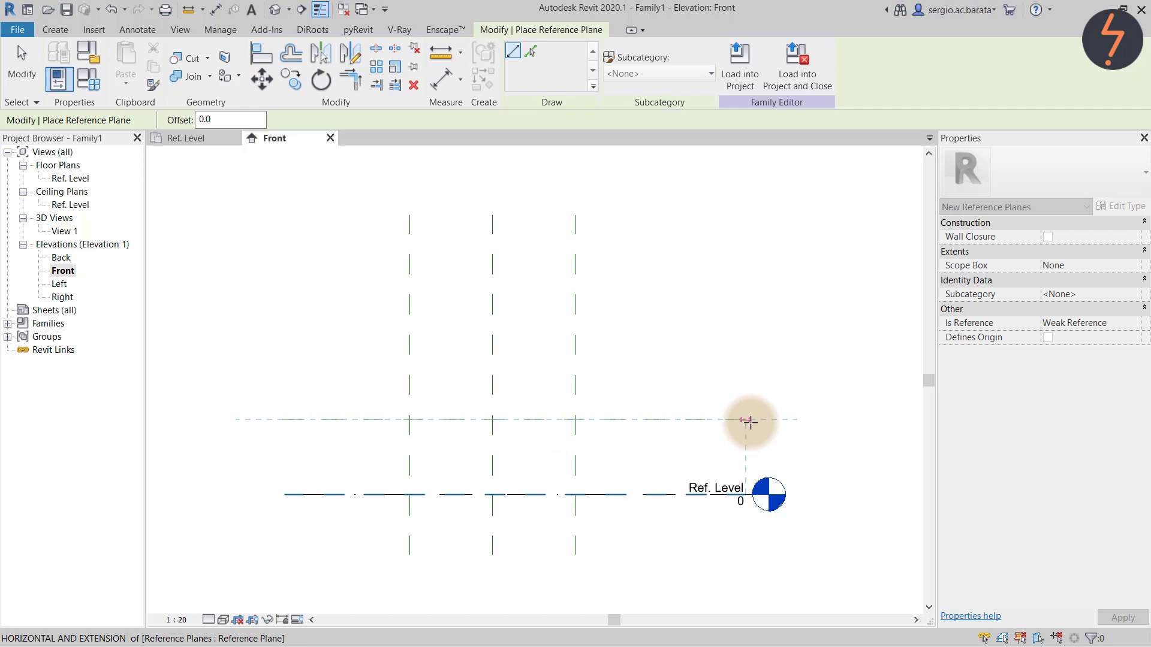
left_click(748, 419)
key("Escape")
key("Escape")
Dimension the new plane to the Ref. Level, giving 546
key("d")
key("i")
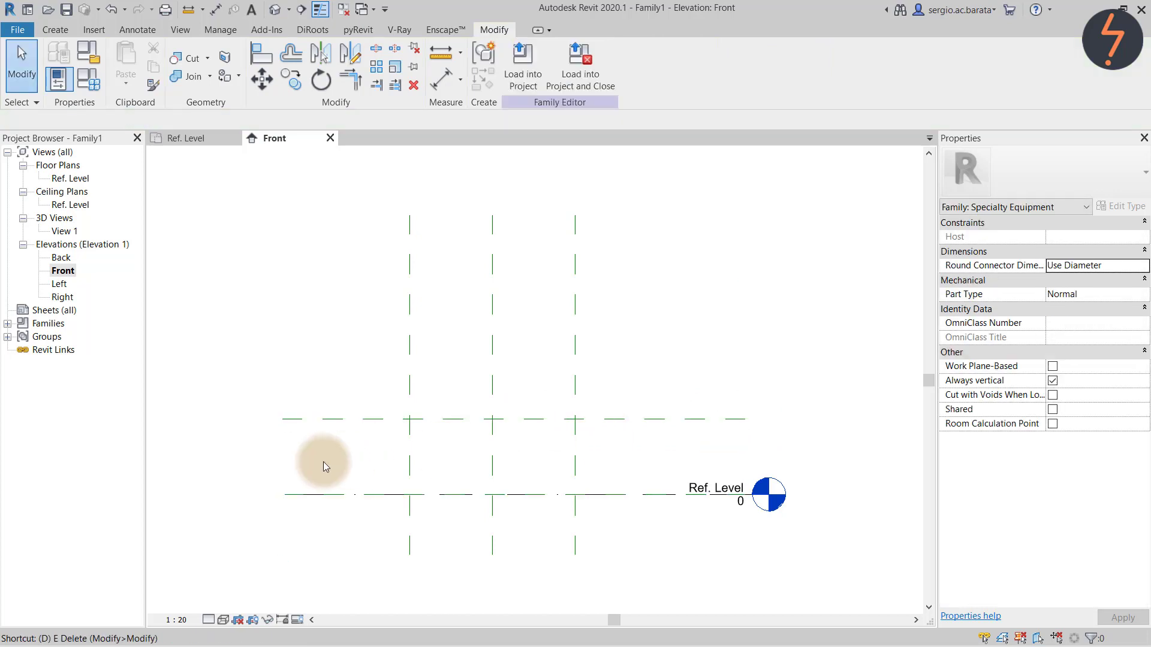
left_click(309, 419)
left_click(309, 495)
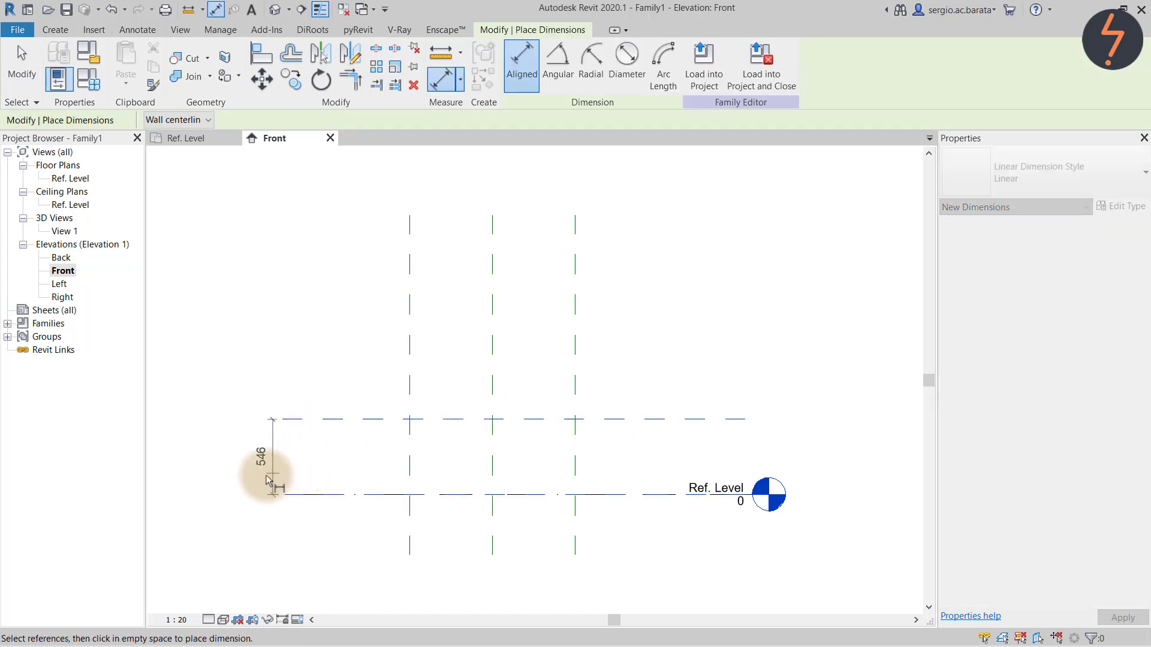
left_click(254, 474)
key("Escape")
key("Escape")
Label the 546 dimension with a new instance parameter named Height
left_click(254, 474)
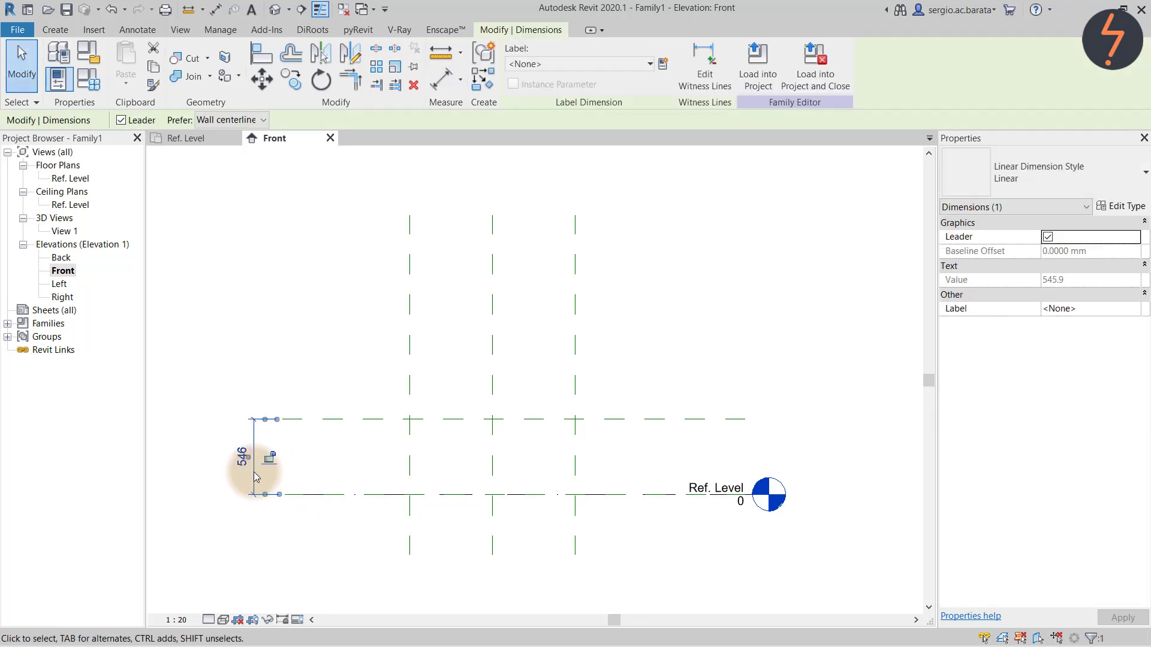
left_click(661, 73)
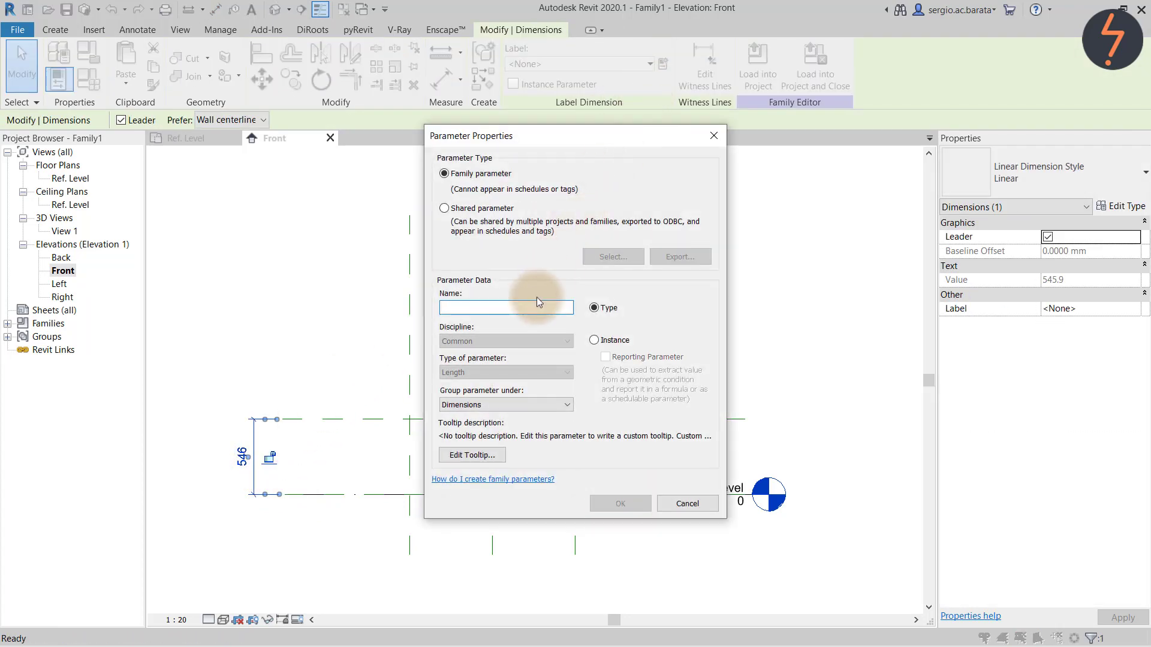
type("Height")
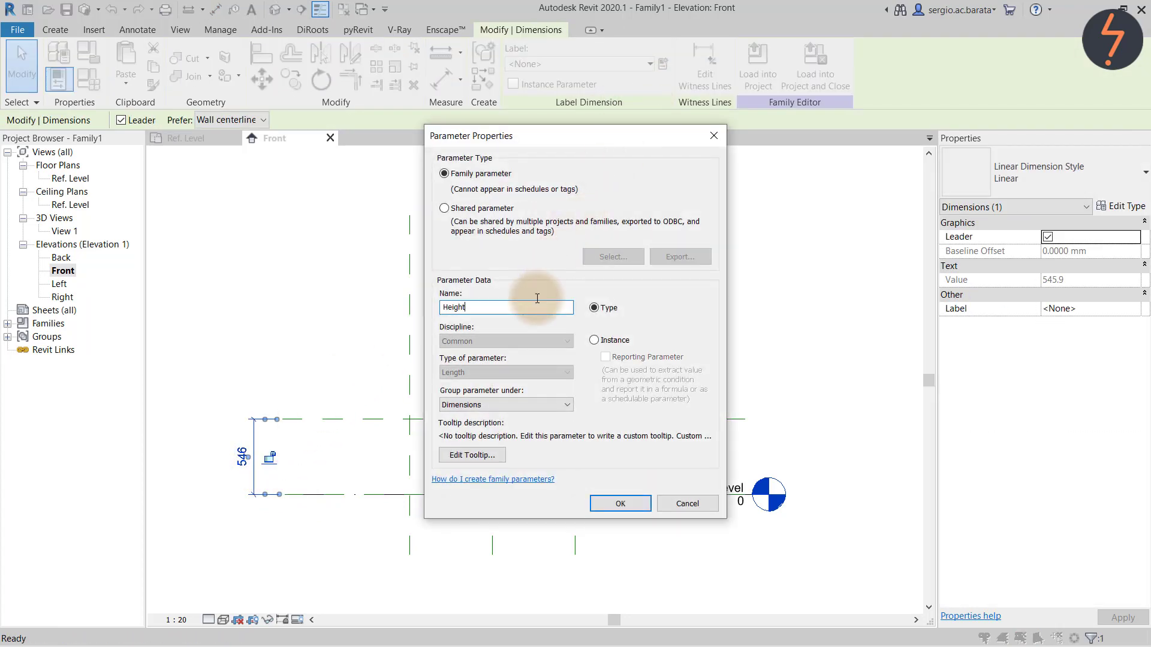
left_click(608, 340)
left_click(620, 504)
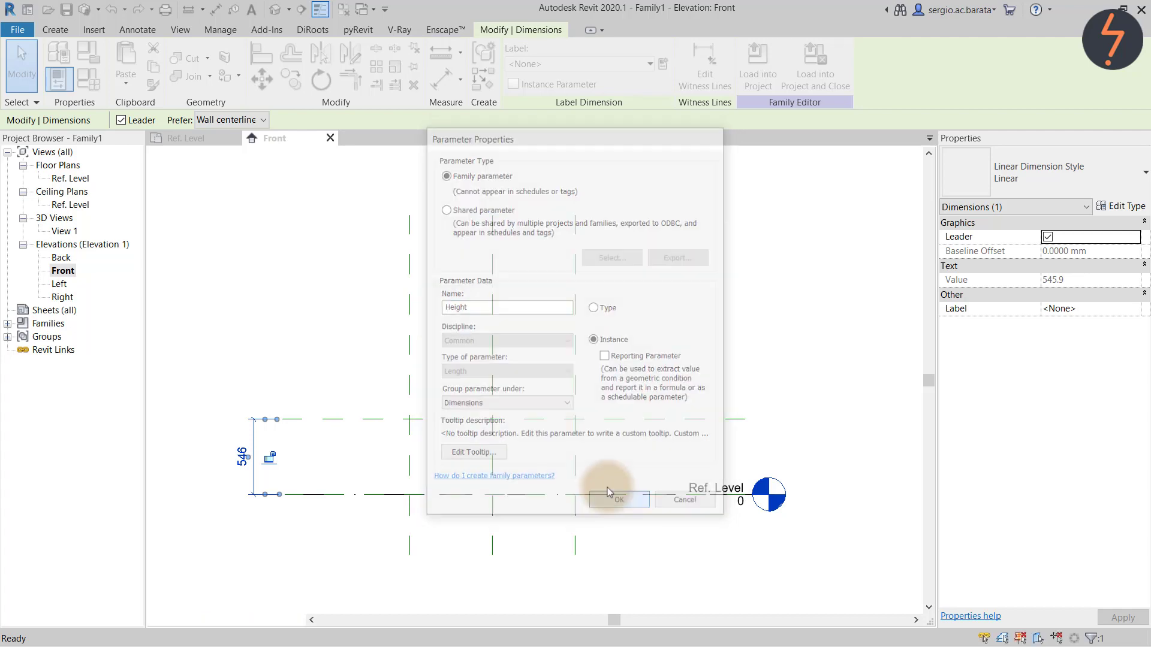
left_click(340, 333)
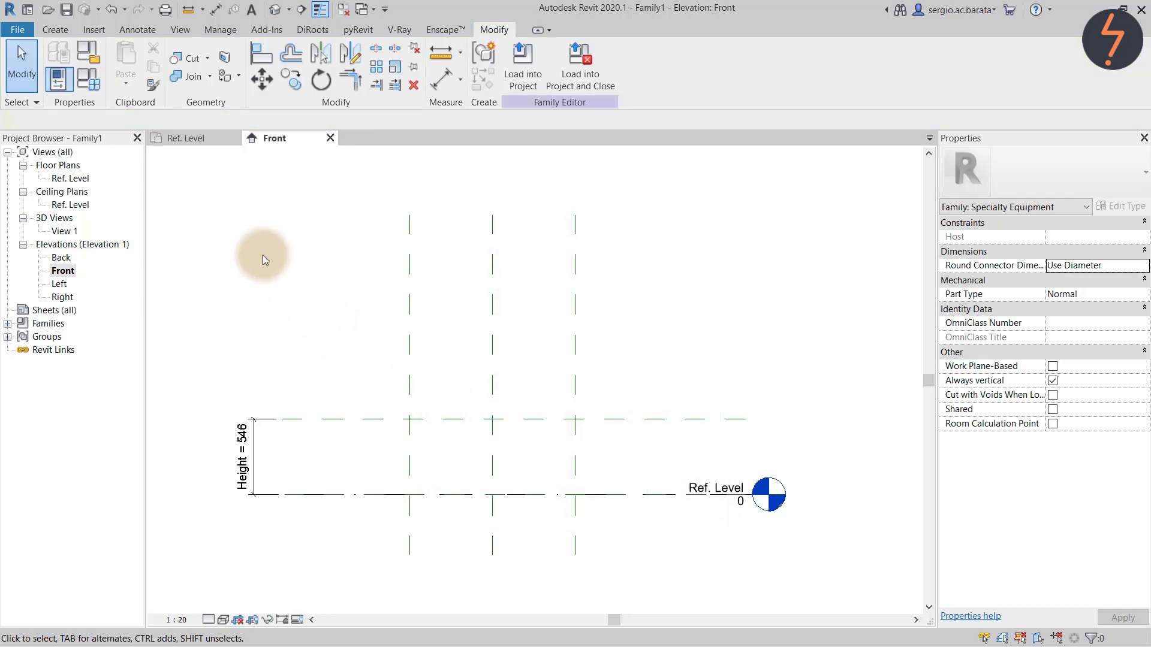
left_click(90, 79)
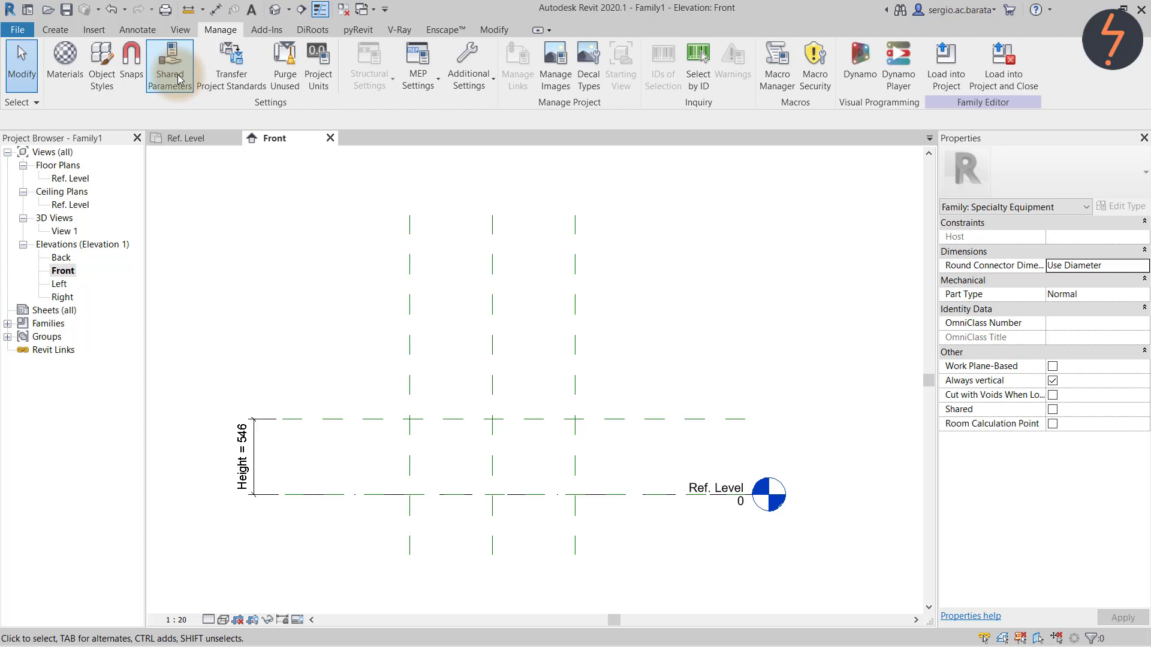
Create and save a new .txt shared parameter file
left_click(171, 66)
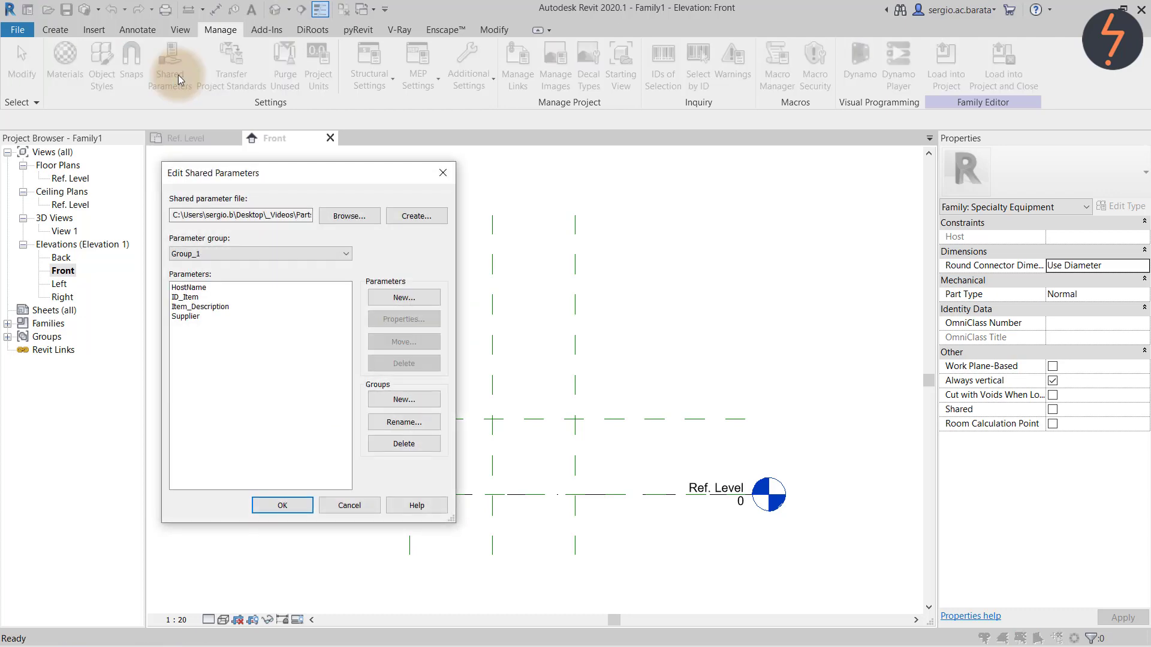
left_click(398, 216)
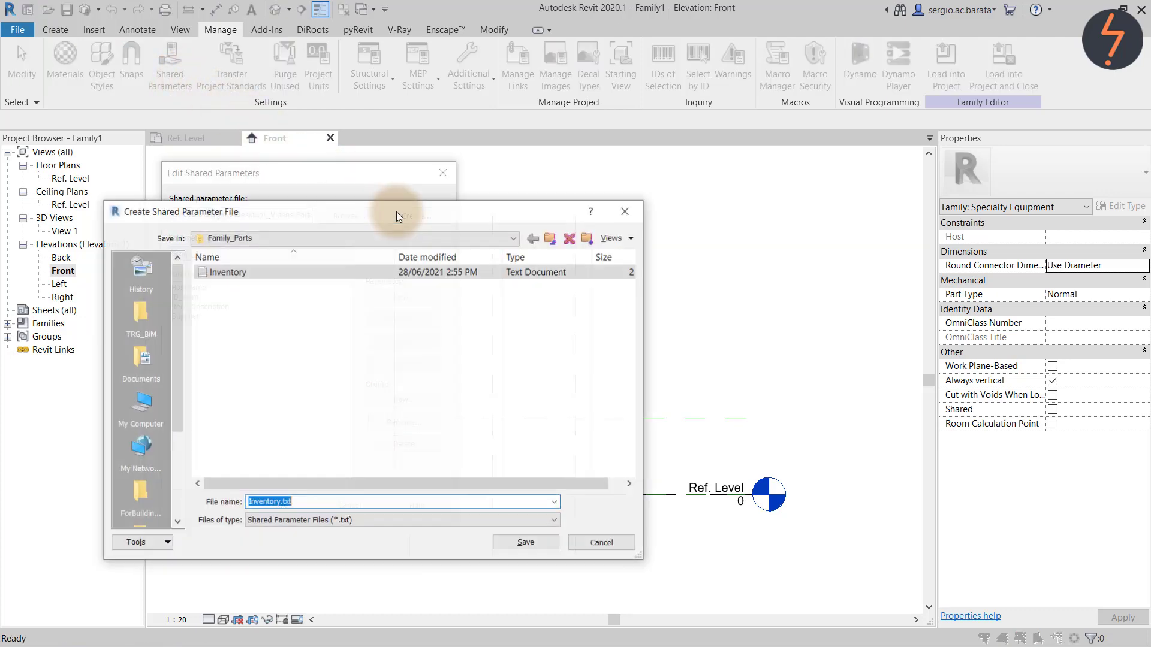
left_click_drag(293, 503, 281, 502)
type("txt")
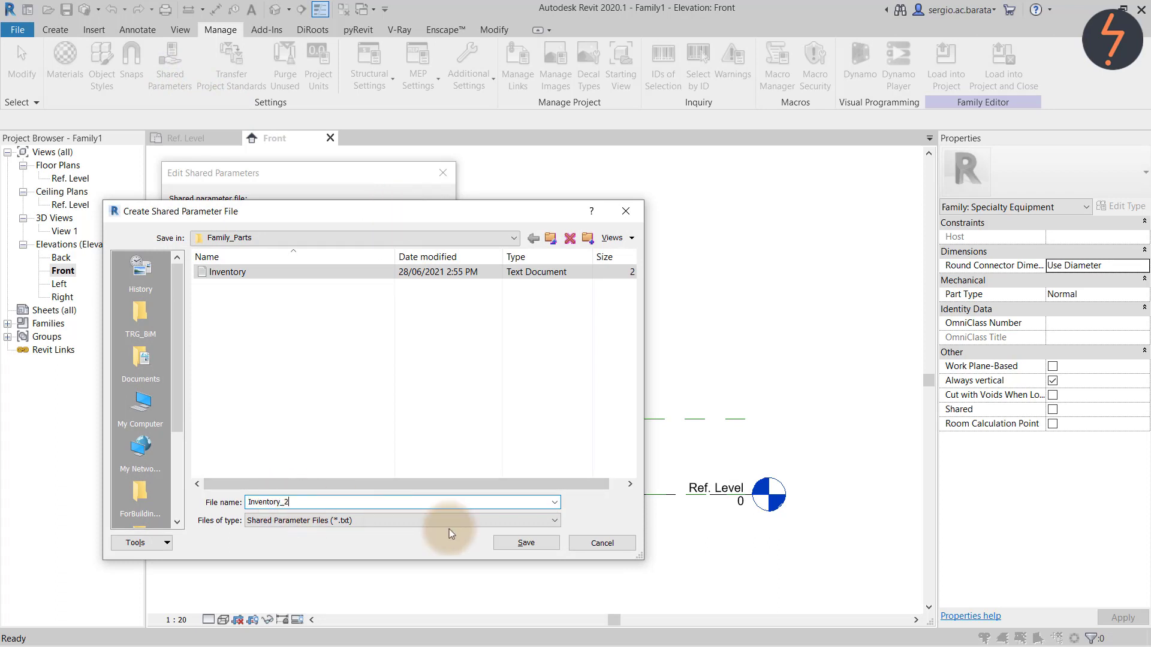
left_click(541, 544)
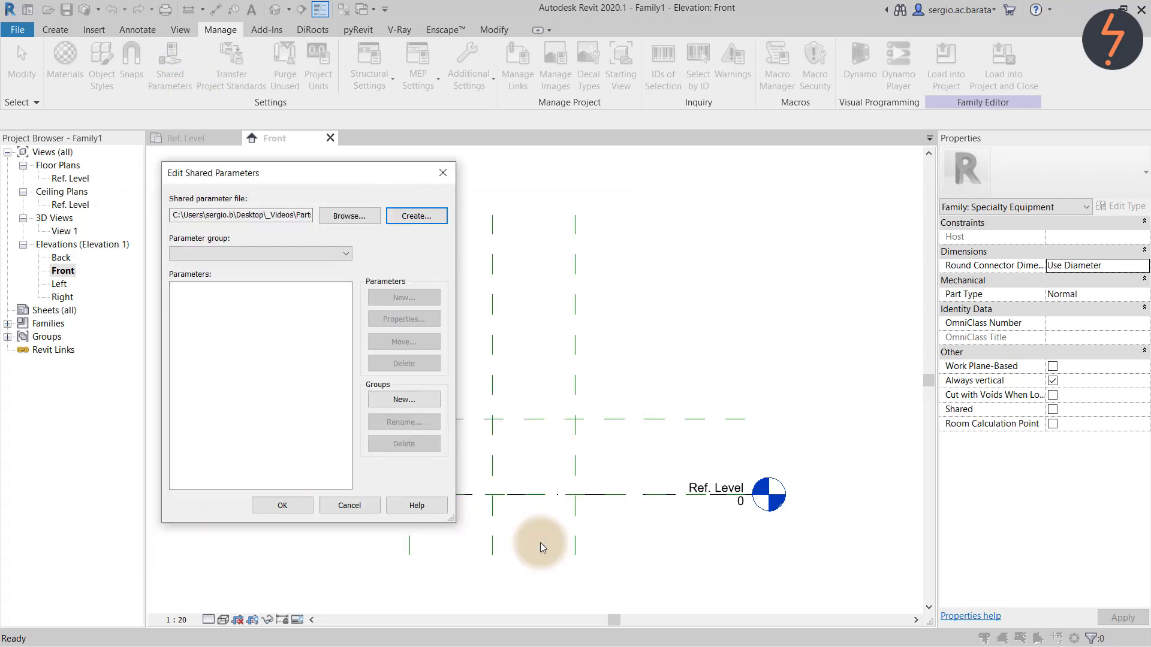
Add a parameter group named Inventory to the shared parameter file
left_click(424, 401)
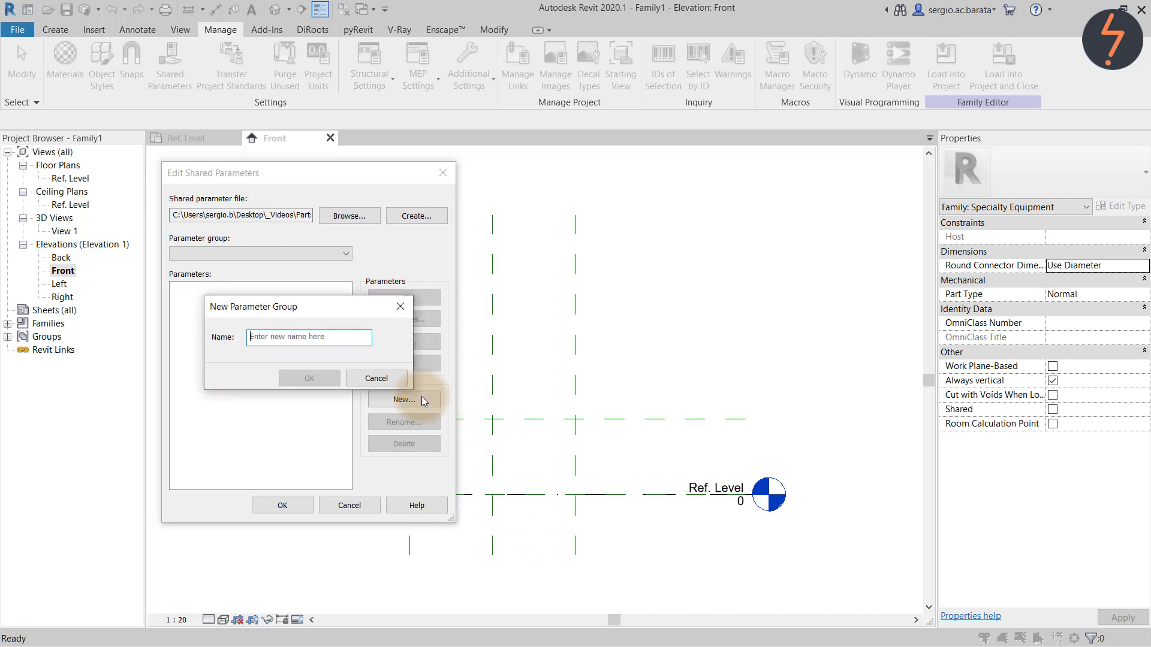
type("Inventory")
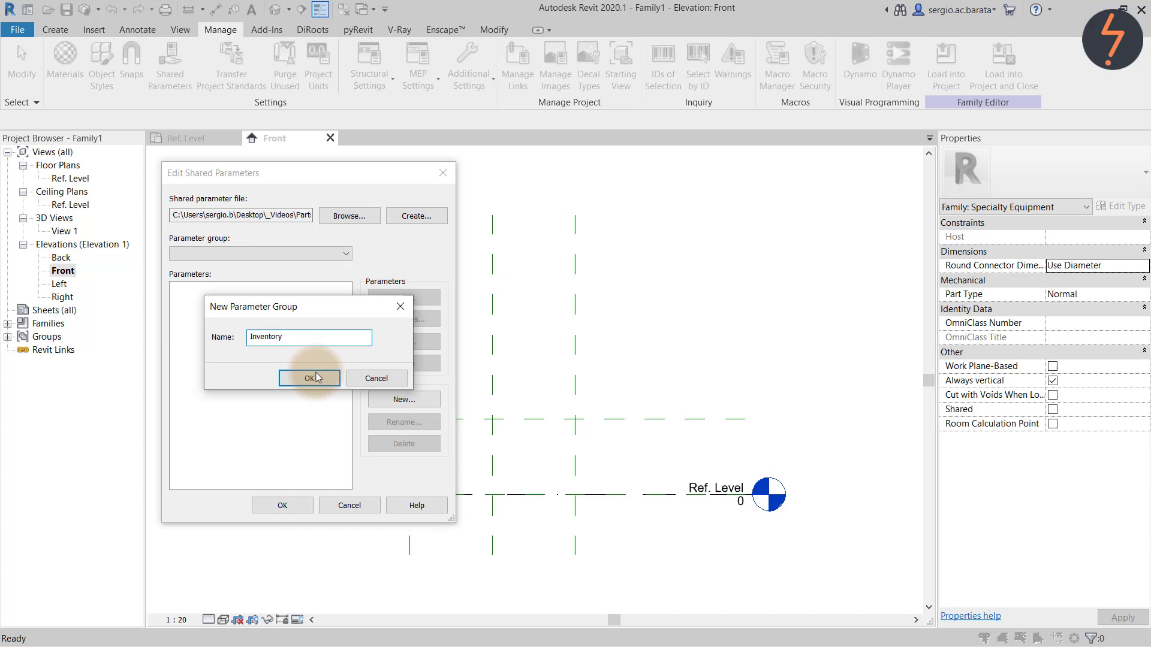
left_click(310, 378)
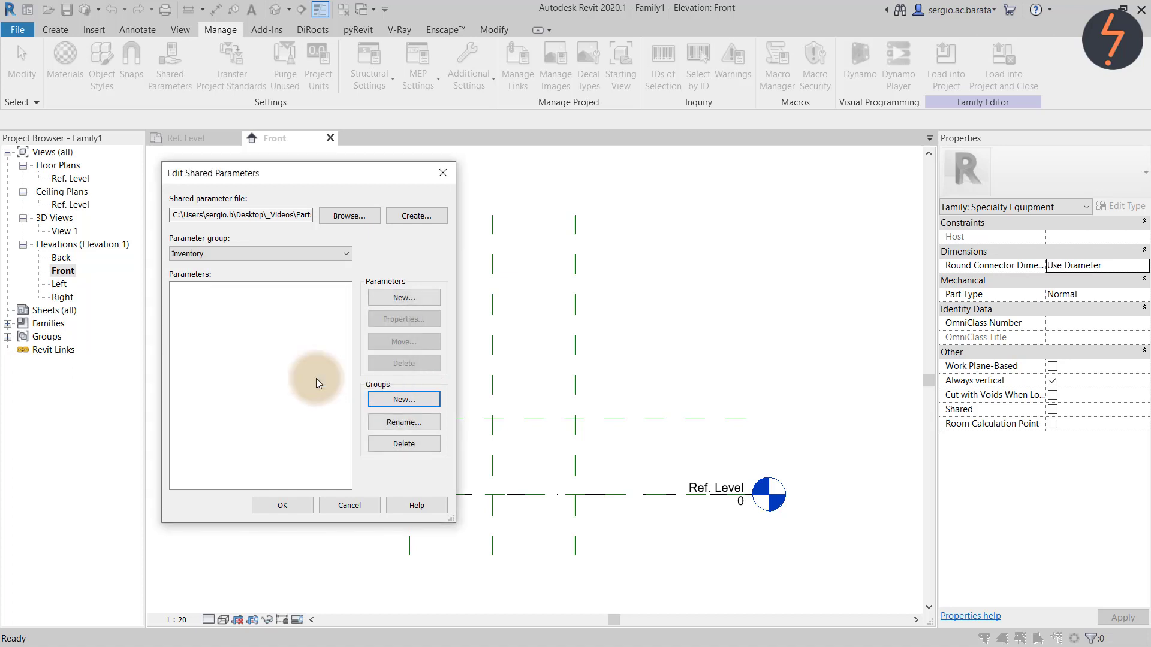
Add a Text shared parameter named PartsCode to the Inventory group
left_click(392, 298)
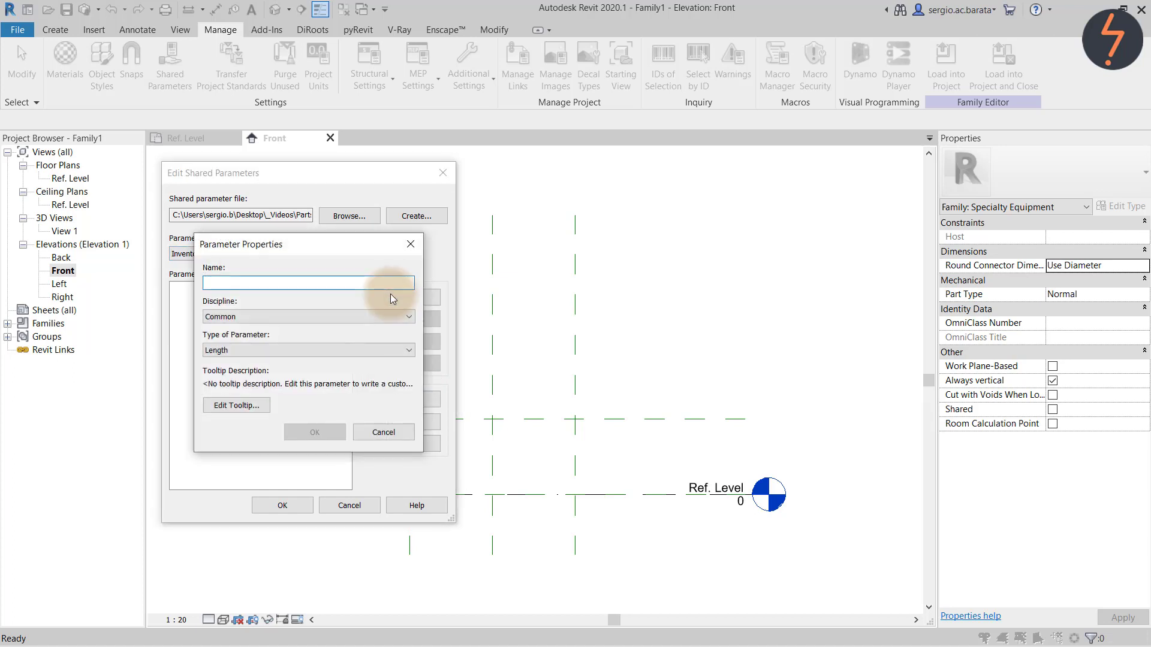
left_click(340, 350)
left_click(338, 363)
left_click(303, 285)
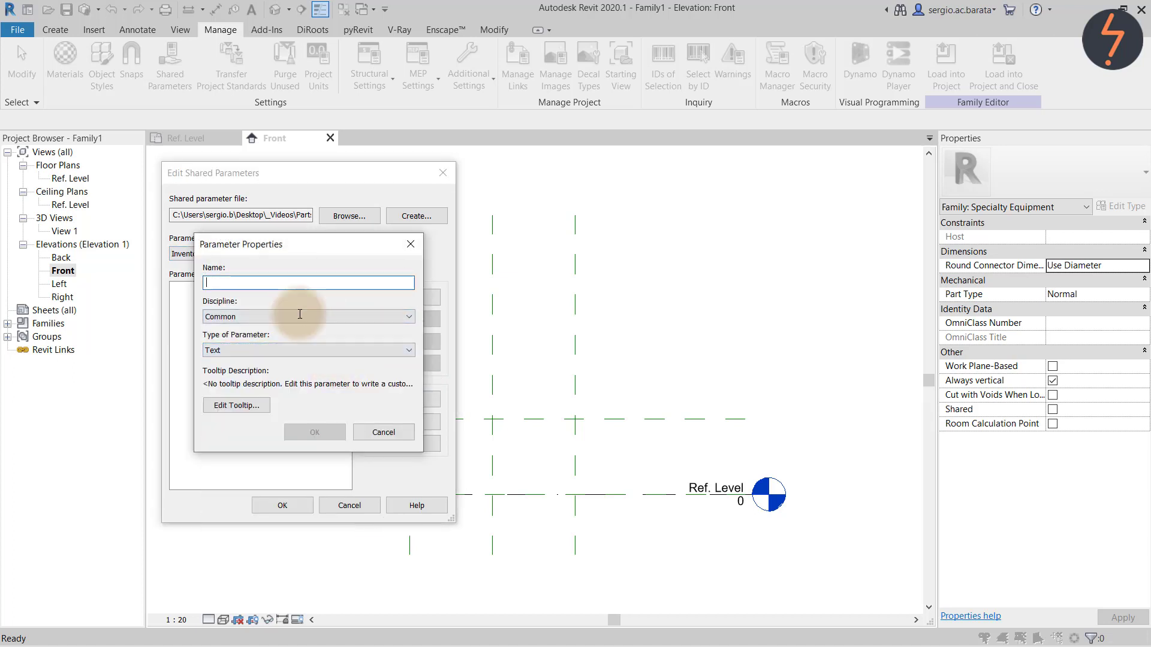
type("PartsCode")
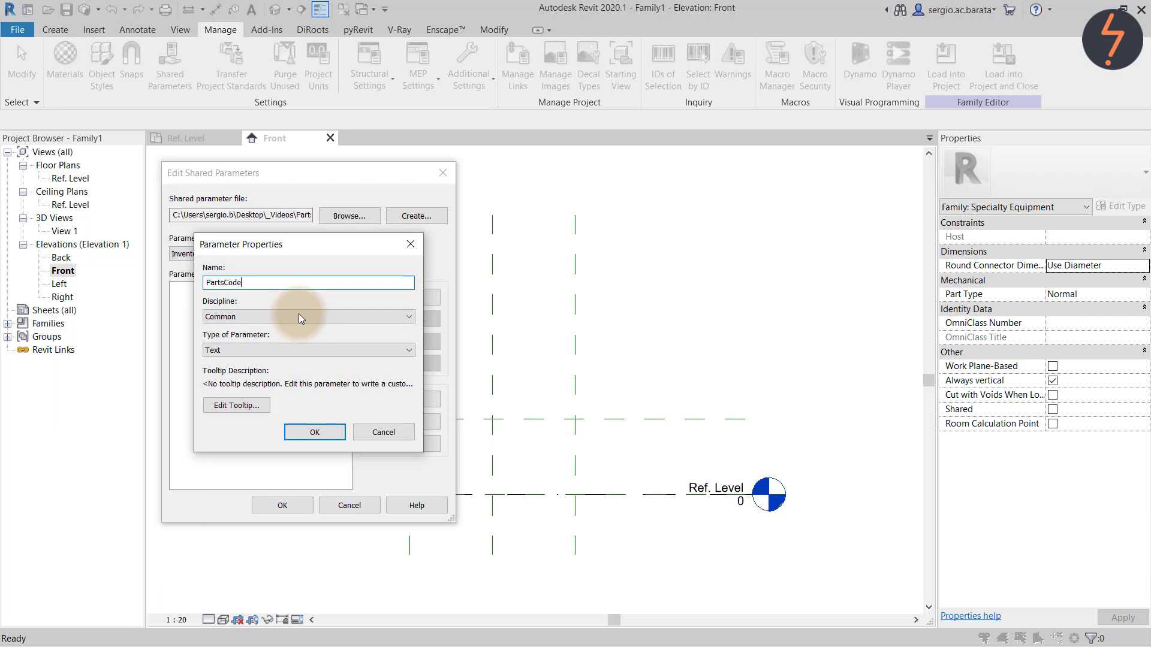
left_click(313, 434)
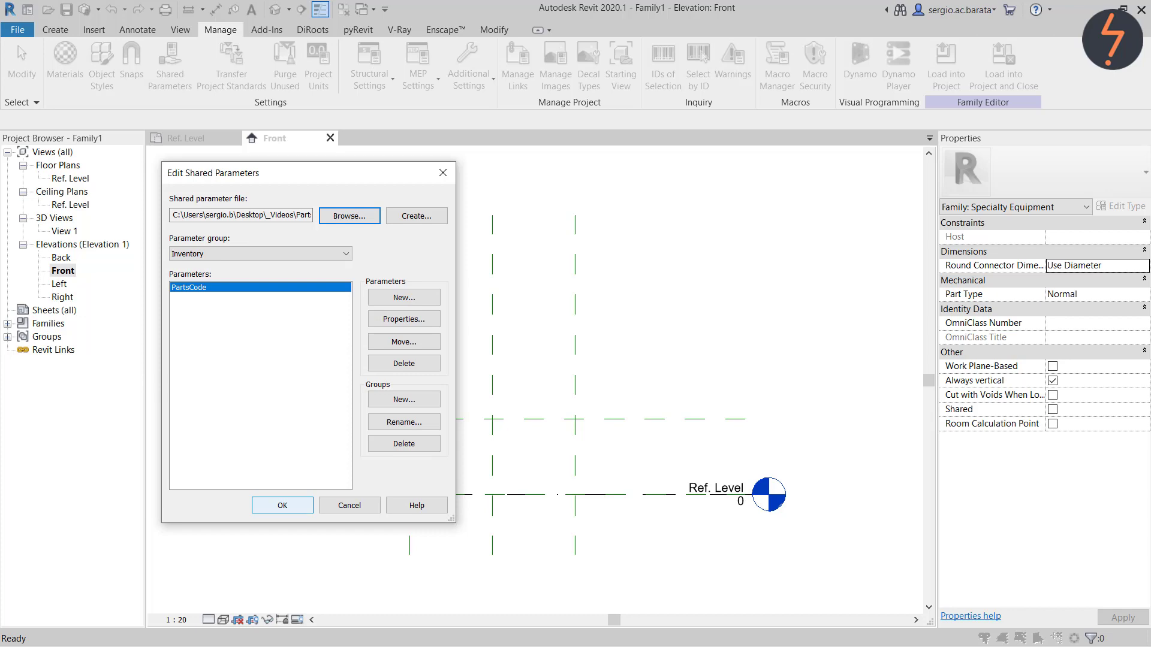
key("Return")
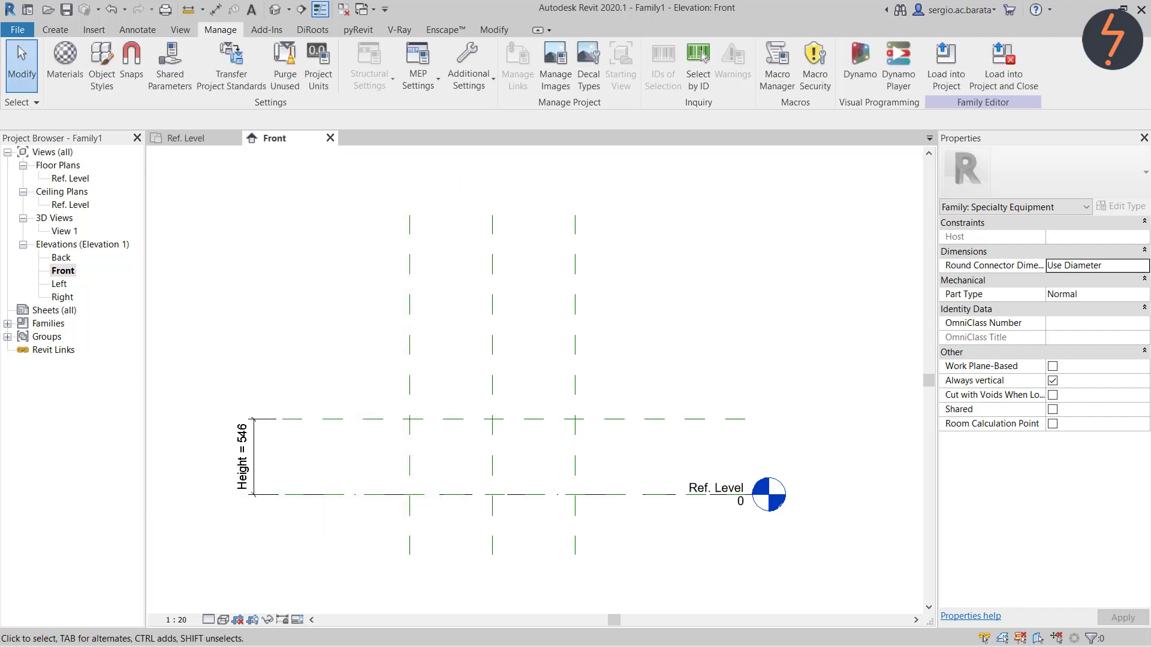
Review the family types, then save the family as Familytemplate.rfa
left_click(90, 81)
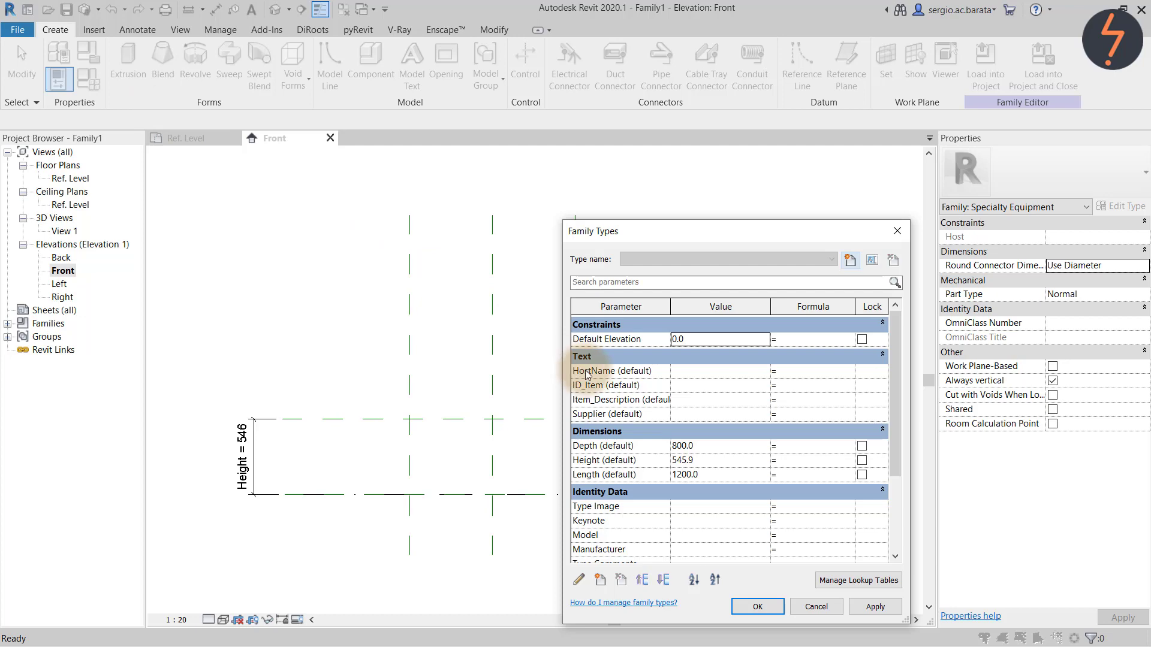
left_click(744, 606)
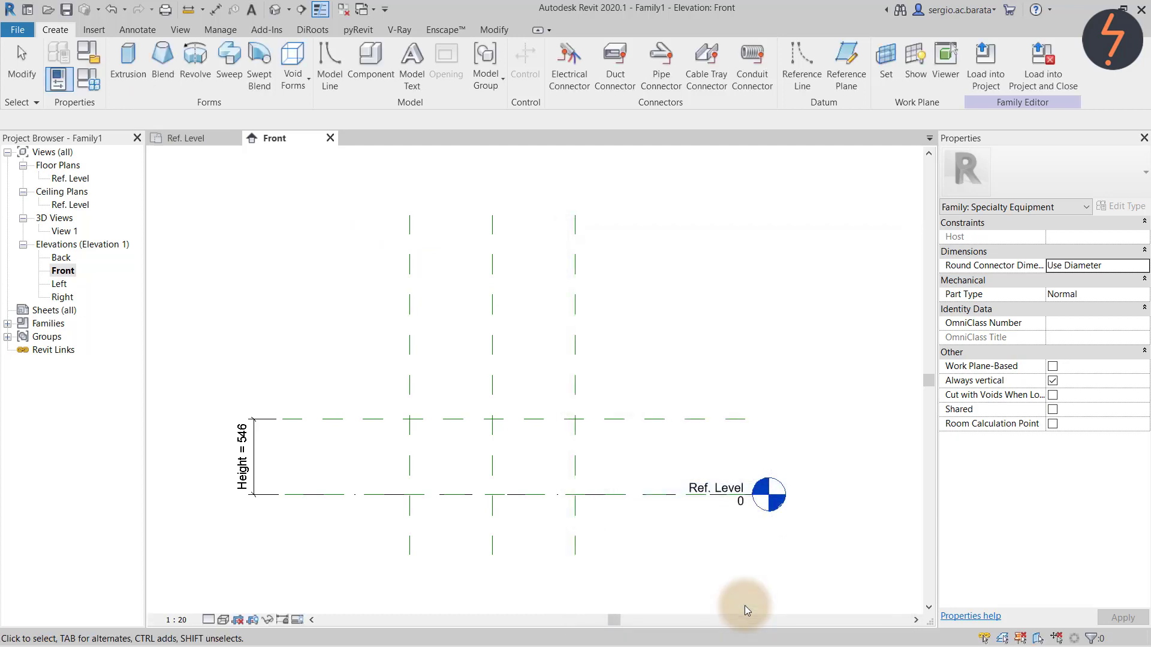
left_click(21, 31)
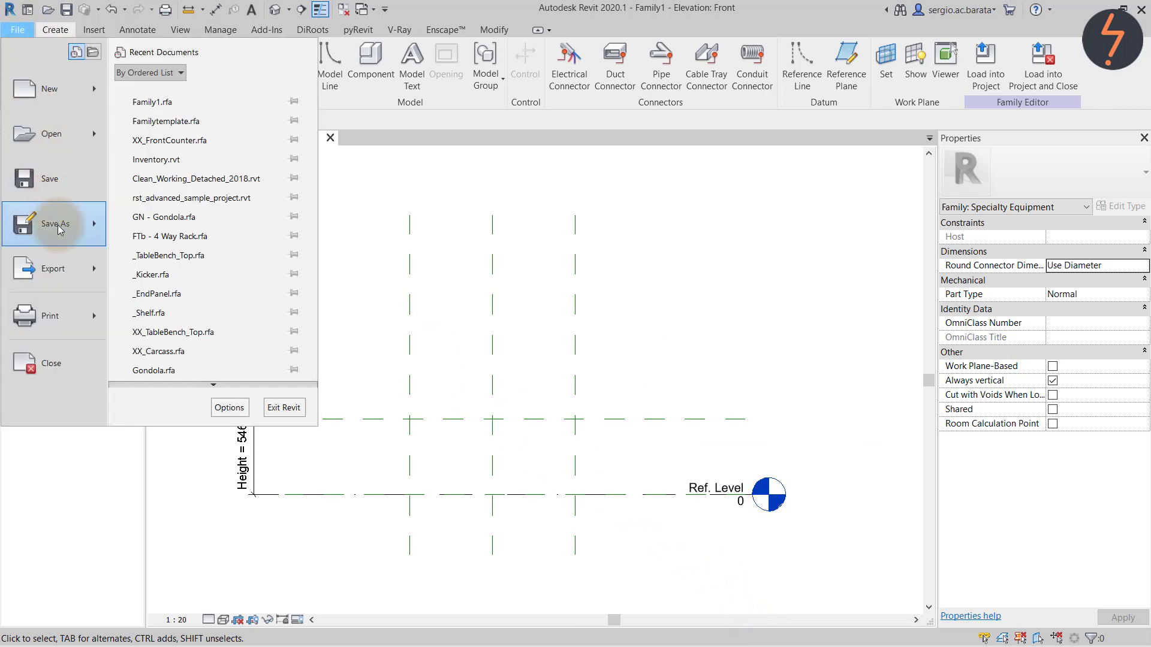
left_click(93, 225)
left_click(163, 206)
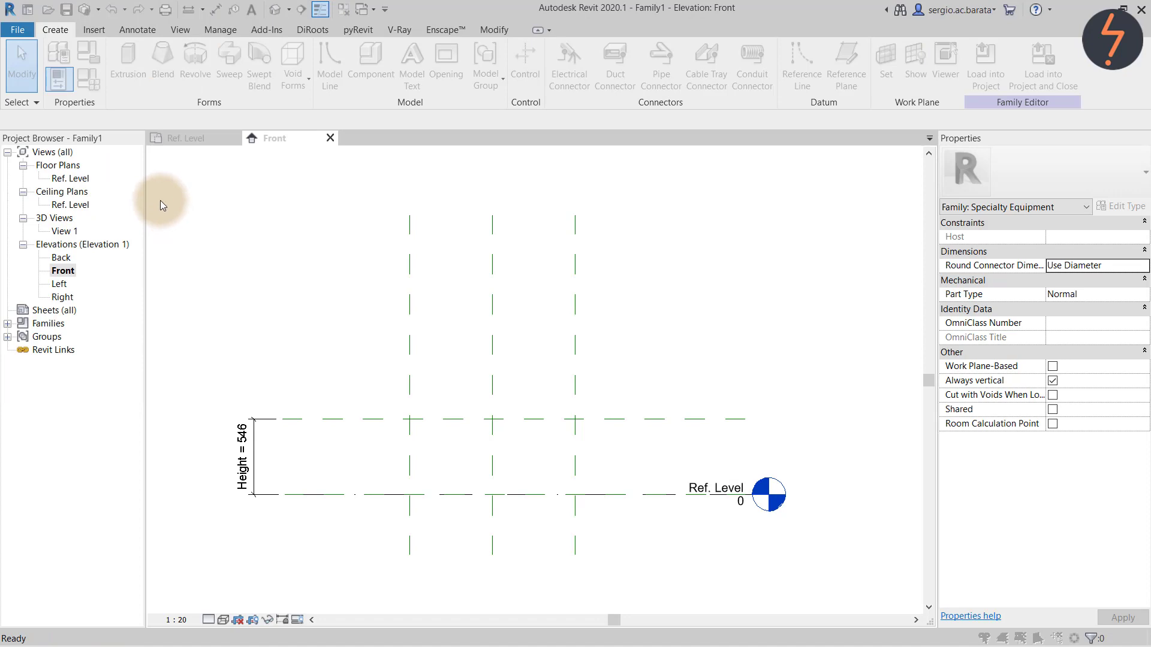
left_click(306, 318)
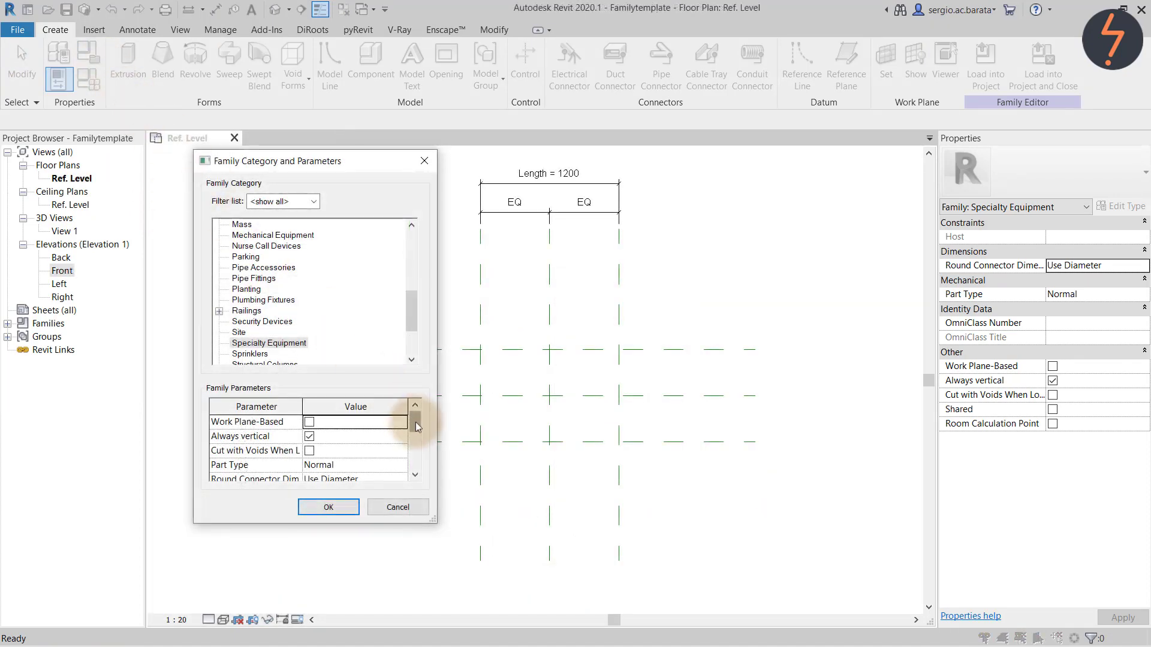
Set OmniClass 23.40.40.00 Food Service Equipment and Furnishings, tick Shared, and confirm
left_click_drag(418, 427, 416, 441)
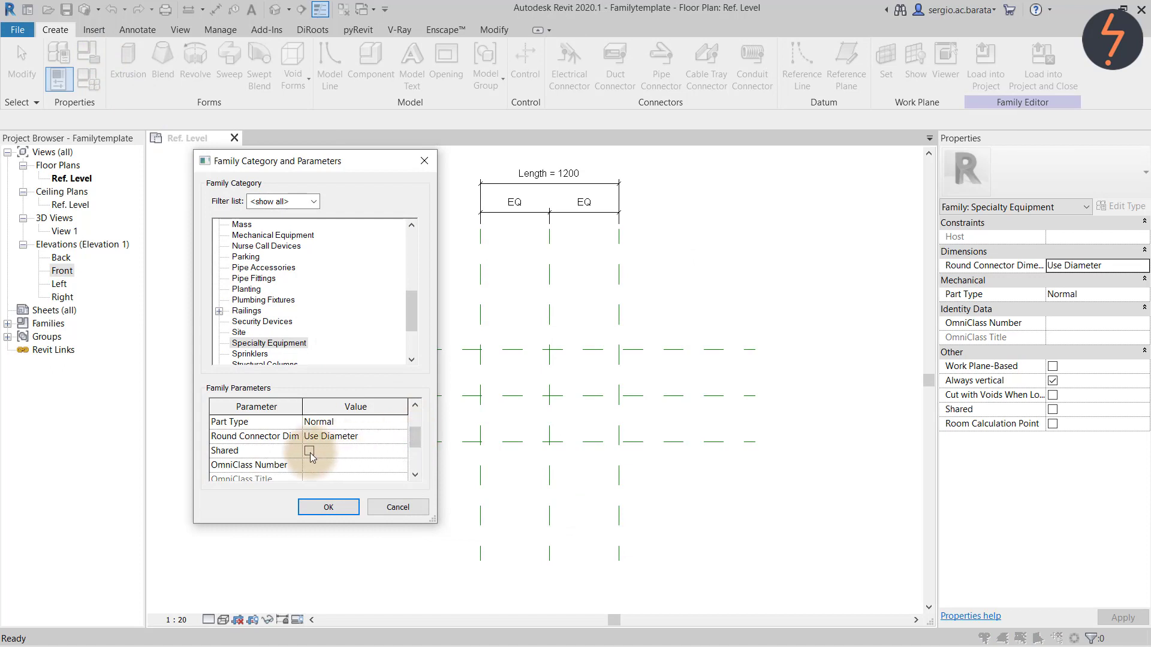
left_click(335, 465)
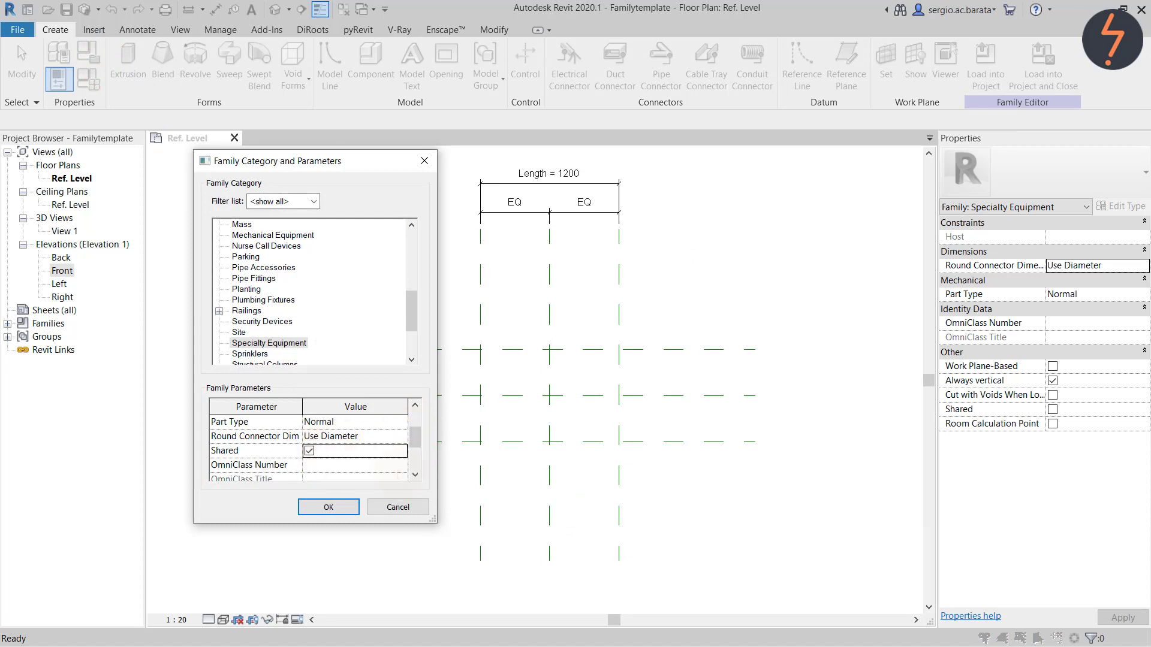
left_click(401, 465)
left_click(139, 268)
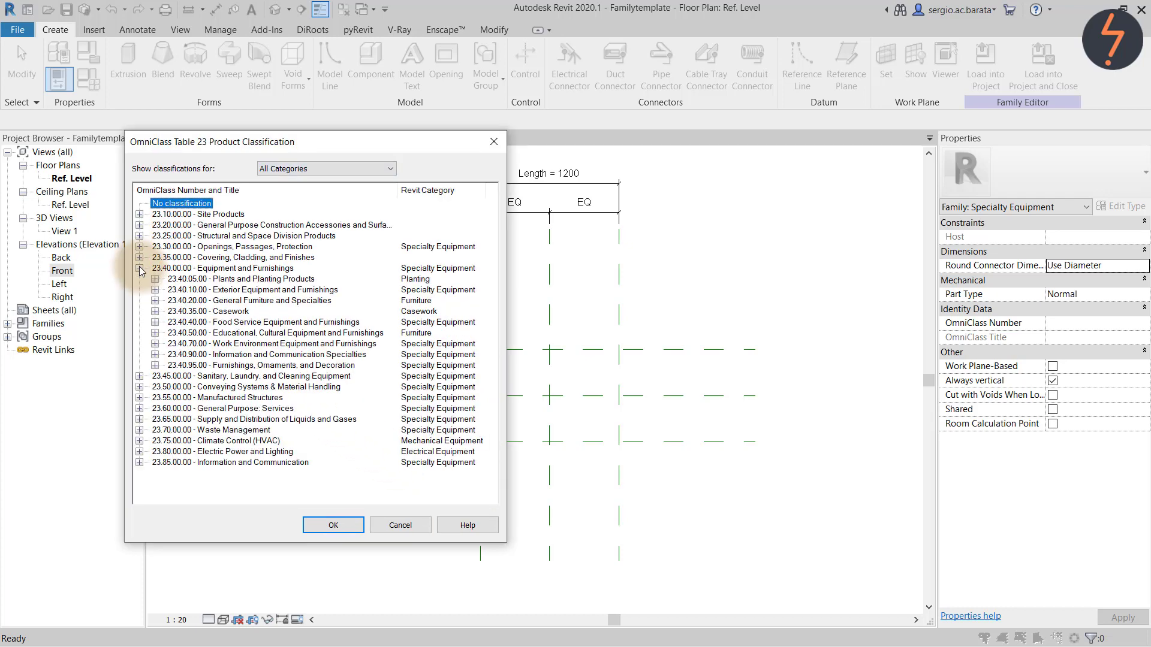
left_click(155, 322)
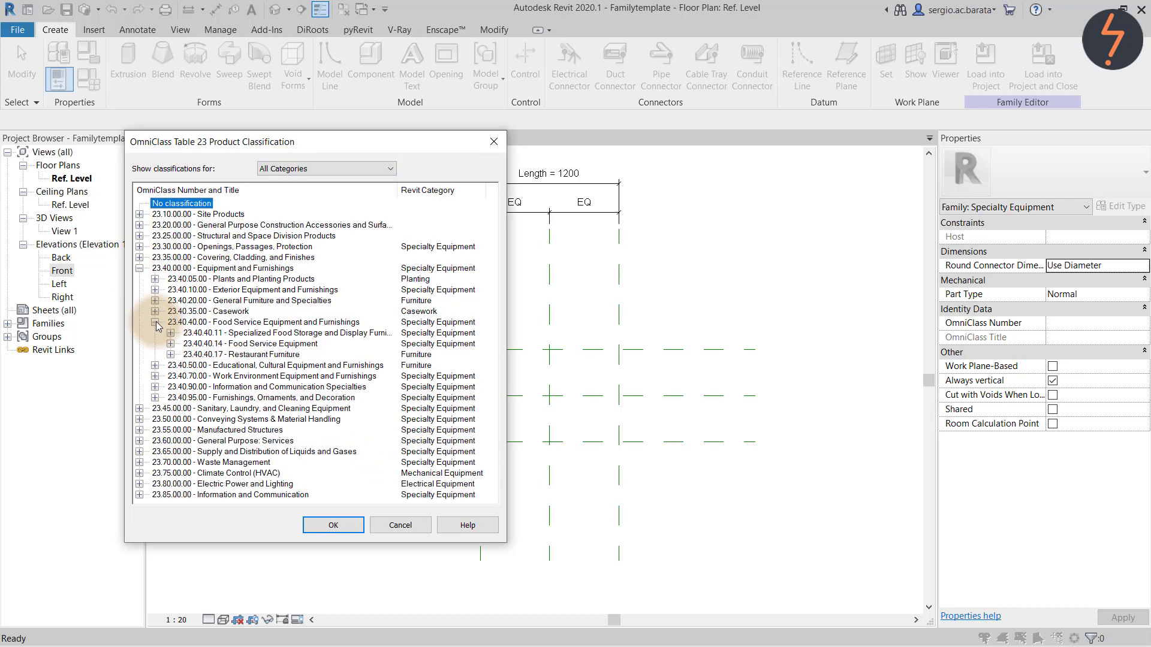
left_click(246, 324)
left_click(333, 525)
left_click(415, 476)
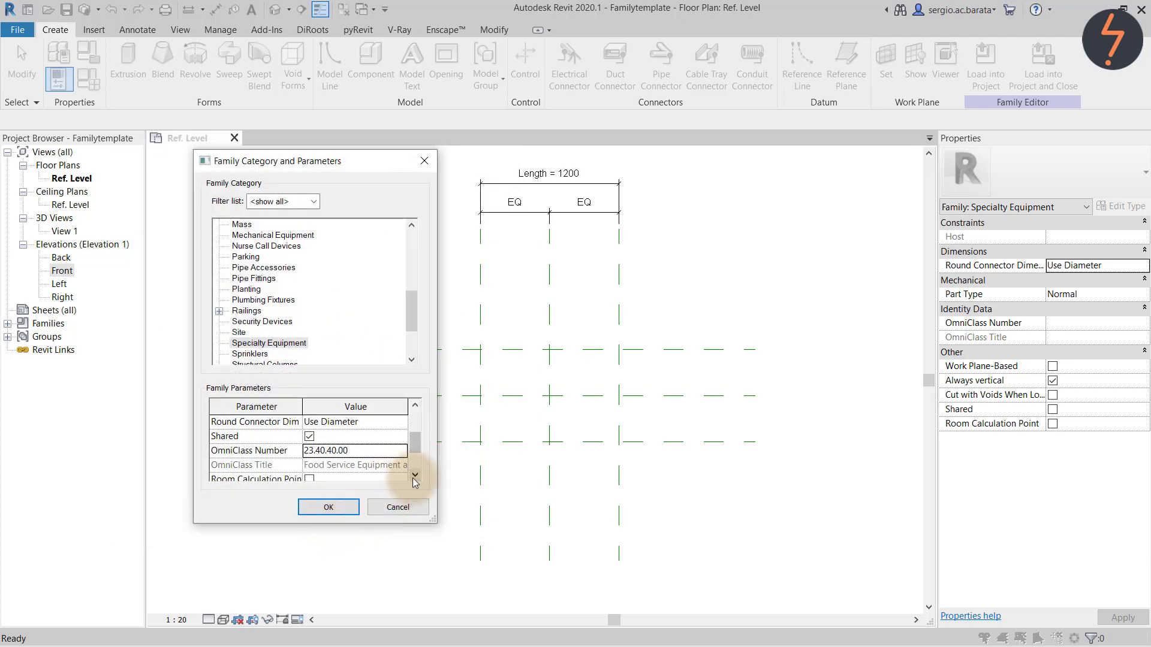
left_click(331, 507)
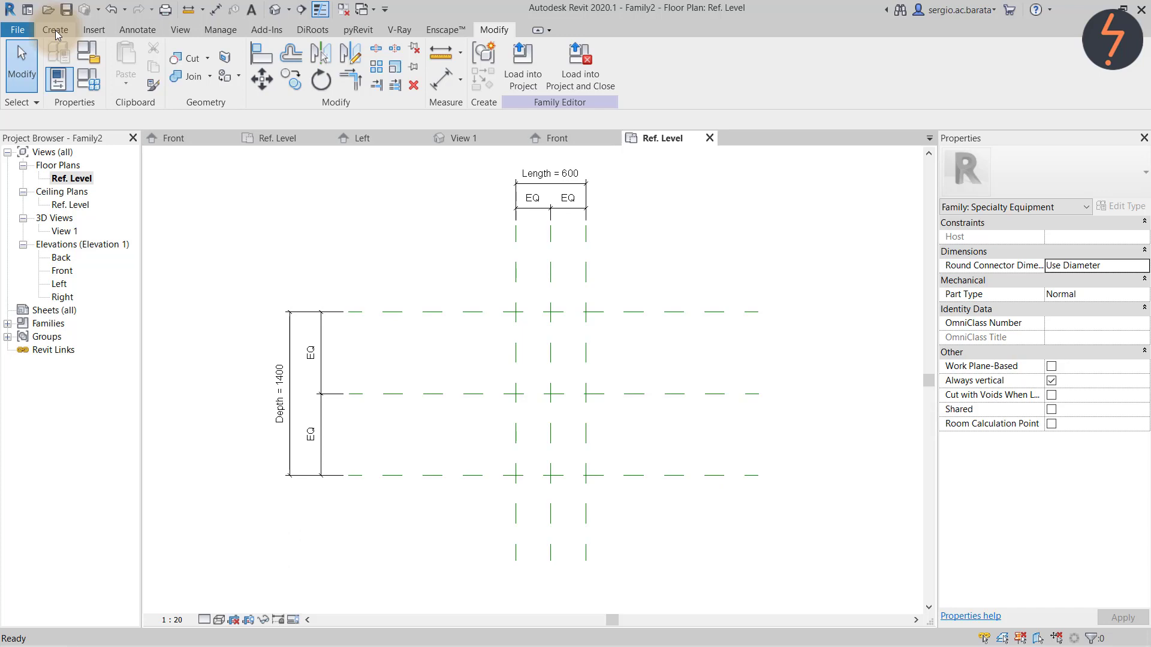
Start a solid extrusion and sketch a rectangle inside the reference-plane box
left_click(56, 30)
left_click(124, 57)
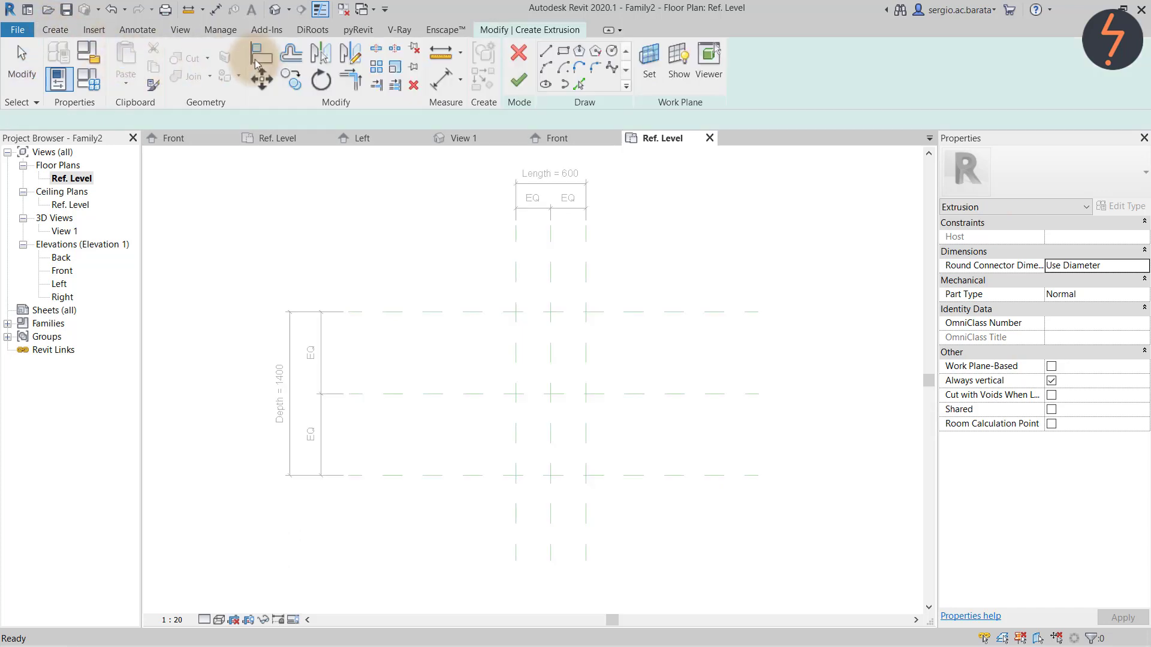
left_click(563, 55)
left_click(527, 332)
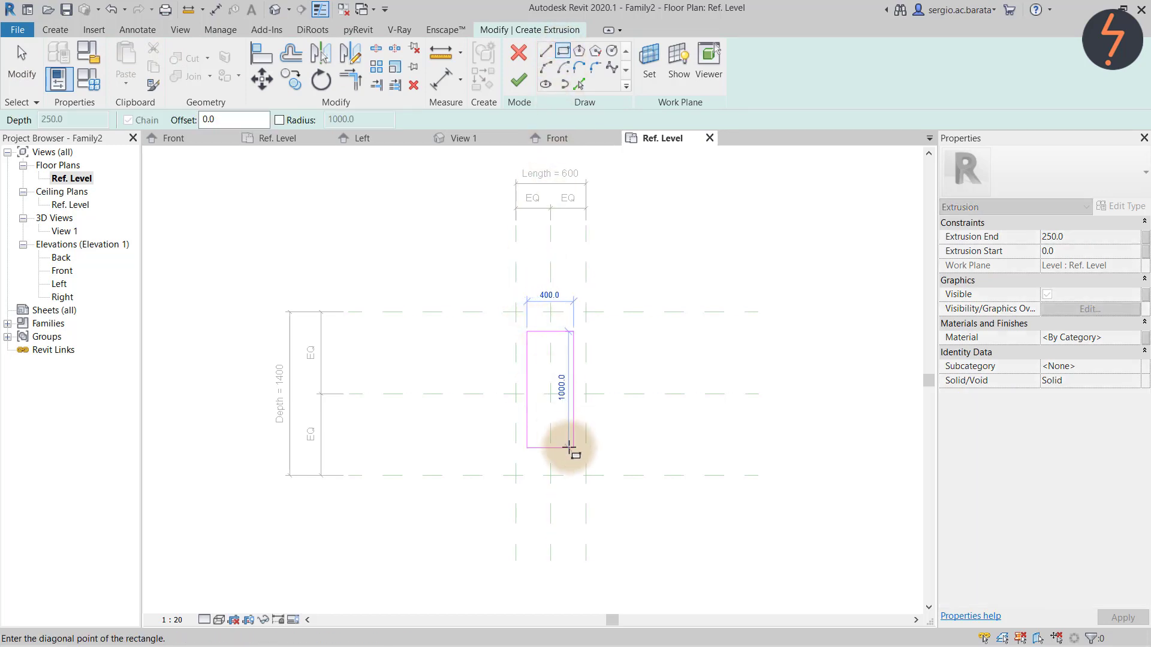
left_click(569, 447)
key("Escape")
Align and lock all four rectangle edges to the Length and Depth reference planes
key("a")
key("l")
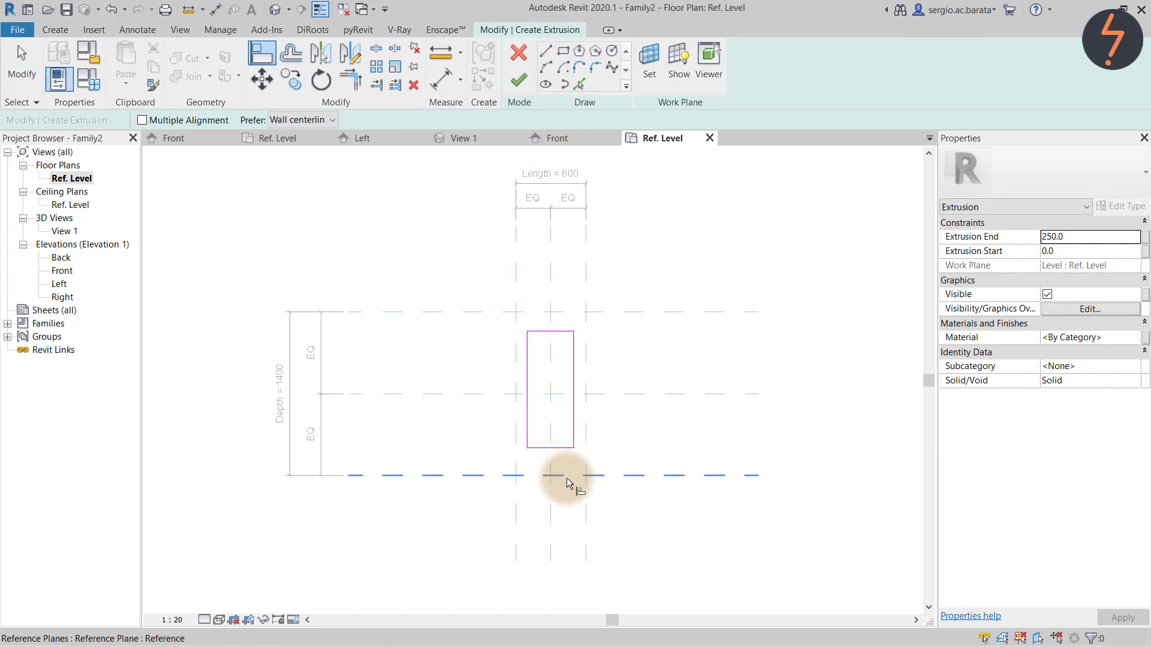
left_click(566, 475)
left_click(565, 449)
left_click(582, 491)
left_click(573, 419)
left_click(605, 312)
left_click(531, 331)
left_click(518, 365)
left_click(527, 411)
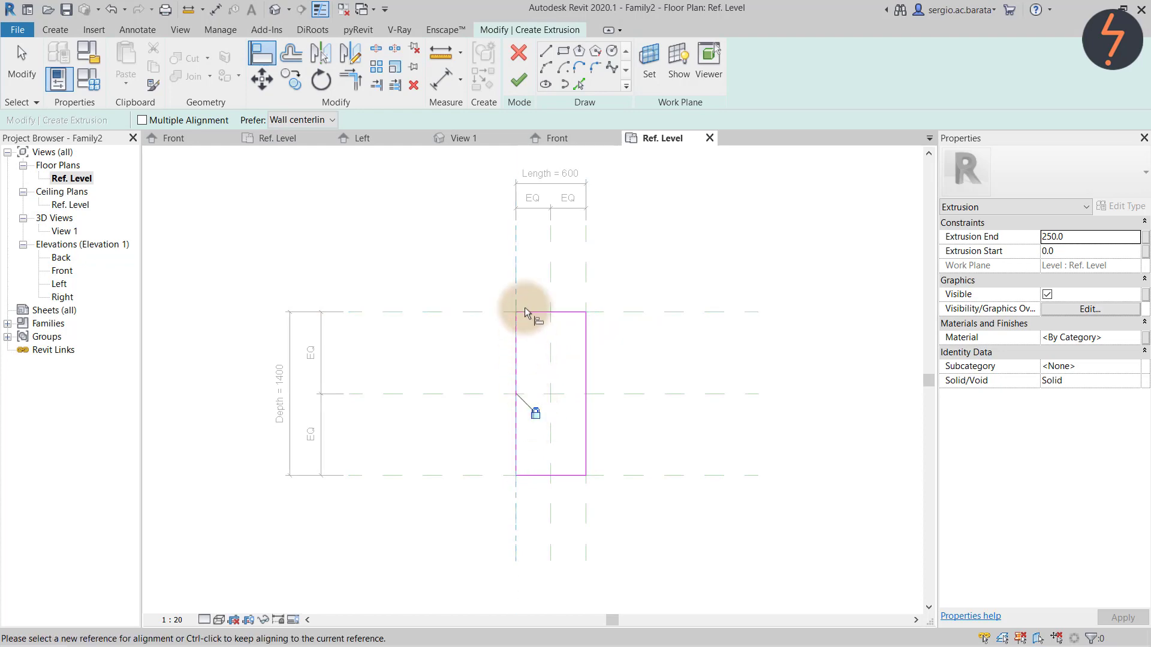
Finish the extrusion and view it in the Front elevation
left_click(512, 84)
left_click(344, 159)
double_click(61, 270)
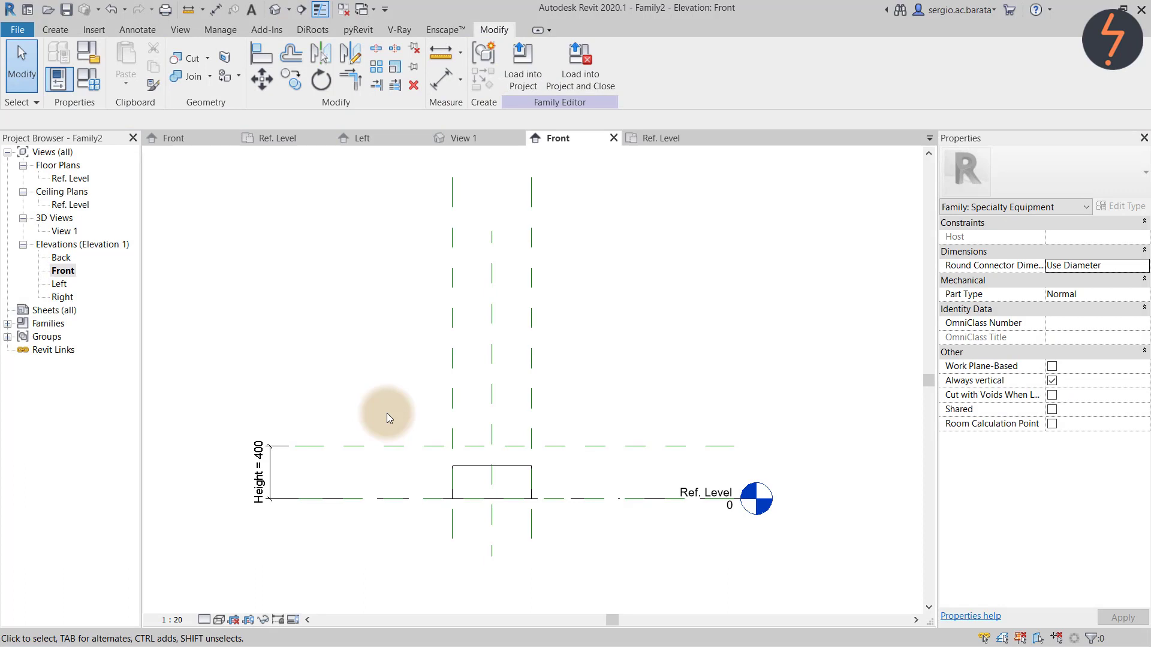
Copy the Height reference plane slightly lower and align the extrusion's top and bottom edges to both planes
left_click(393, 447)
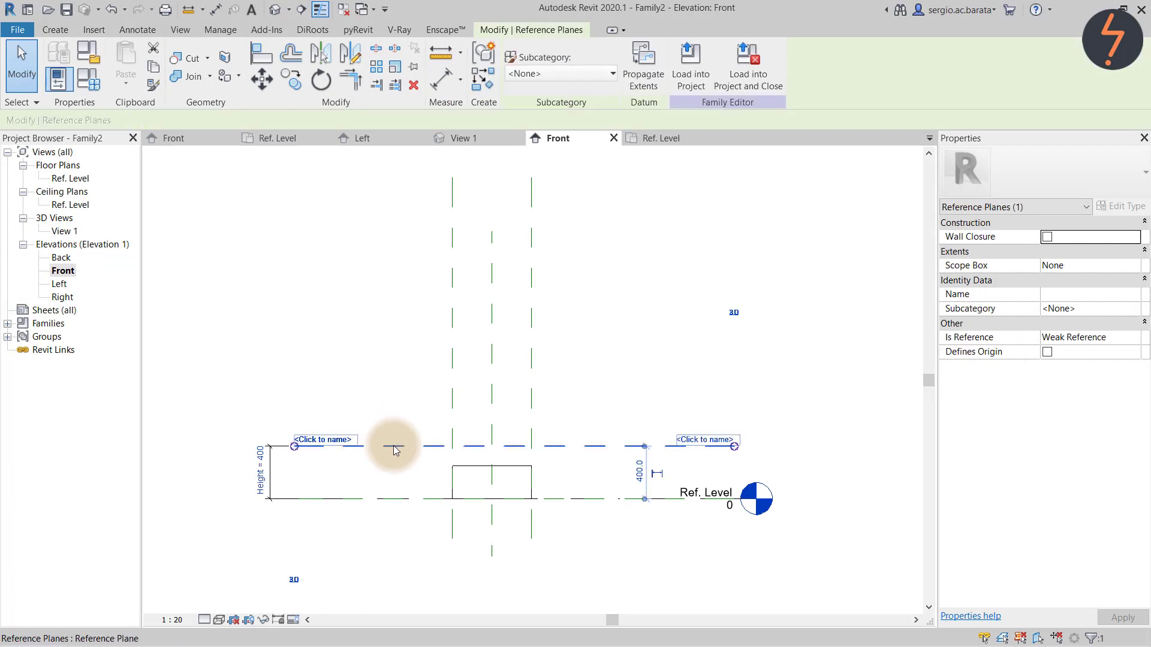
left_click(393, 447)
left_click(388, 459)
key("Escape")
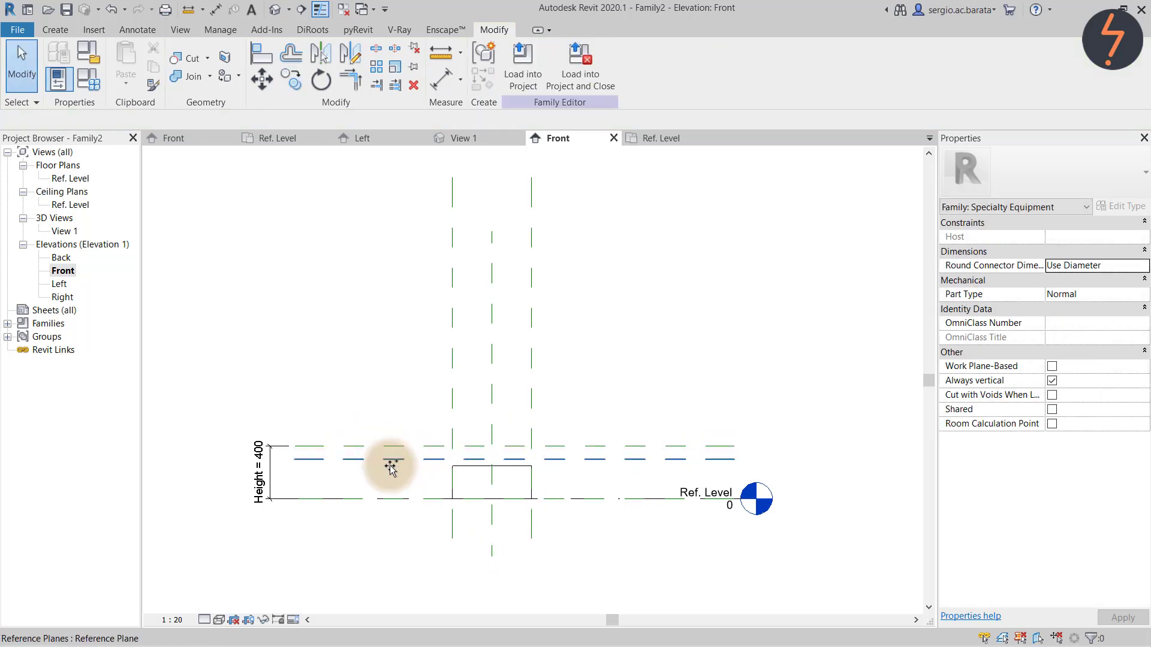
key("a")
key("l")
left_click(426, 447)
left_click(457, 466)
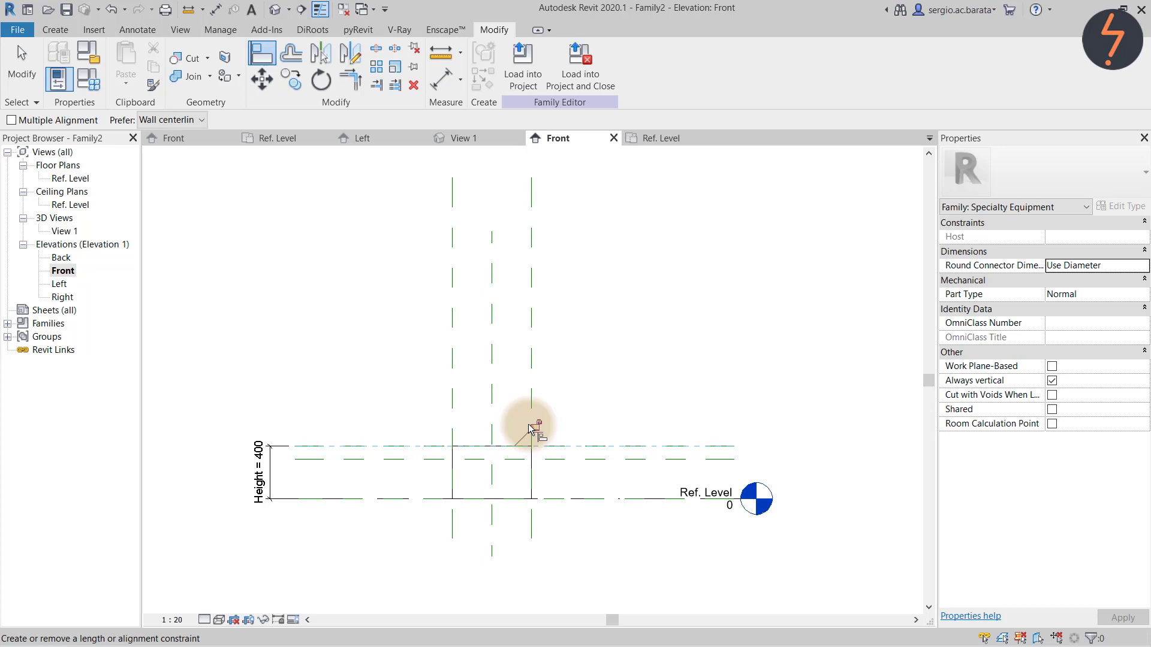
left_click(552, 460)
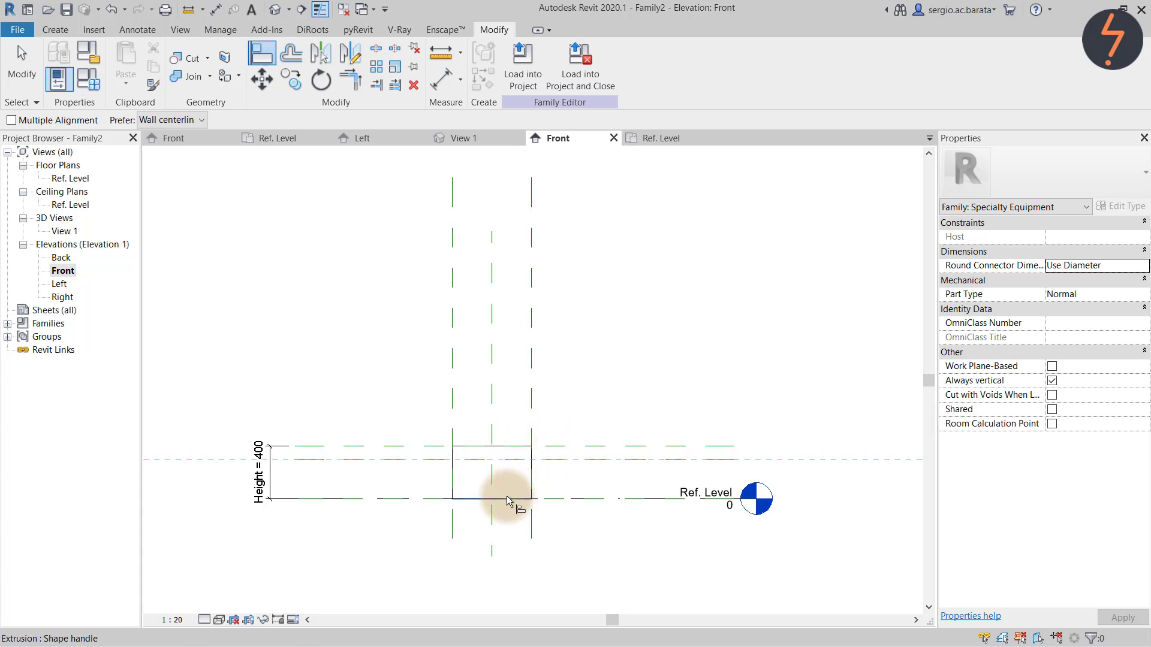
left_click(507, 499)
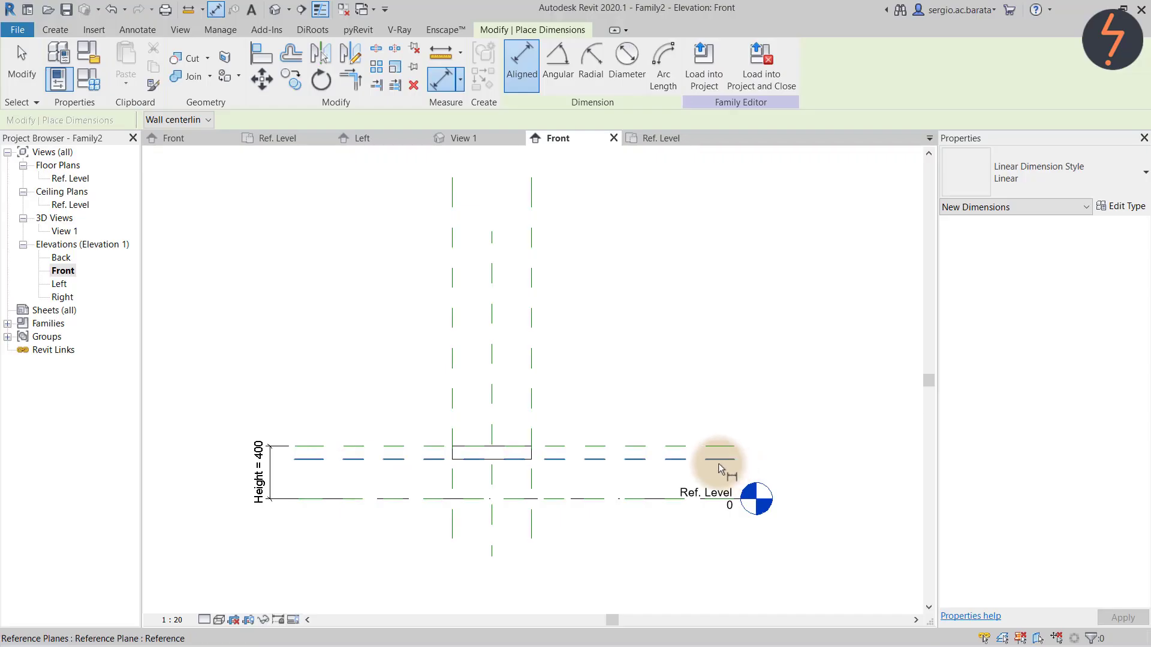
Dimension the two planes and change their spacing from 100 to 50 for a 50-thick slab
left_click(723, 459)
left_click(767, 453)
key("Escape")
key("Escape")
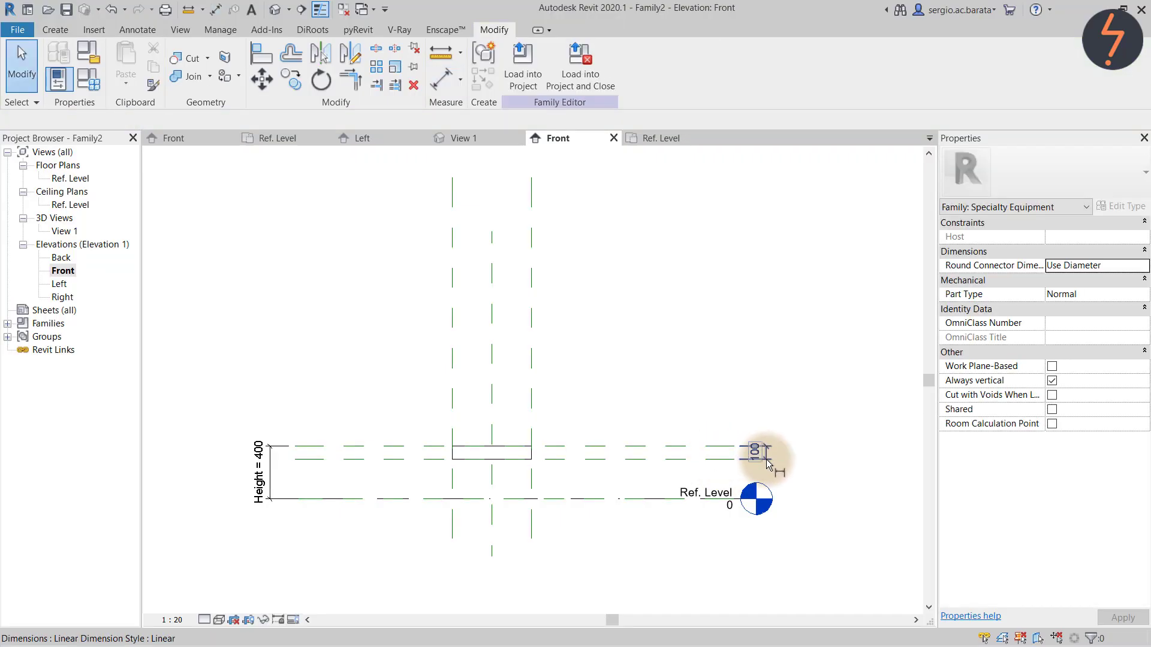
left_click(713, 461)
left_click(752, 452)
type("50")
key("Return")
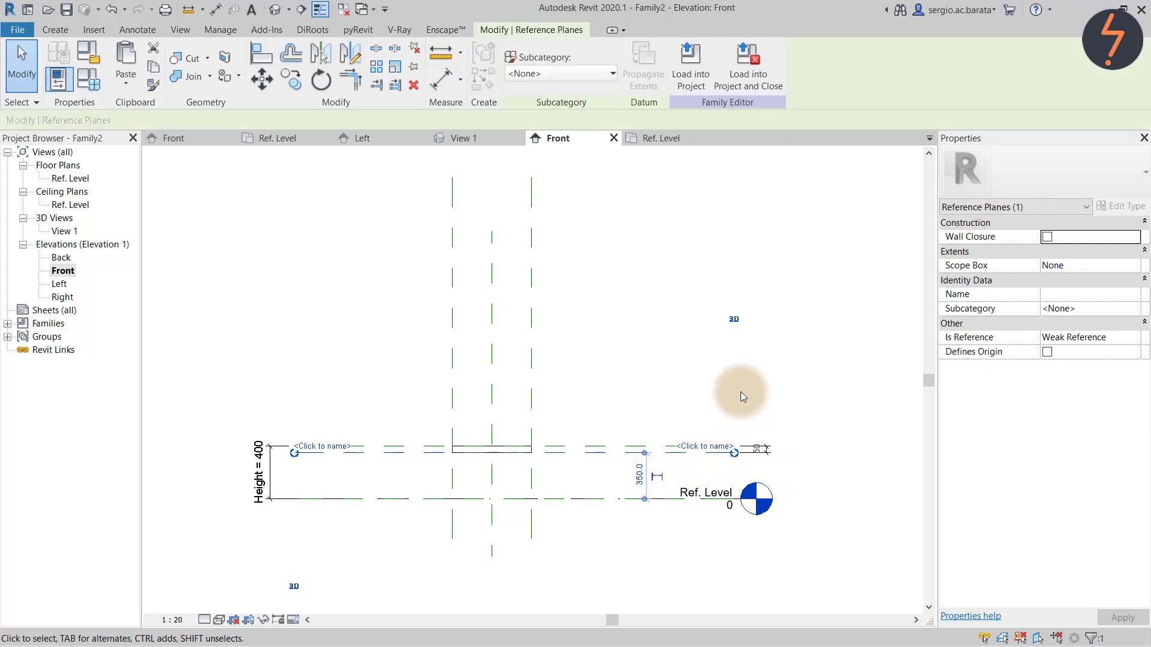
left_click(788, 469)
left_click(777, 451)
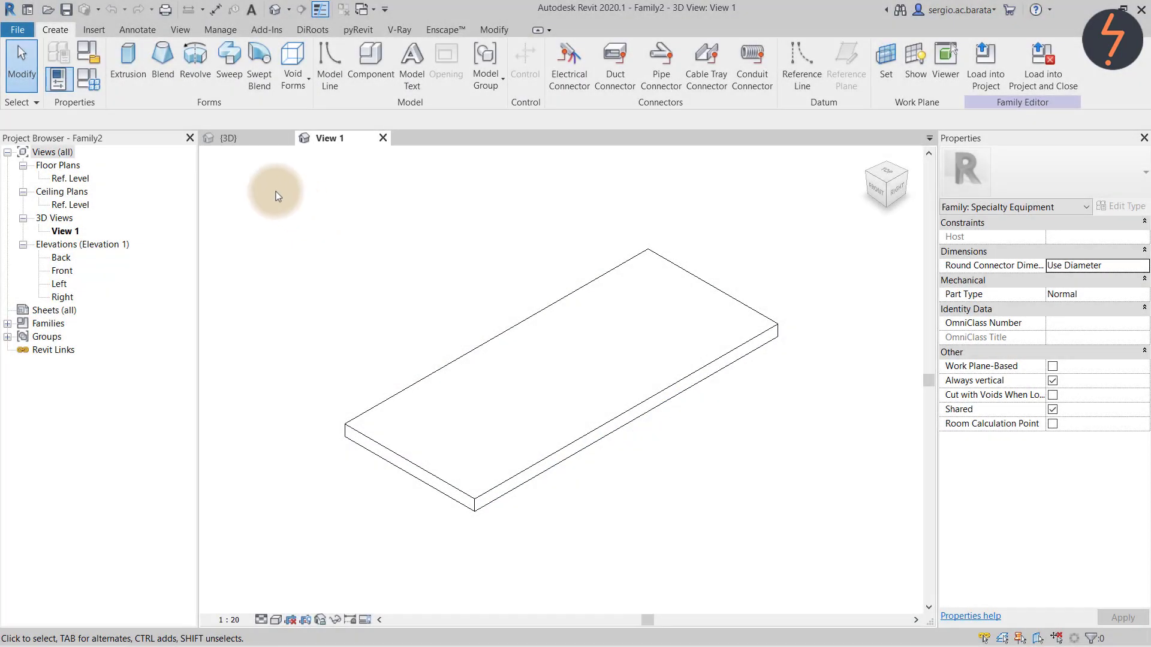
Set the Depth parameter's default value to 1000 in Family Types and apply it
left_click(90, 84)
left_click(390, 413)
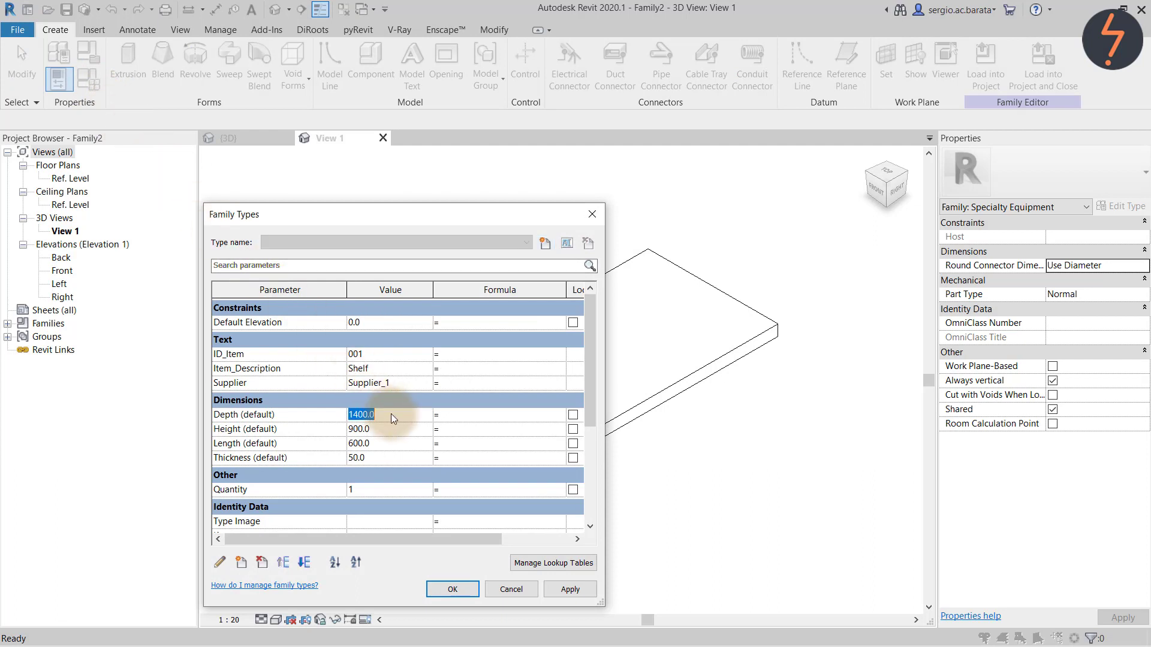
type("10")
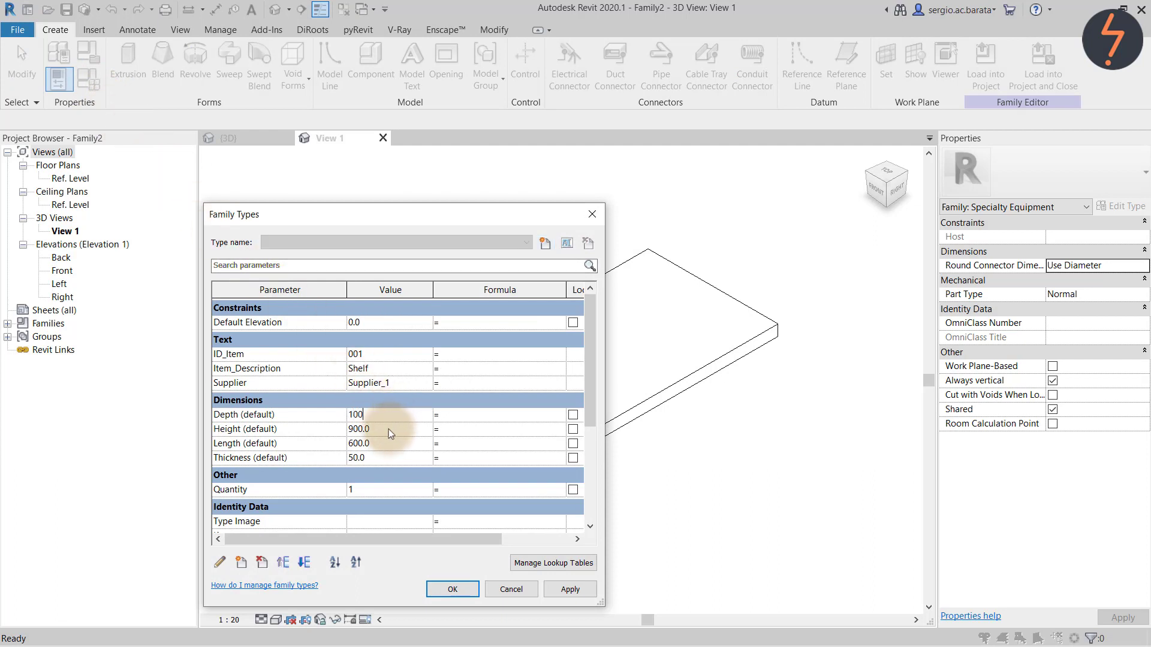
left_click(570, 590)
left_click(452, 589)
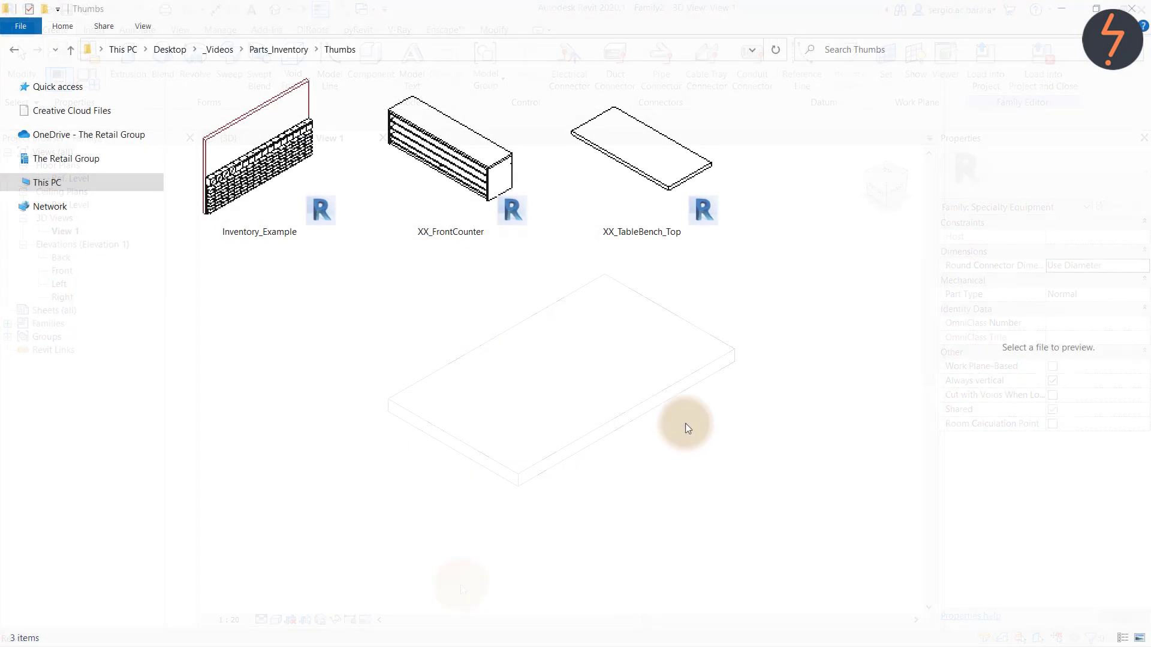
Save and lock the orientation of 3D View 1
left_click_drag(693, 399, 289, 206)
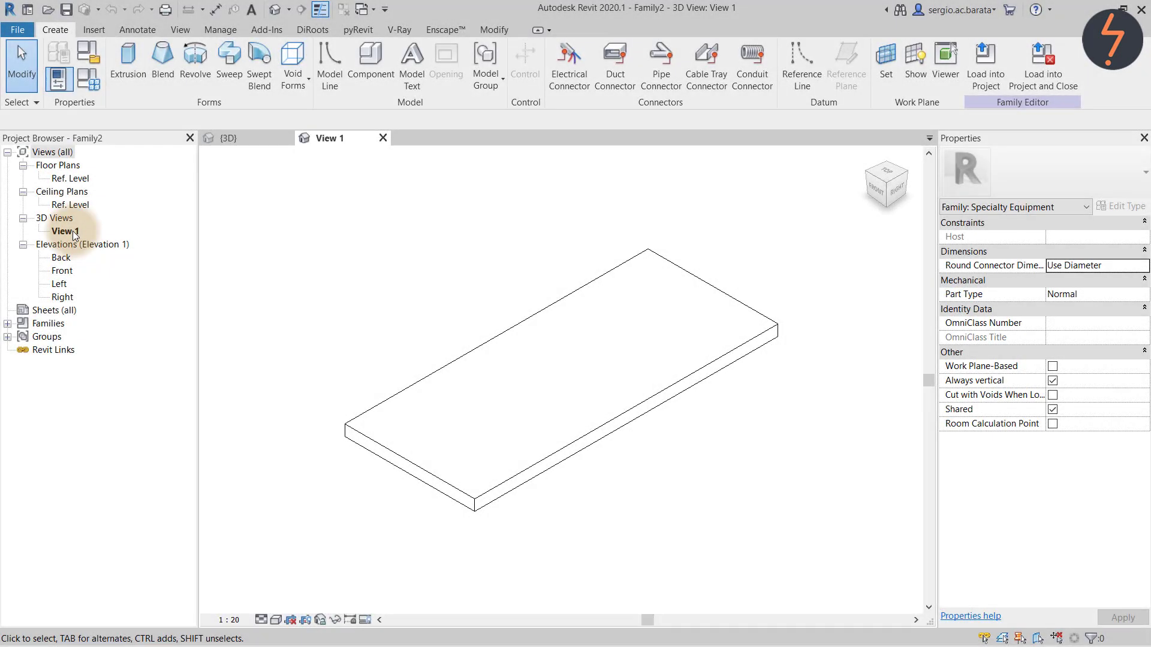
left_click(323, 621)
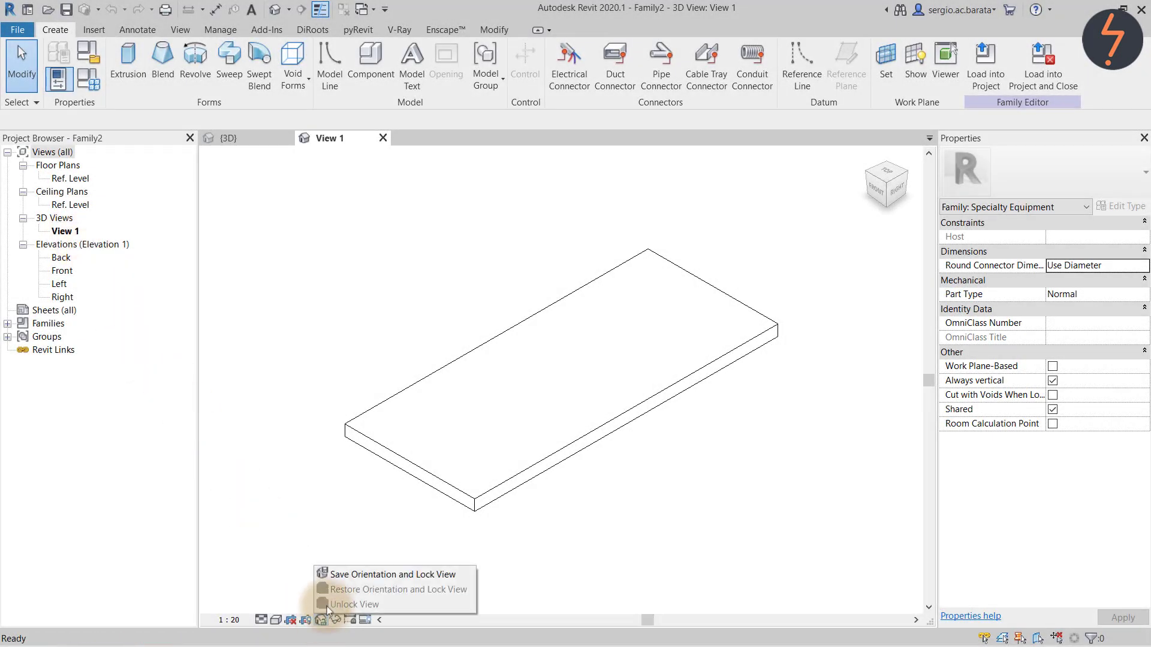
left_click(333, 574)
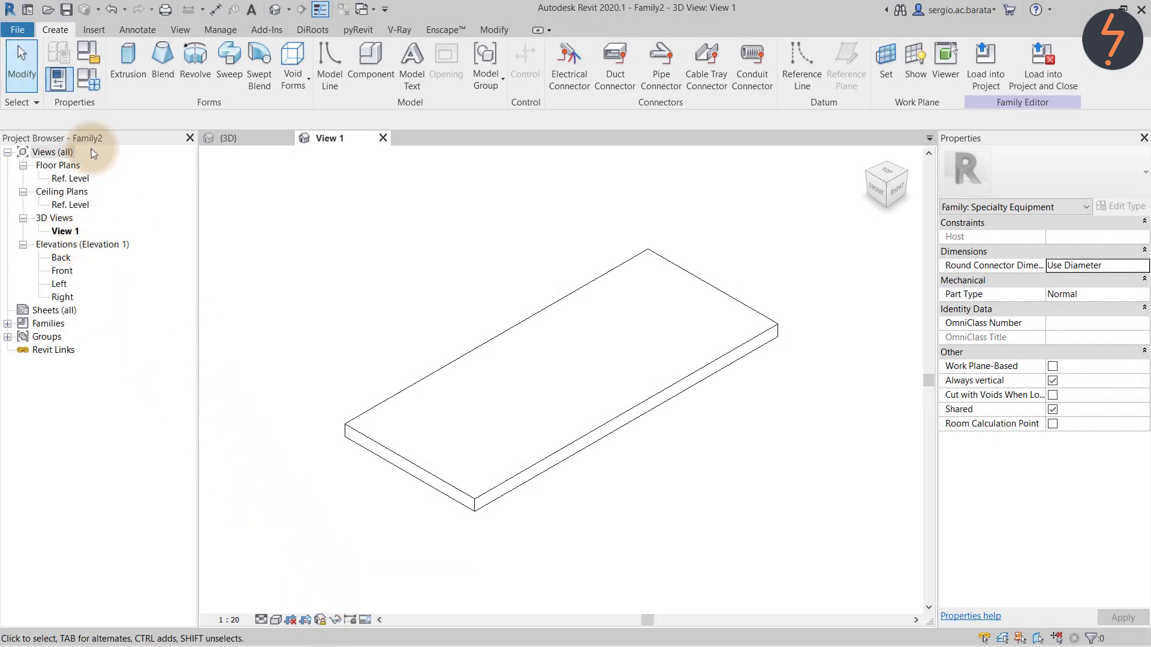
Save the family as _Shelf.rfa in Parts_Inventory with Compact File and thumbnail regeneration enabled
left_click(21, 30)
mouse_move(68, 225)
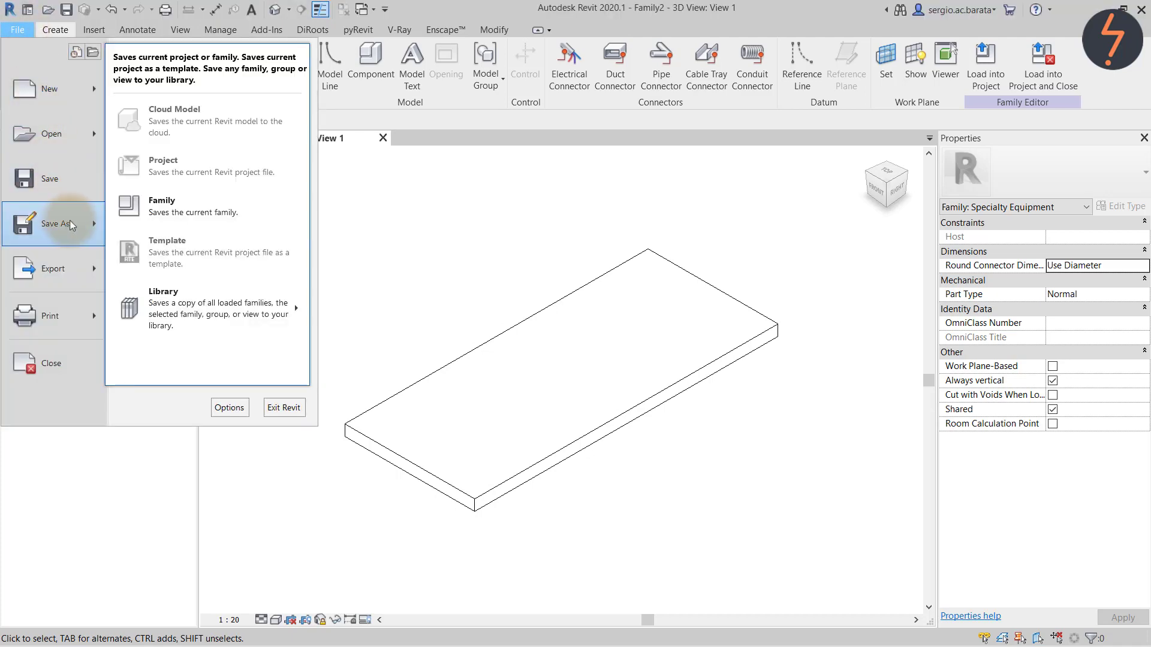
left_click(168, 207)
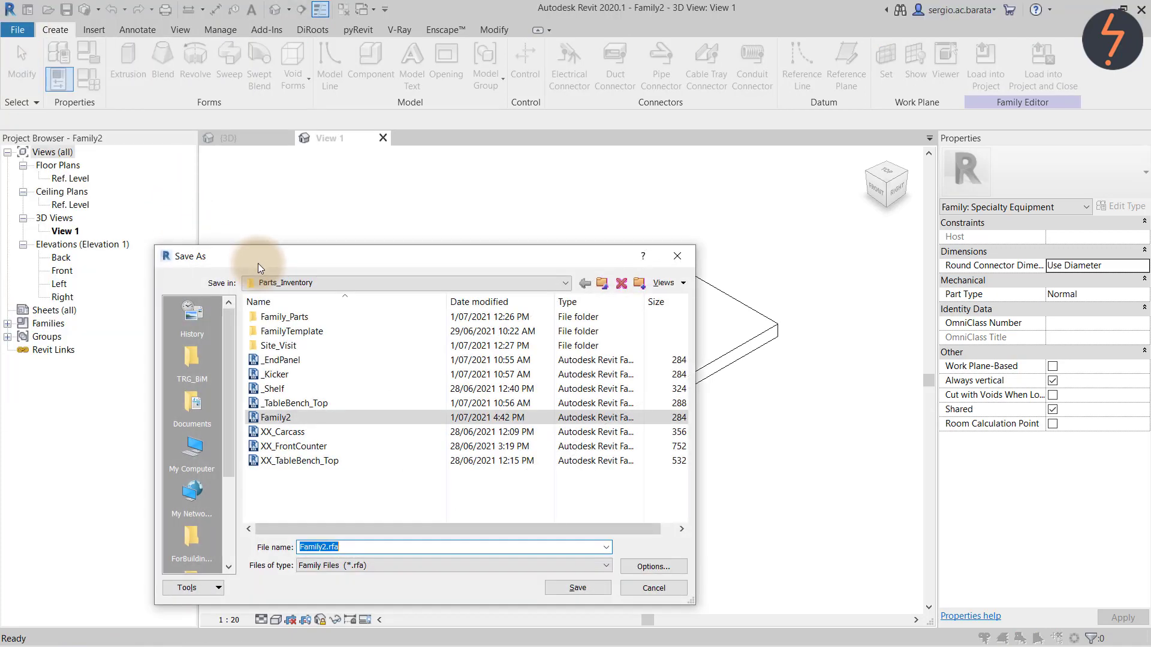
left_click(648, 569)
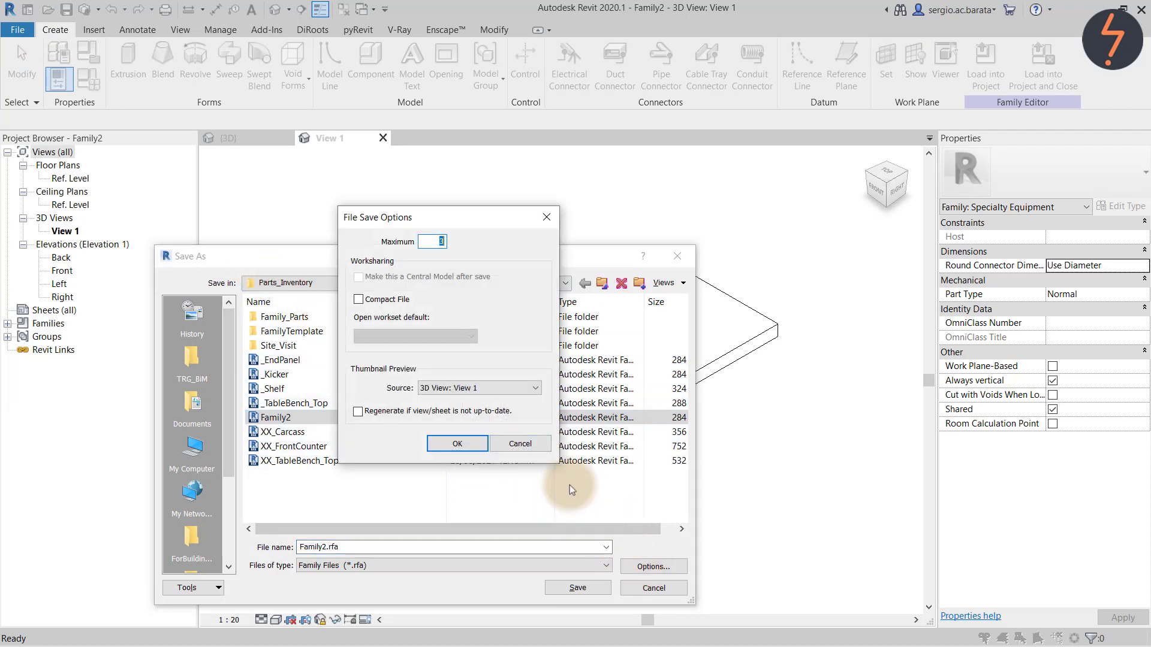
left_click(393, 302)
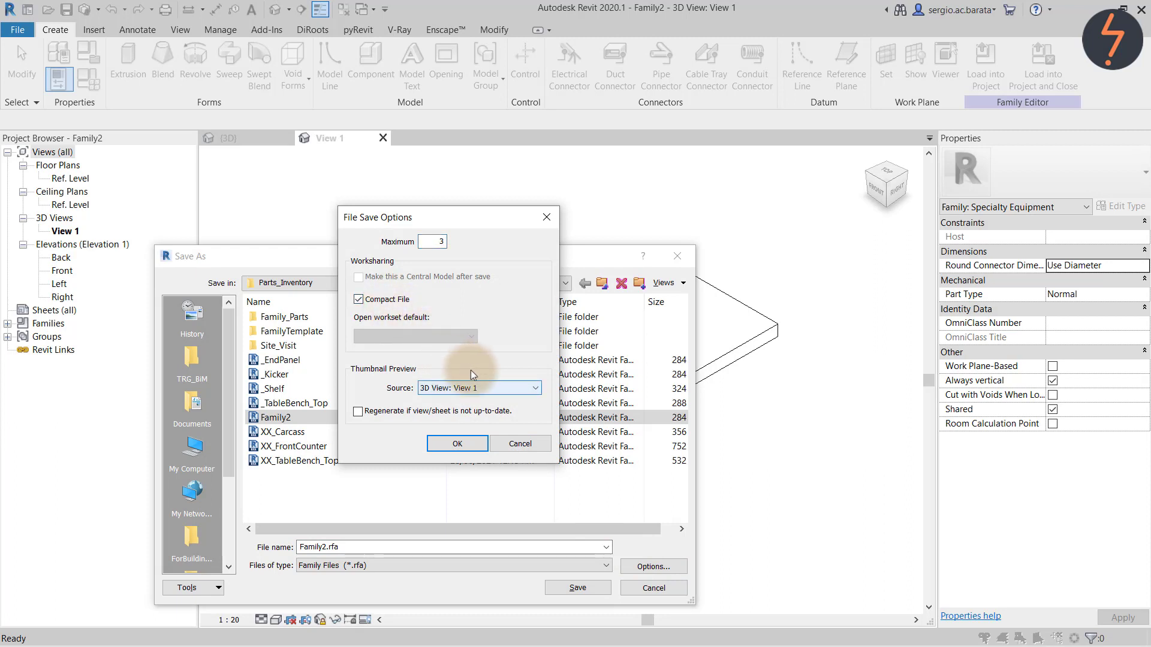
left_click(489, 414)
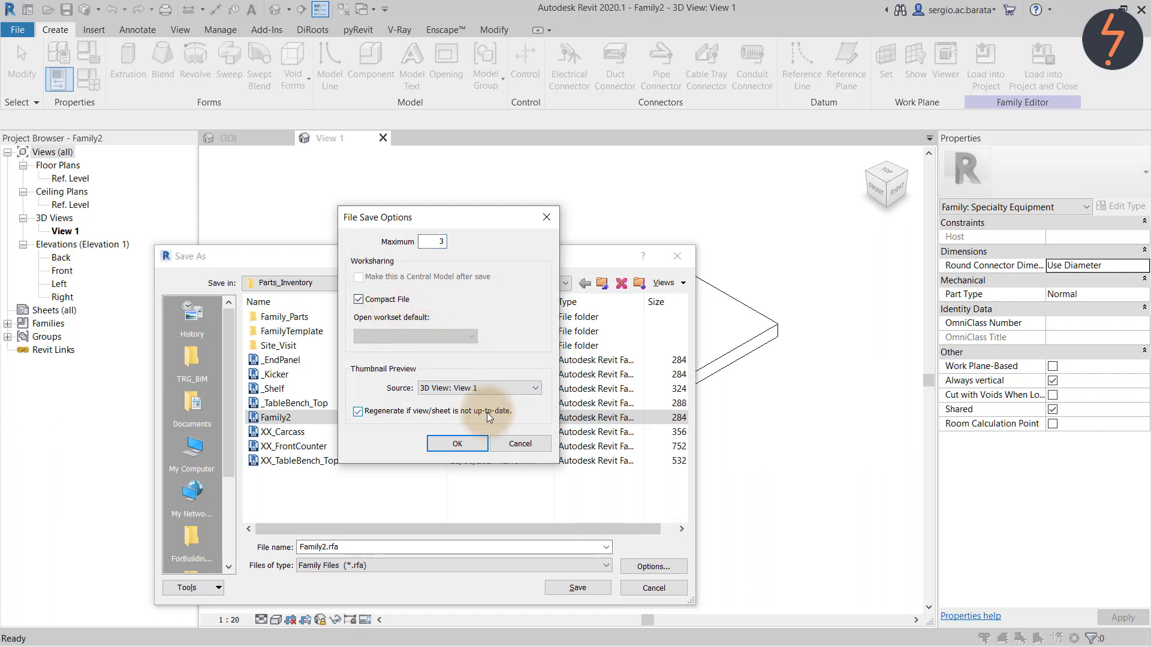
left_click(463, 444)
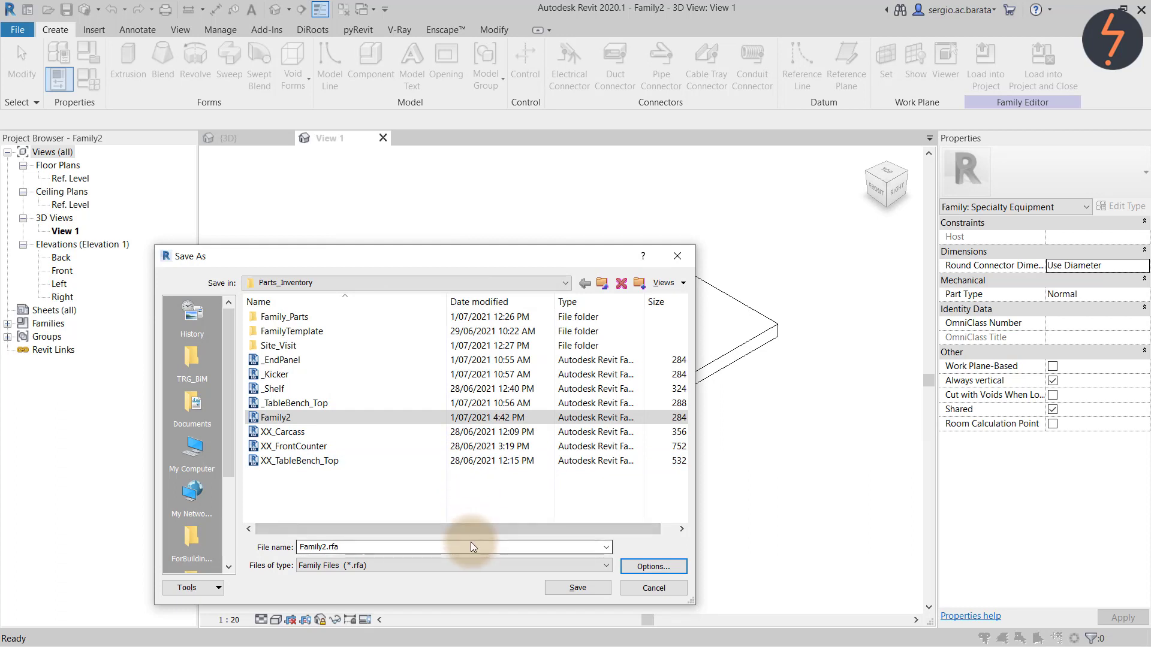
left_click(297, 389)
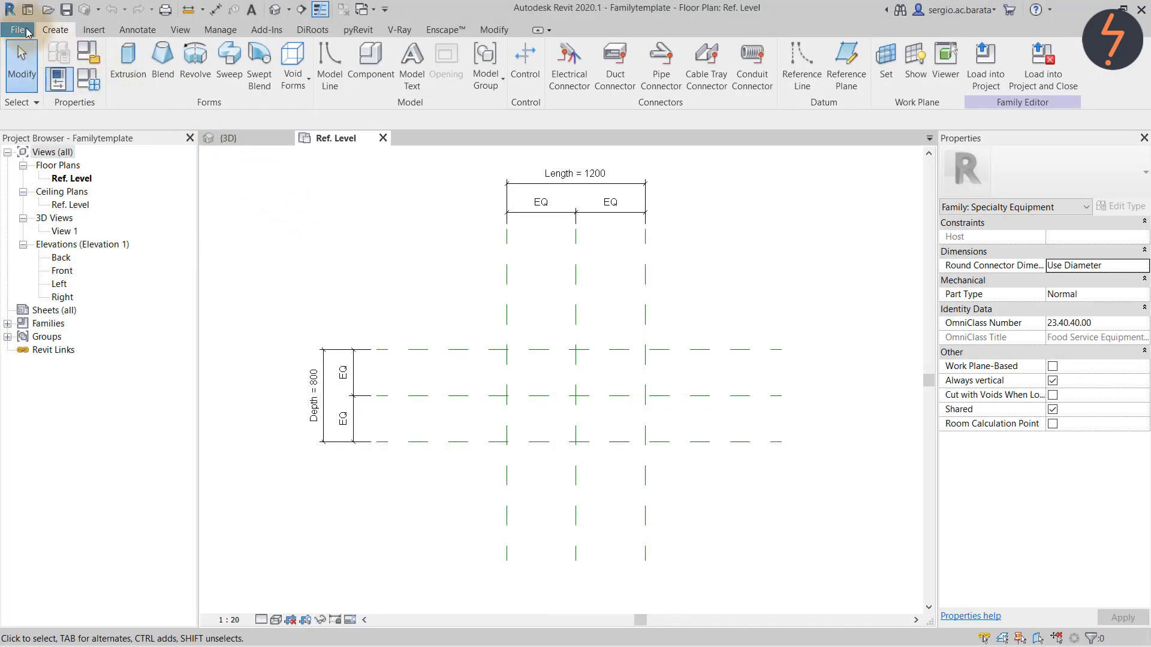
Save the family as XX_FrontCounter.rfa, replacing the existing file
left_click(27, 33)
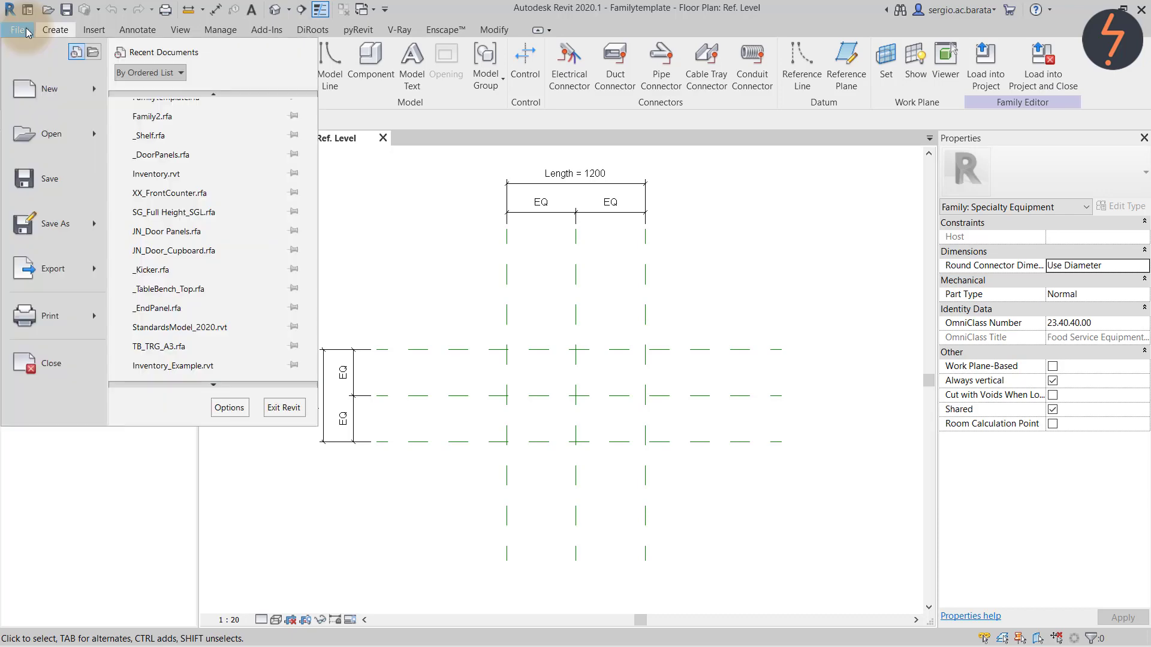
mouse_move(59, 242)
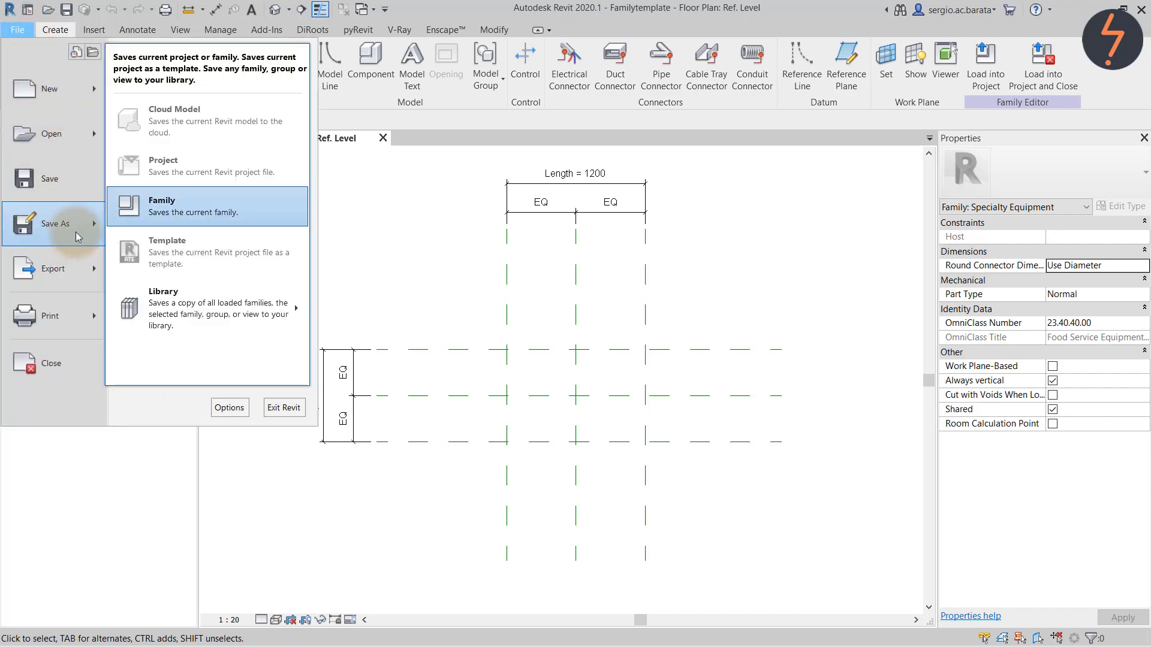
left_click(150, 201)
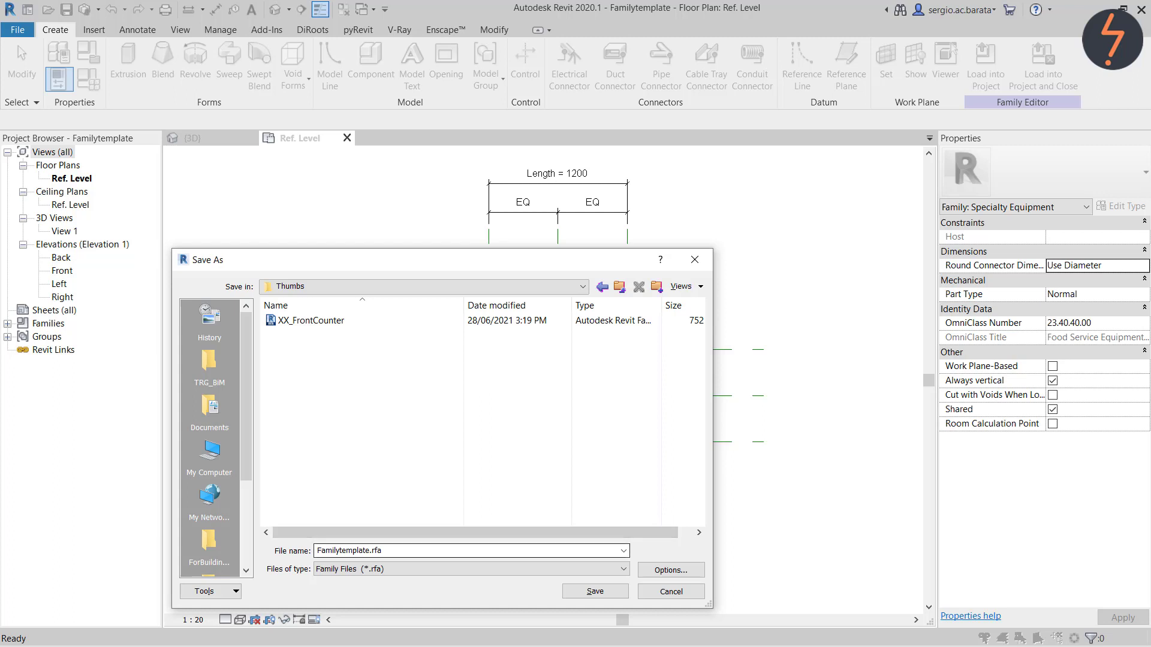
left_click(337, 323)
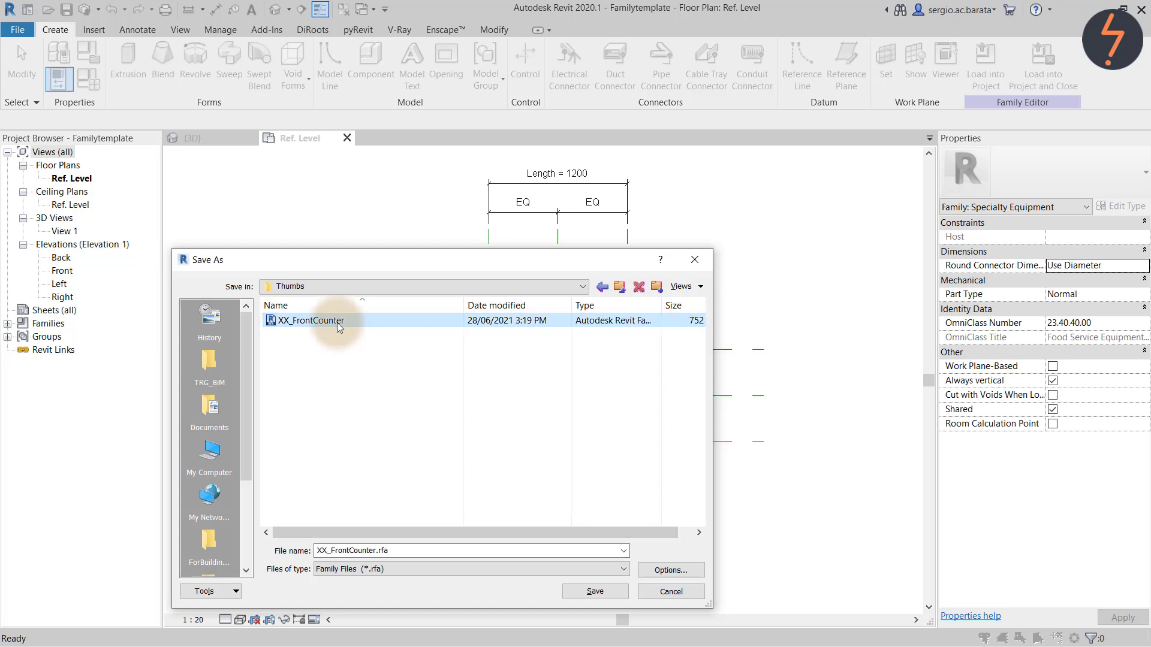
left_click(592, 592)
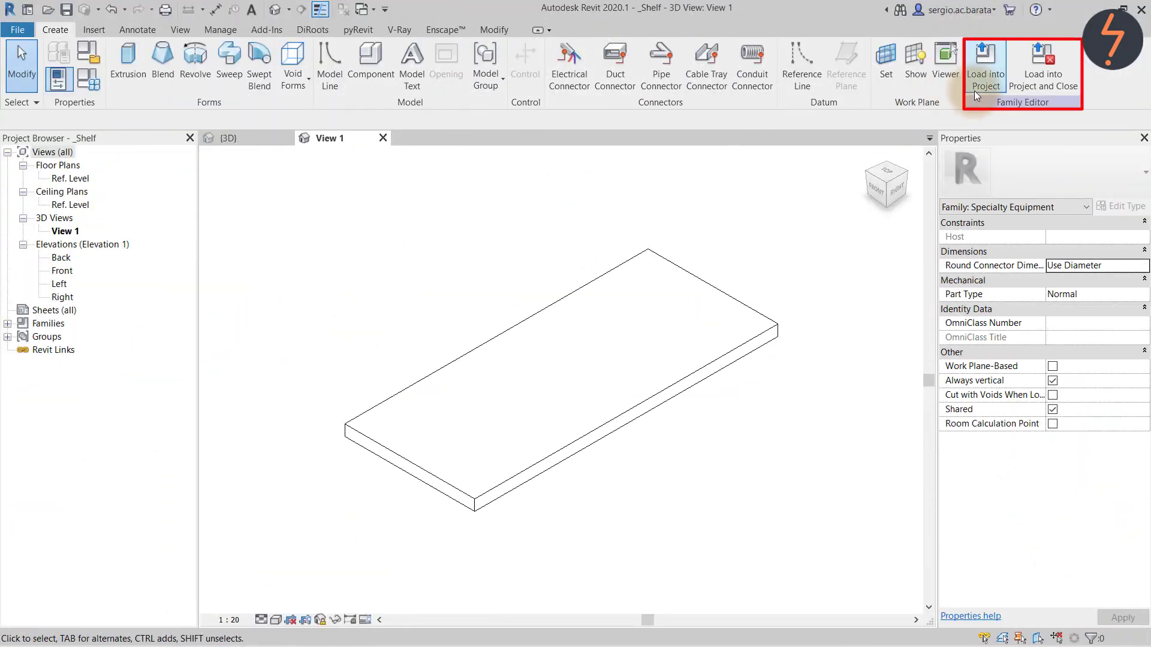
Load _Shelf into XX_FrontCounter, place one instance at the plan centre, and select it
left_click(973, 91)
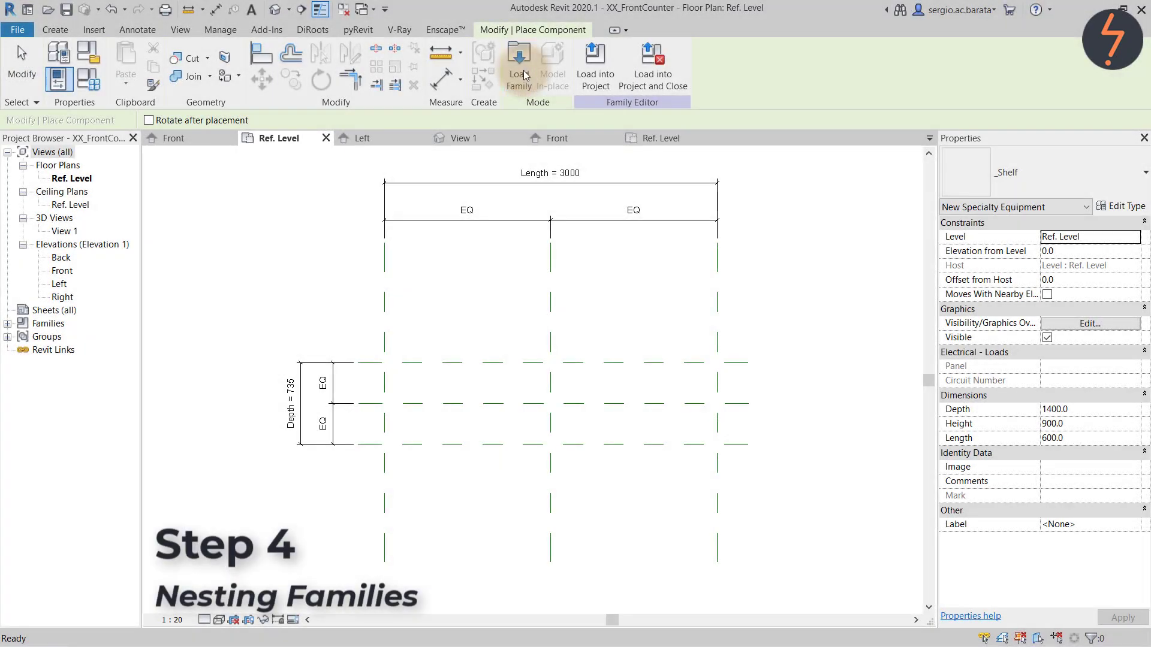
left_click(495, 403)
key("Escape")
key("Escape")
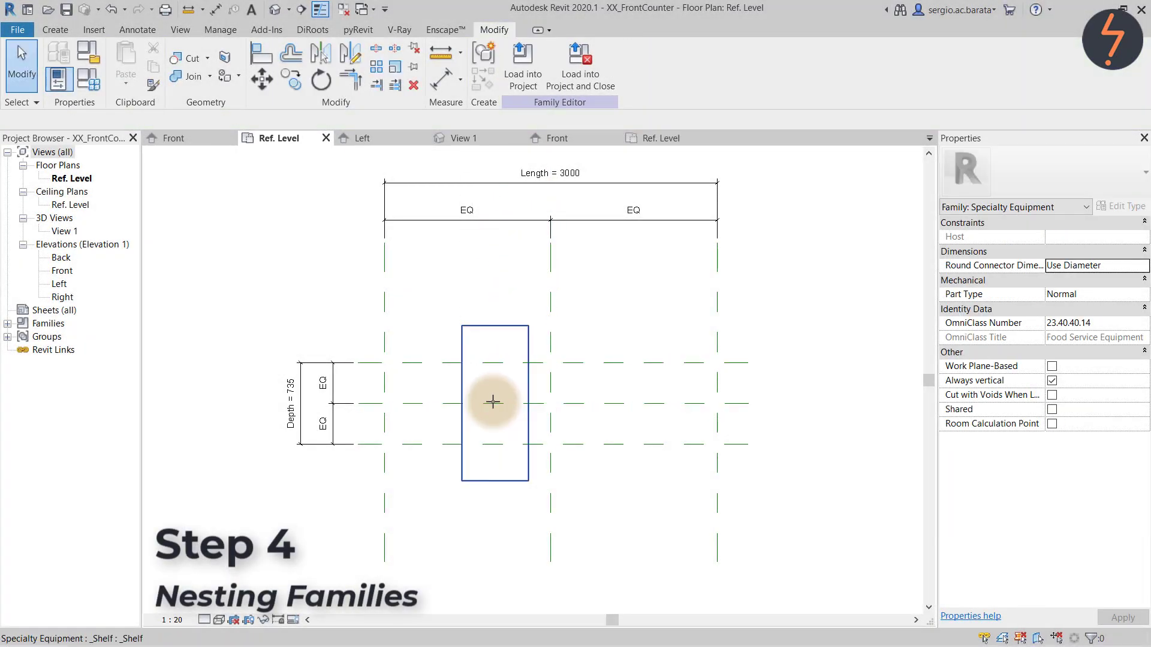
left_click(483, 339)
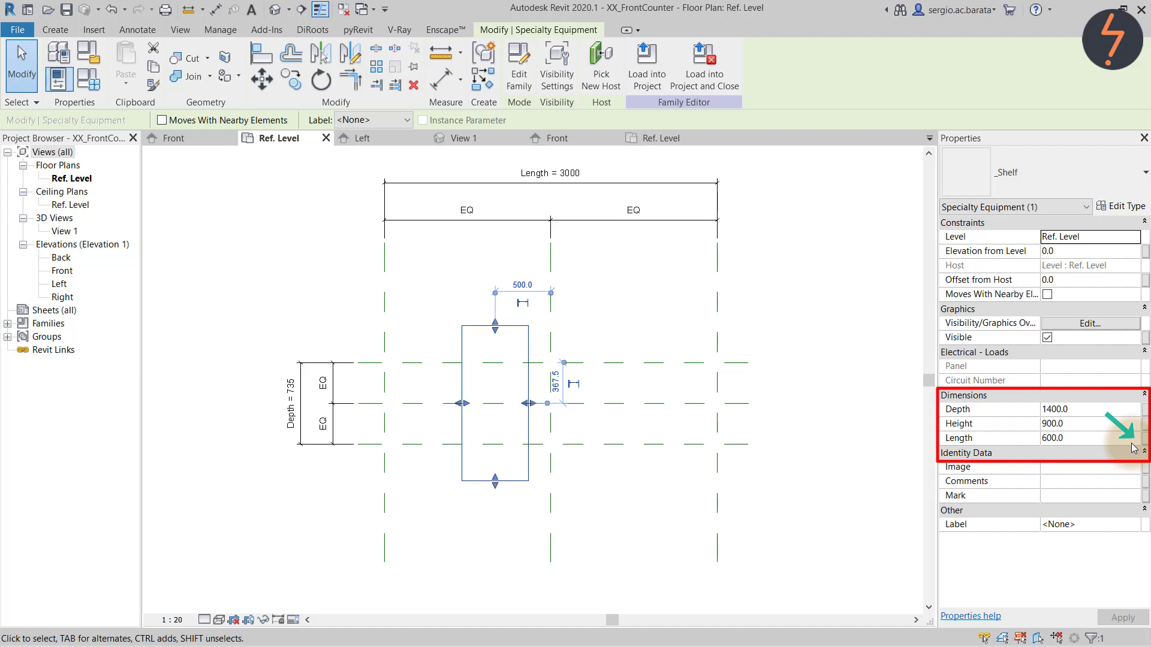
Associate the nested shelf's Length with the counter's Length parameter so it spans 3000
left_click(1146, 442)
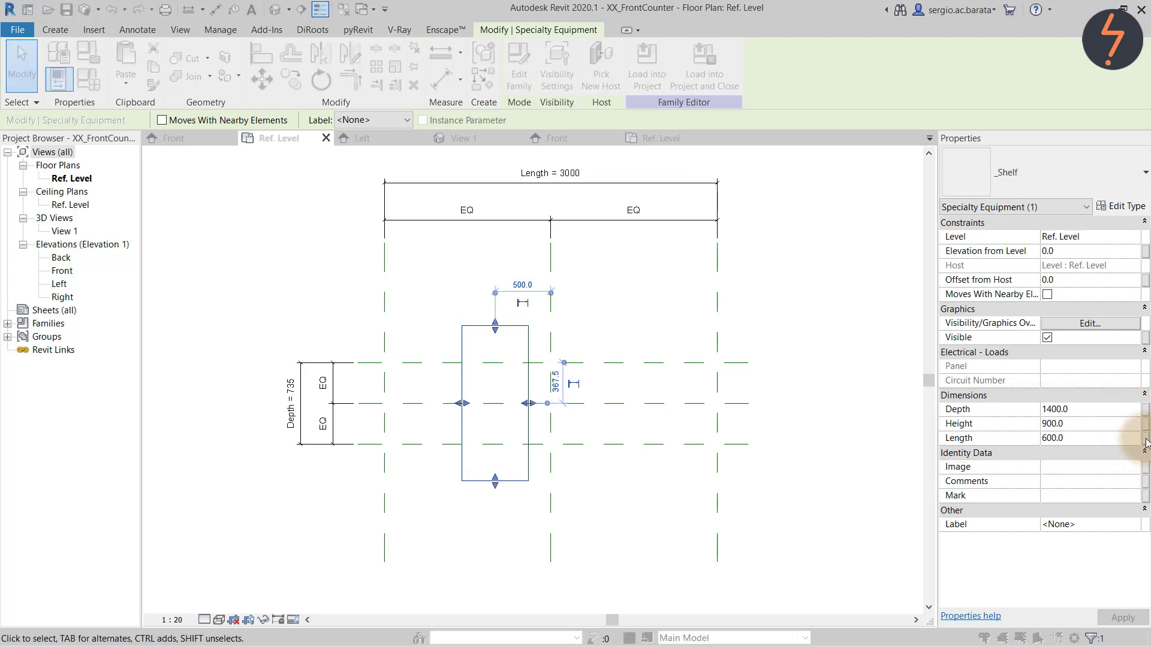
left_click(502, 314)
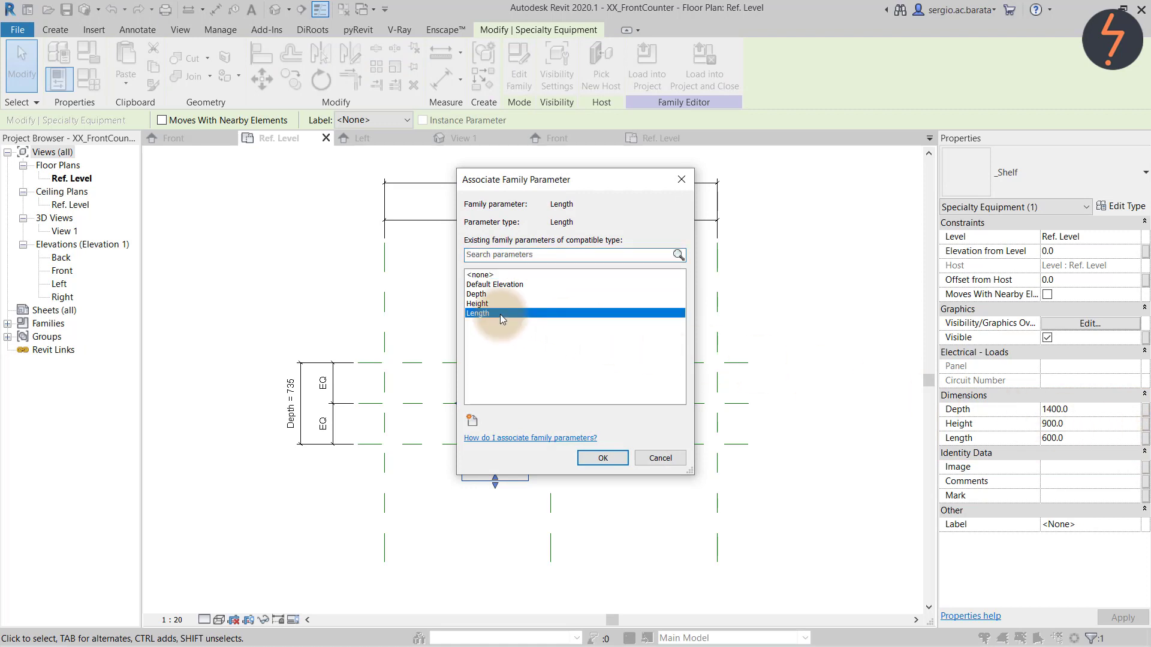
left_click(604, 459)
left_click(654, 512)
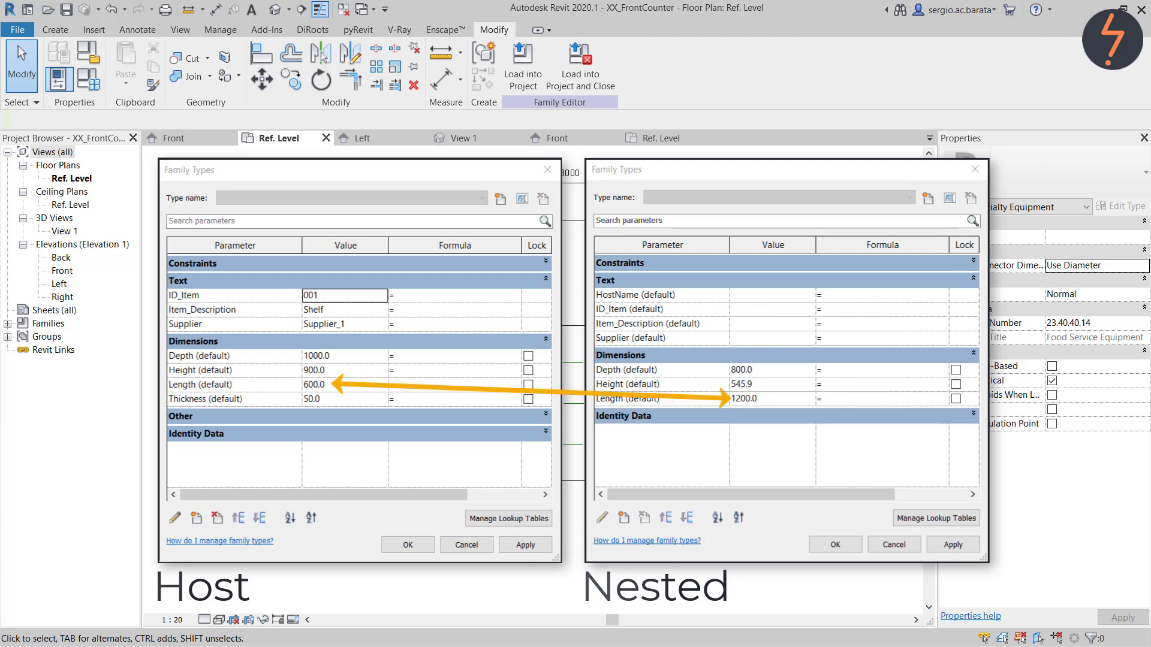
key("a")
key("l")
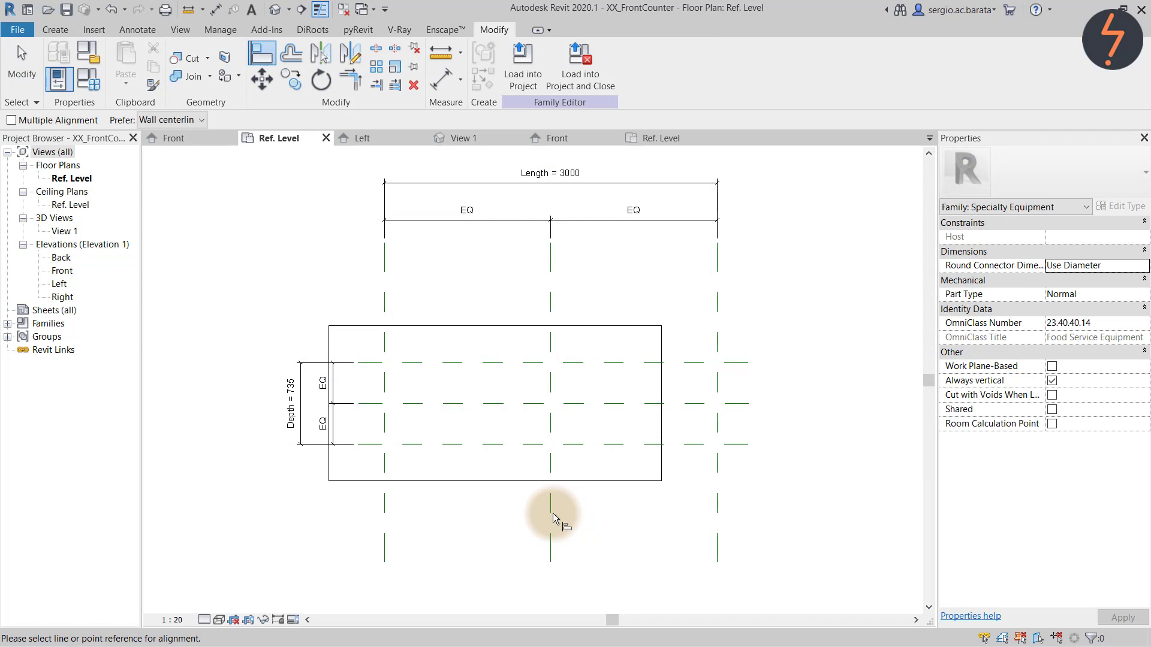
Align the shelf's centre to the counter's centre reference plane and lock it
left_click(552, 513)
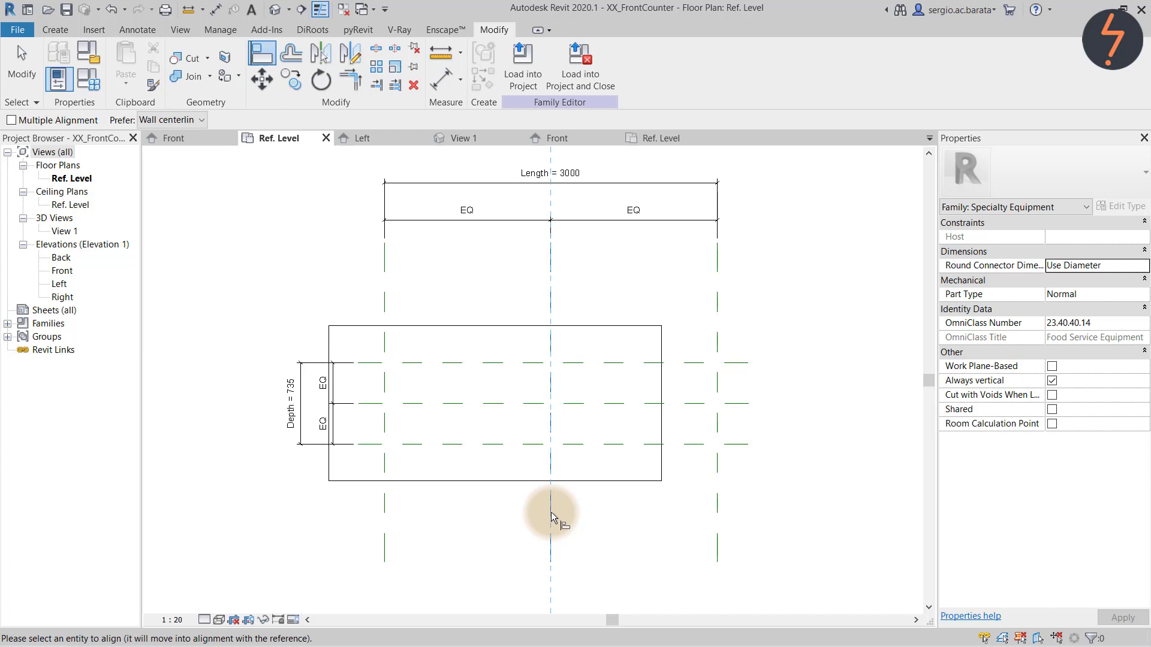
left_click(492, 468)
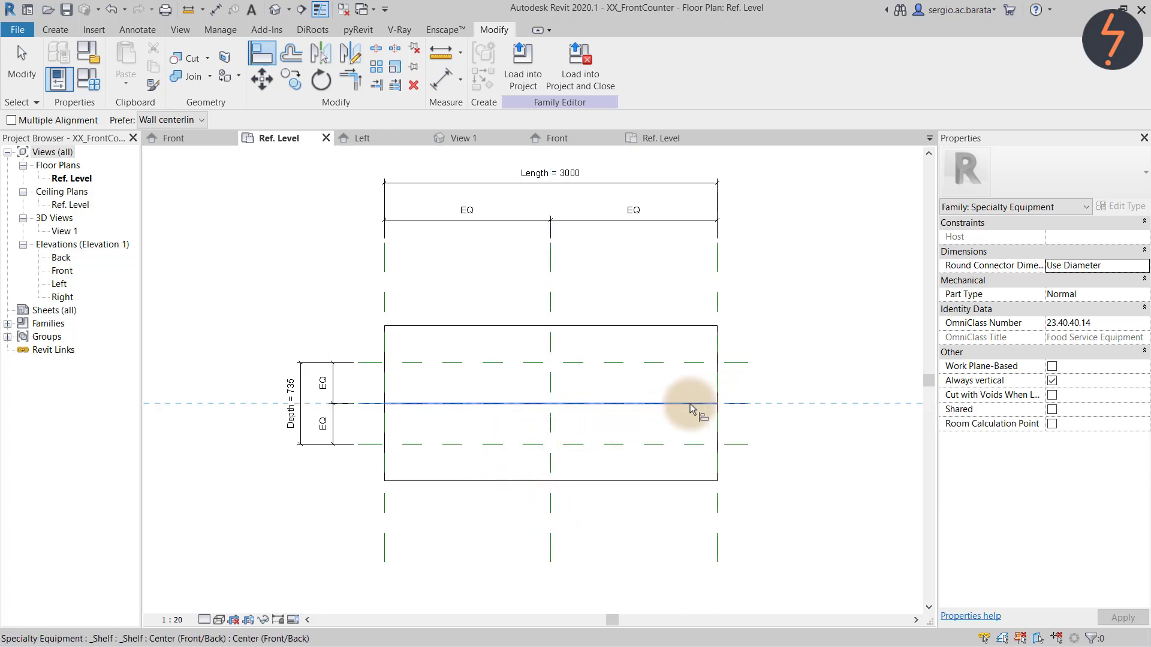
left_click(529, 418)
key("Escape")
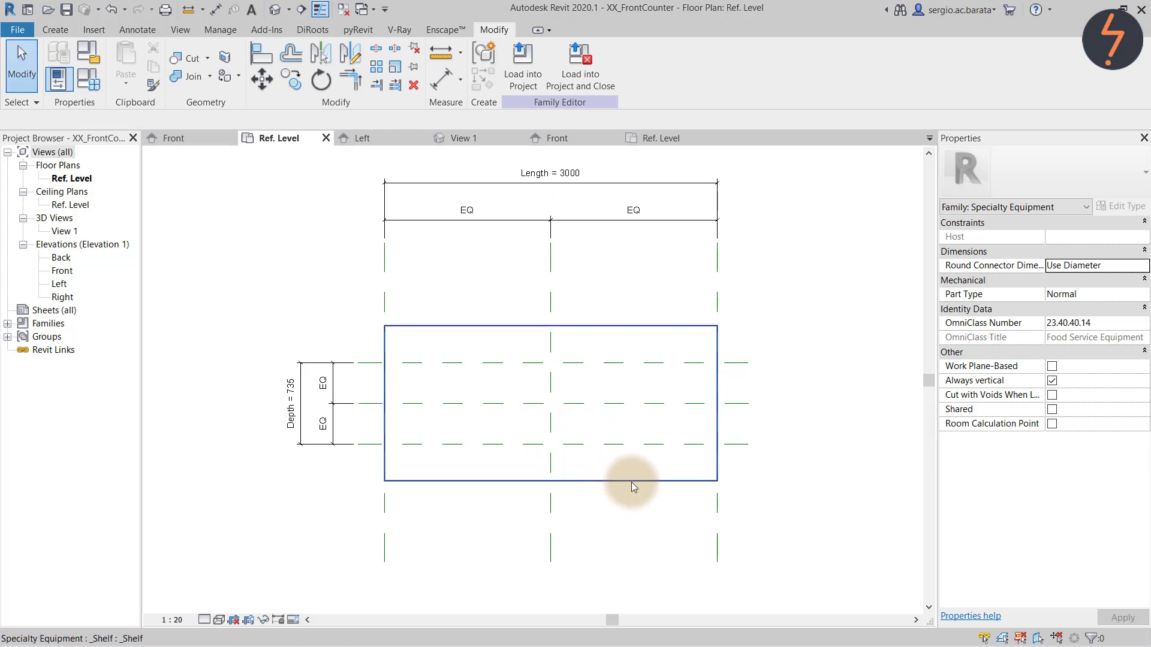
Associate the shelf's Depth with the counter's Depth parameter
left_click(631, 481)
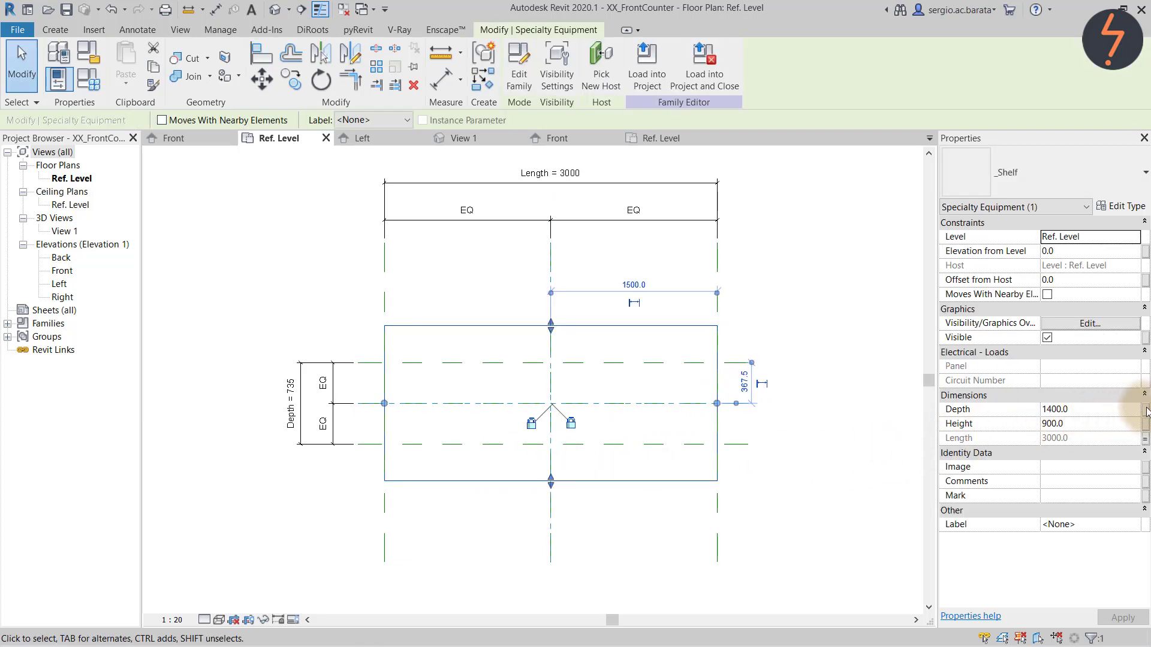
left_click(1146, 410)
left_click(485, 295)
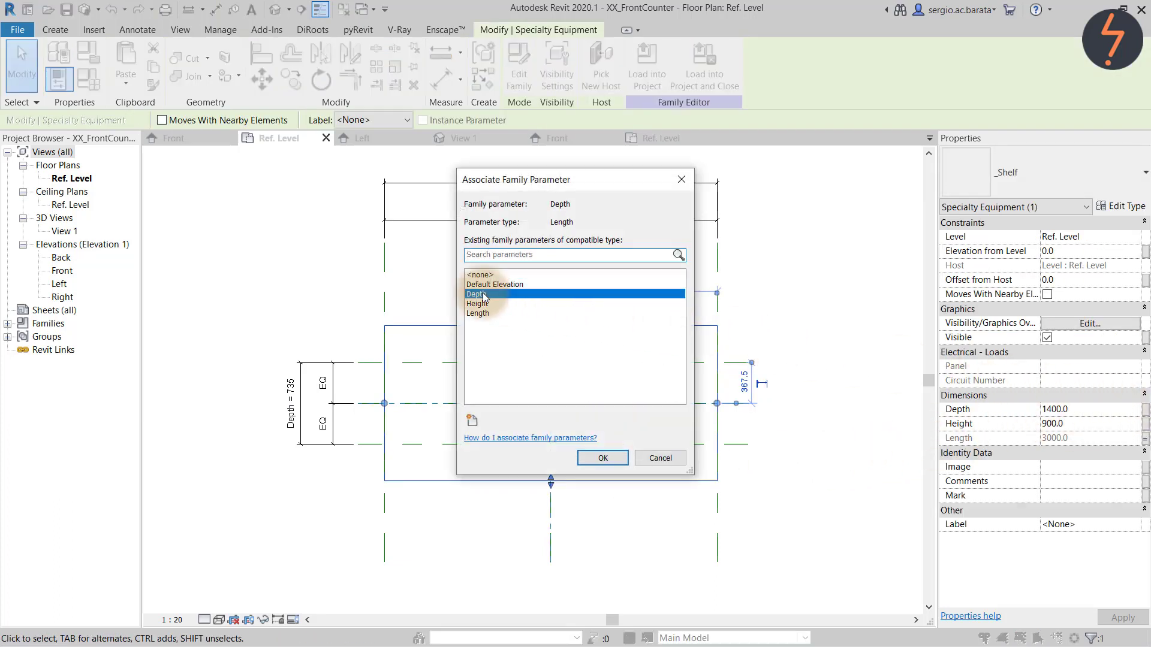
left_click(603, 458)
left_click(620, 508)
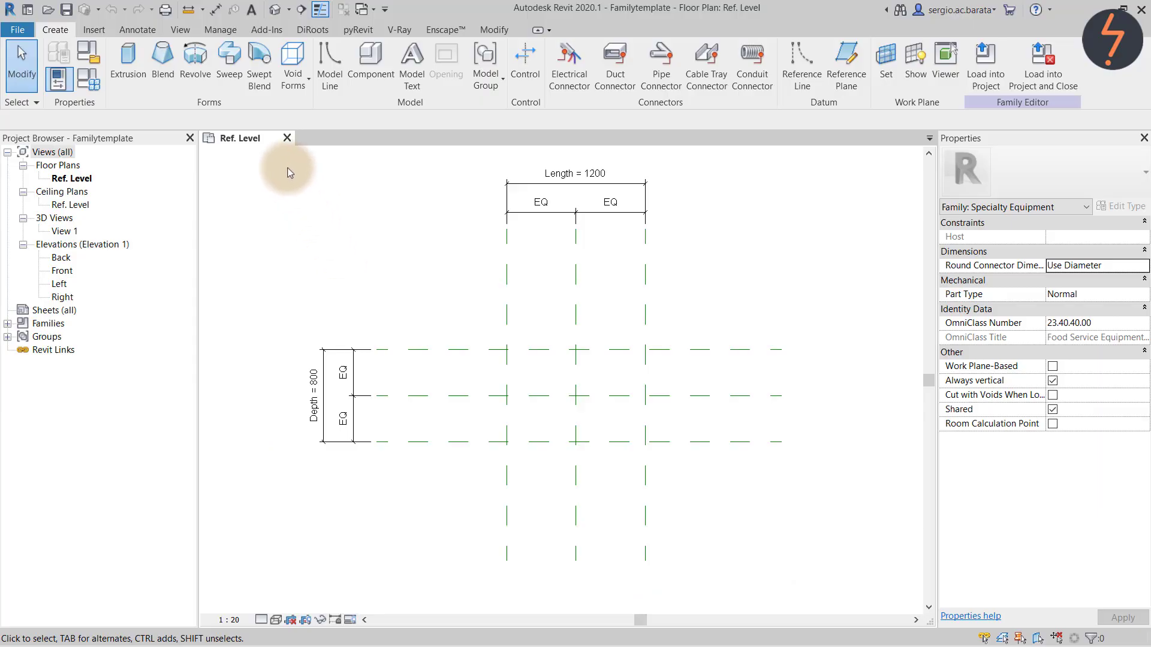
Start a sweep and sketch a straight path line in the plan
left_click(229, 66)
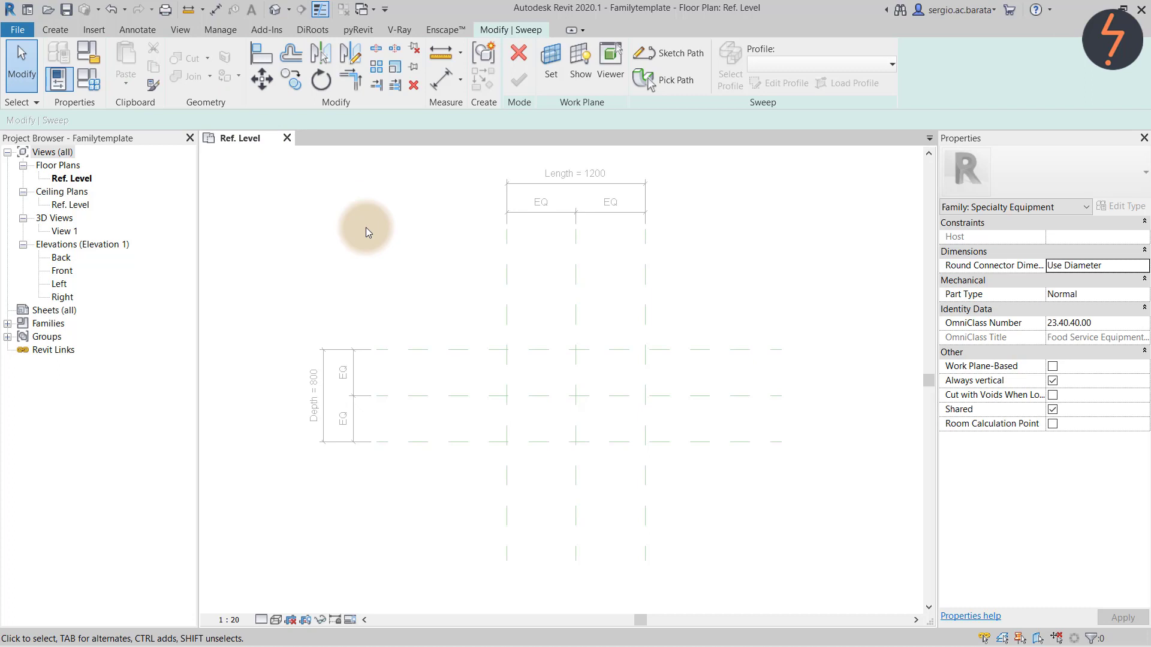
left_click(668, 53)
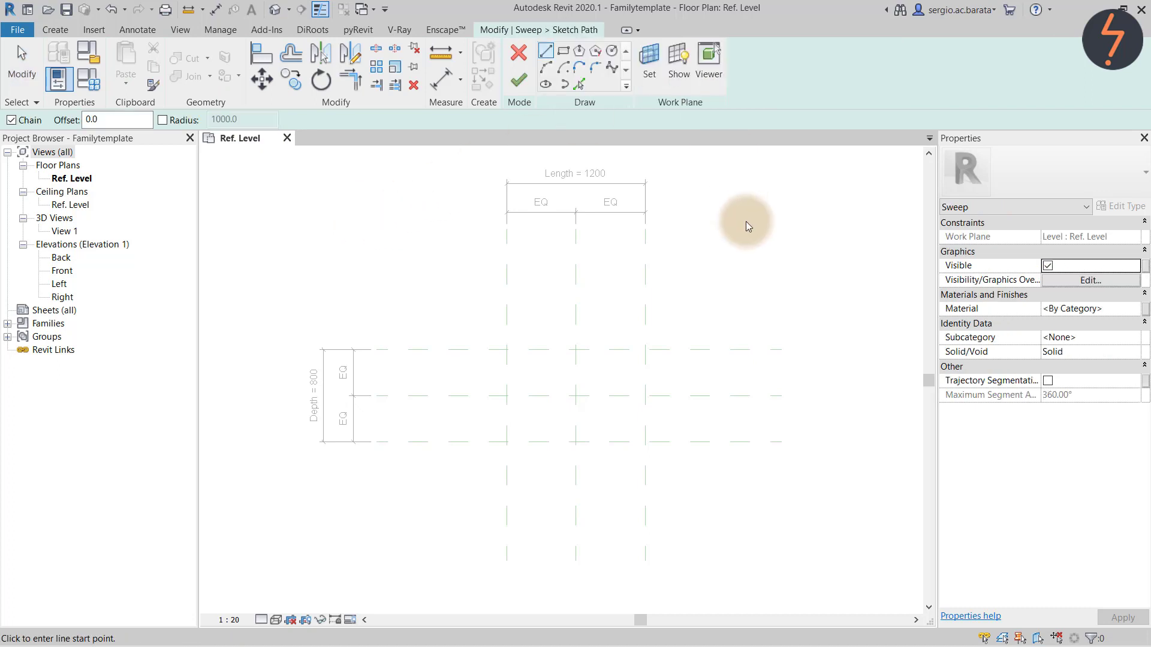
left_click(517, 336)
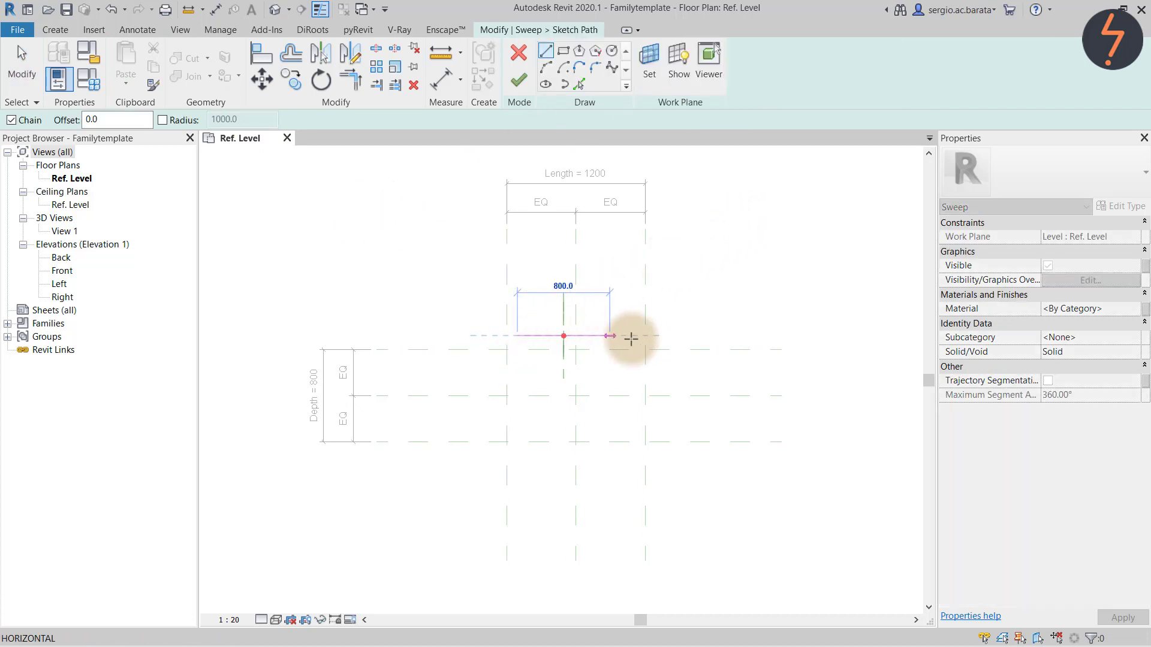
left_click(637, 339)
key("Escape")
key("Escape")
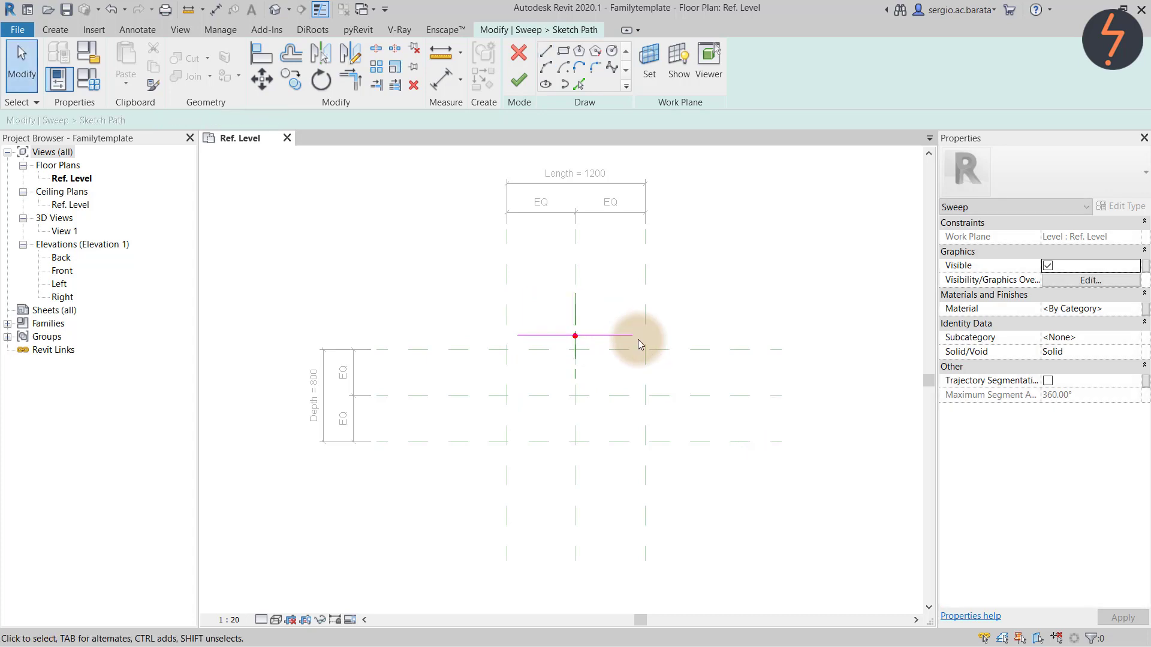
Align the path line to the horizontal plane and lock its ends to the left and right planes, then finish the path
key("l")
left_click(609, 349)
left_click(602, 335)
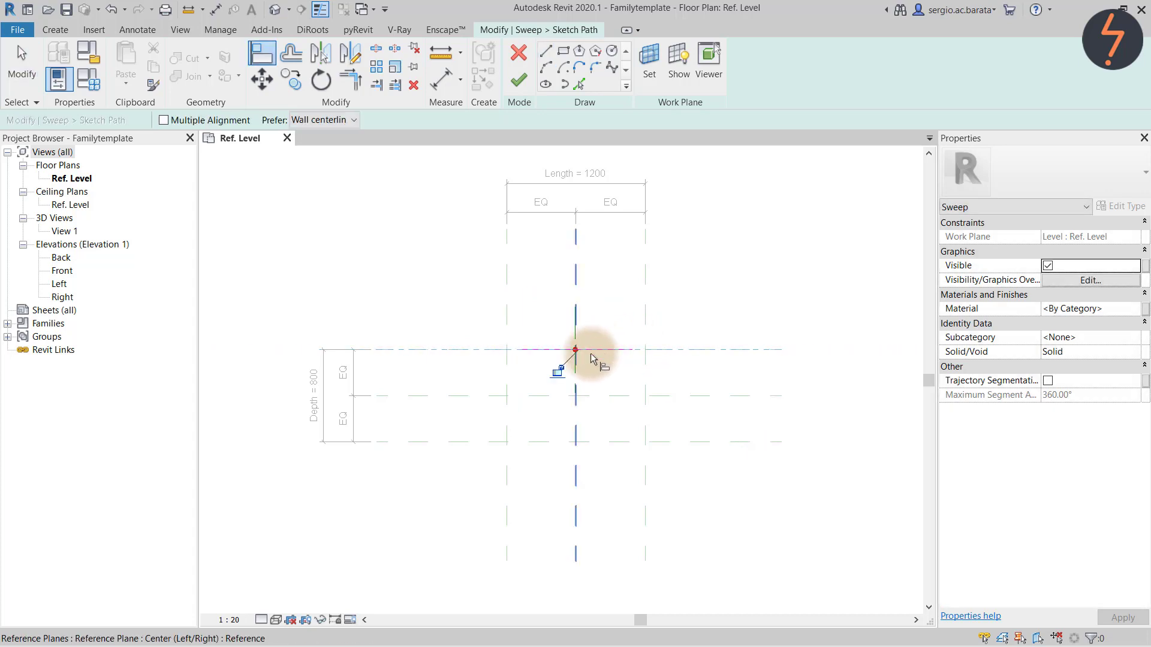
left_click(508, 327)
left_click(522, 349)
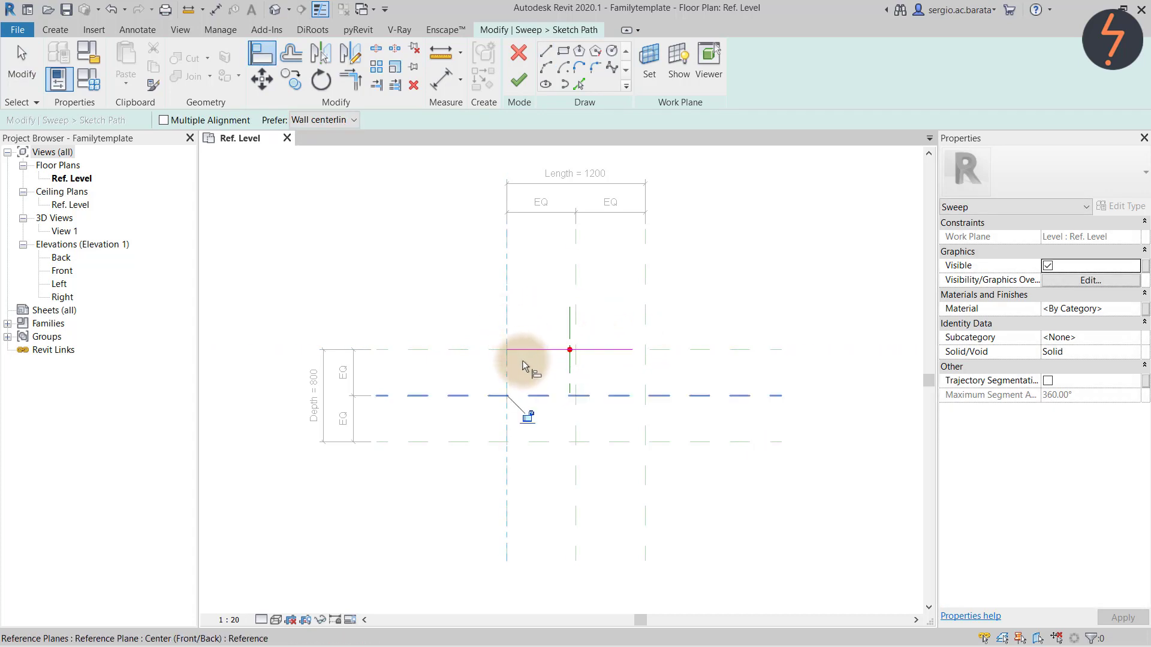
left_click(644, 332)
left_click(631, 349)
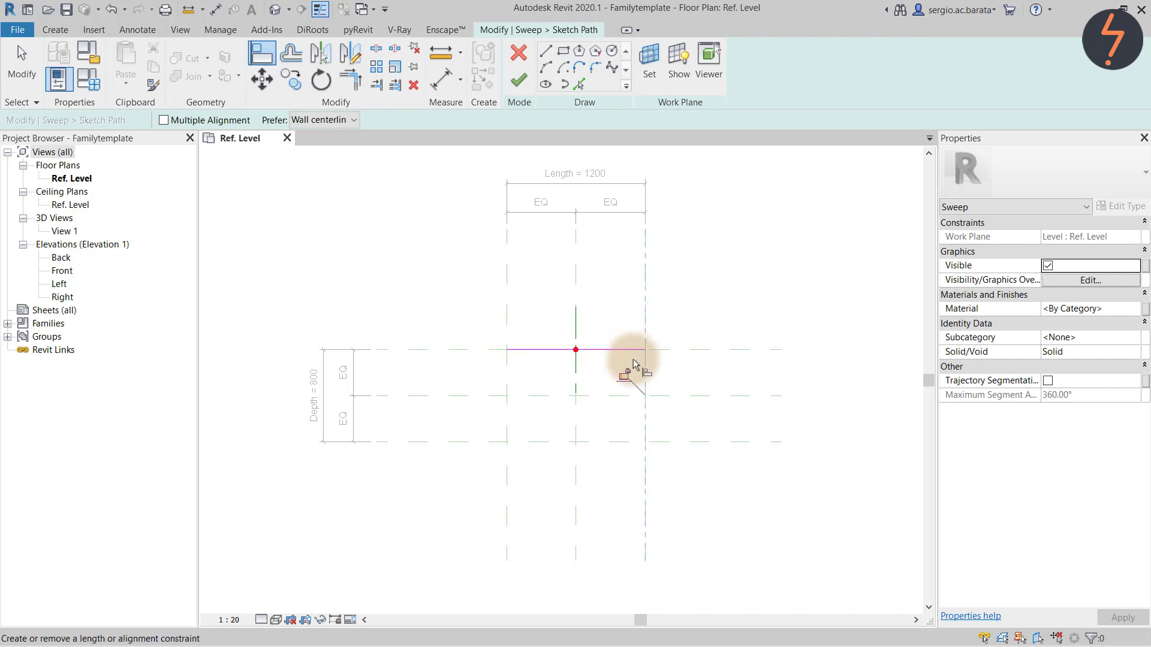
left_click(518, 79)
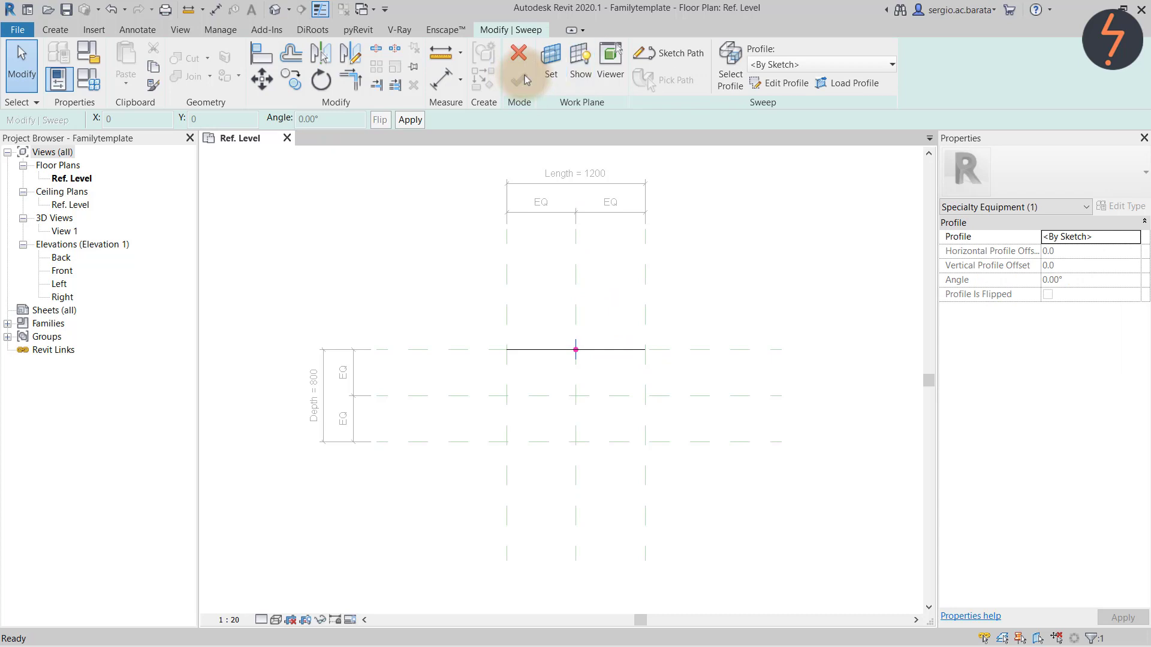
Sketch the sweep profile's top, vertical and bottom edges in the Left elevation
left_click(765, 82)
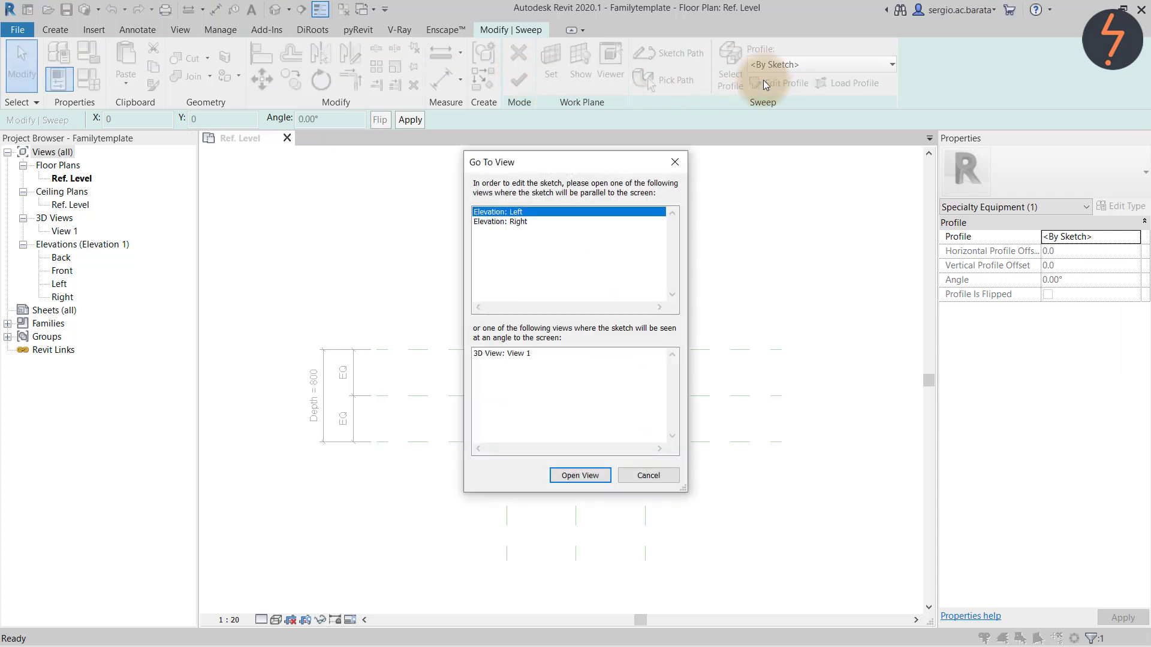
left_click(577, 475)
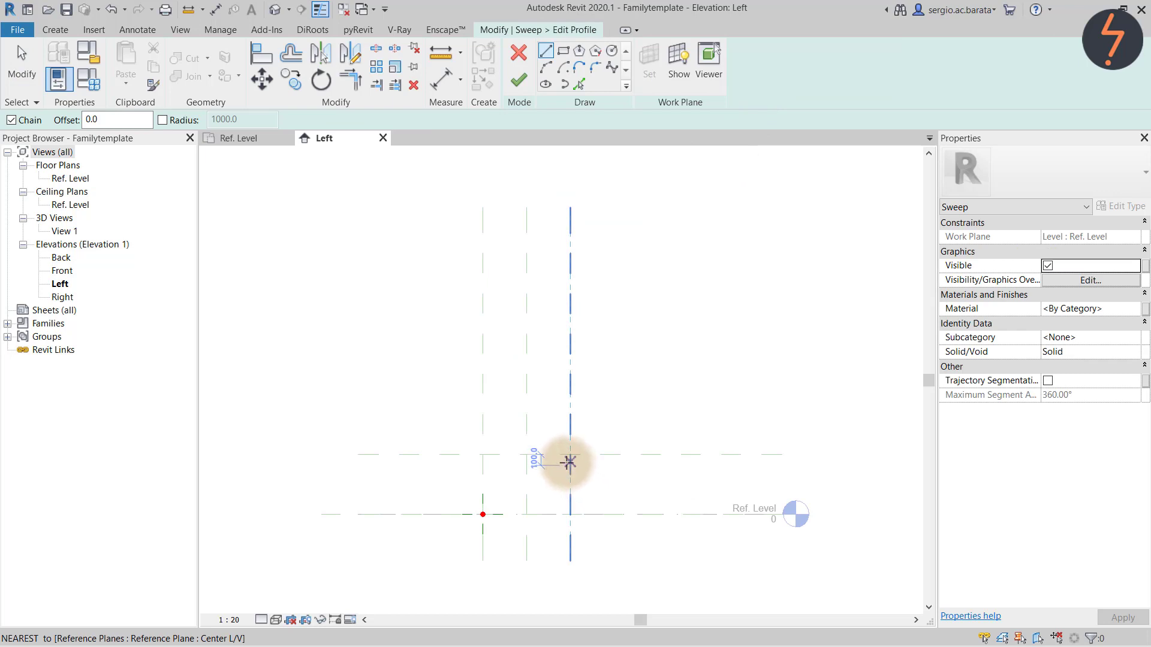
left_click(570, 465)
left_click(492, 465)
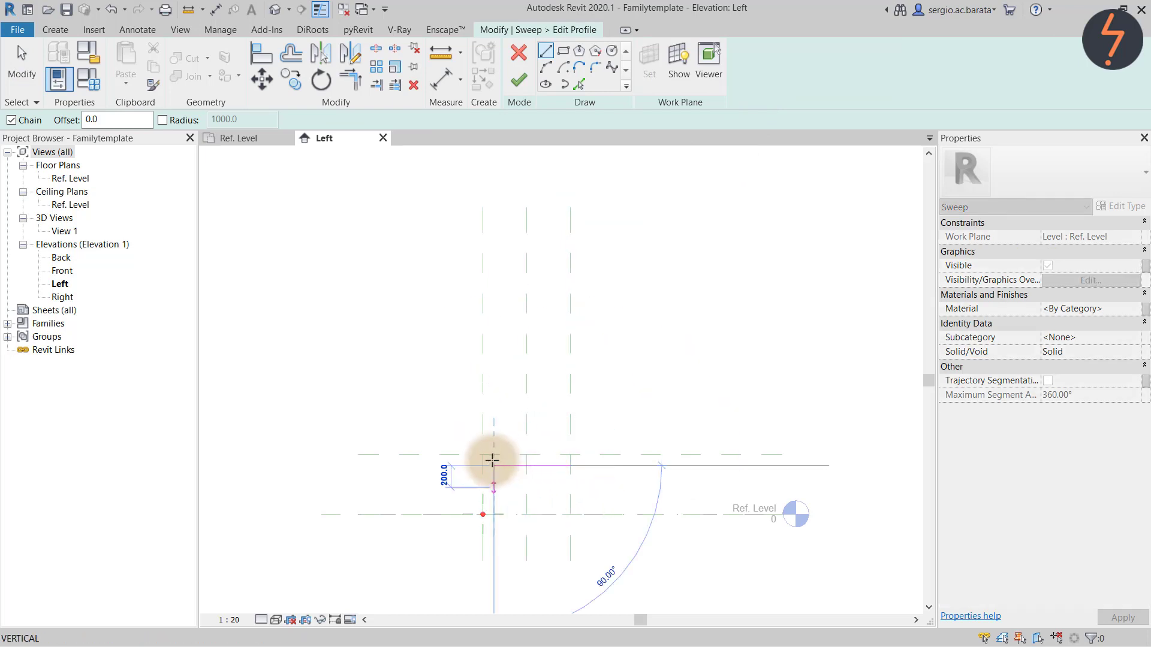
left_click(493, 498)
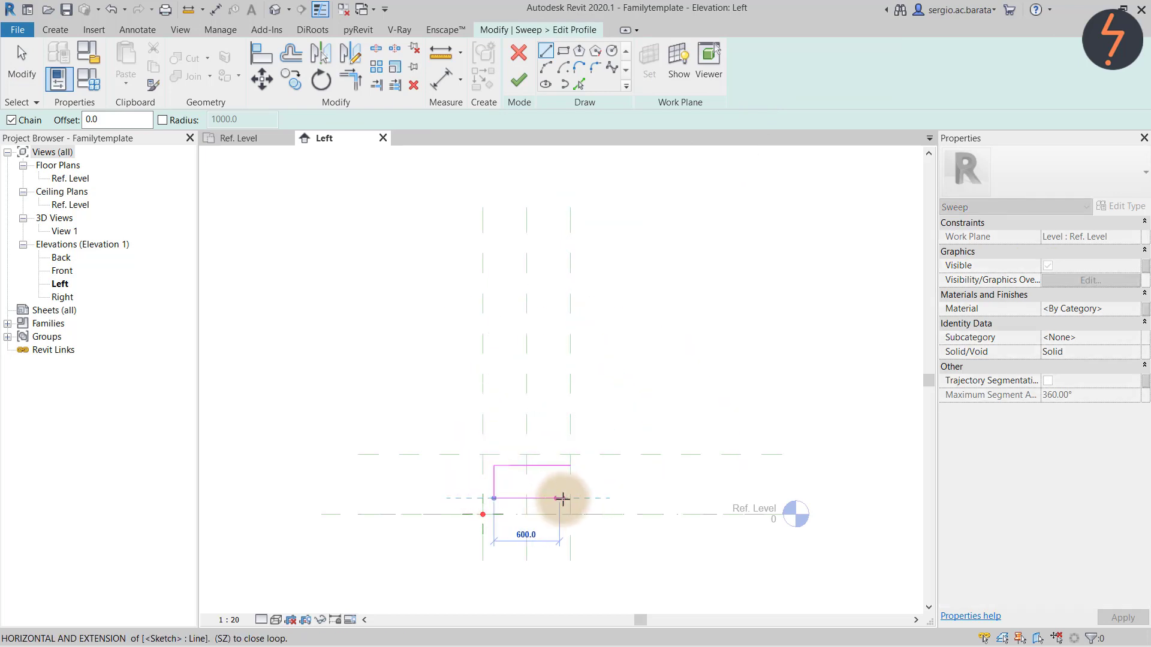
left_click(562, 498)
key("Escape")
key("Escape")
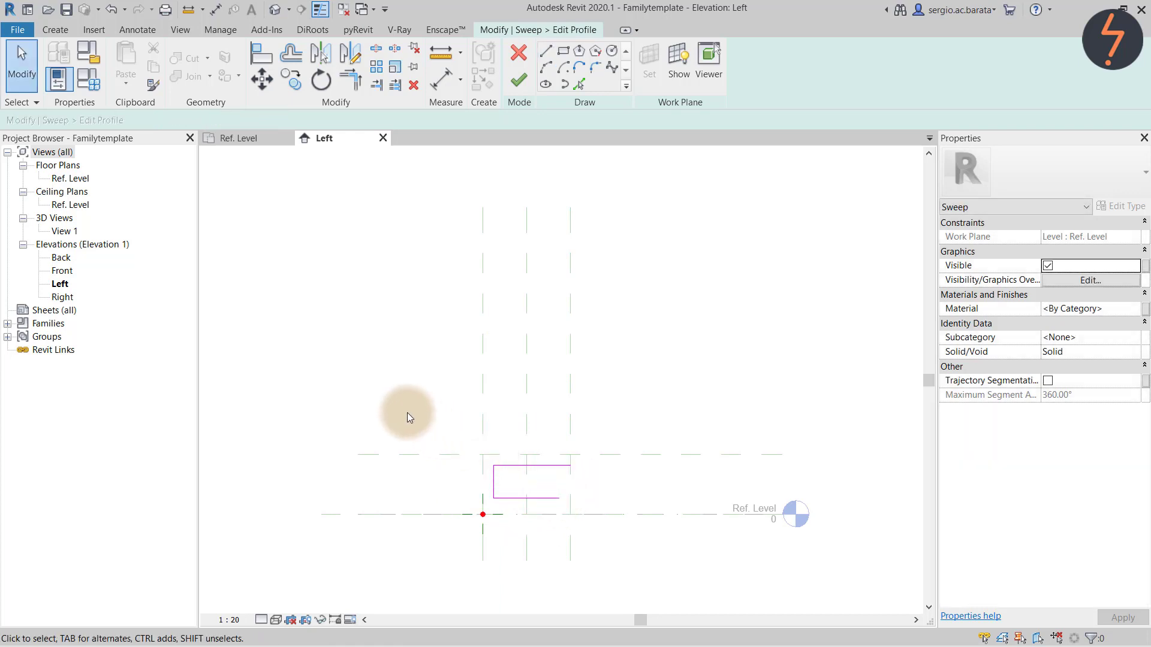
right_click(408, 413)
left_click(444, 494)
left_click_drag(442, 427, 599, 545)
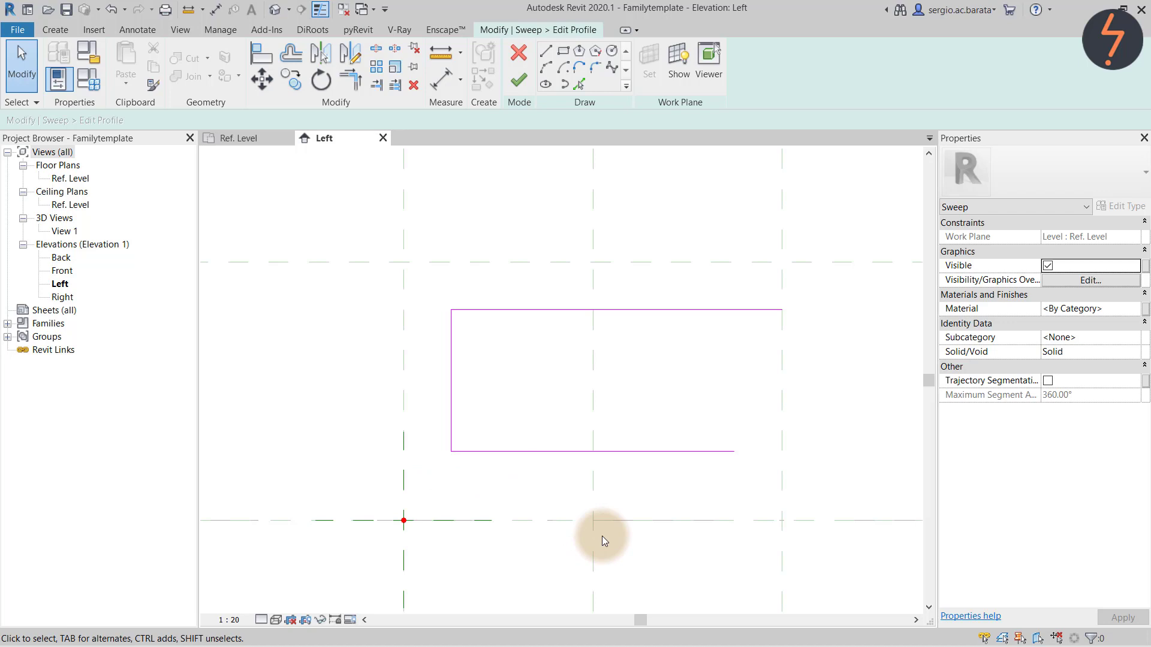
Align the profile's bottom edge to Ref. Level and its left, top and right edges to reference planes
key("l")
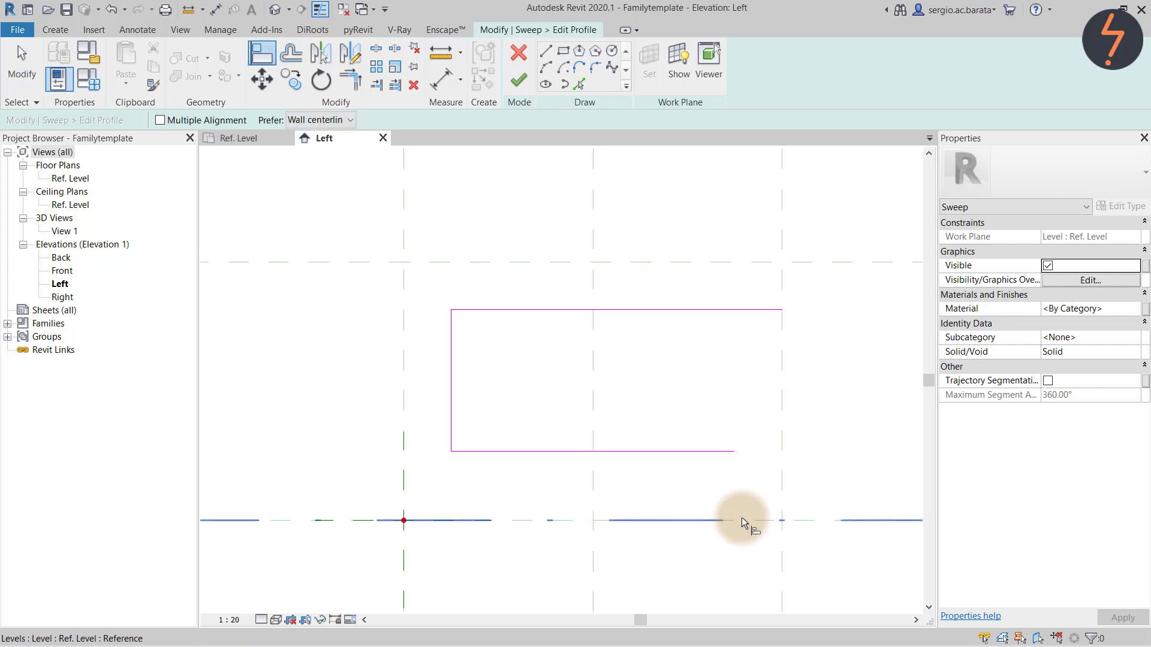
left_click(742, 518)
left_click(722, 451)
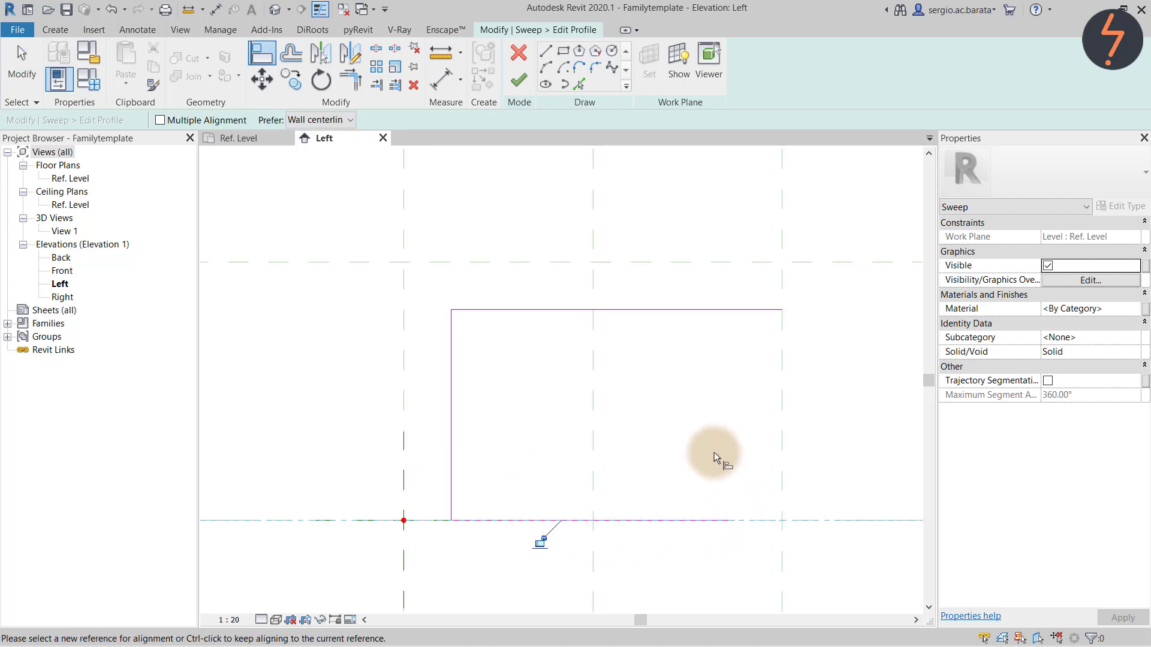
key("Escape")
key("a")
key("l")
left_click(404, 388)
left_click(451, 426)
left_click(520, 262)
left_click(529, 309)
left_click(781, 313)
left_click(783, 276)
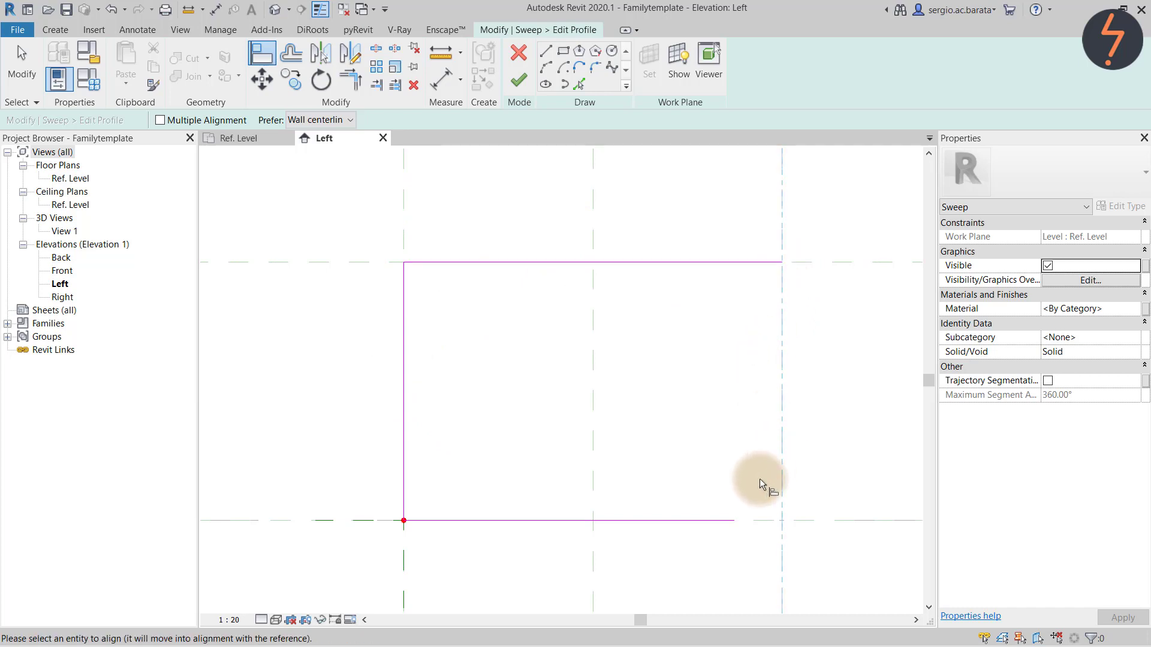
key("Escape")
key("Escape")
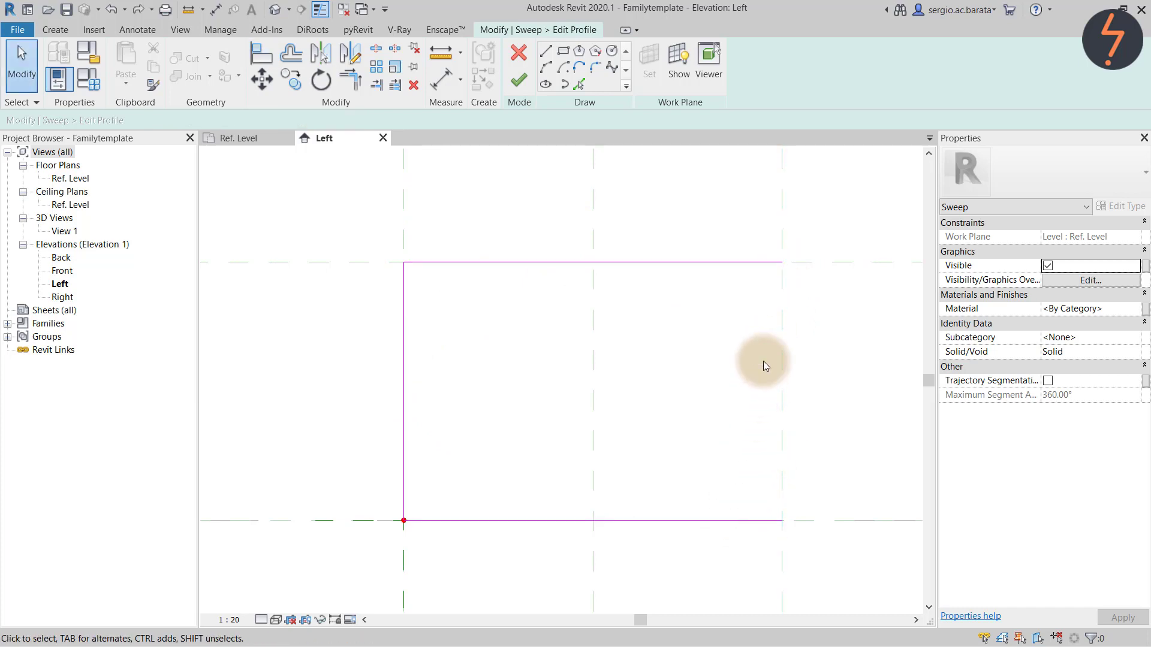
Create inner lines offset 50 from the profile's top and left edges
left_click(579, 84)
left_click(99, 120)
left_click_drag(99, 120, 32, 121)
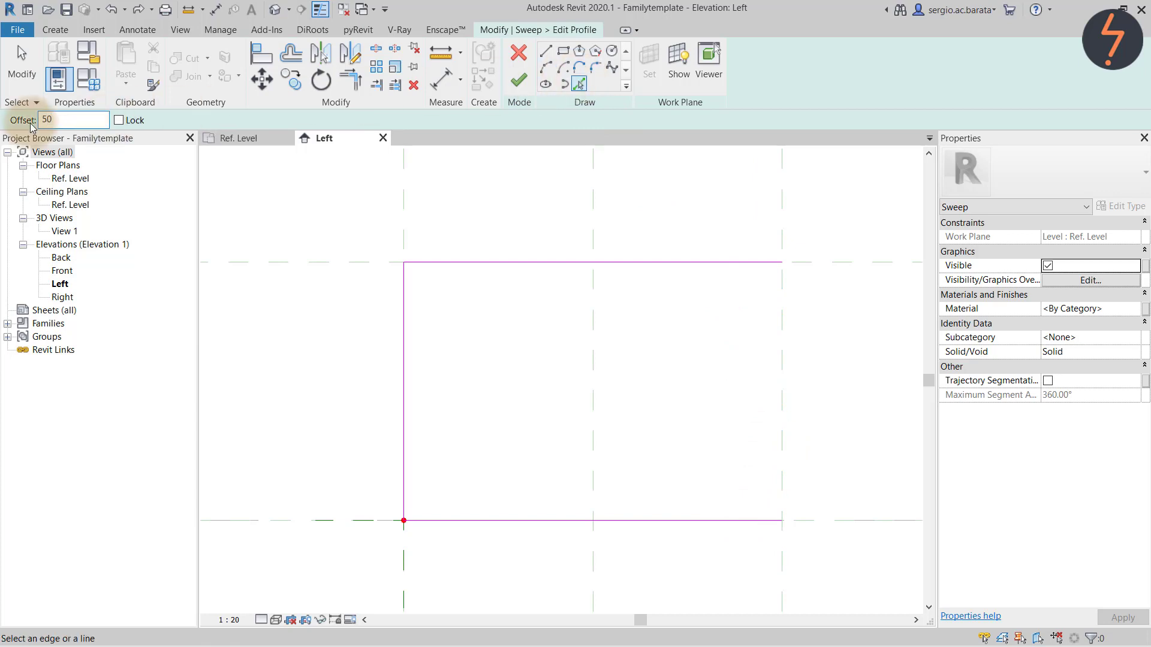
left_click(492, 262)
left_click(409, 390)
key("Escape")
key("Escape")
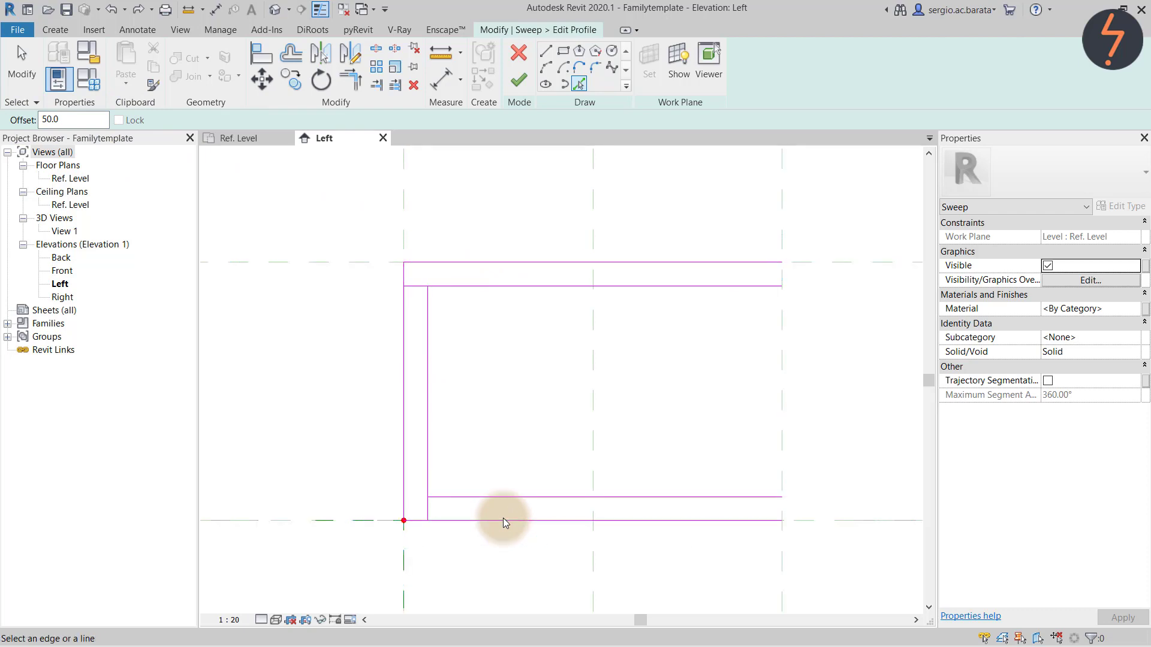
Draw the vertical line closing the right end of the profile's legs
left_click(547, 57)
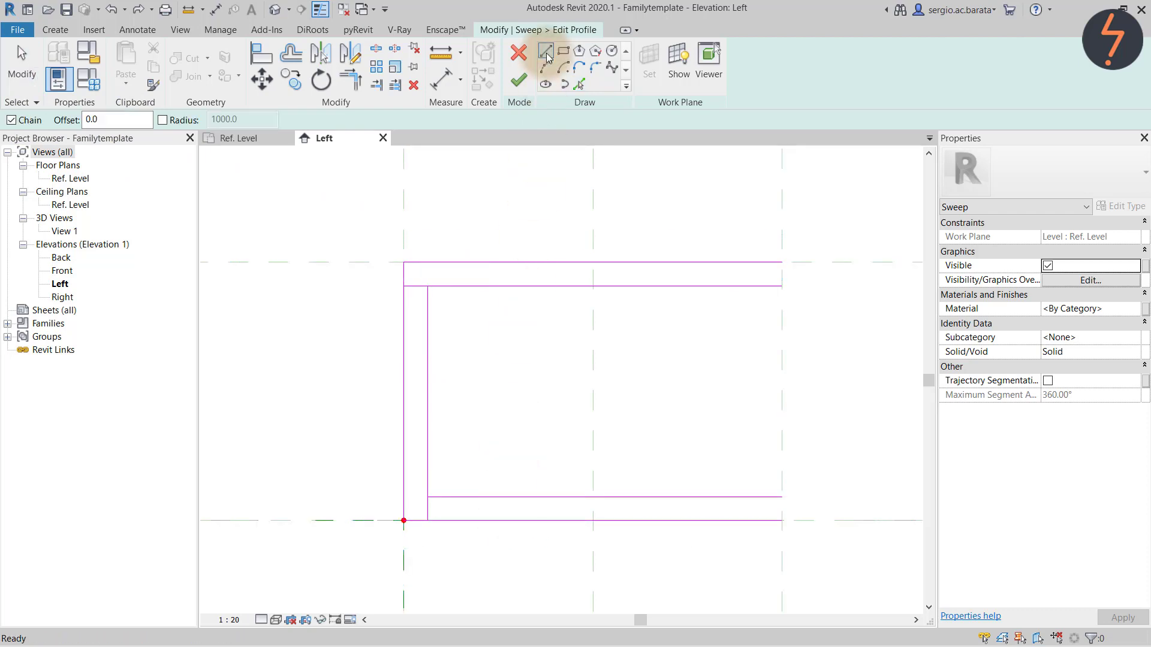
left_click(781, 286)
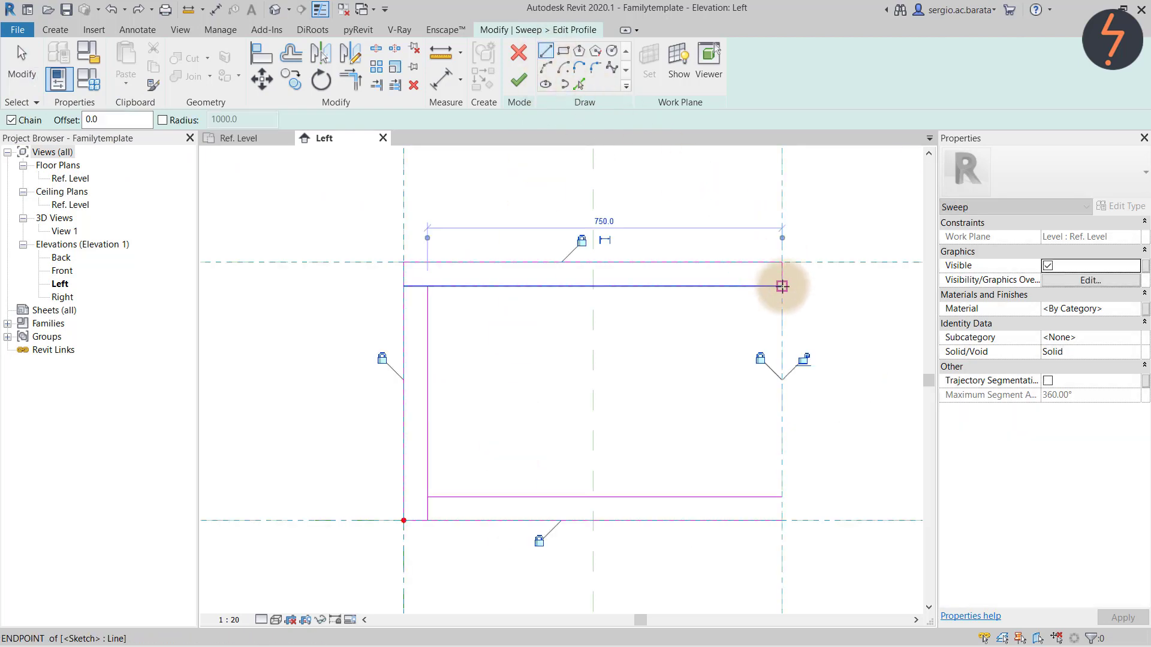
left_click(781, 497)
left_click(781, 520)
key("Escape")
key("Escape")
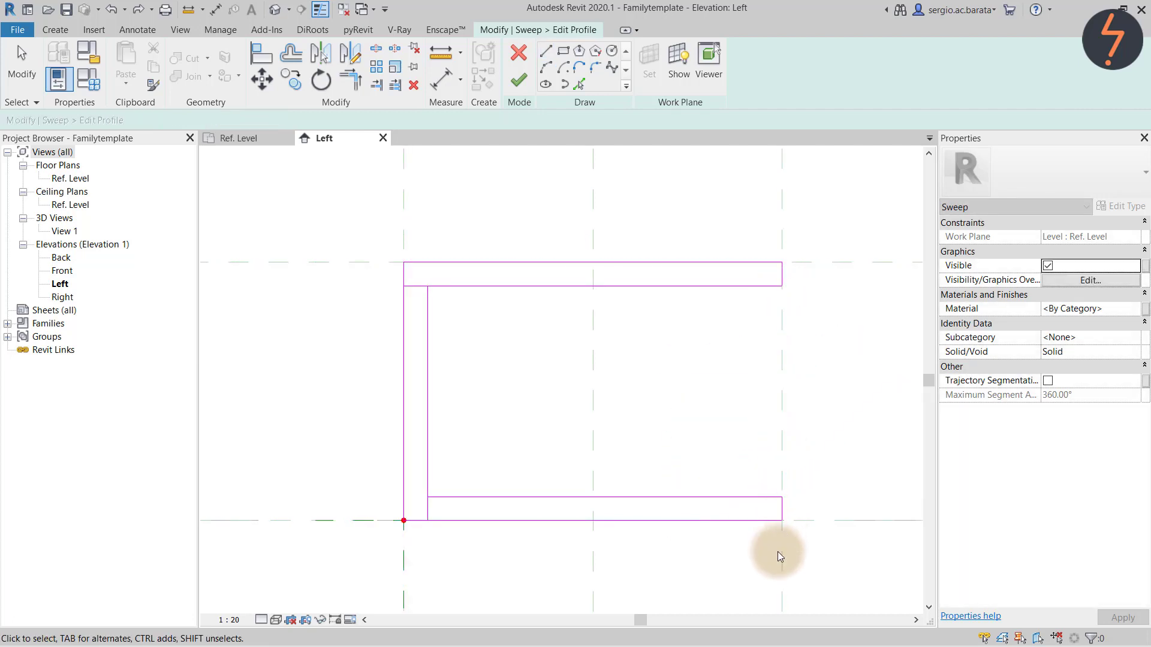
Trim the inner lines to corners and finish the U-shaped profile
key("l")
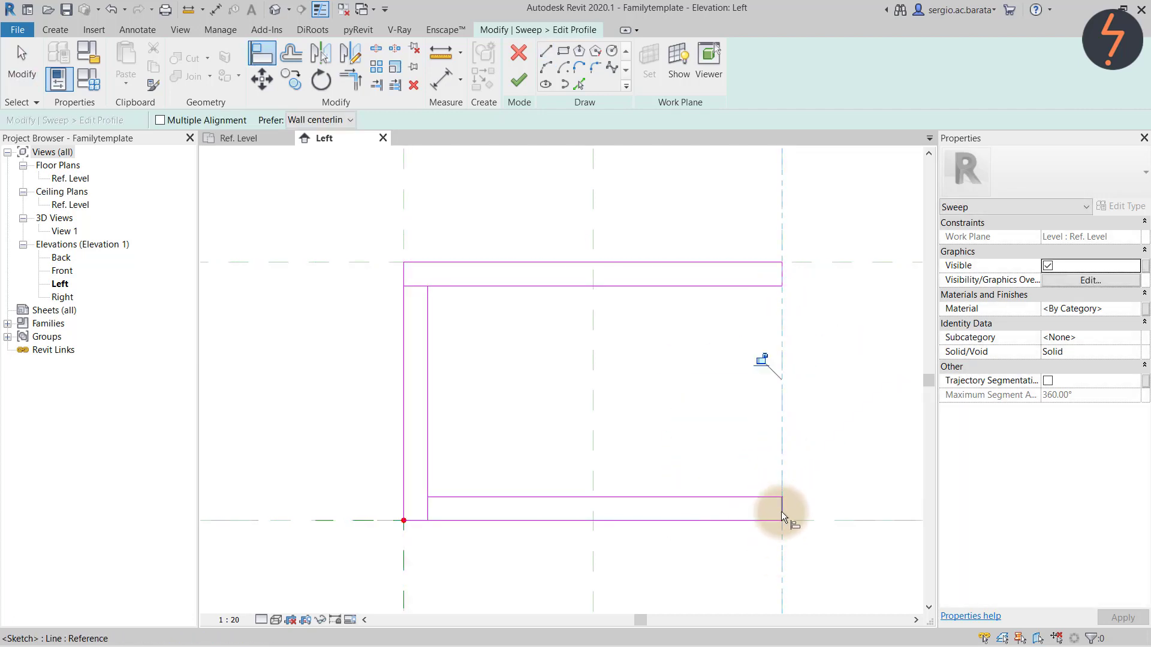
key("Escape")
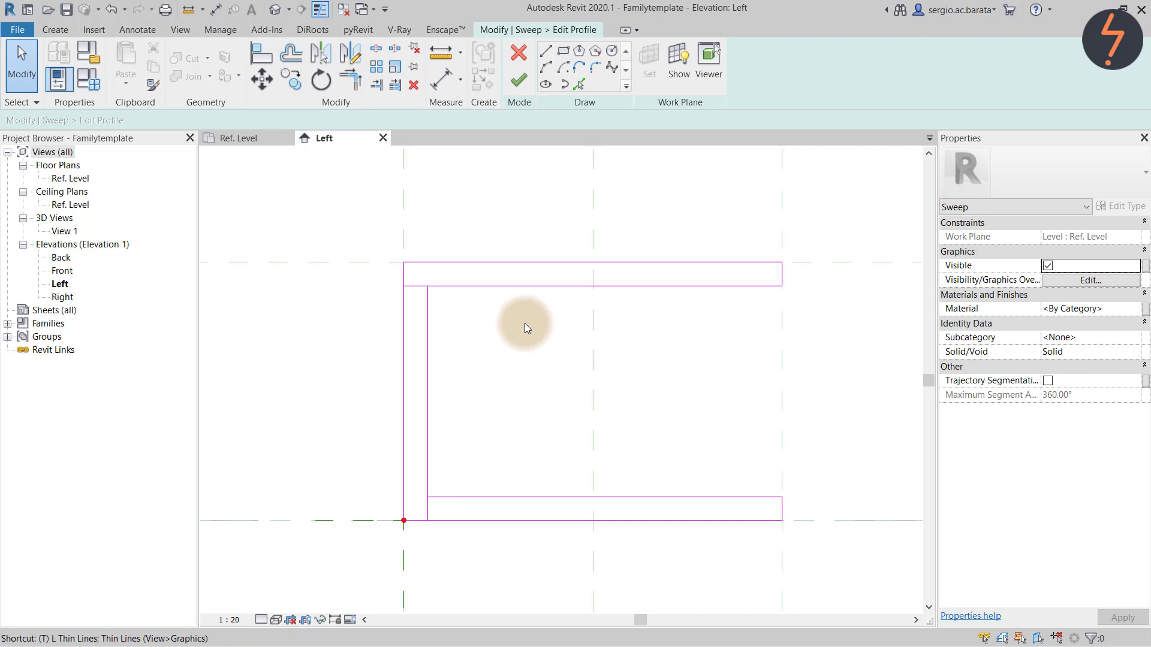
key("t")
key("r")
left_click(450, 287)
left_click(429, 456)
left_click(448, 485)
left_click(519, 80)
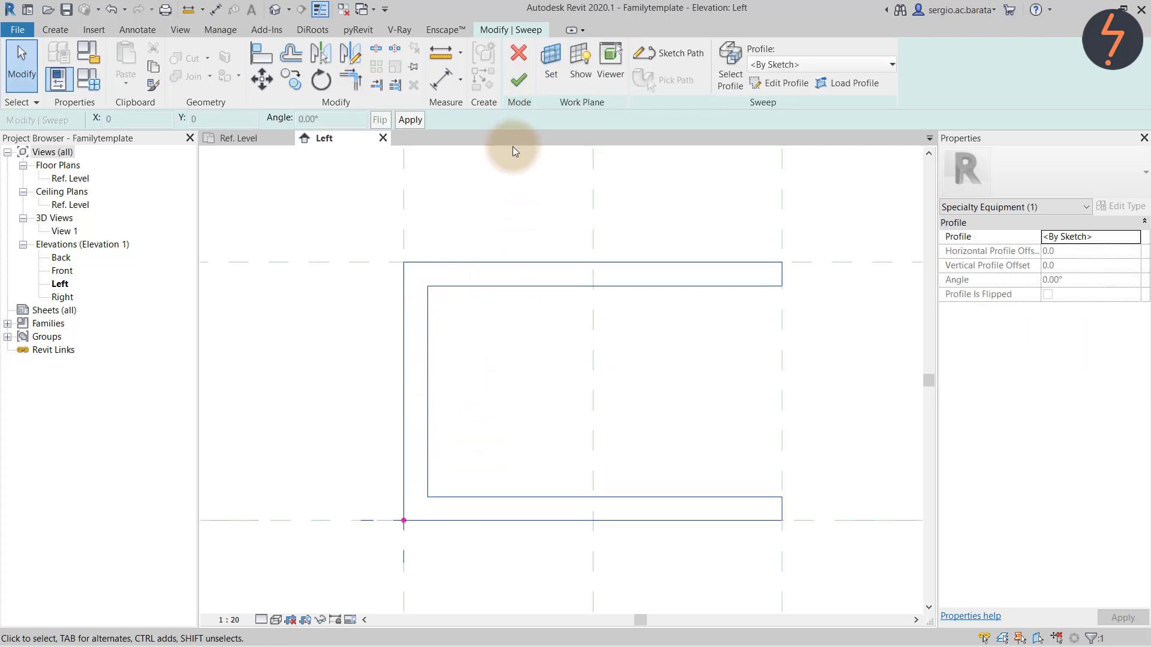
Complete the sweep, then give the family a default Depth of 500 and Height of 750
left_click(517, 78)
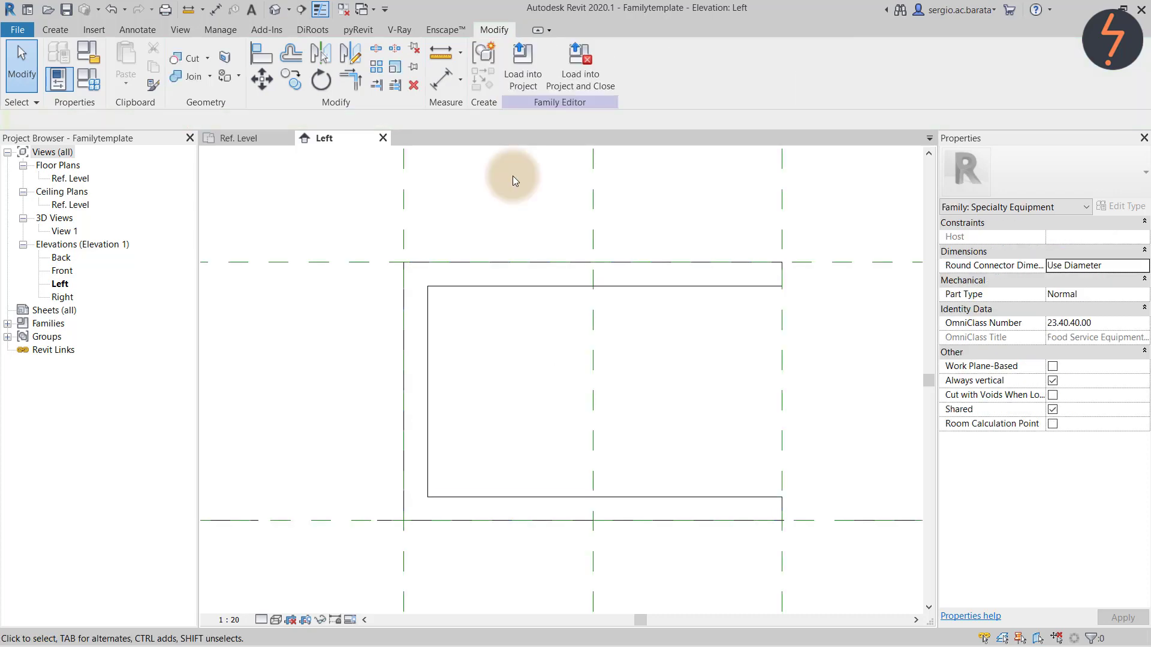
left_click(90, 78)
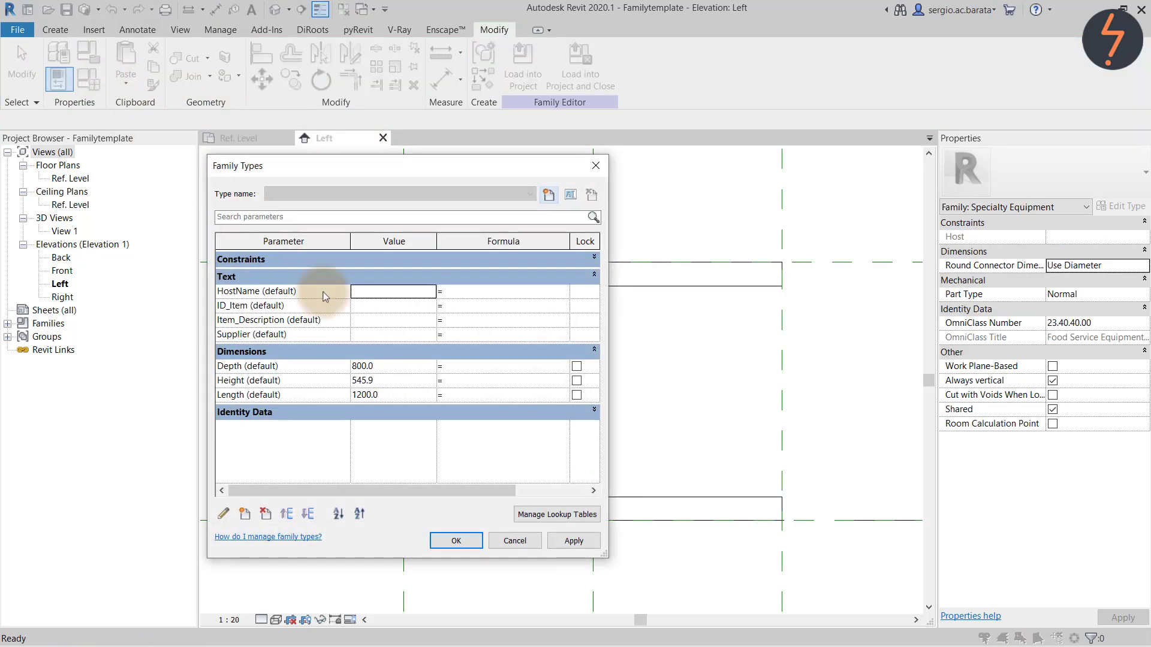
left_click(404, 367)
type("500")
left_click(573, 541)
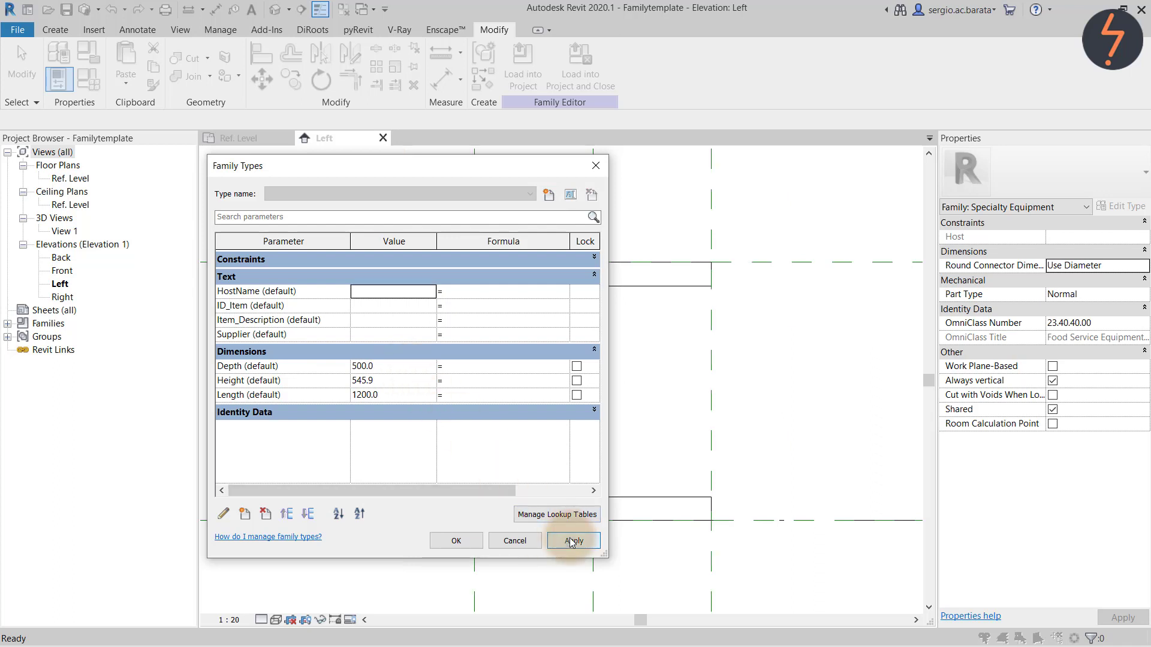
left_click(394, 381)
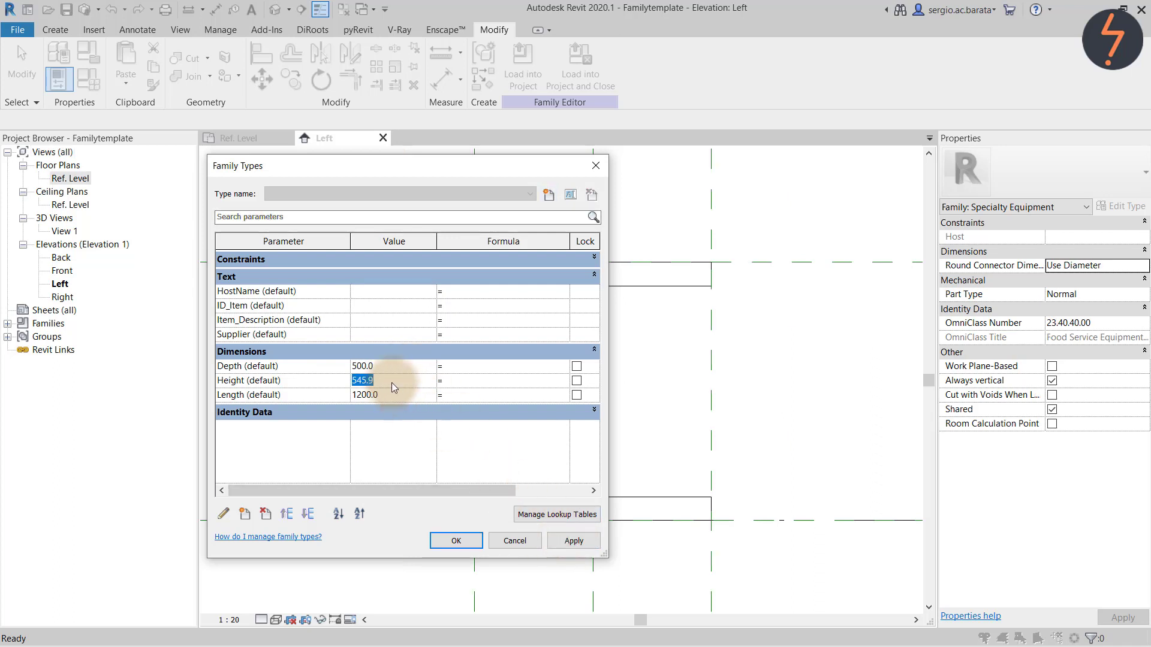
type("750")
left_click(573, 541)
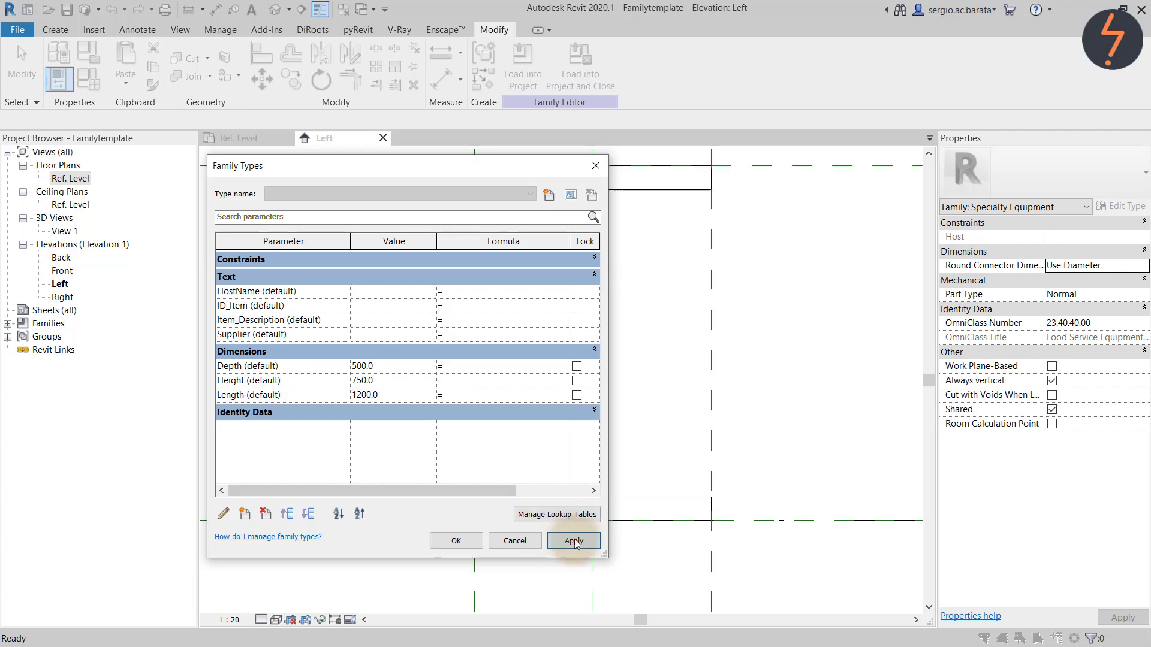
left_click(444, 543)
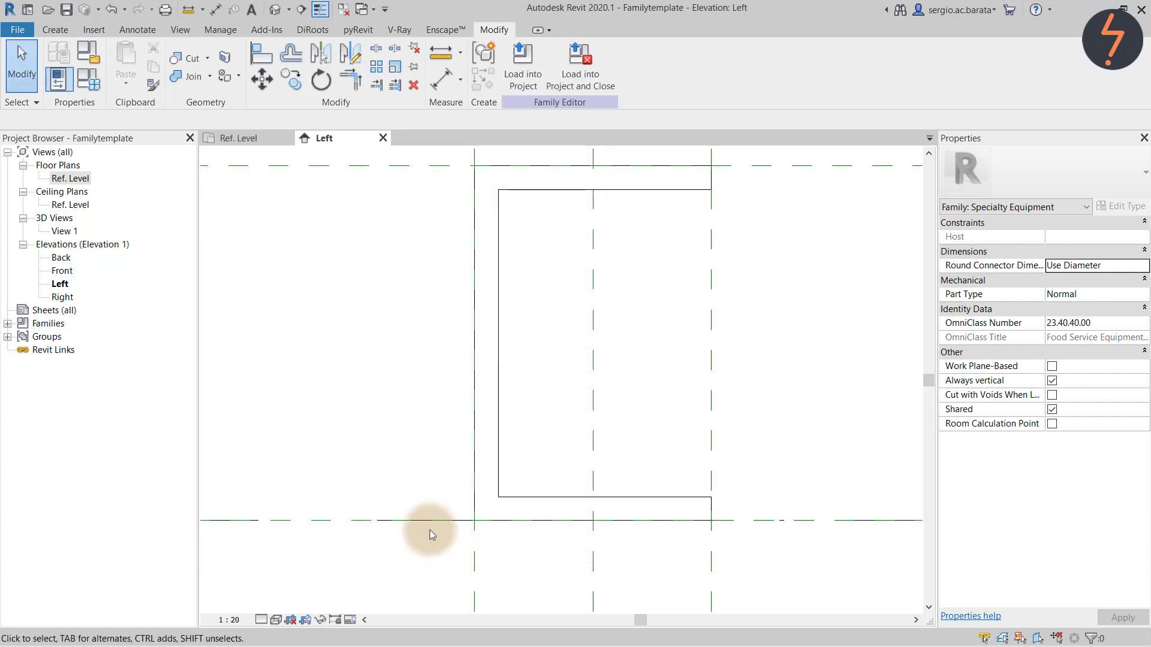
In the Ref. Level plan, change the family's default Length to 1000, then bring up Save As
double_click(70, 178)
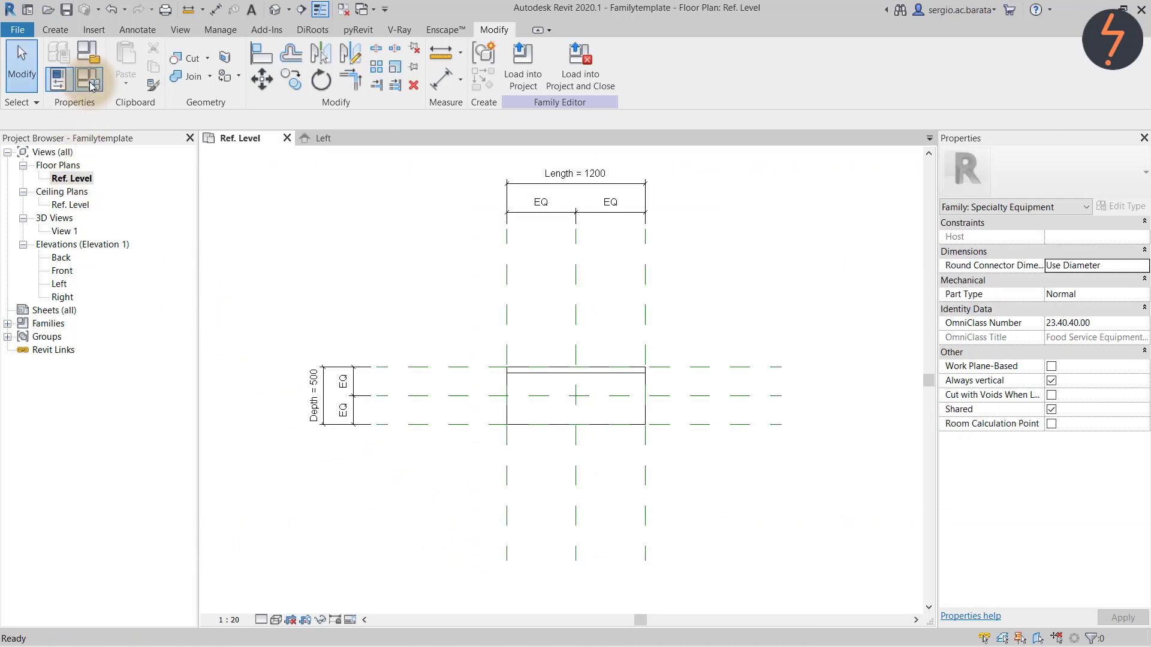
left_click(90, 84)
left_click(401, 396)
double_click(400, 396)
type("1000")
left_click(573, 540)
left_click(456, 541)
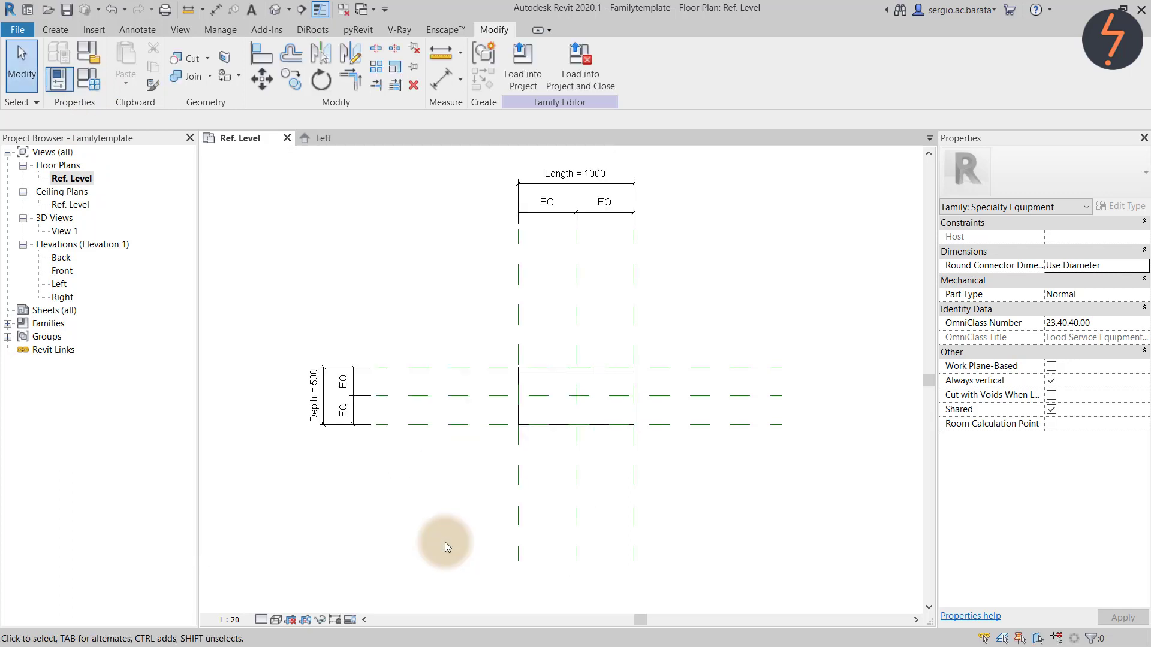
left_click(26, 33)
mouse_move(60, 223)
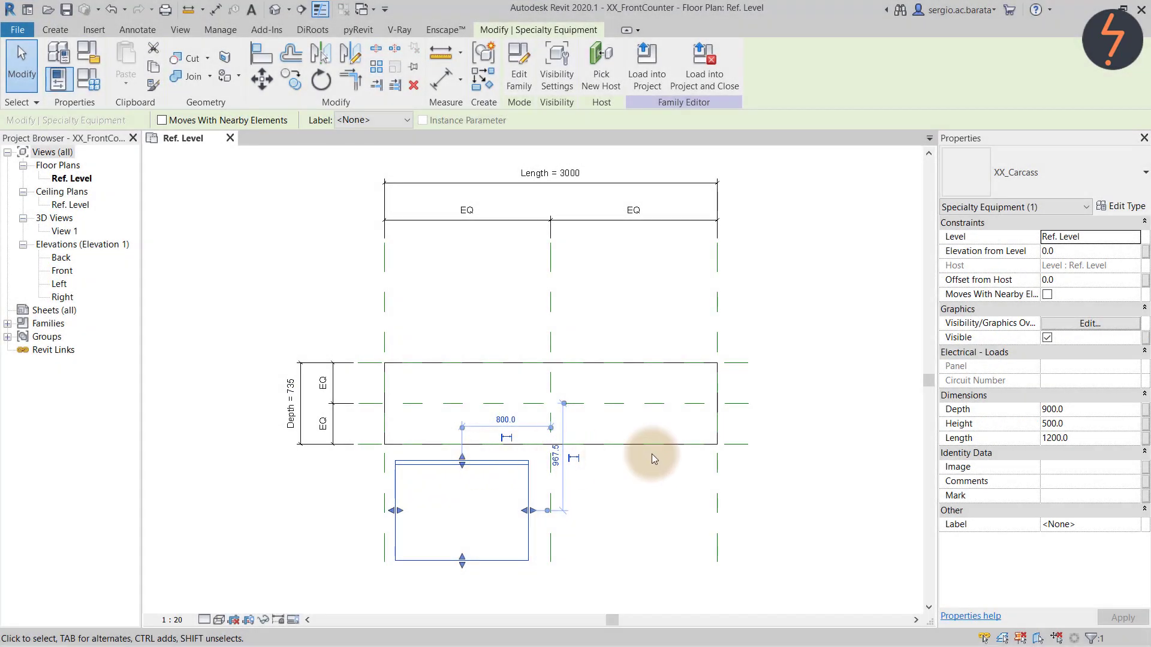
Associate the XX_Carcass Length with the counter's Length parameter
left_click(1145, 438)
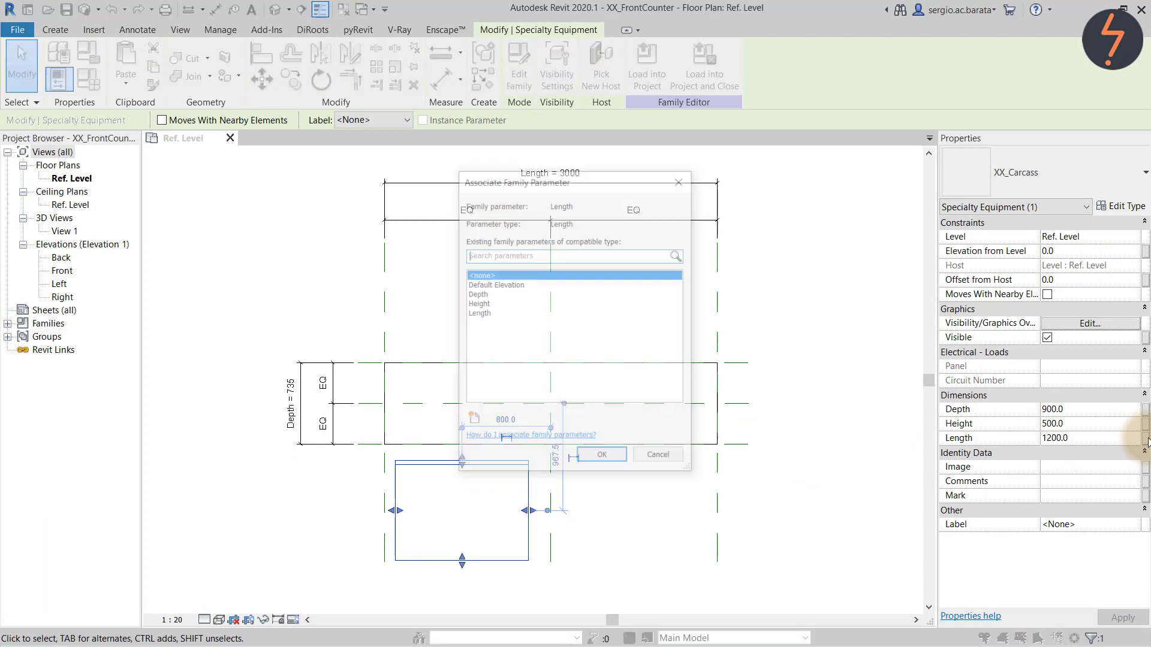
left_click(505, 313)
left_click(601, 458)
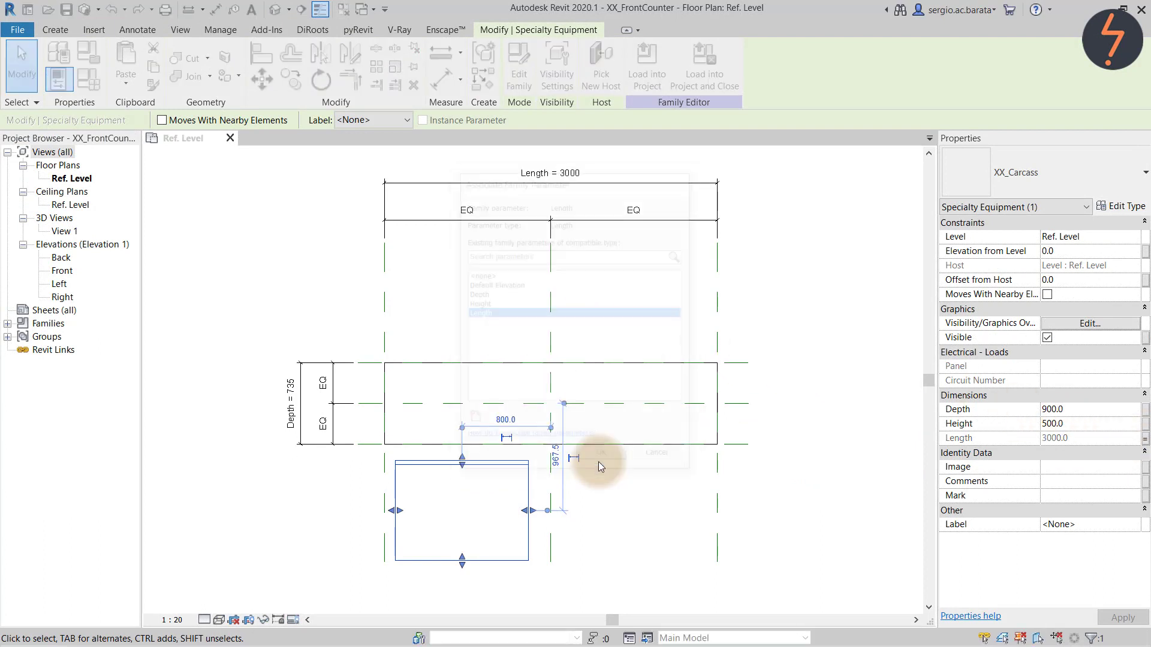
left_click(664, 573)
Align the carcass to the vertical centre plane and the top reference plane
key("a")
key("l")
left_click(552, 542)
left_click(462, 528)
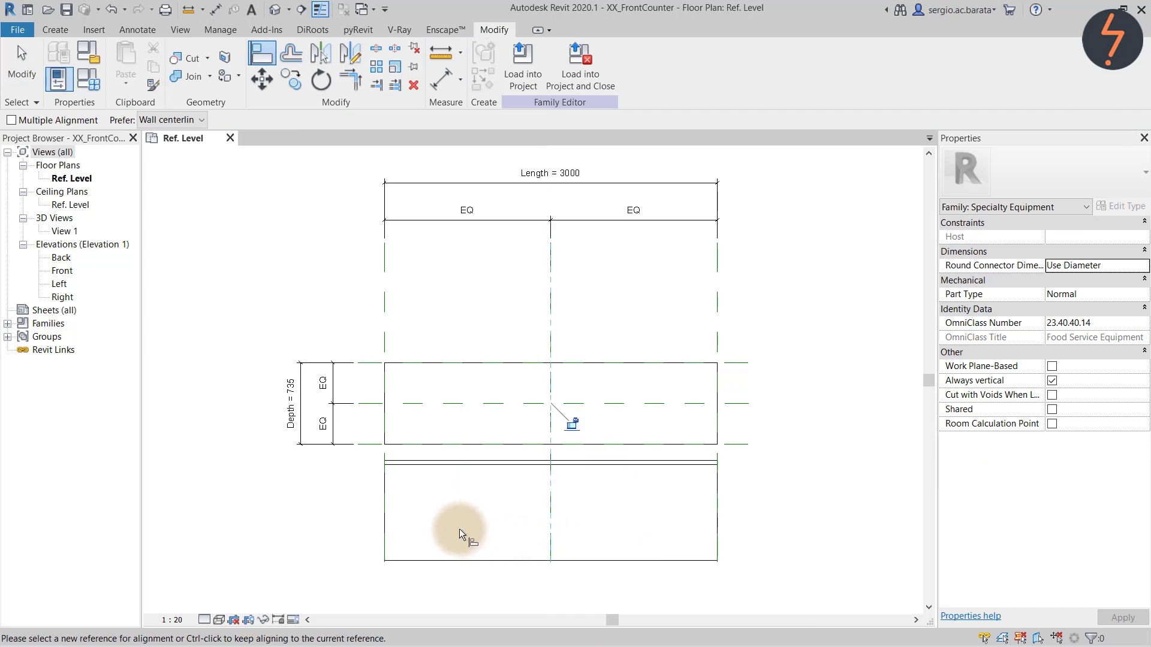
key("a")
key("l")
left_click(749, 370)
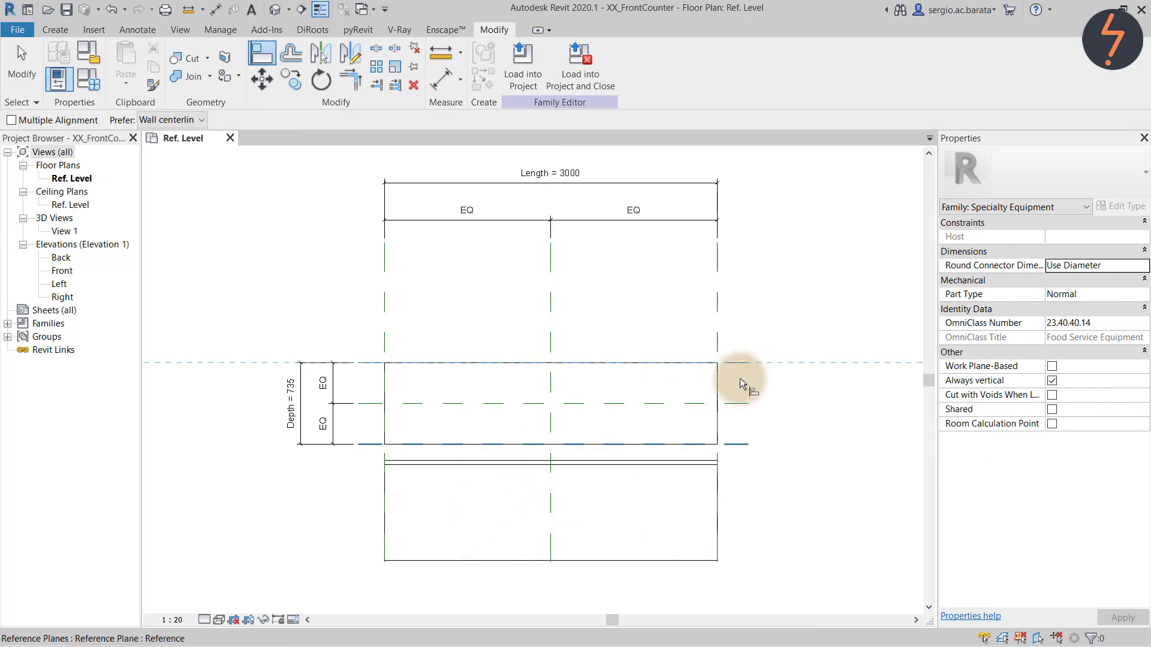
left_click(698, 462)
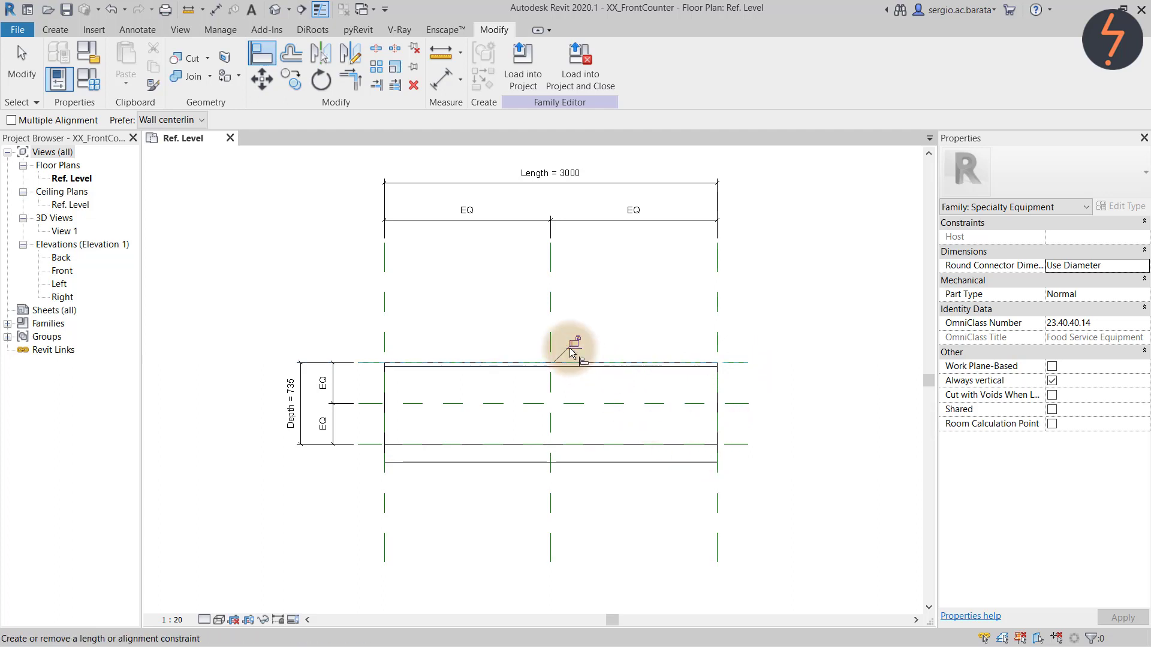
key("Escape")
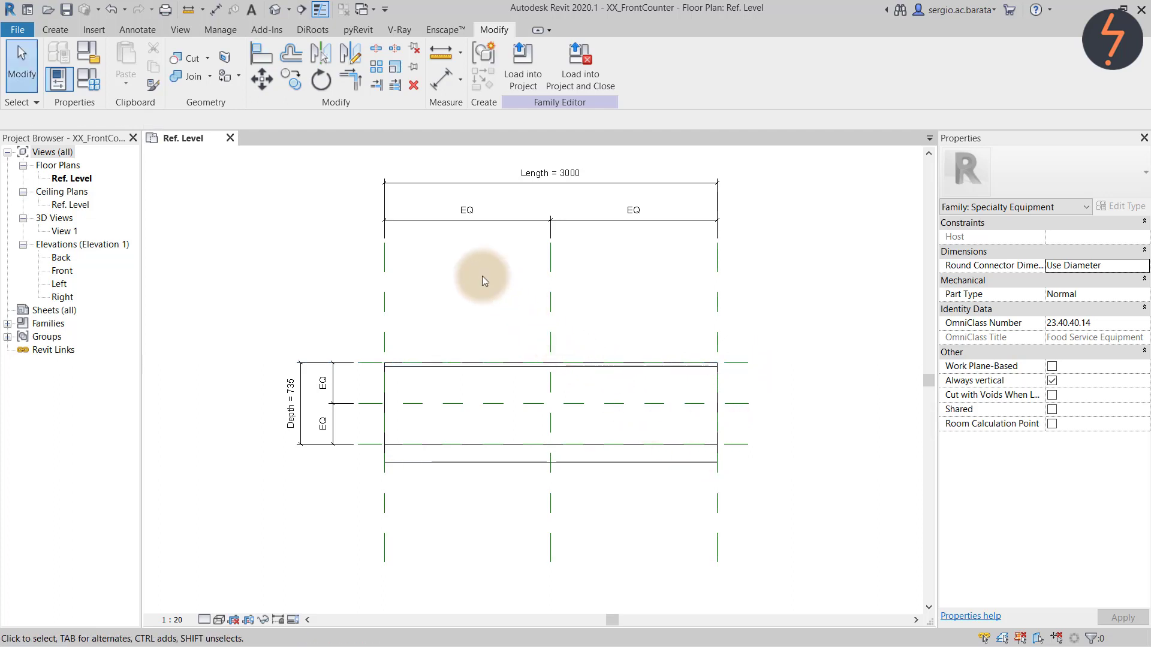
left_click(181, 30)
Cut a section through the counter and go to the new section view
left_click(204, 60)
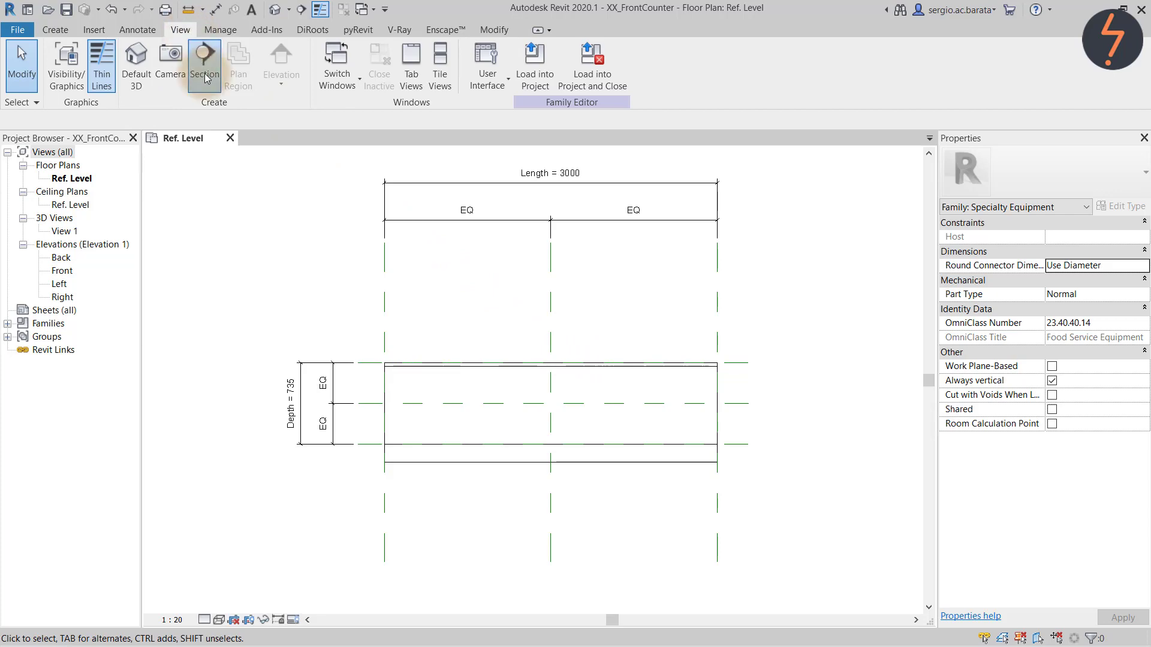
left_click(461, 267)
left_click(462, 531)
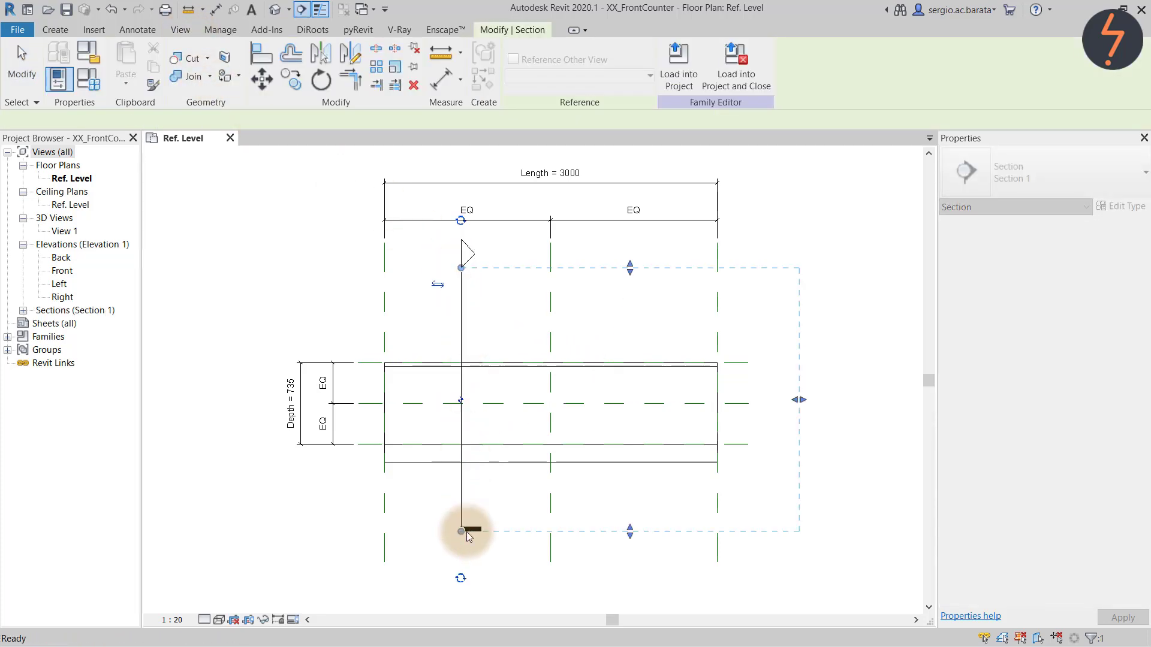
key("Escape")
right_click(461, 509)
left_click(521, 275)
Add an aligned dimension between the reference planes in the section
key("d")
key("i")
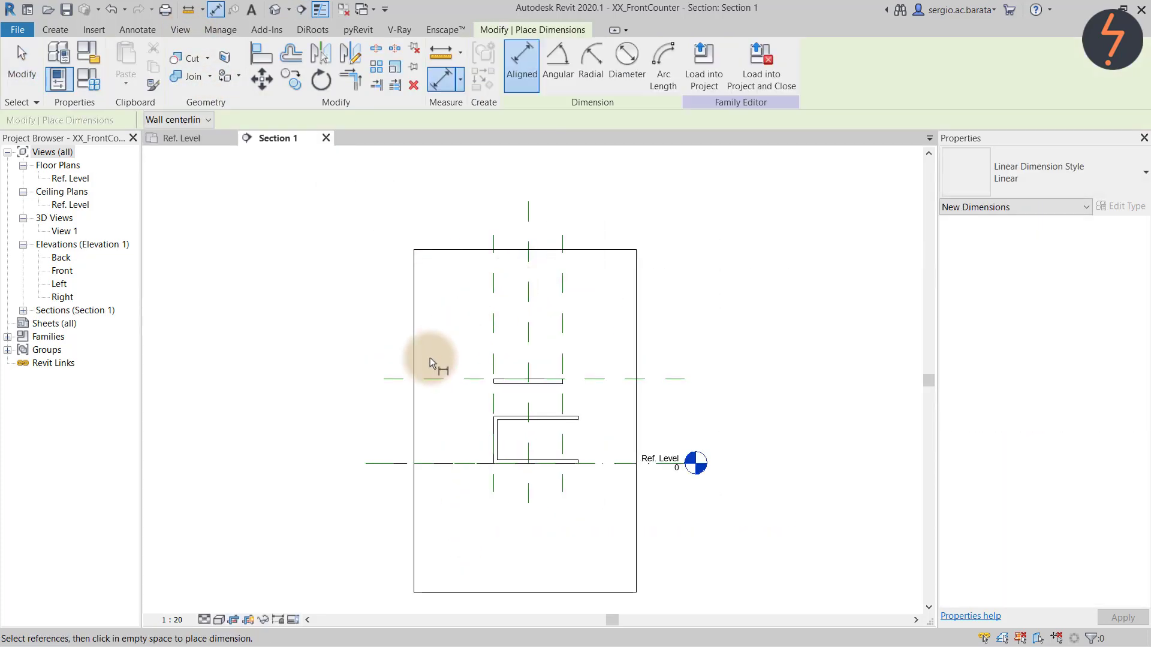
left_click(398, 378)
left_click(385, 463)
left_click(345, 453)
key("Escape")
key("Escape")
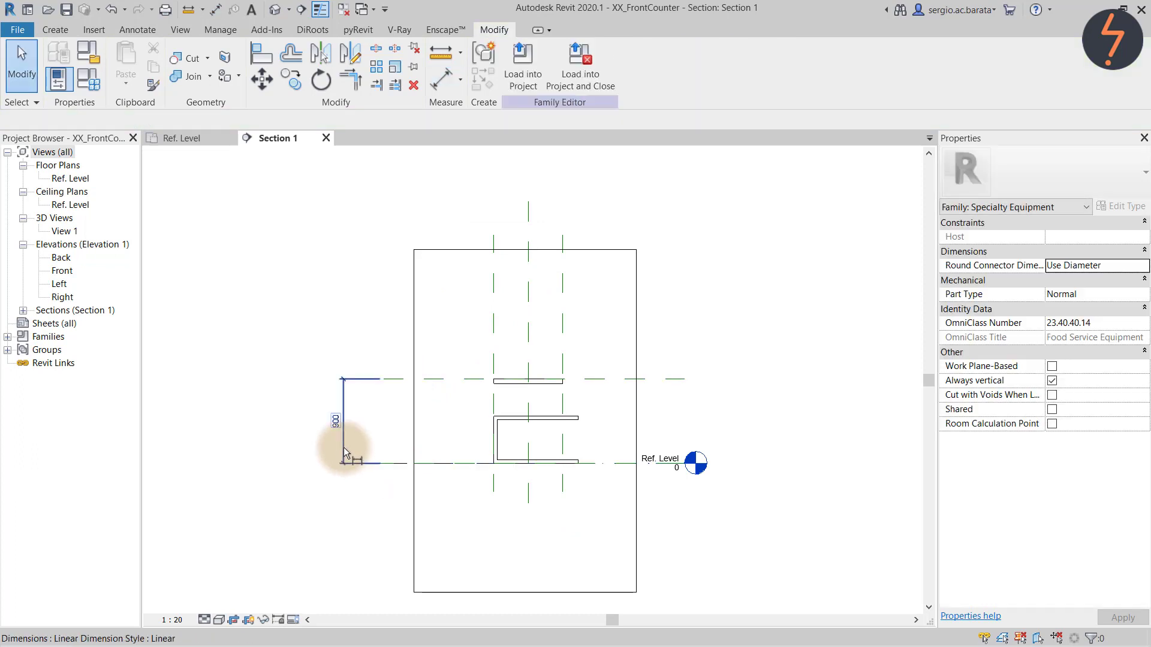
Set the carcass height to 800 in Properties
left_click(516, 414)
left_click(1073, 427)
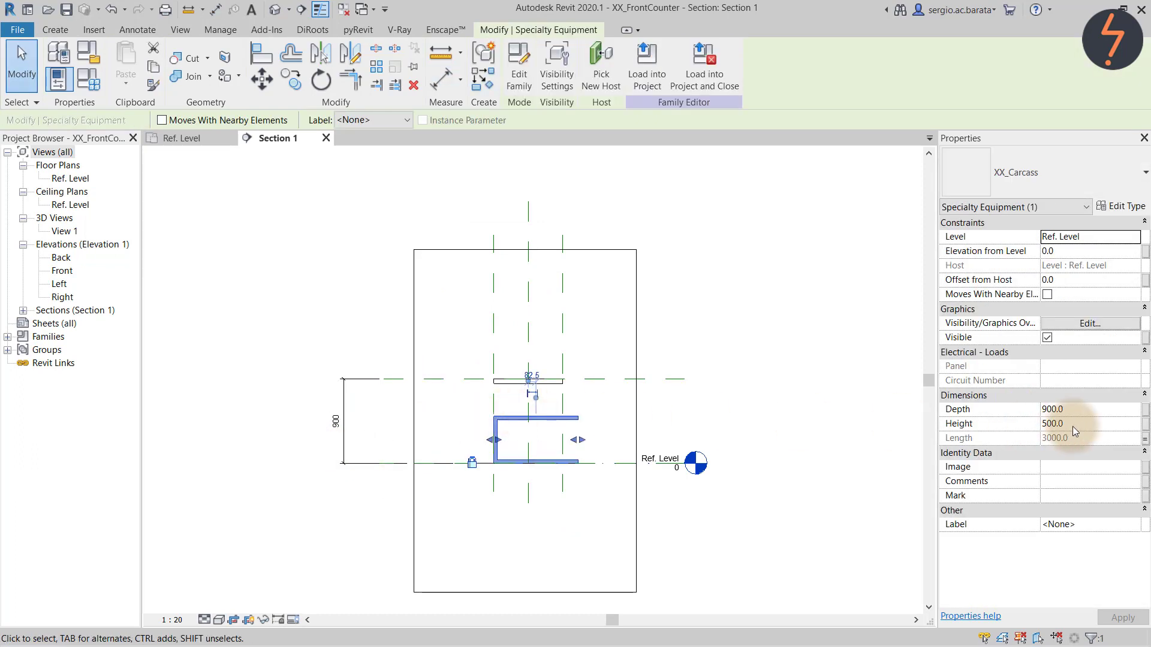
type("800")
key("Return")
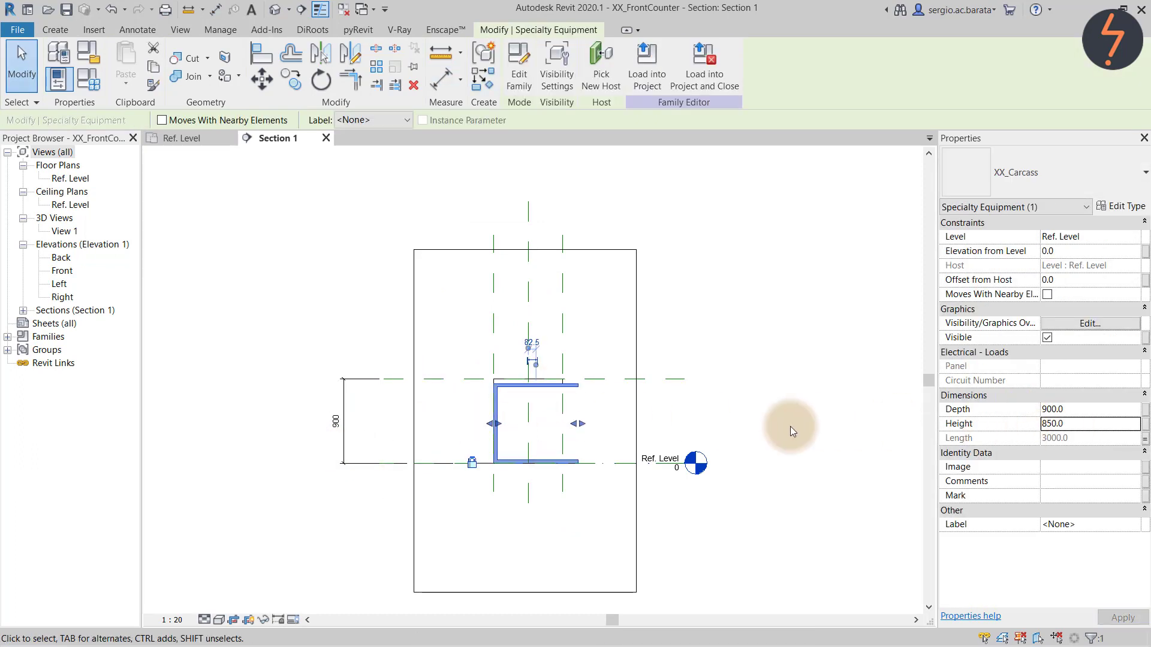
left_click(790, 426)
Copy the top reference plane and dimension the 200 gap between the planes
left_click(457, 379)
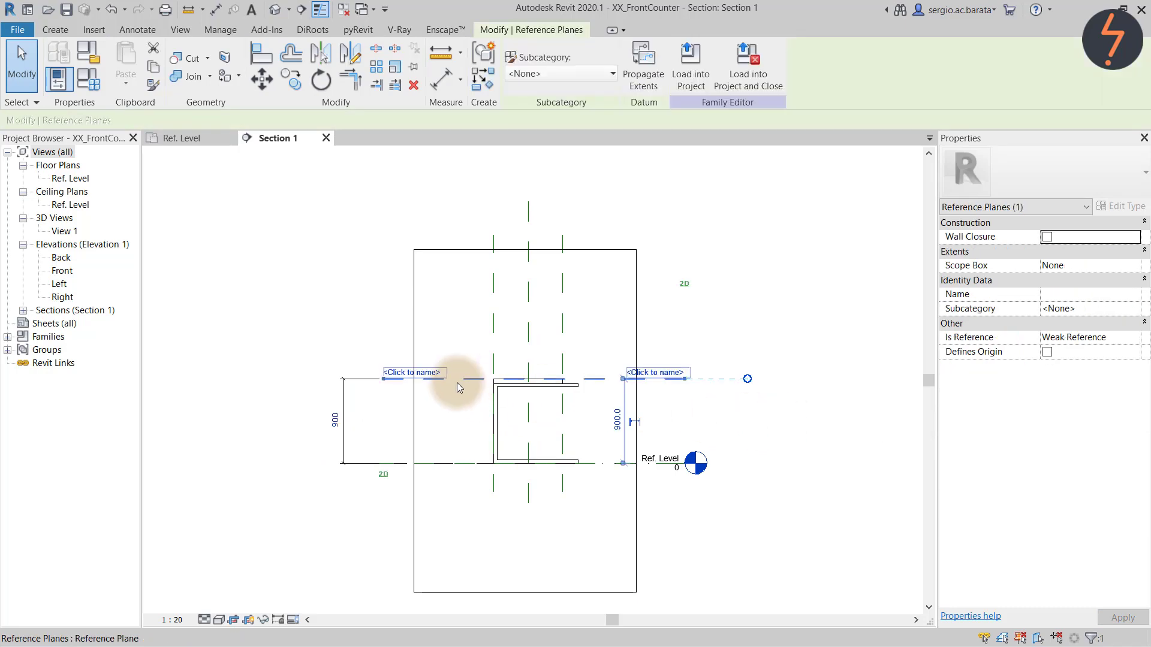
key("r")
key("o")
key("Escape")
key("Escape")
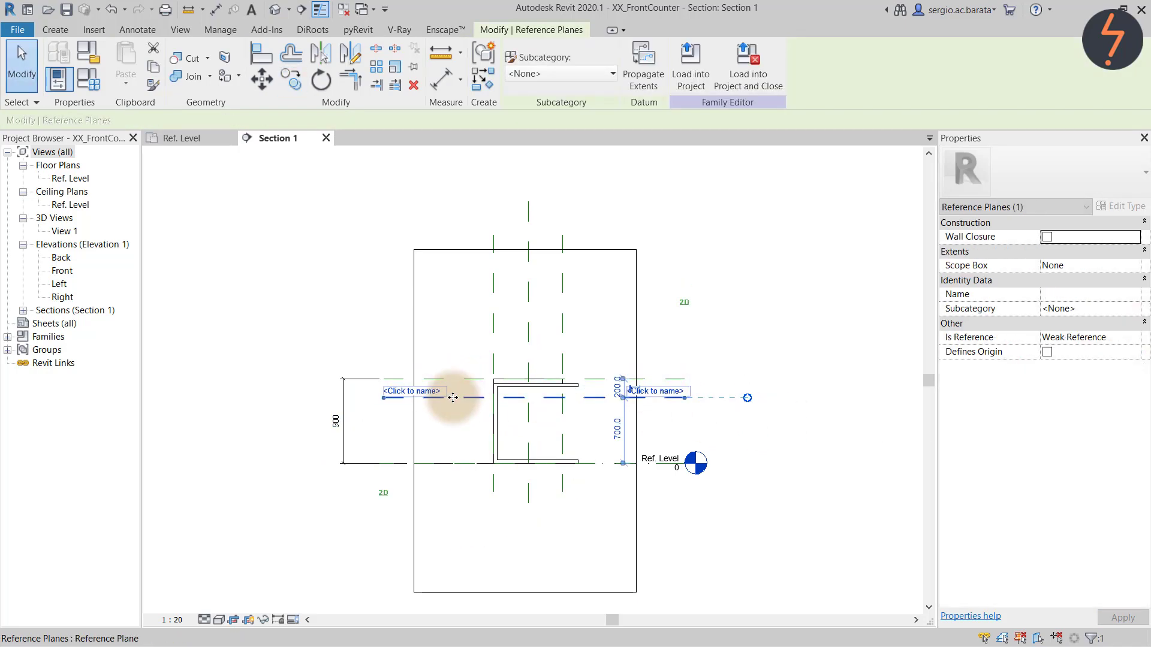
key("d")
key("i")
left_click(453, 398)
left_click(447, 379)
left_click(363, 409)
key("Escape")
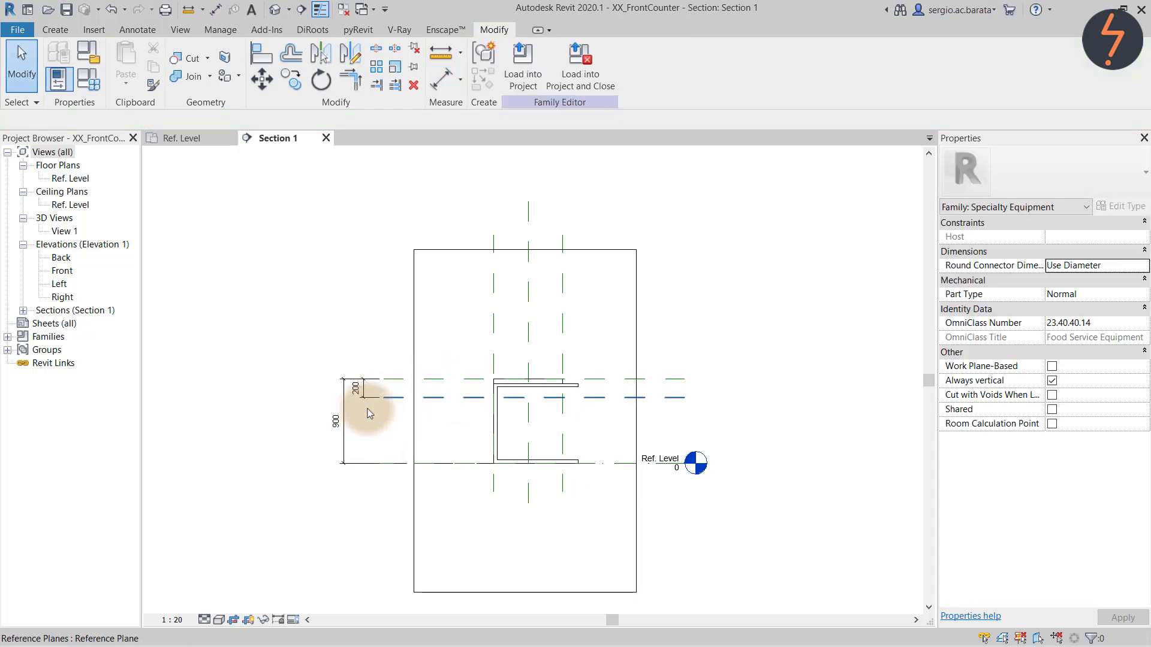
Change the spacing between the two reference planes to 50
left_click(361, 398)
left_click(355, 390)
type("50")
key("Return")
left_click(366, 437)
Zoom in to check the 50 dimension, then open the Ref. Level floor plan
right_click(366, 438)
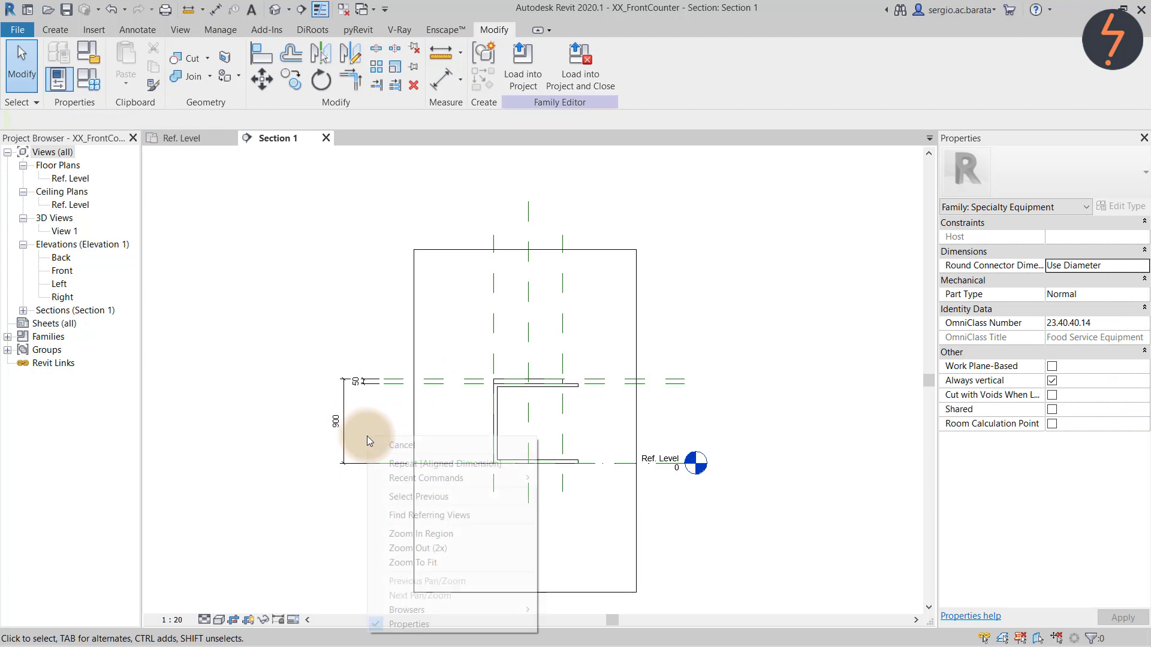
left_click(396, 531)
left_click_drag(314, 342, 586, 475)
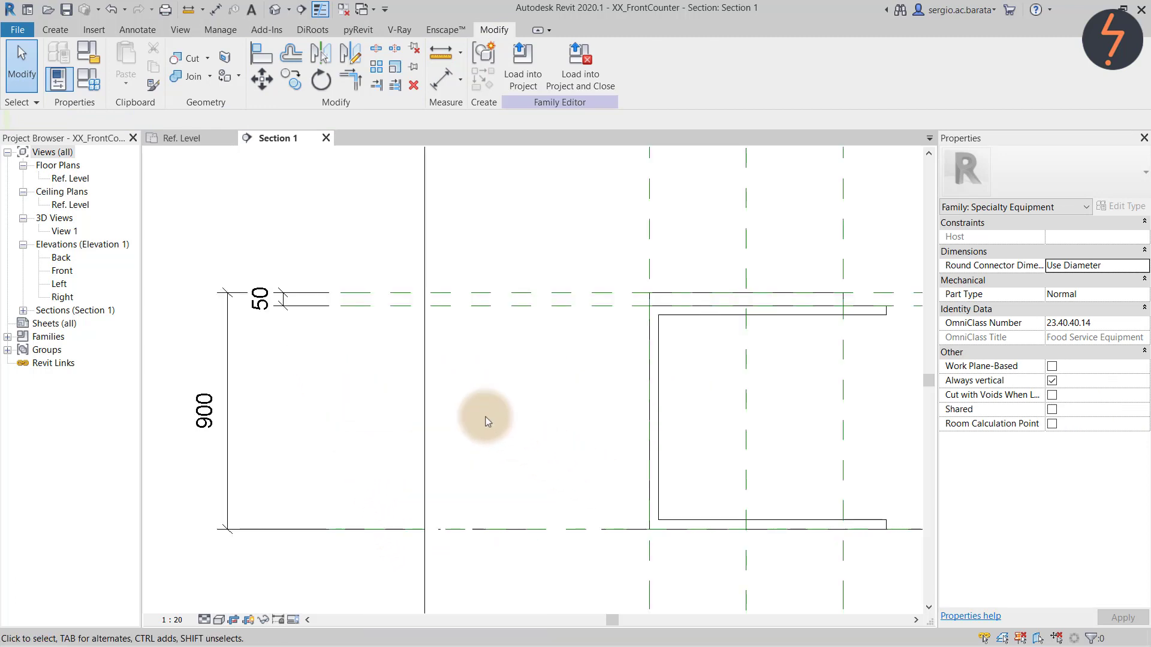
left_click(300, 307)
left_click(291, 240)
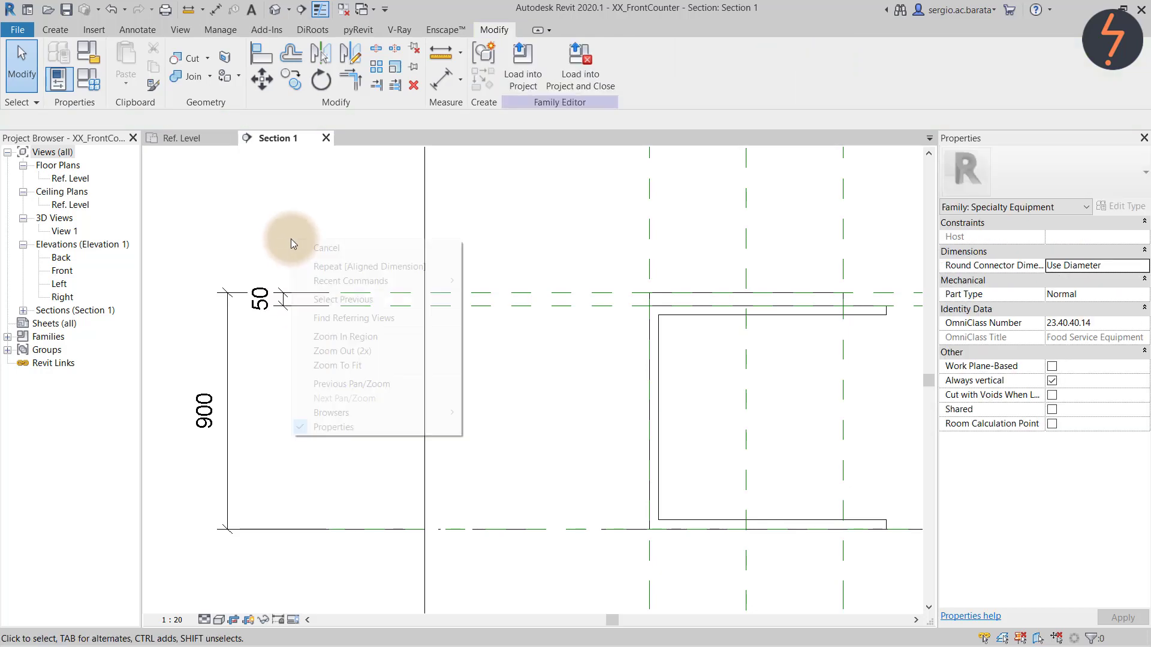
right_click(292, 240)
left_click(348, 366)
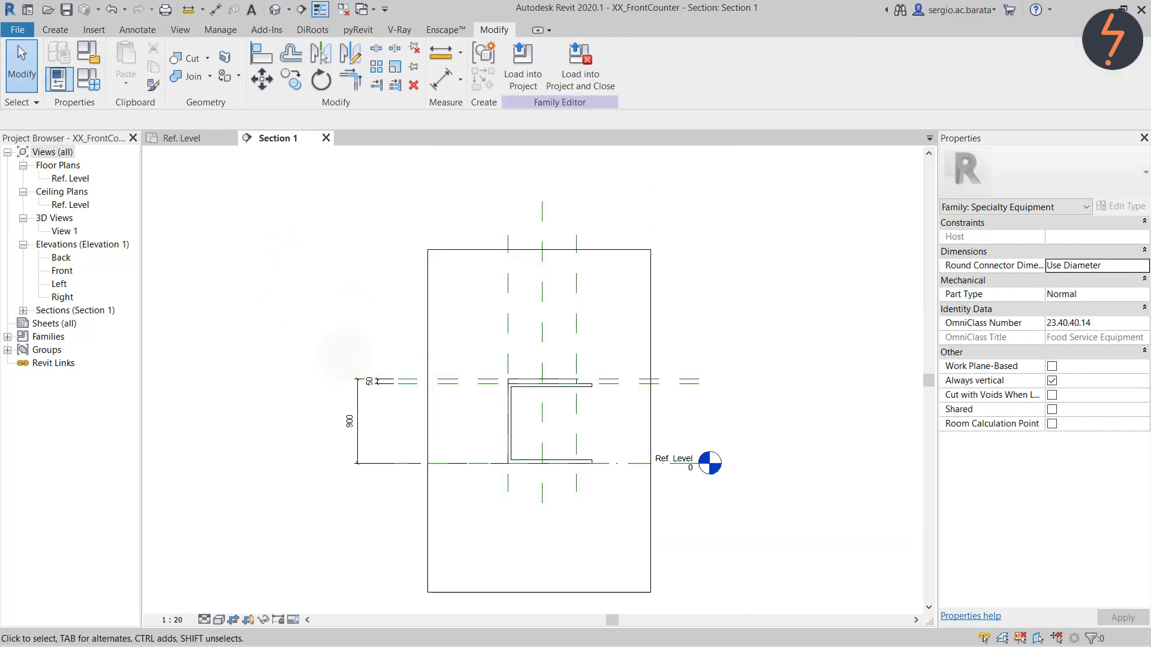
double_click(80, 180)
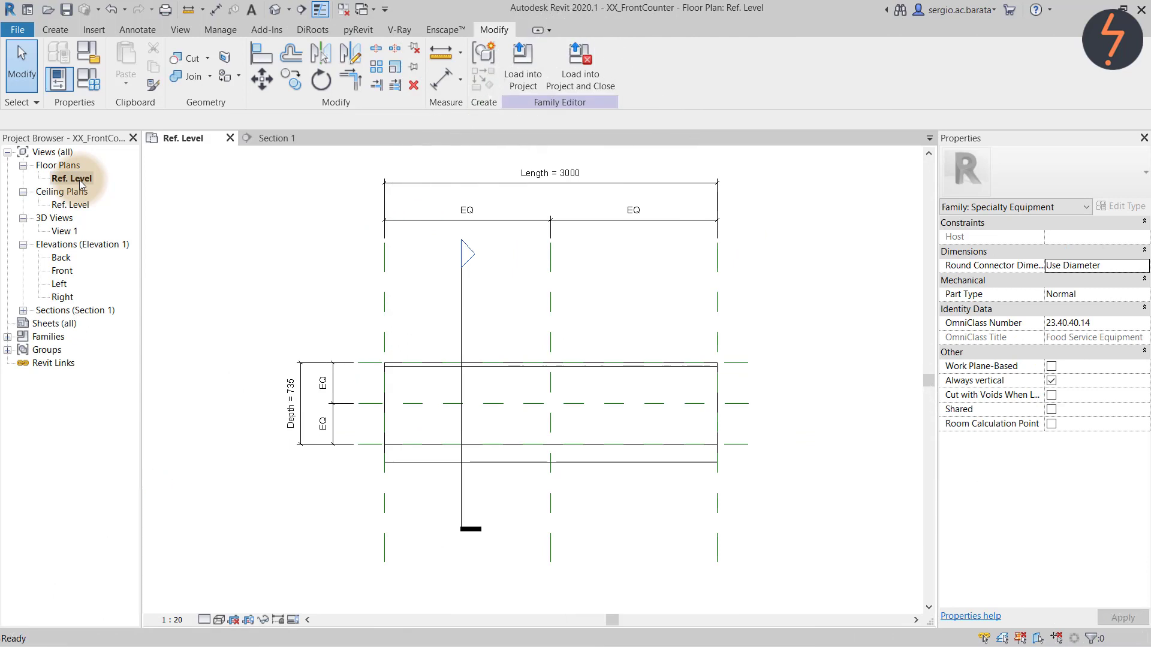
Change the carcass Depth to 735, then go back to Section 1 from the section line
left_click(417, 463)
left_click(1085, 415)
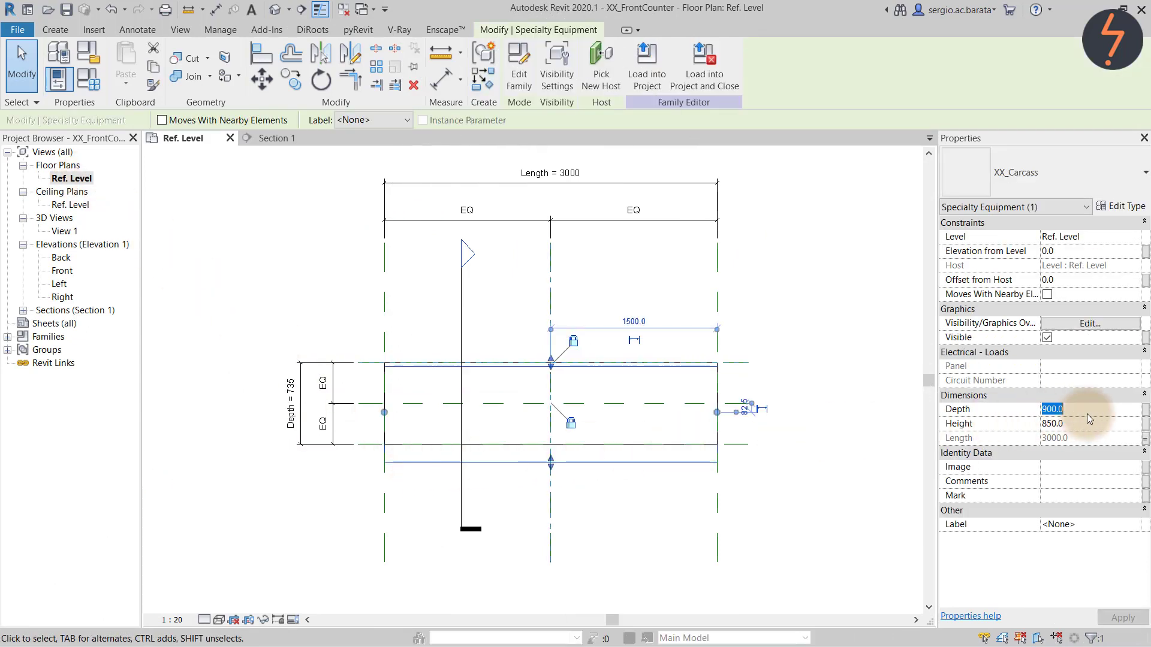
key("Return")
left_click(796, 542)
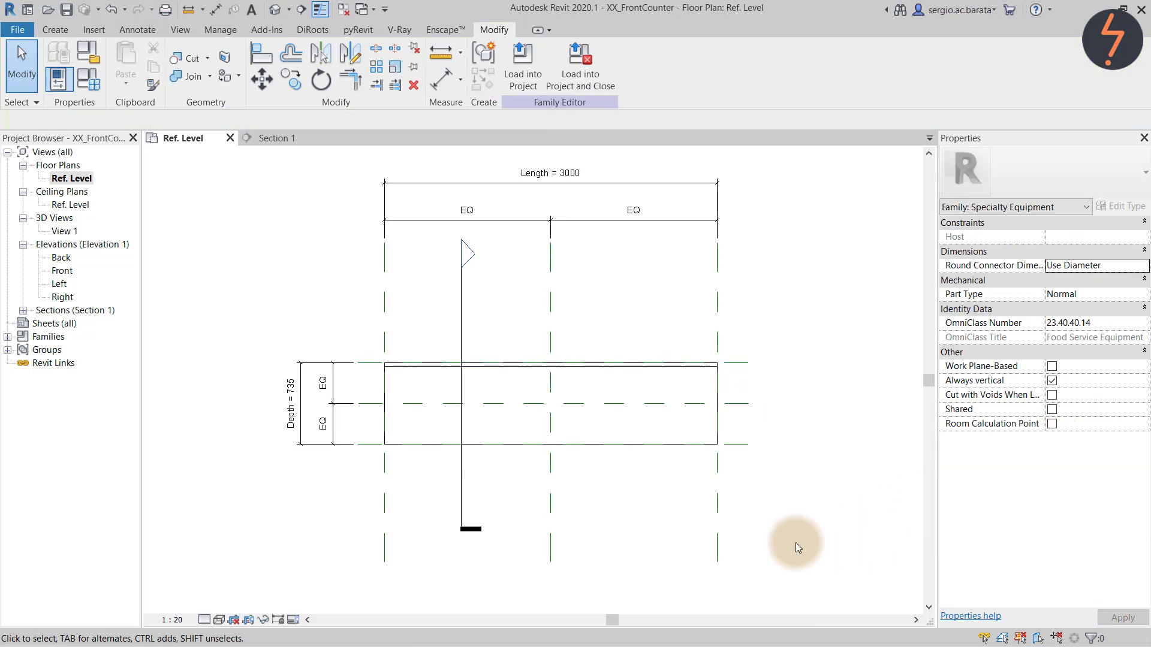
right_click(461, 483)
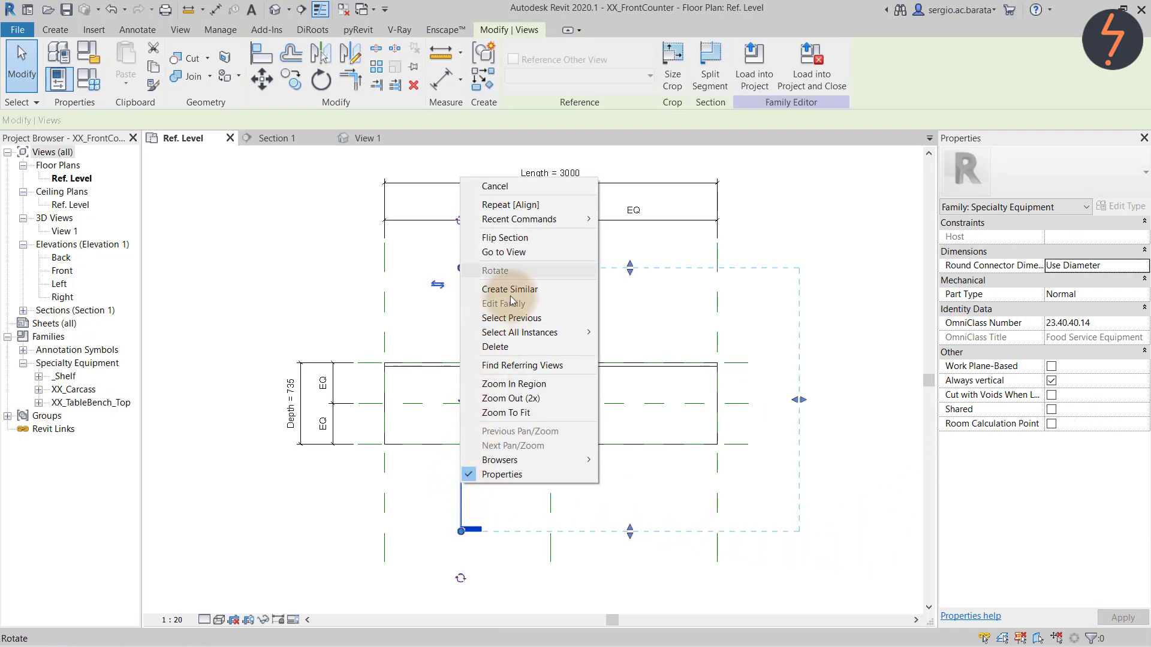
left_click(510, 251)
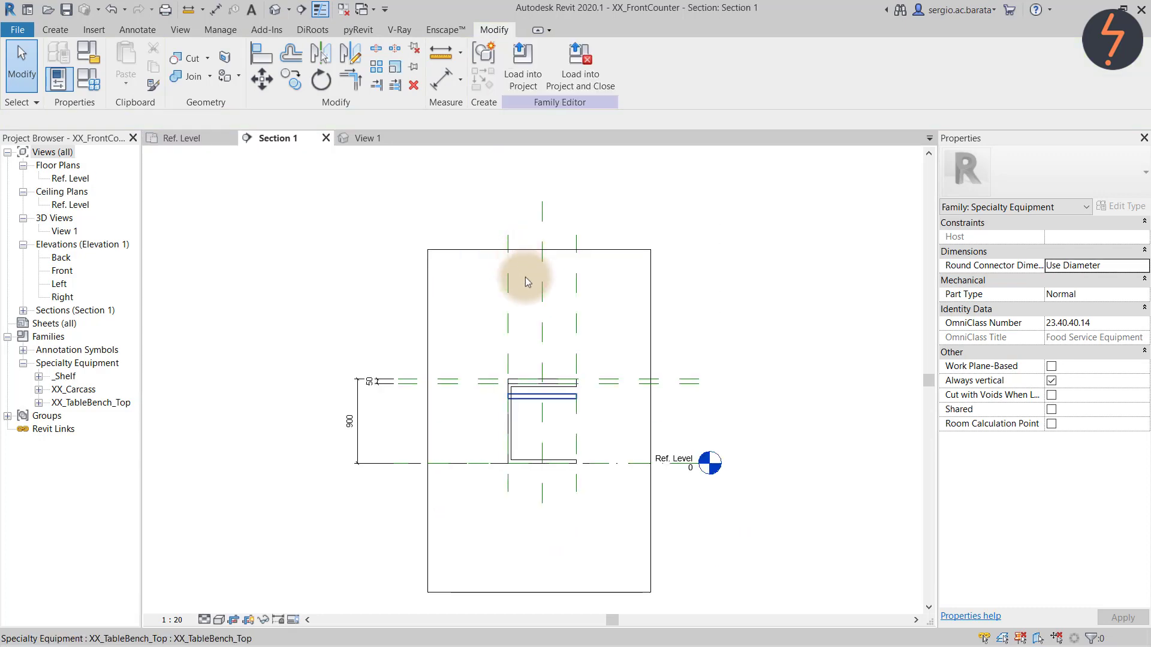
Align the XX_TableBench_Top benchtop to the reference plane above it
left_click(547, 396)
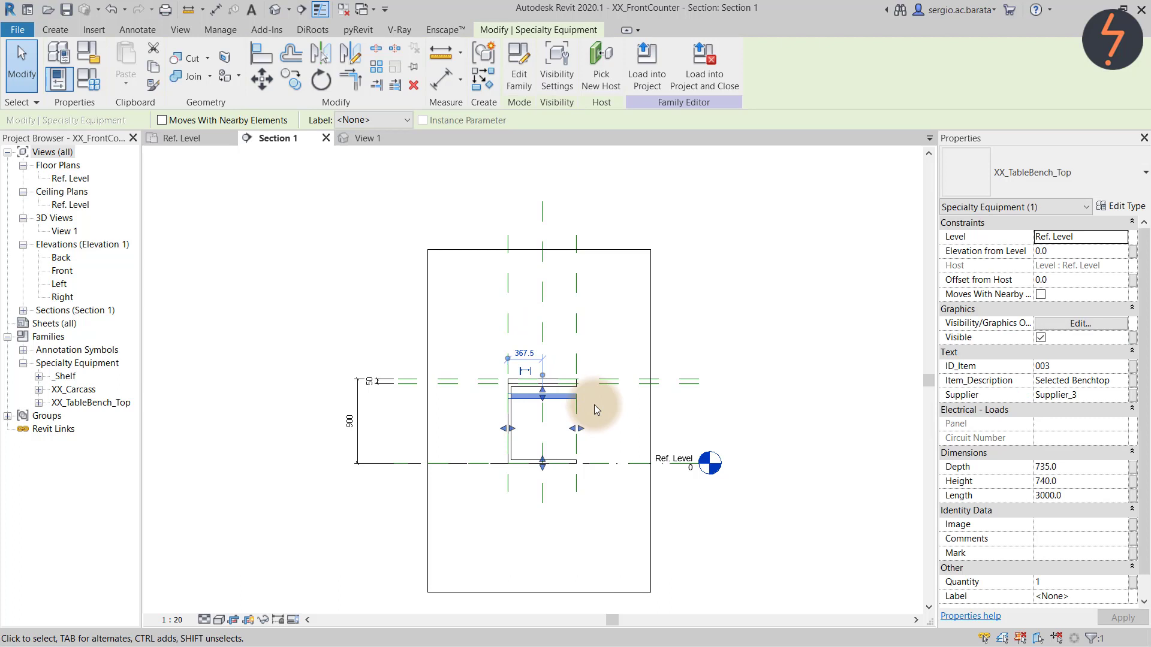
key("a")
key("l")
left_click(606, 381)
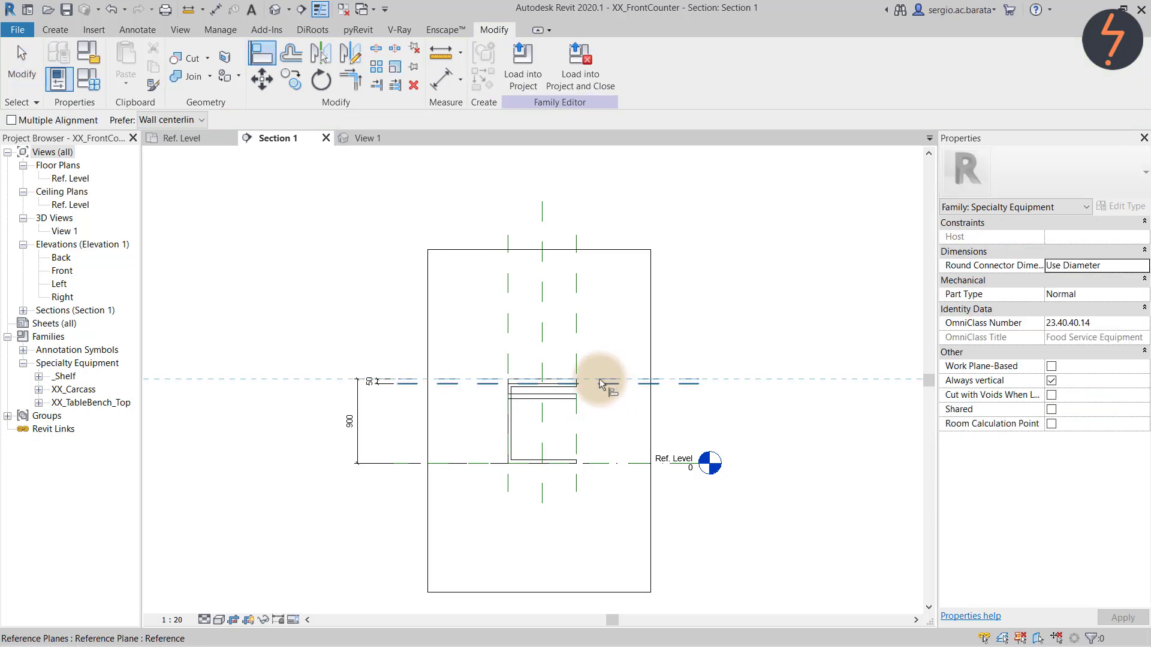
key("Escape")
key("Escape")
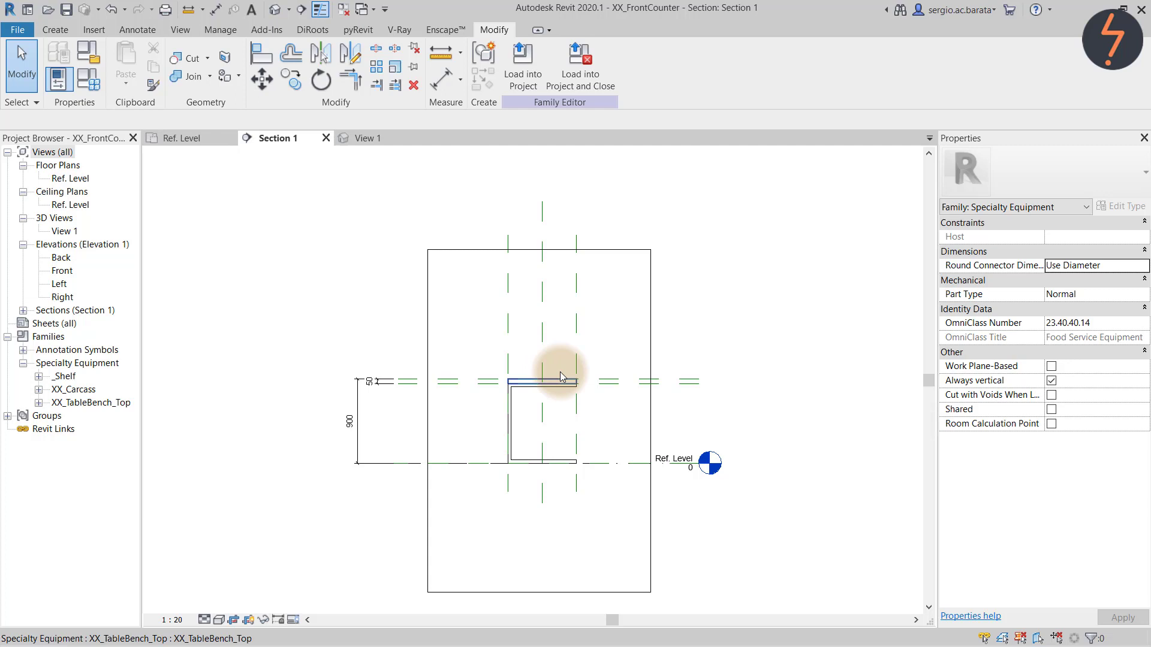
Move the _Shelf 400 mm lower with Move (MV)
left_click(563, 385)
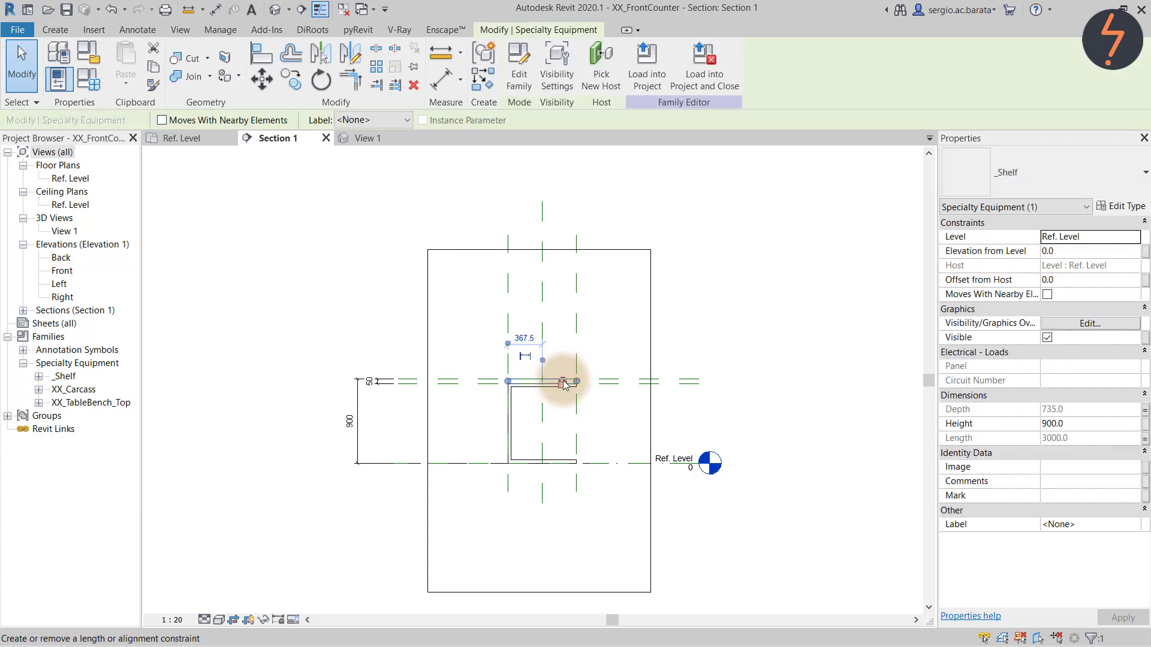
key("m")
key("v")
left_click(566, 381)
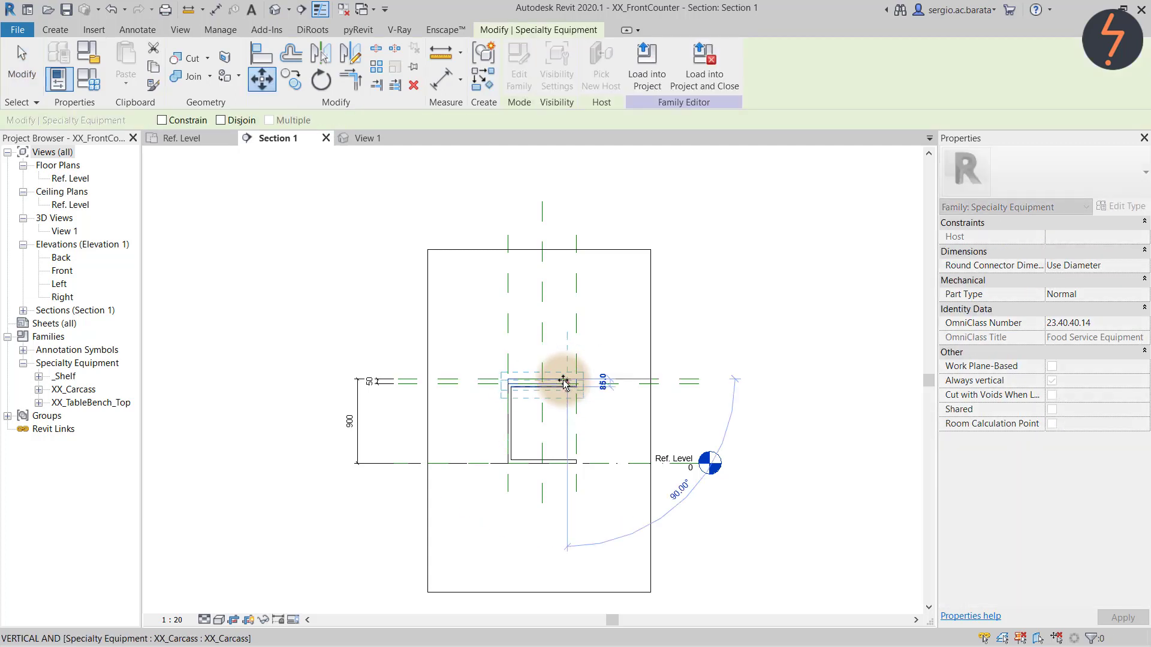
left_click(566, 417)
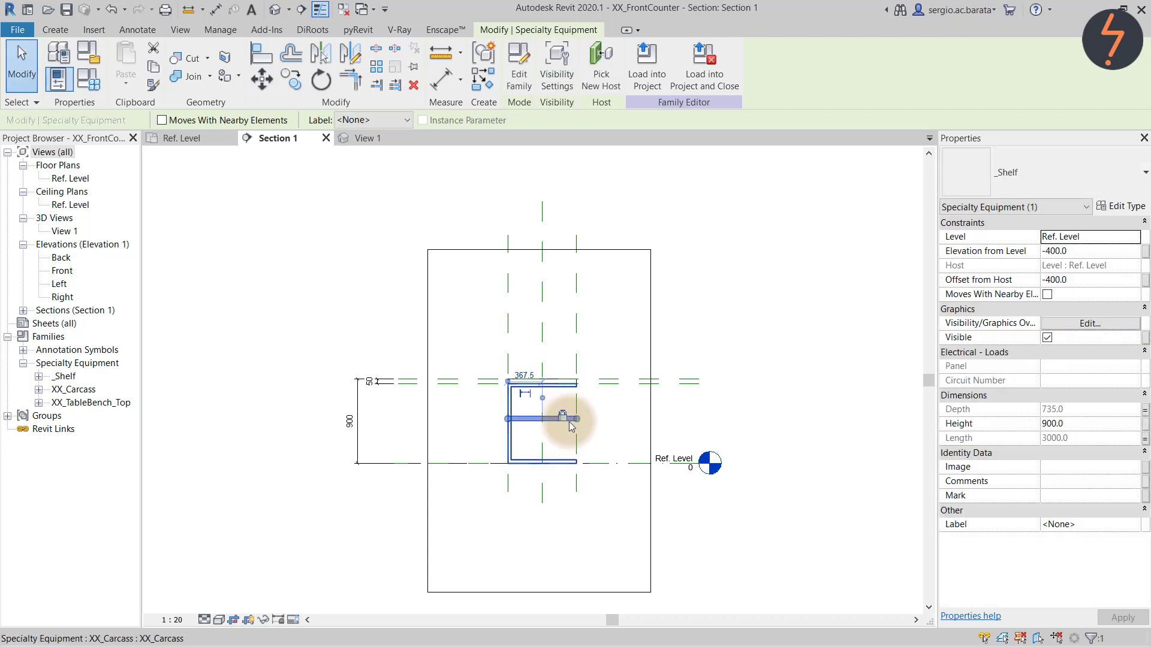
left_click(598, 452)
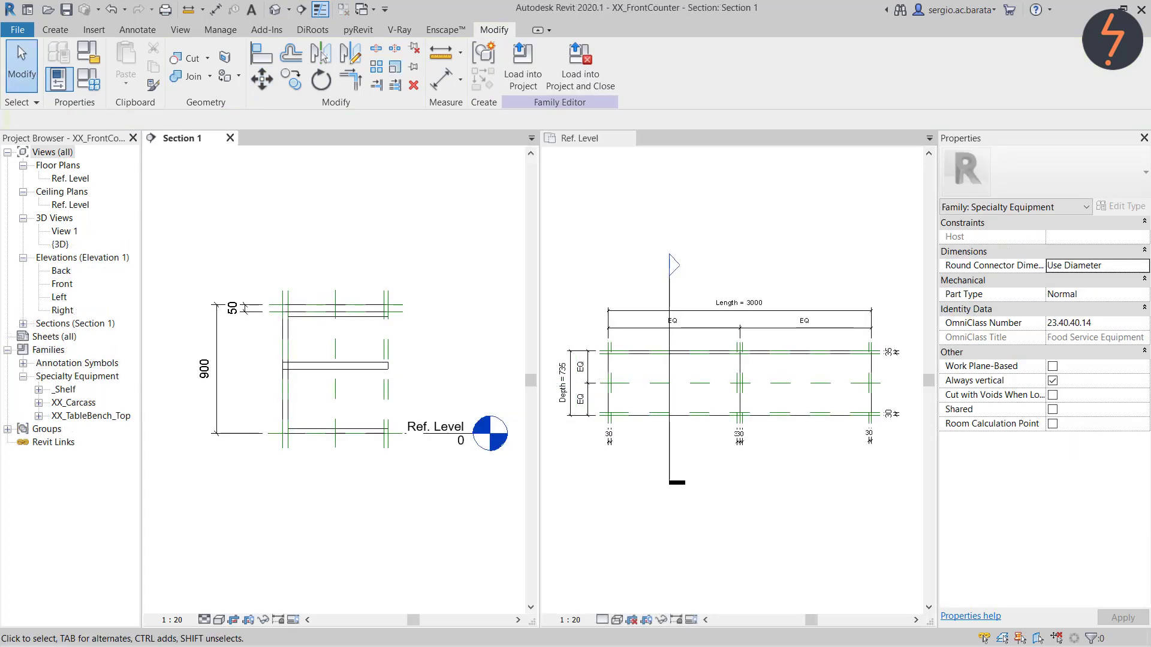
left_click(95, 84)
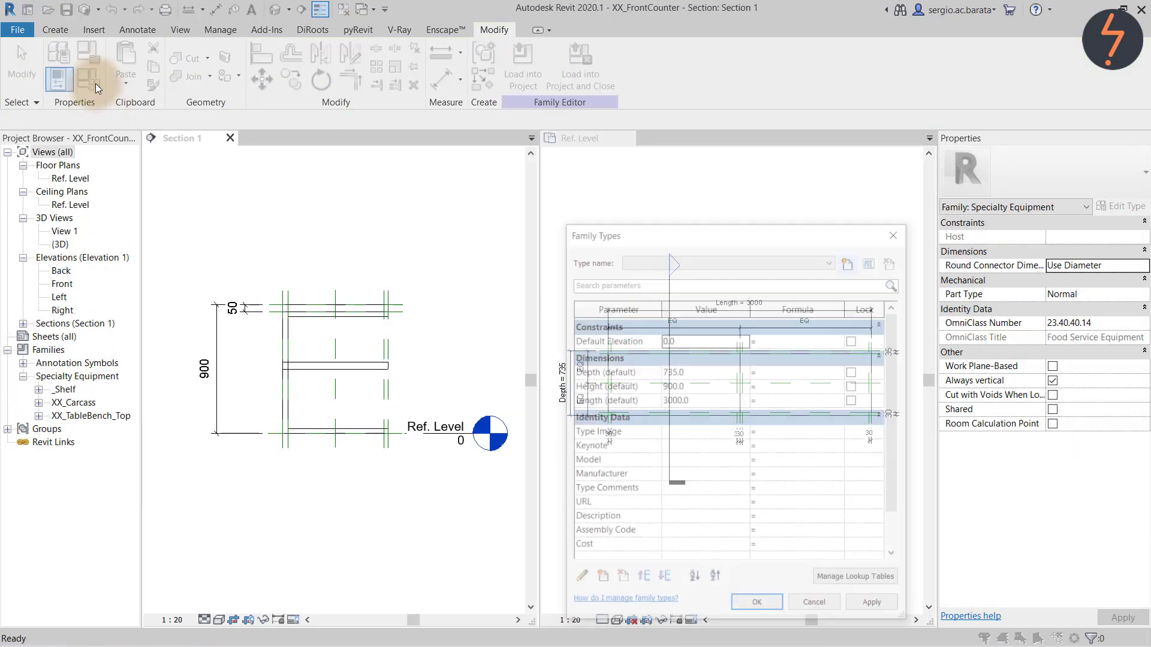
Add an instance parameter Depth_Shelf with formula Depth - 65 mm, removing conflicting constraints
left_click(603, 576)
type("Depth_Shelf")
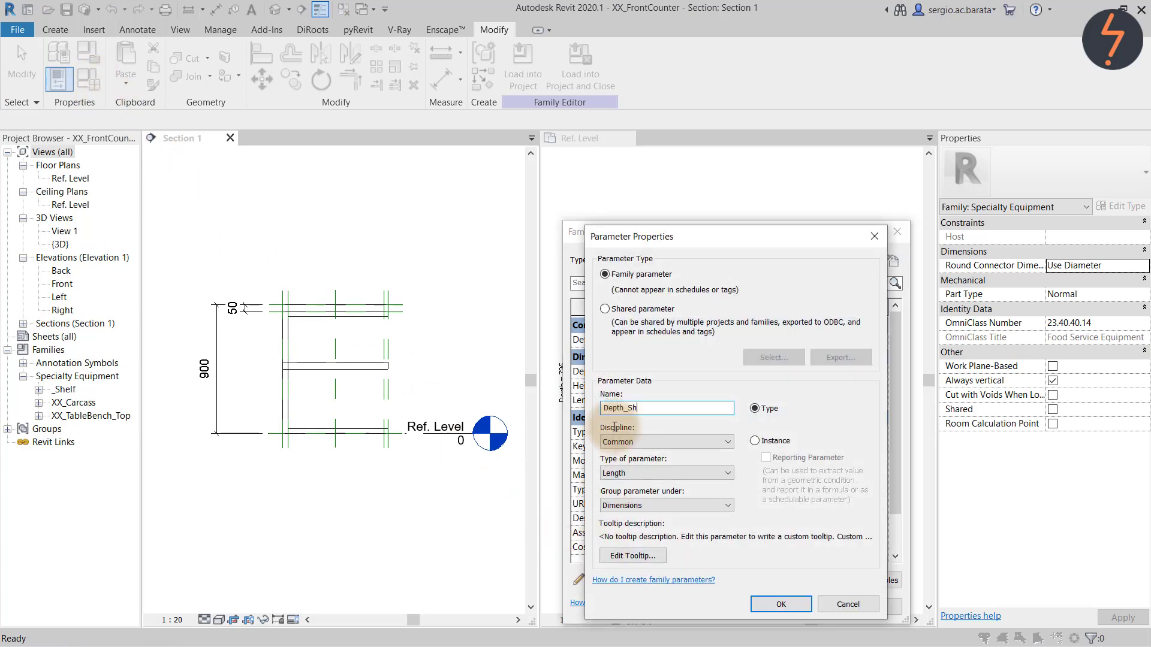
left_click(755, 441)
left_click(791, 603)
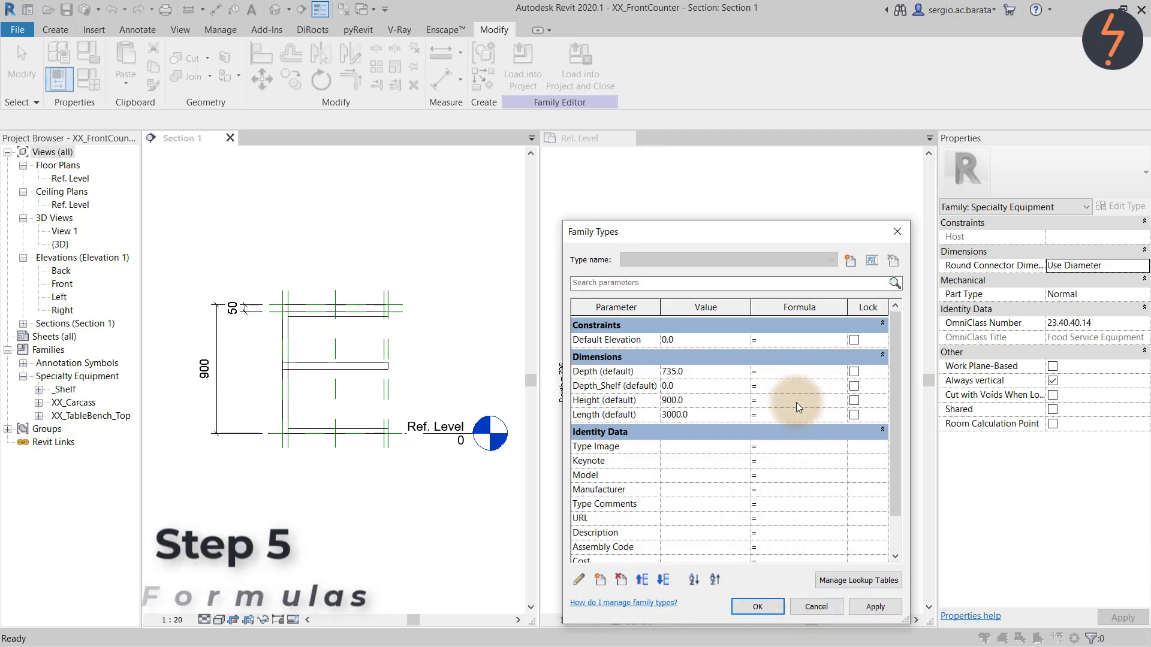
type("Depth - 65")
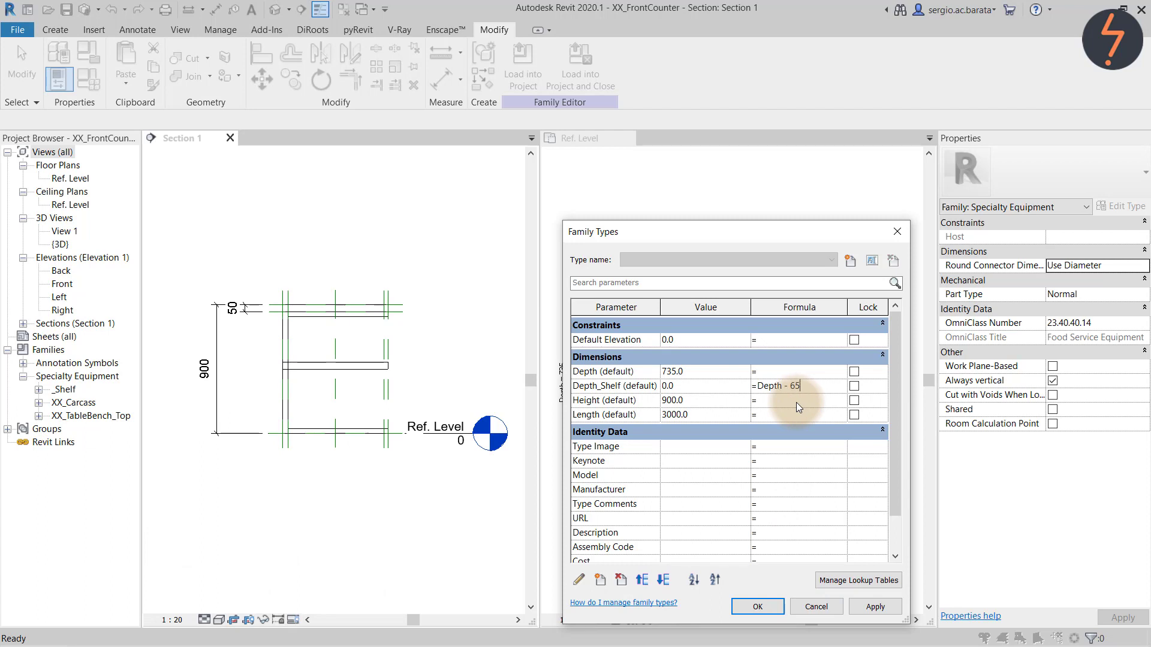
left_click(796, 402)
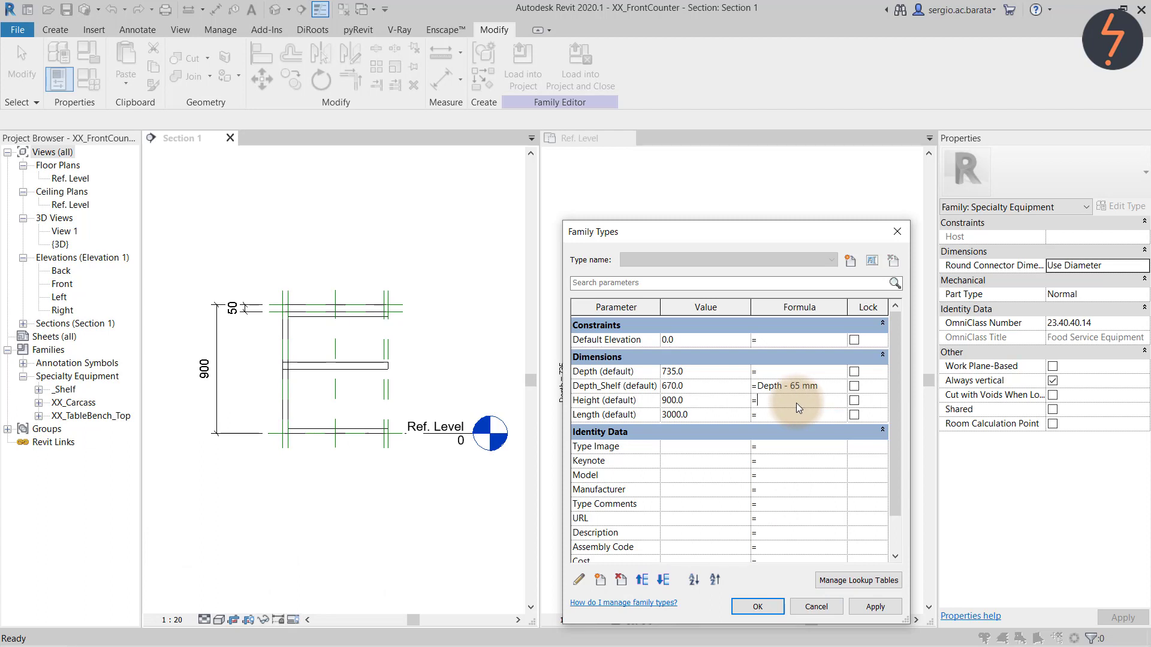
left_click(883, 610)
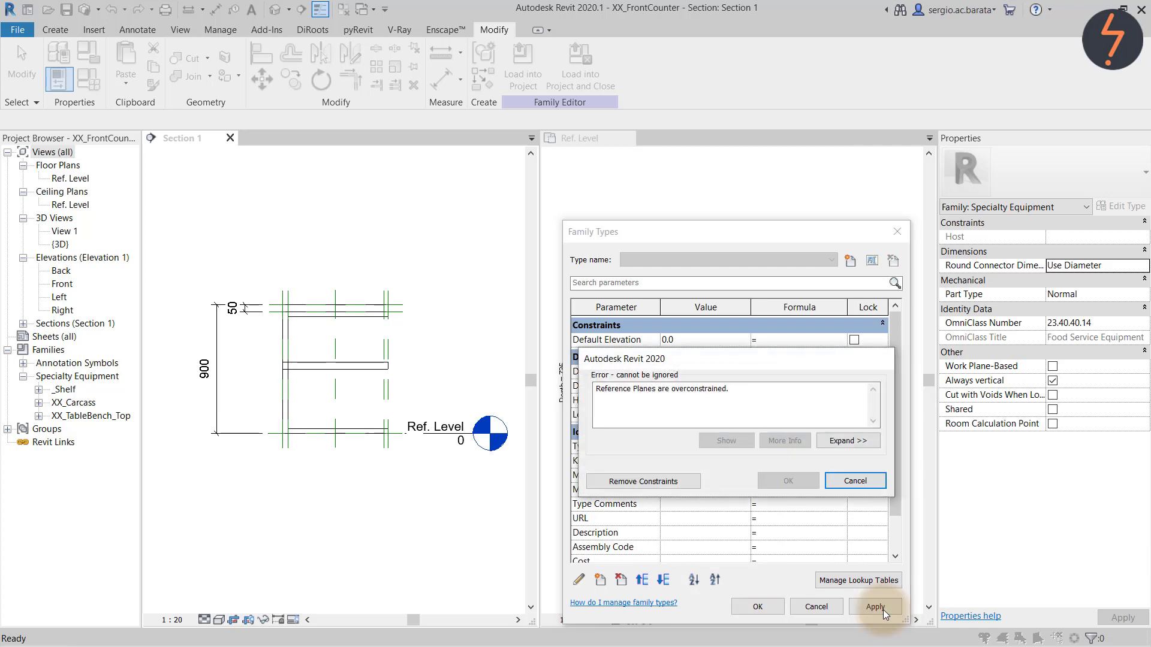
left_click(693, 487)
left_click(763, 606)
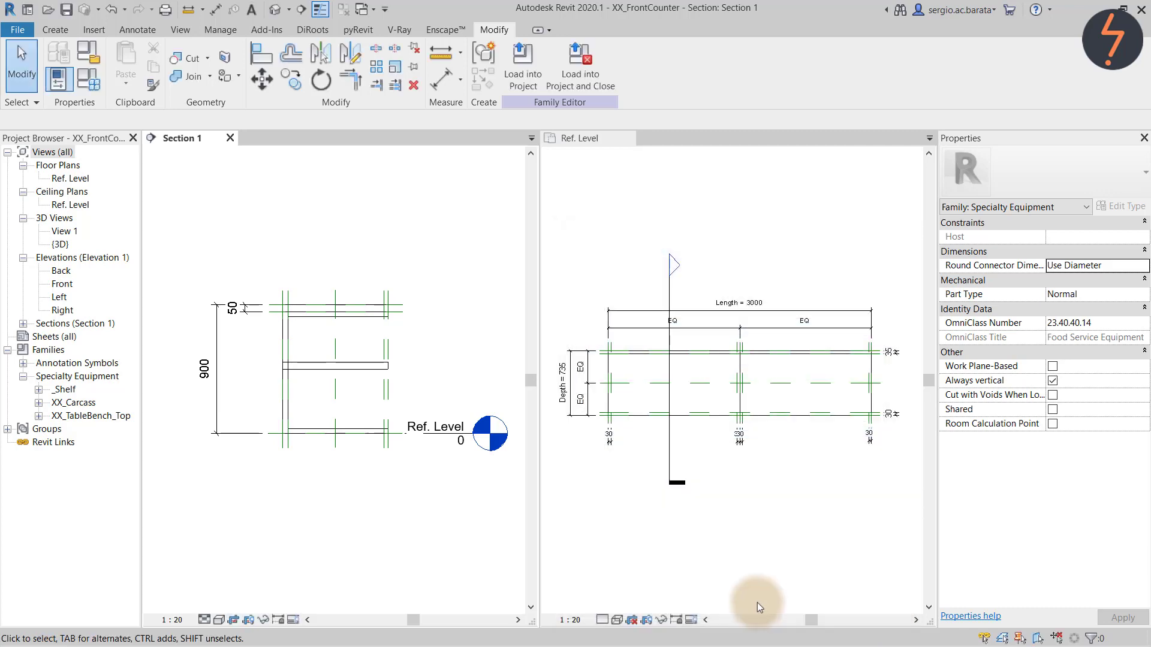
Associate the _Shelf's Depth with the Depth_Shelf parameter
left_click(398, 381)
left_click(367, 365)
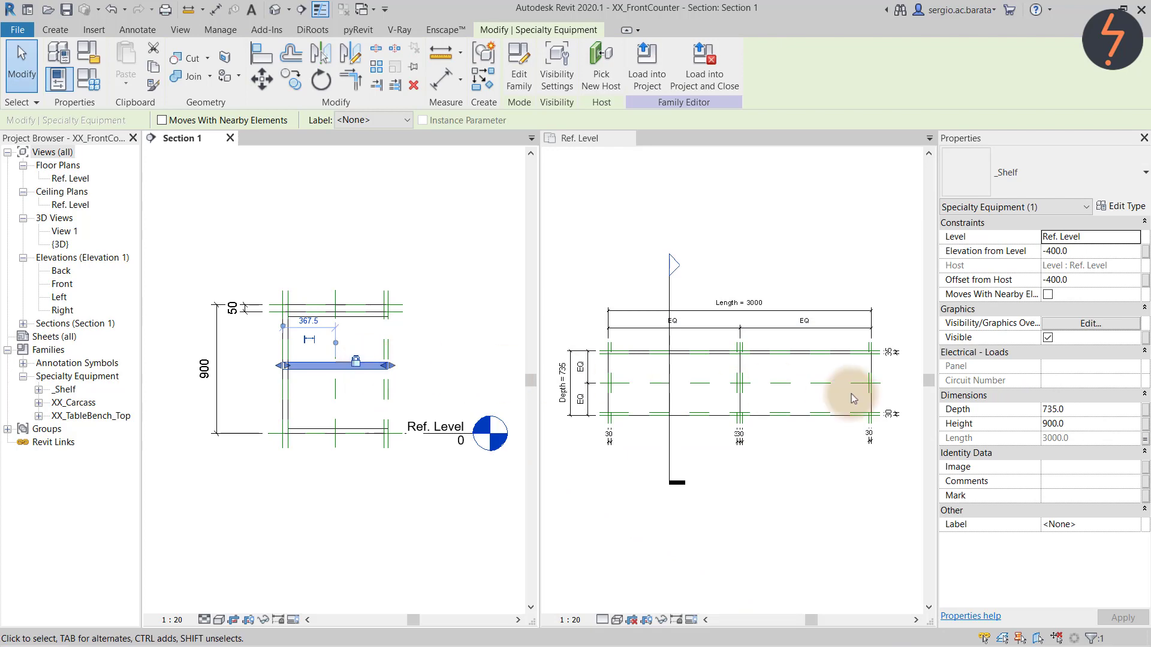
left_click(1145, 409)
left_click(510, 304)
Confirm the Depth_Shelf association and move a horizontal reference plane lower in the section
left_click(603, 458)
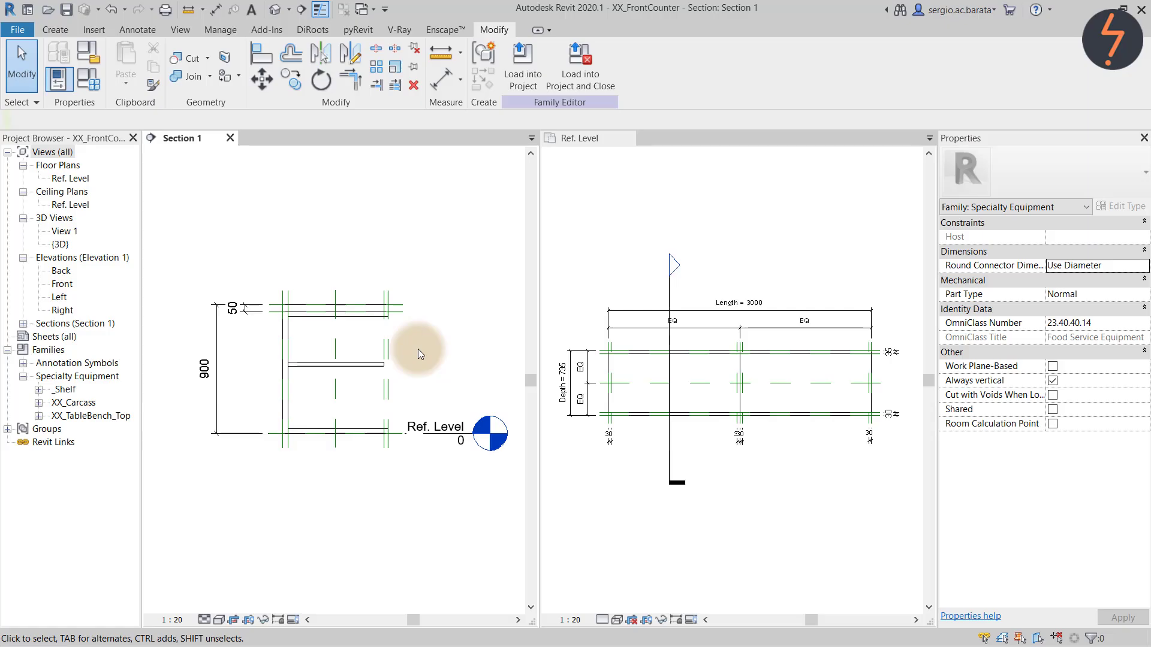
scroll(419, 349, "up", 1)
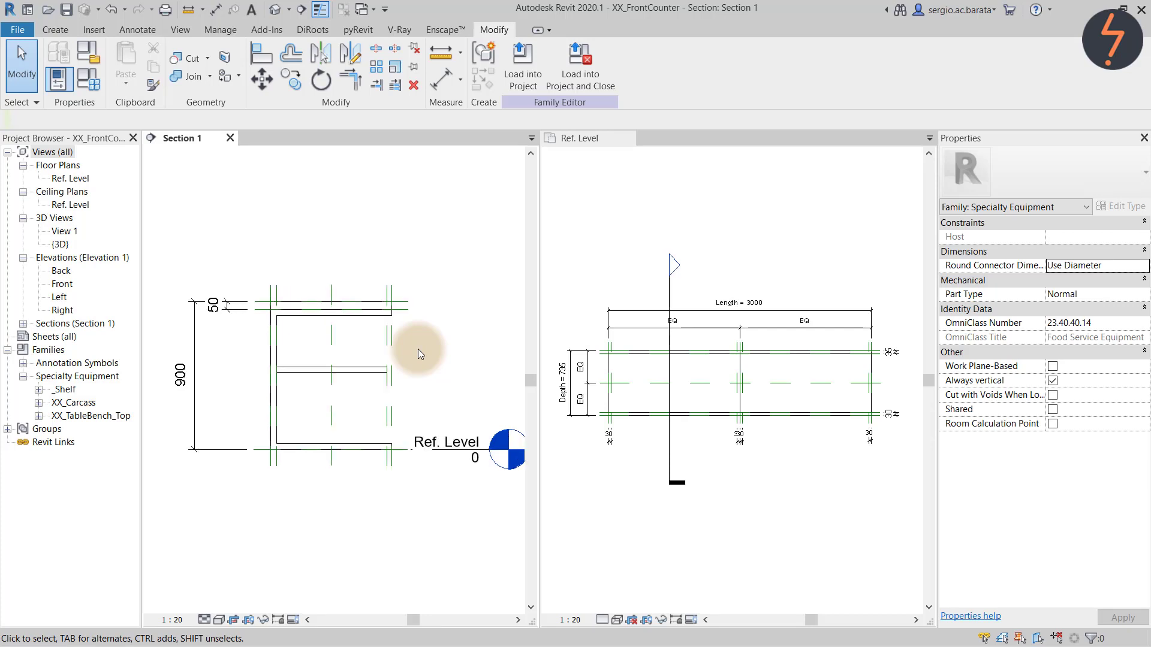
scroll(419, 349, "up", 1)
left_click(408, 307)
left_click_drag(408, 317, 398, 346)
key("m")
key("v")
left_click(404, 354)
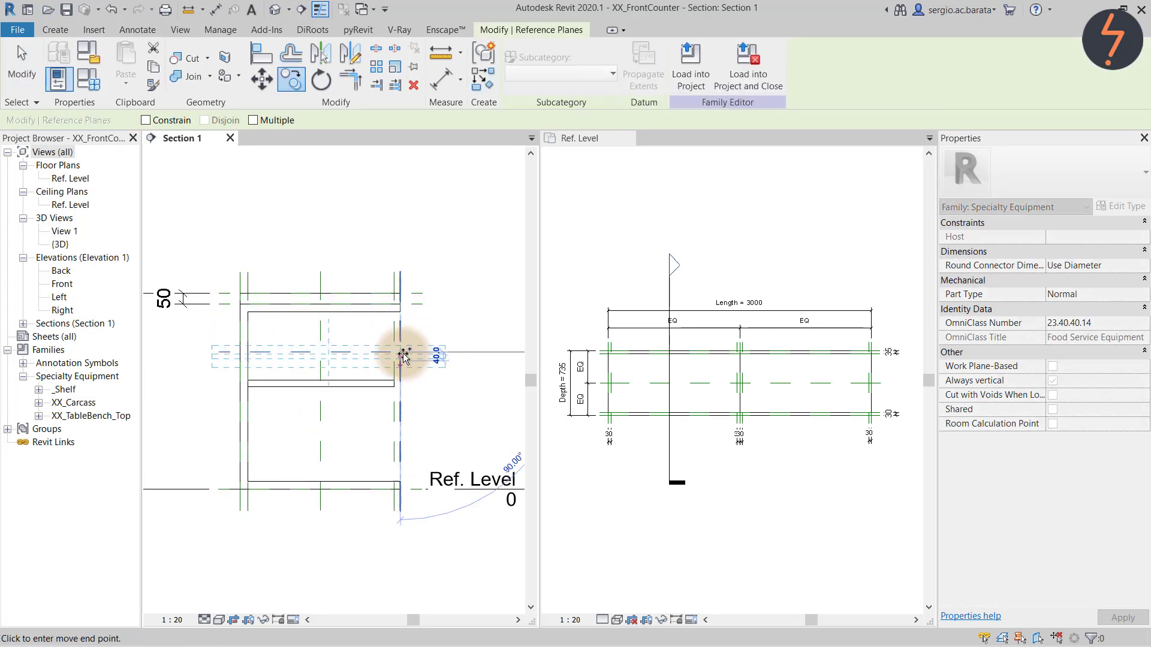
left_click(398, 438)
key("Escape")
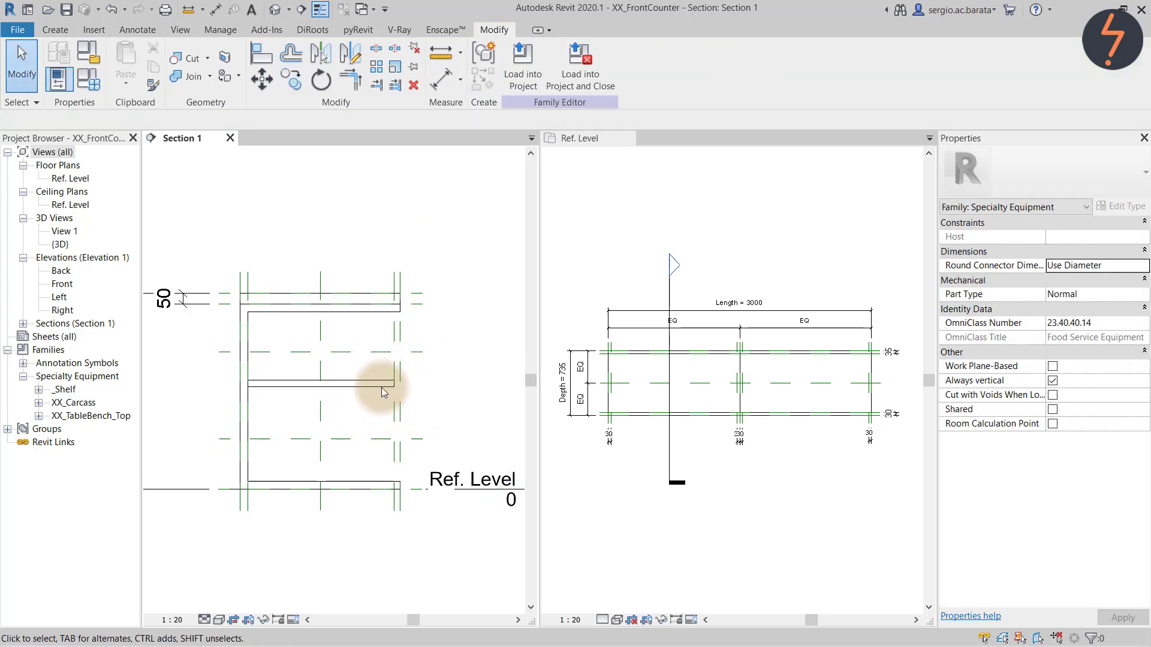
Copy a horizontal reference plane 185 above its original position
left_click(372, 352)
key("c")
key("o")
left_click(372, 351)
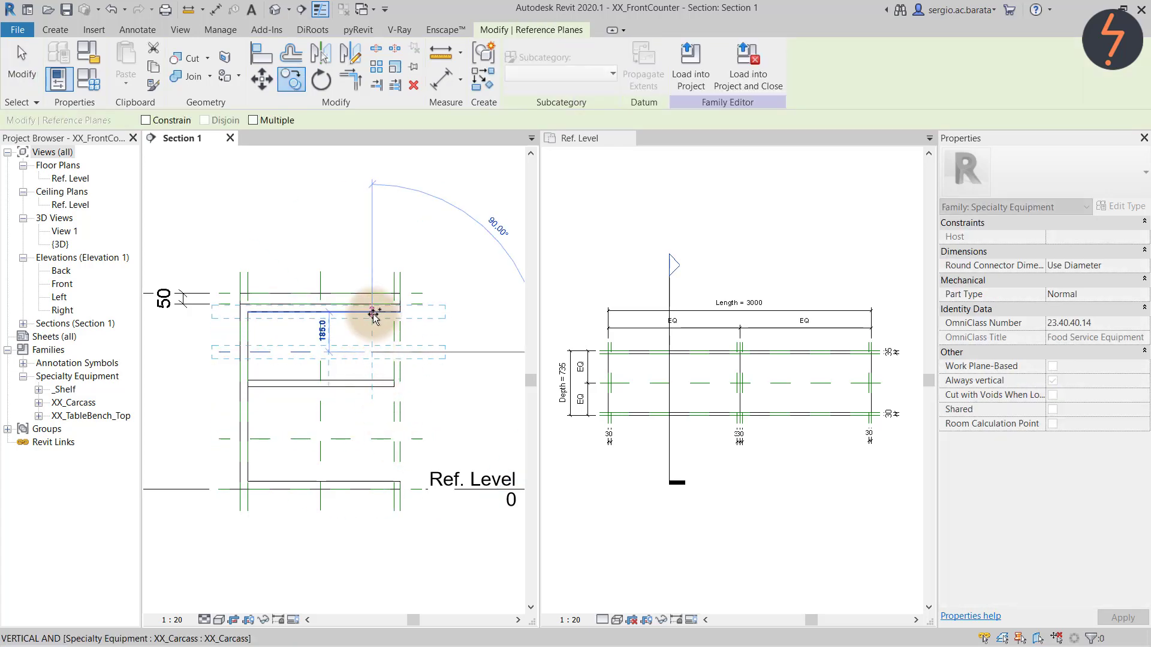
left_click(373, 312)
key("Escape")
Copy the lower reference plane 195 below, then make another copy higher up
left_click(374, 439)
key("c")
key("o")
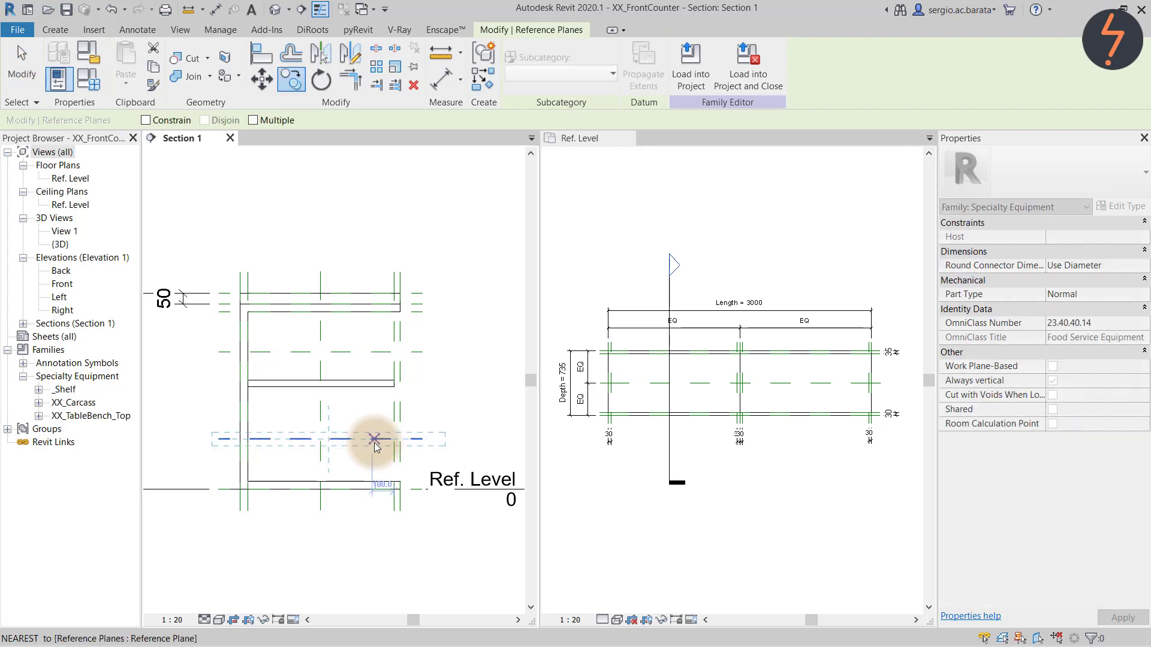
left_click(374, 440)
left_click(373, 480)
key("Escape")
left_click(368, 440)
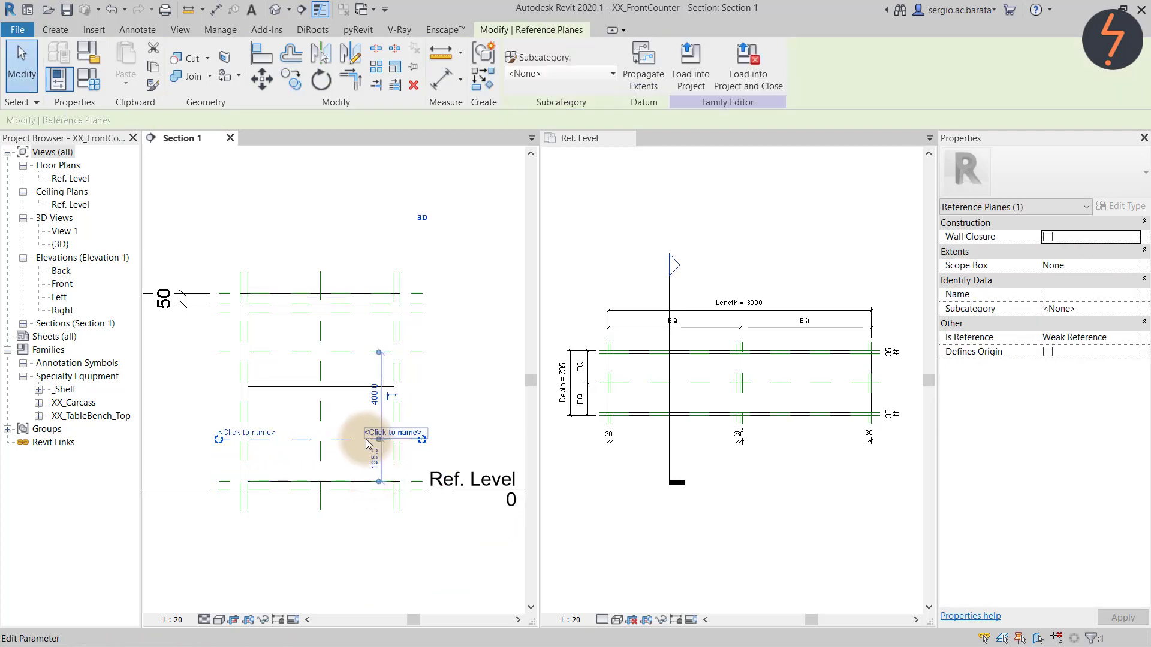
key("c")
key("o")
left_click(368, 440)
left_click(367, 402)
key("Escape")
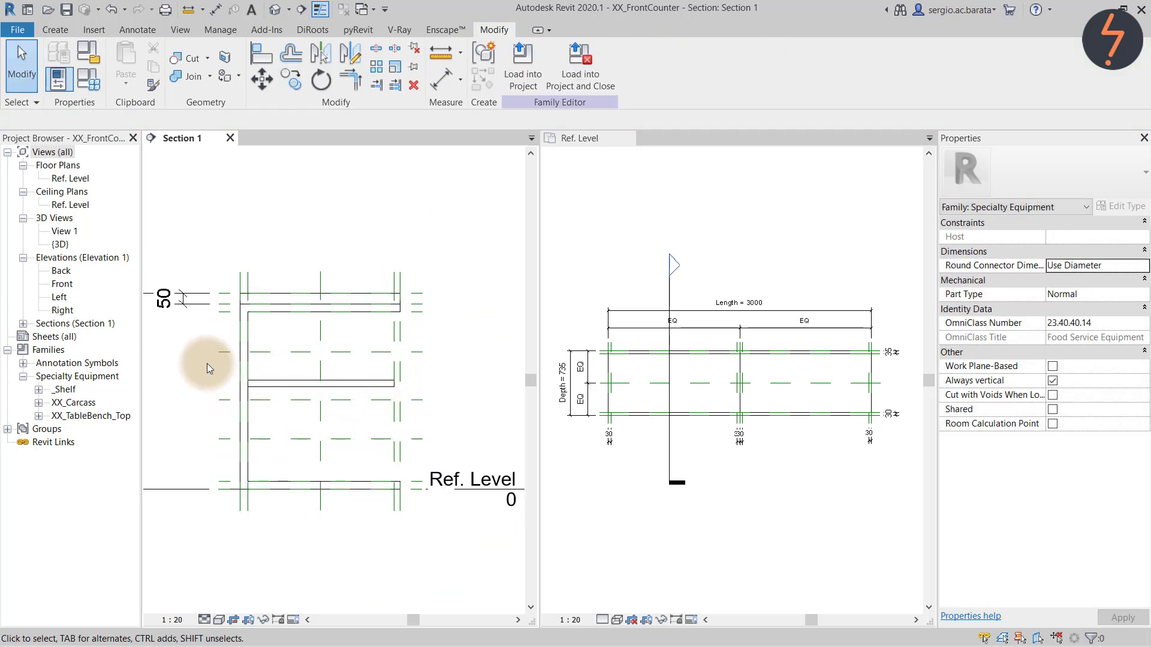
Place an aligned dimension string across all five horizontal reference planes
key("d")
key("i")
left_click(224, 311)
left_click(231, 351)
left_click(225, 400)
left_click(225, 439)
left_click(226, 481)
left_click(188, 459)
key("Escape")
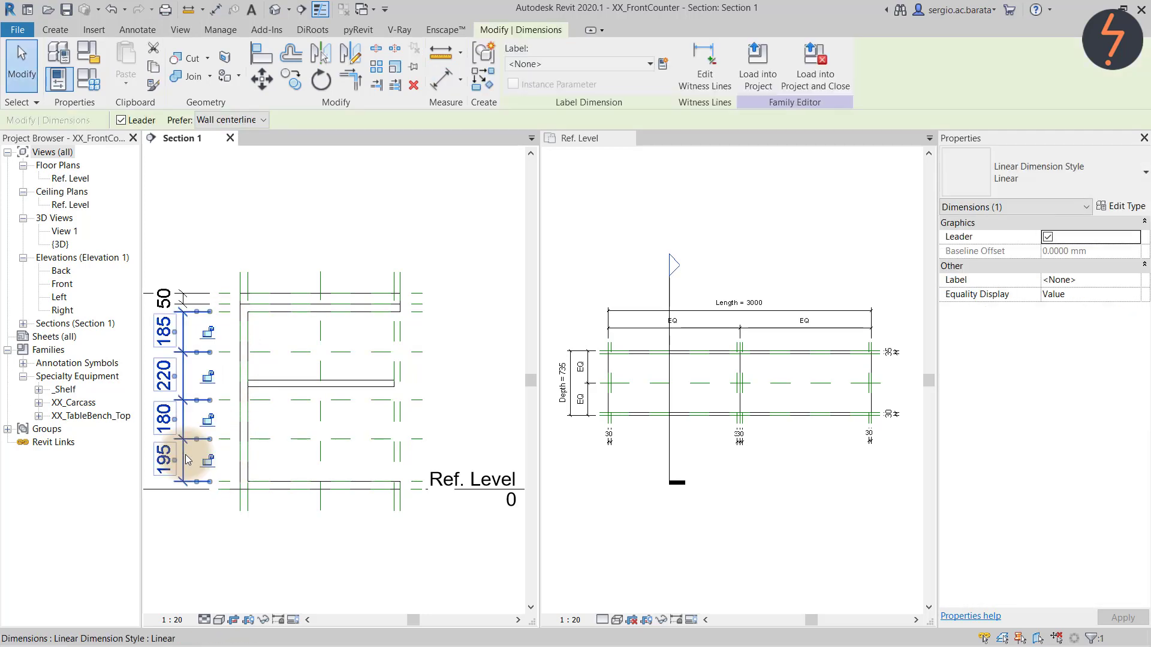
Equalize the dimension string with EQ and restore the previous pan/zoom
scroll(186, 455, "down", 4)
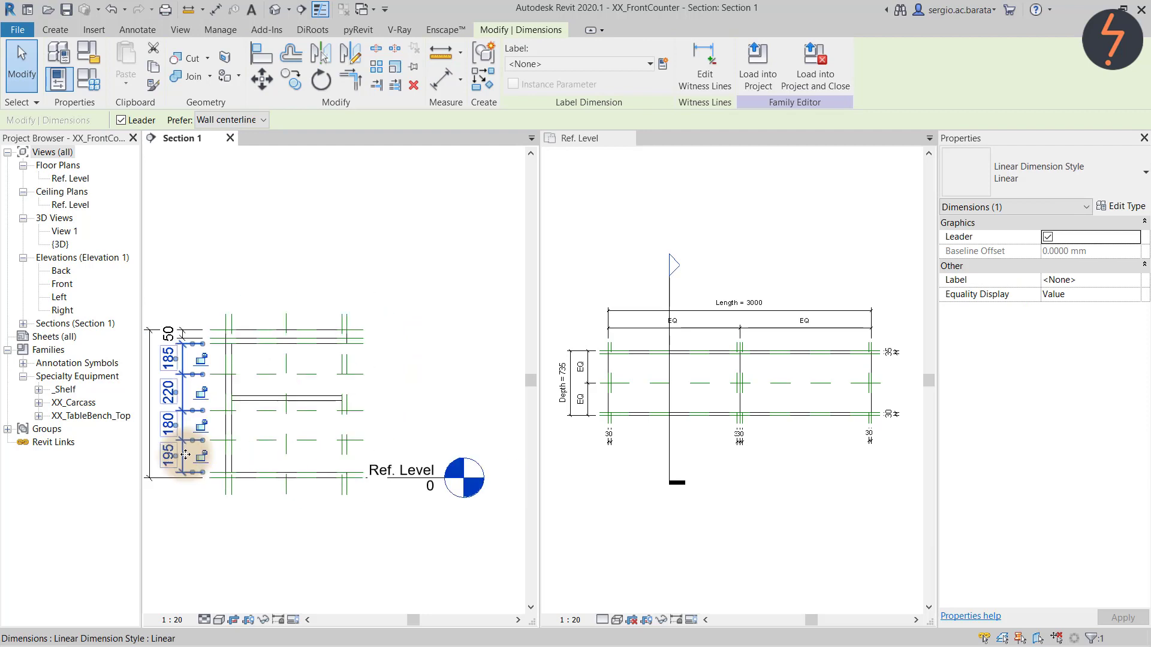
left_click(147, 414)
right_click(181, 486)
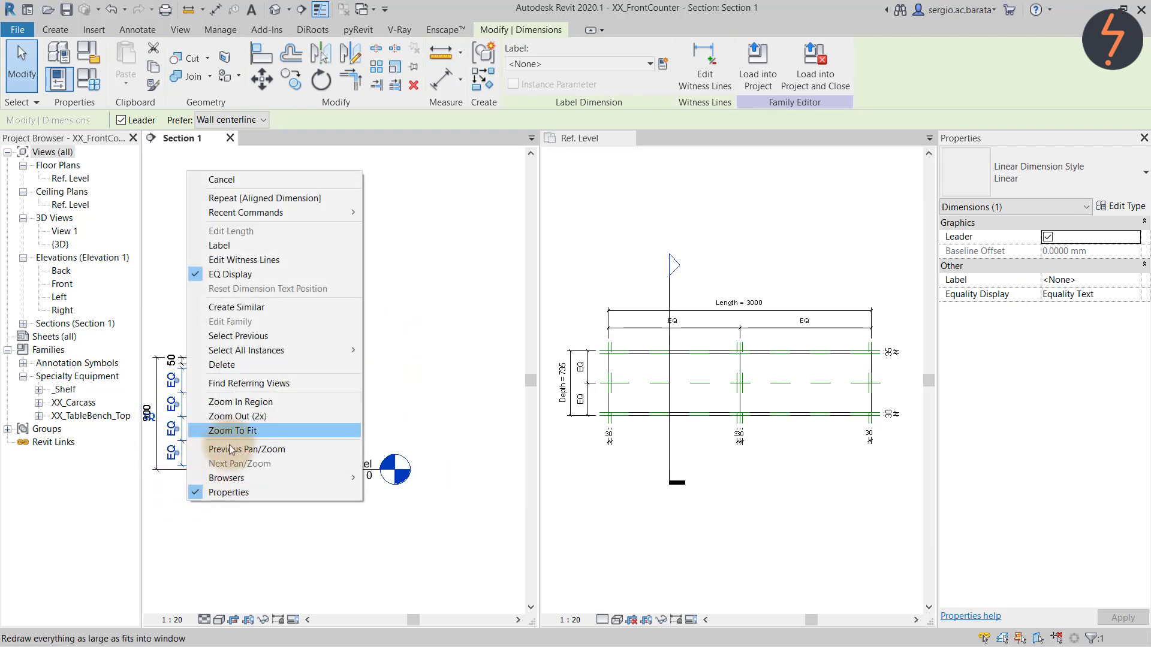
left_click(237, 438)
left_click(238, 458)
Align the shelf onto a reference plane and lock it there
left_click(365, 400)
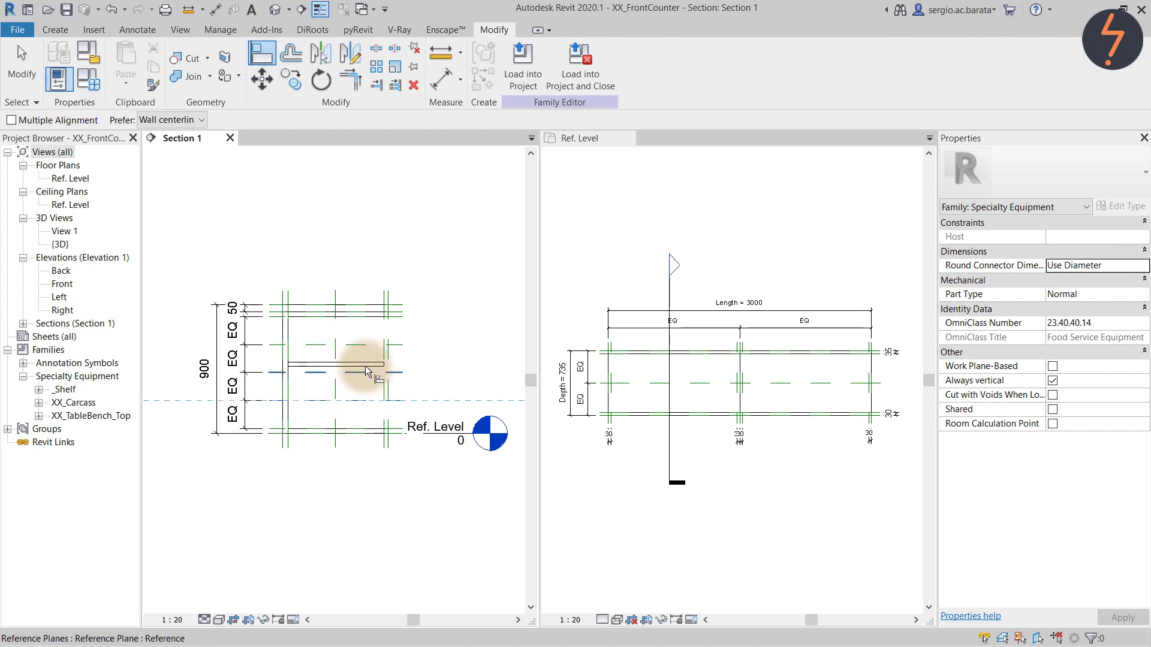
left_click(365, 365)
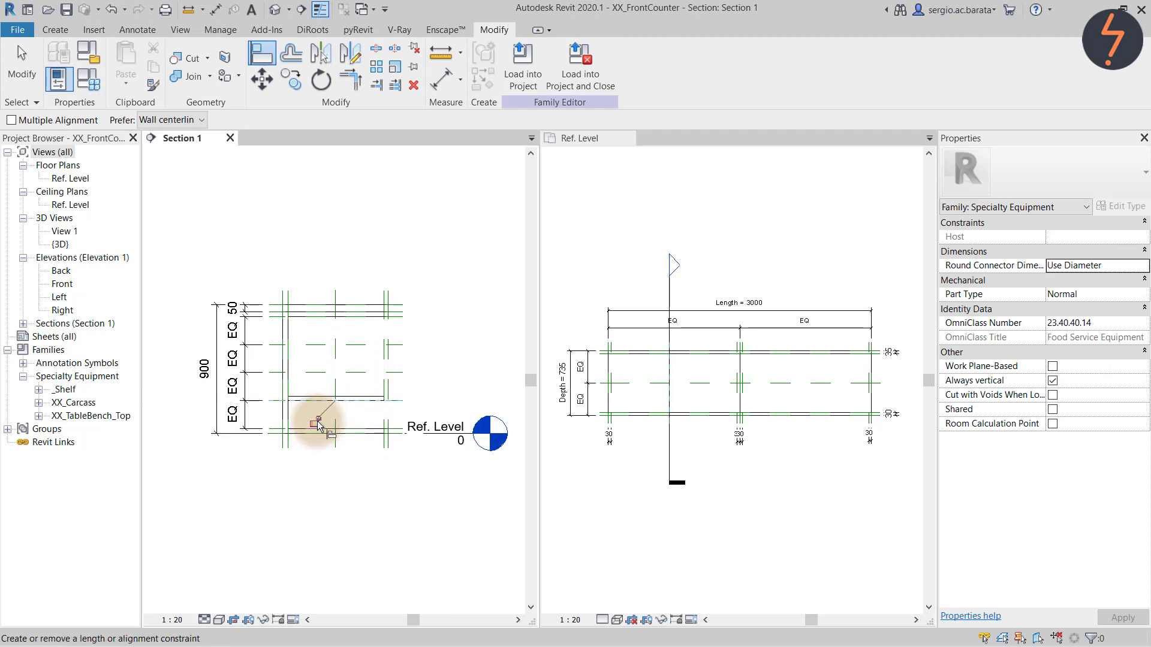
left_click(318, 421)
key("Escape")
key("Escape")
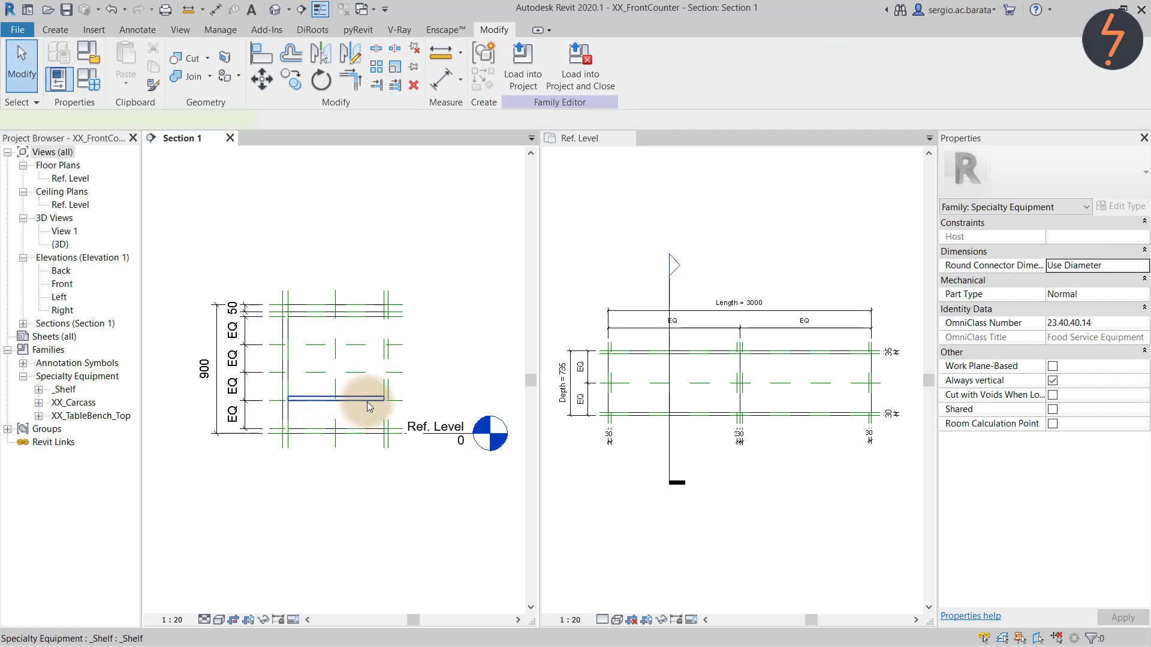
Open the shelf family for editing in its Left elevation view
left_click(367, 399)
left_click(519, 66)
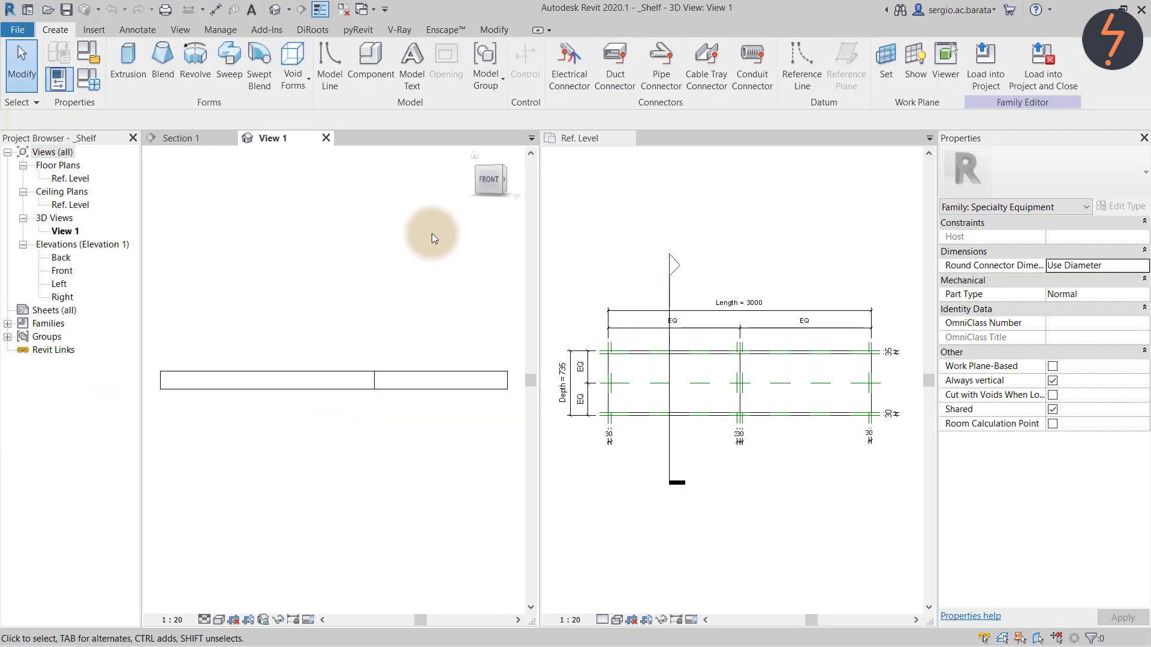
double_click(60, 284)
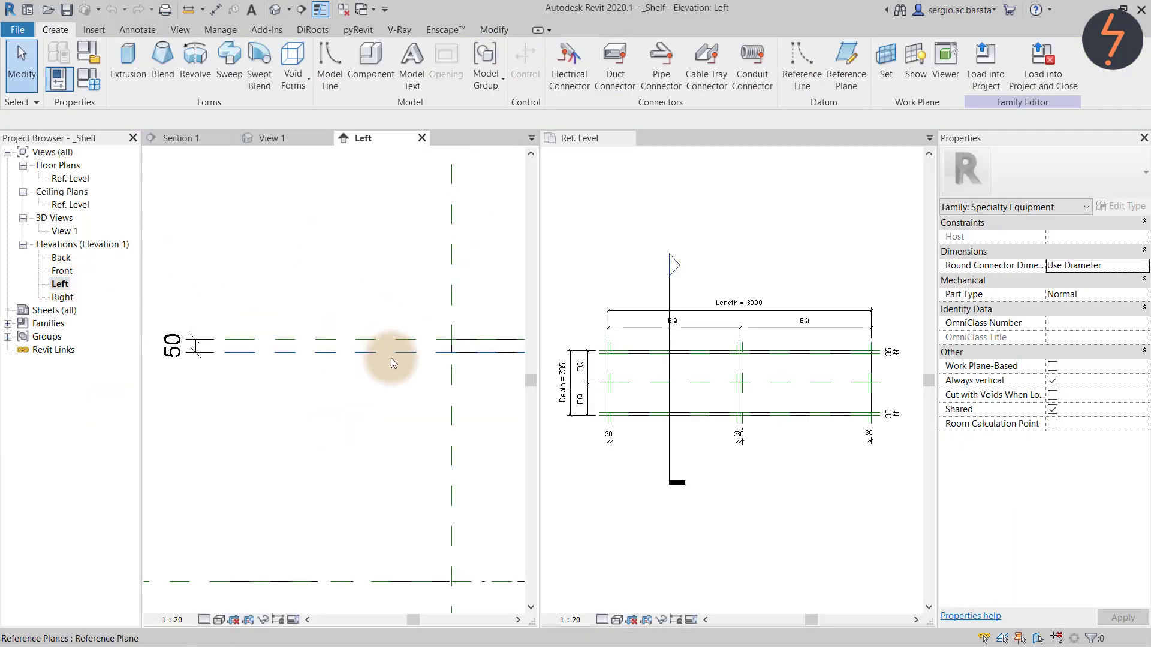
left_click(389, 352)
key("c")
key("o")
left_click(388, 352)
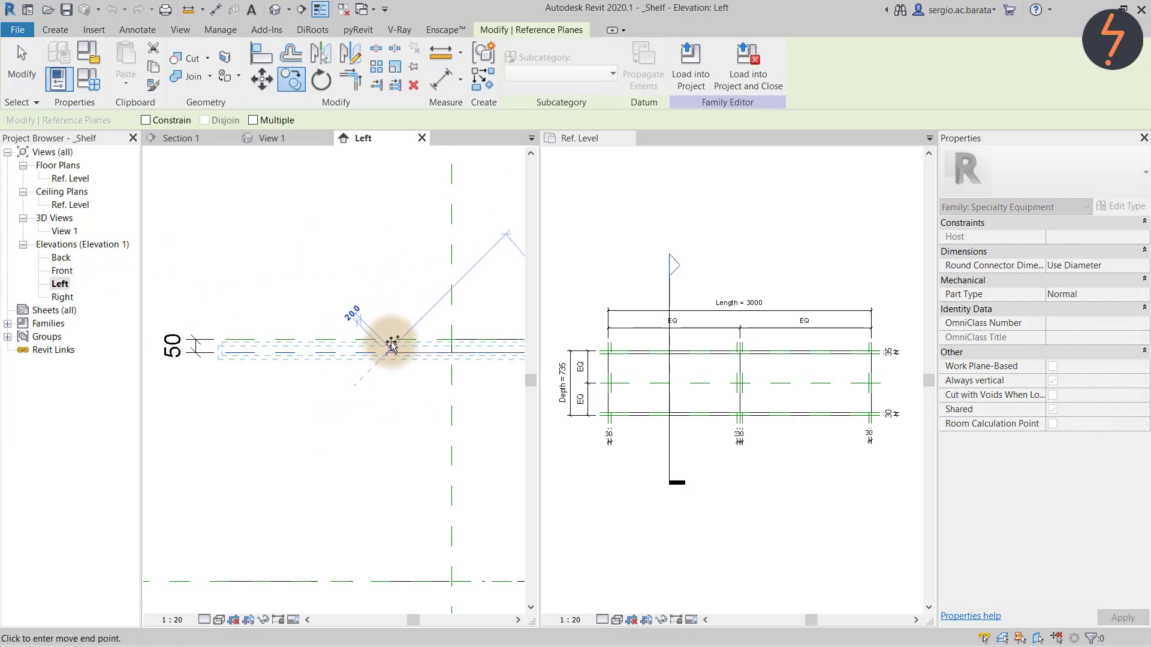
scroll(391, 344, "up", 3)
key("Escape")
key("Escape")
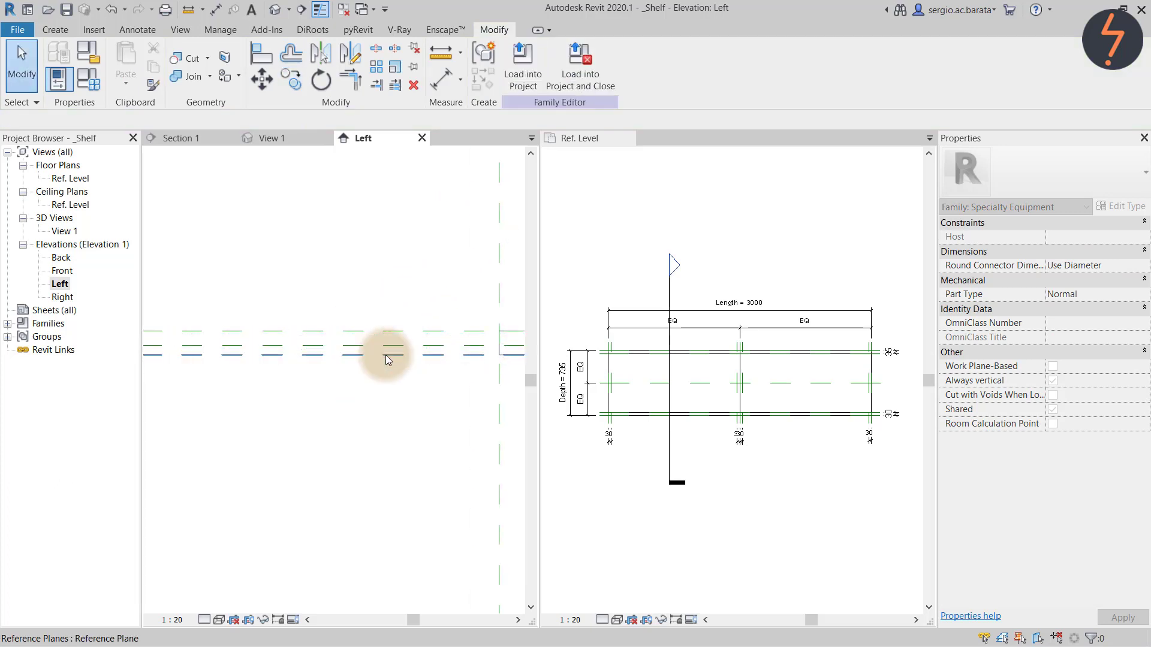
Dimension the three shelf reference planes (230 overall) and set the dimension to EQ
key("i")
left_click(386, 355)
left_click(396, 343)
left_click(403, 331)
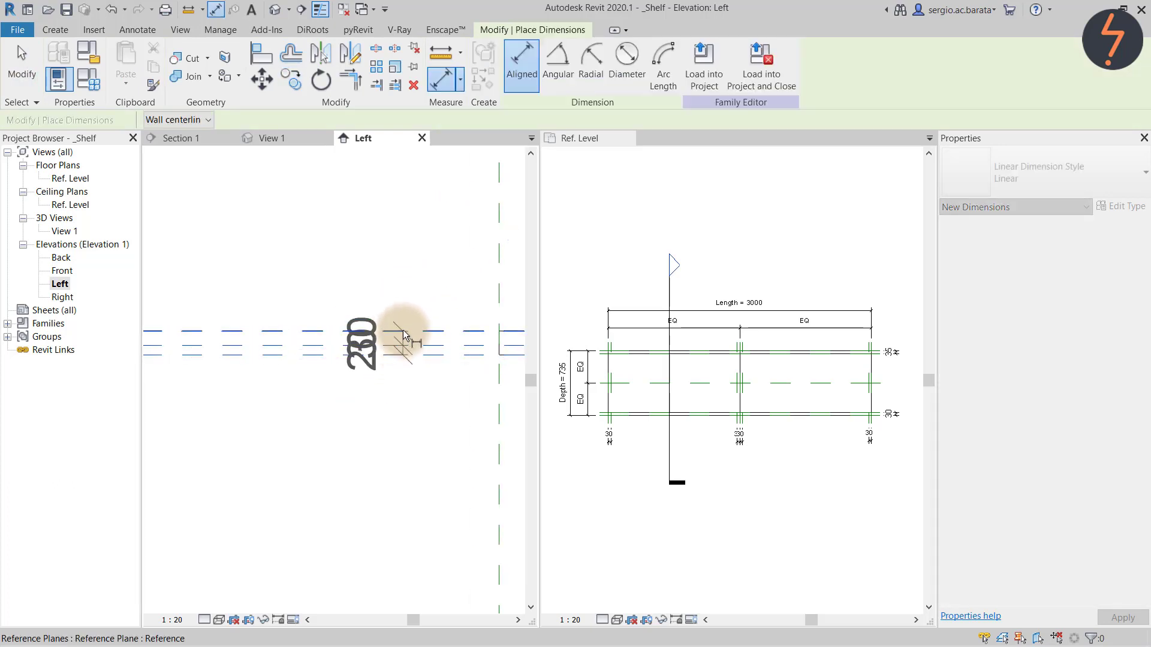
left_click(369, 384)
key("Escape")
key("Escape")
left_click(375, 370)
left_click(242, 342)
left_click(271, 348)
Make the middle shelf plane a Strong Reference and reload the shelf into the counter, overwriting it
left_click(270, 345)
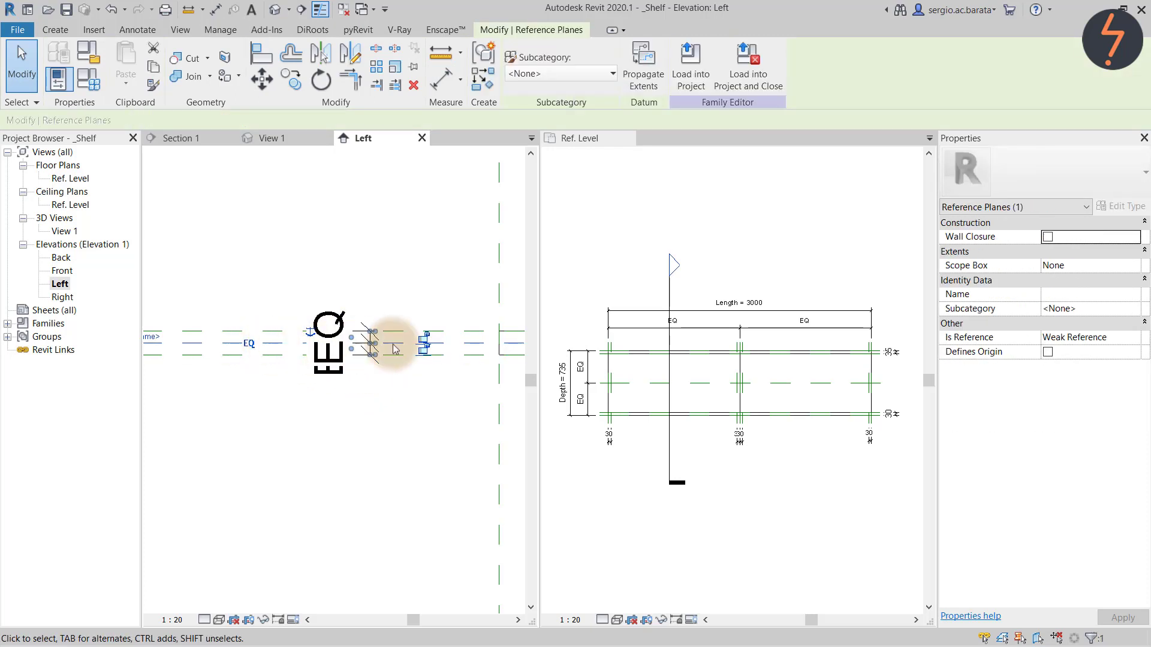
left_click(1124, 339)
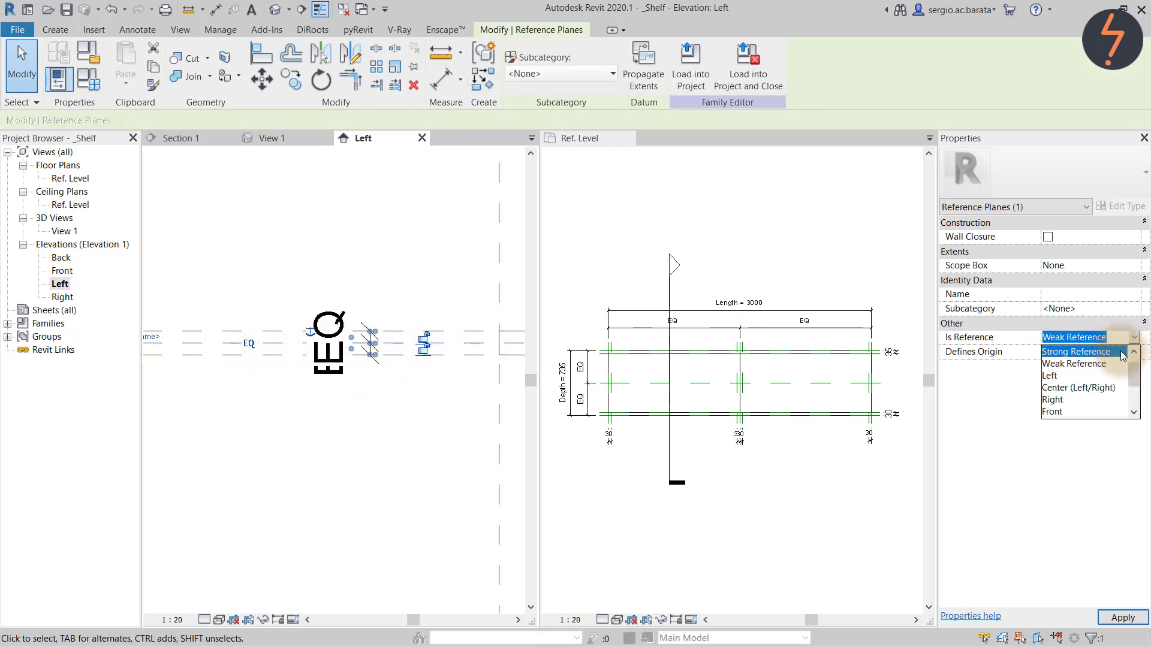
left_click(1115, 352)
left_click(440, 389)
left_click(523, 68)
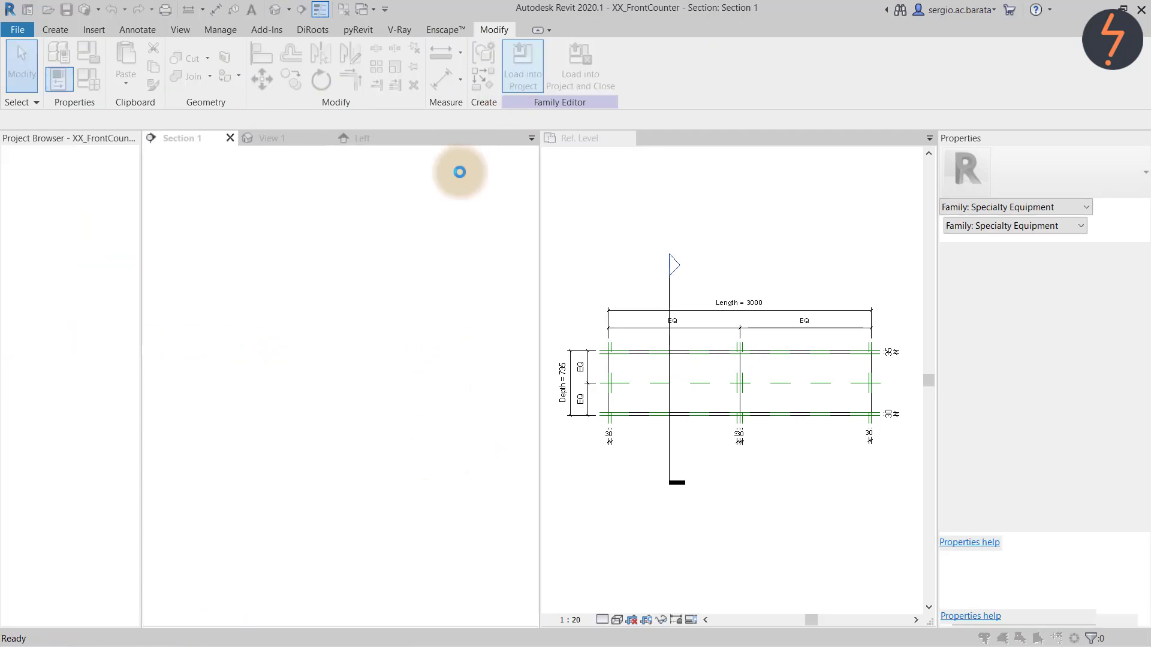
left_click(476, 326)
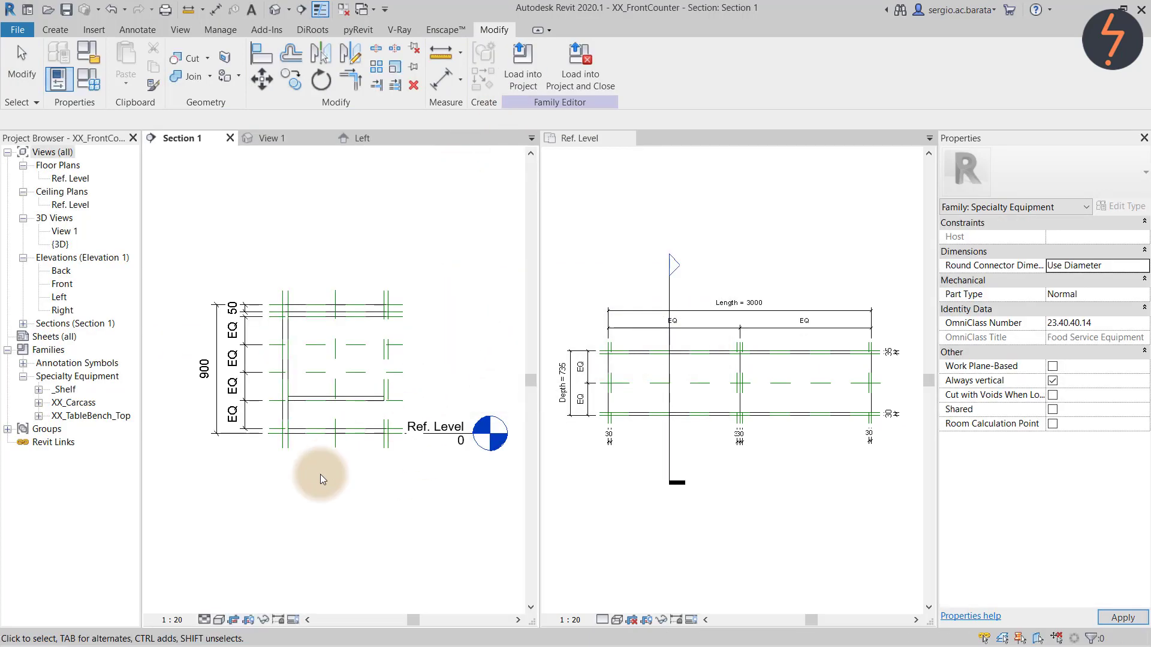
Zoom into the shelf and align it to the reference plane, removing conflicting constraints
right_click(254, 506)
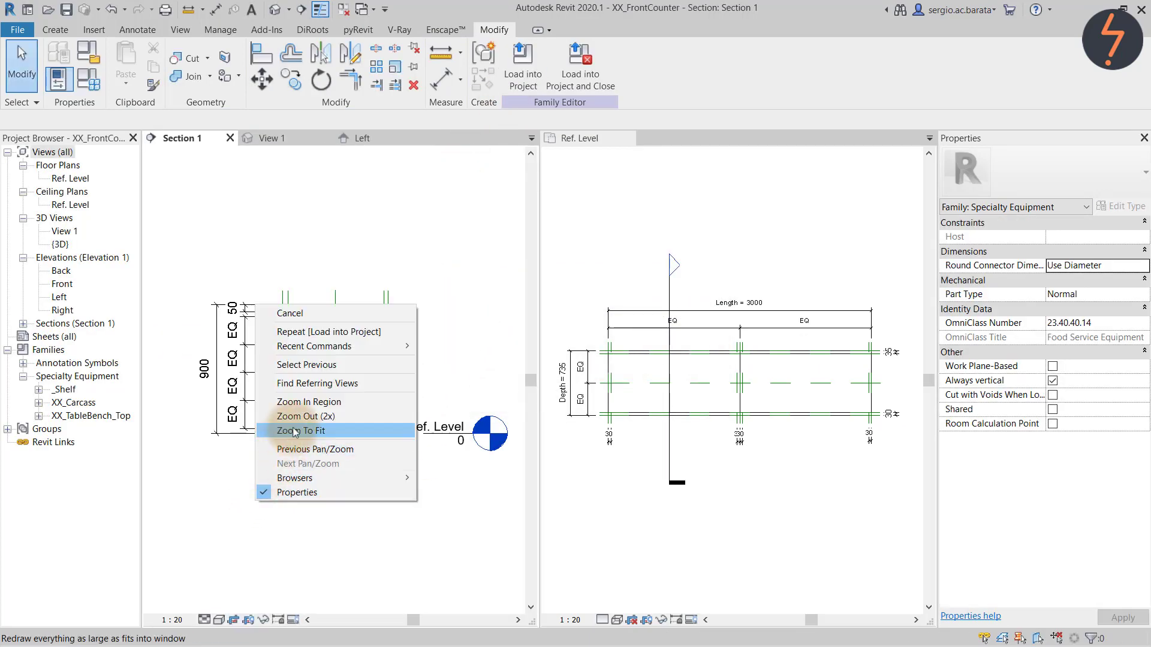
left_click(303, 405)
left_click_drag(260, 470, 418, 363)
key("a")
key("l")
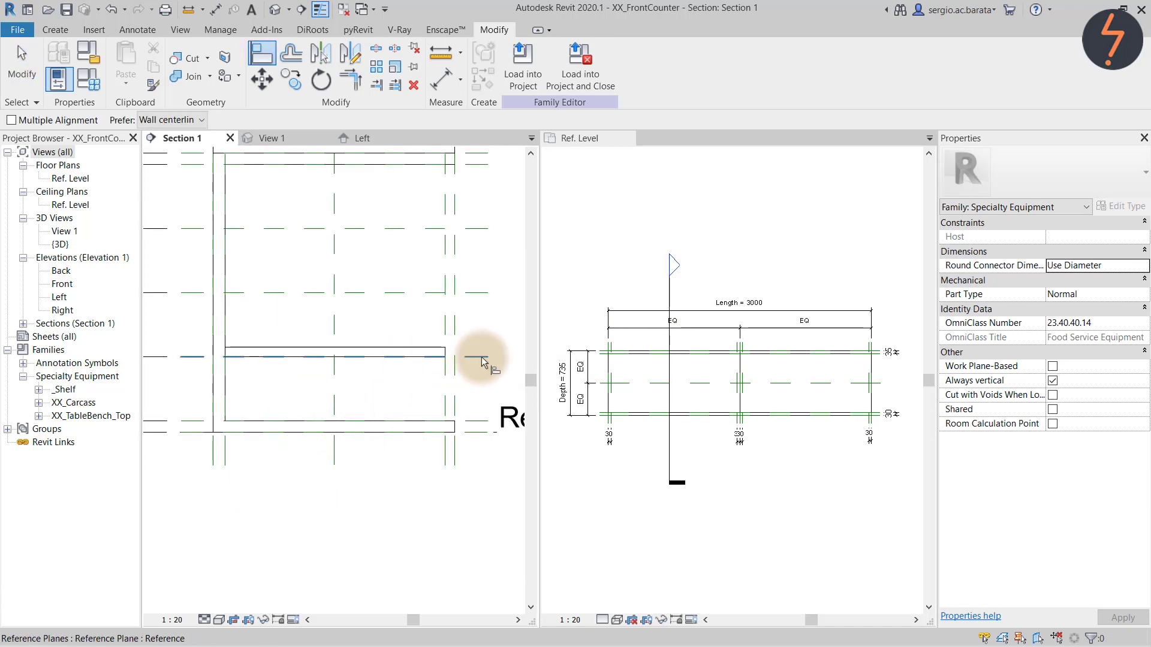
left_click(423, 354)
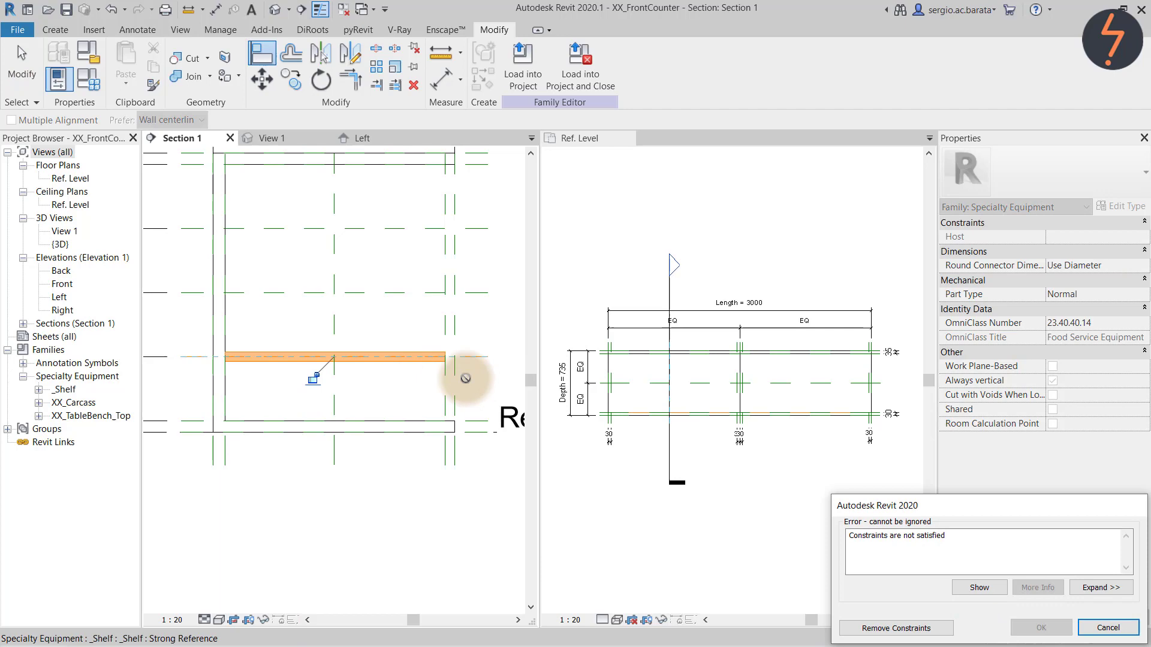
left_click(869, 627)
key("Escape")
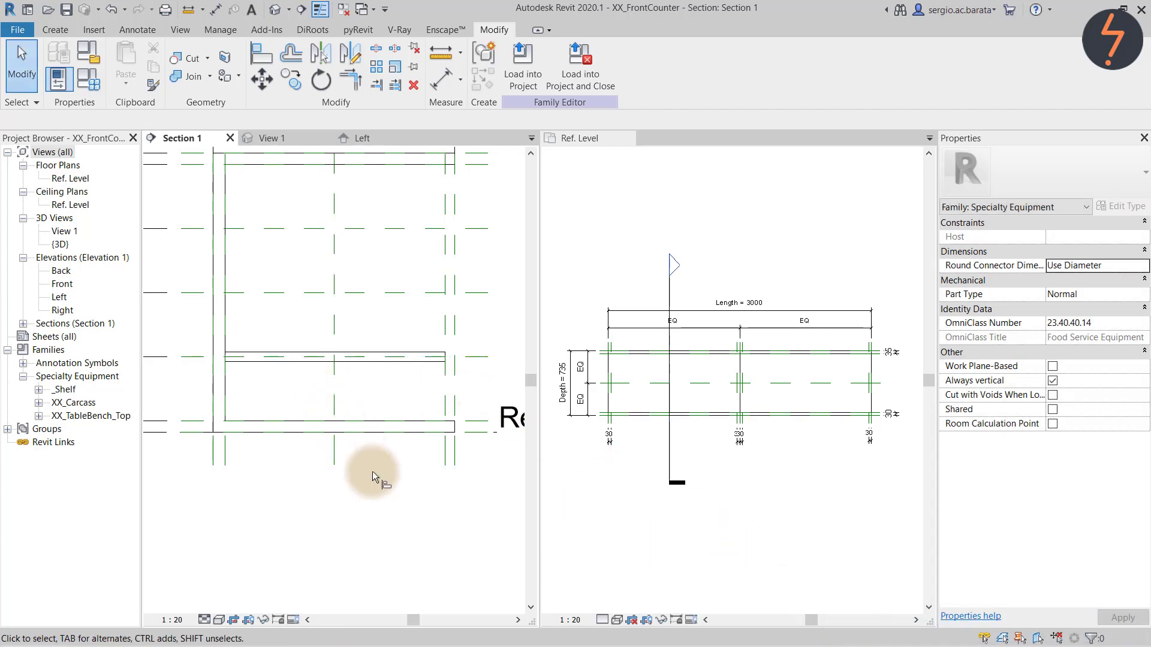
key("f")
key("t")
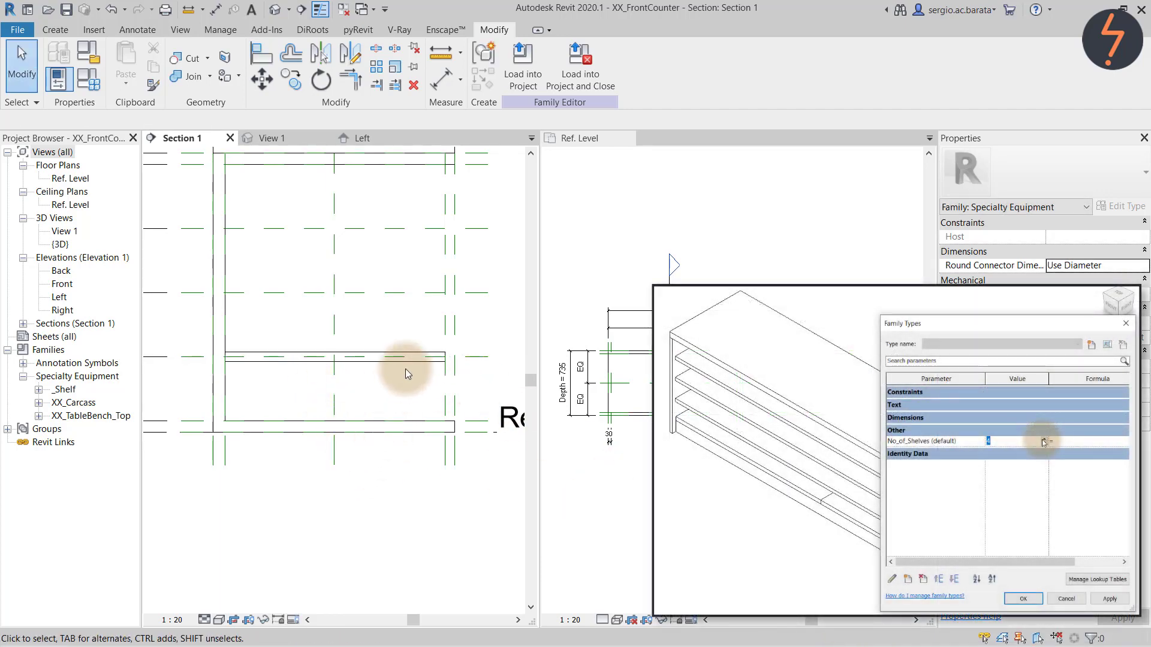
Array the shelf with Move To: Last, count 2, with the last copy 340 above
left_click(1110, 598)
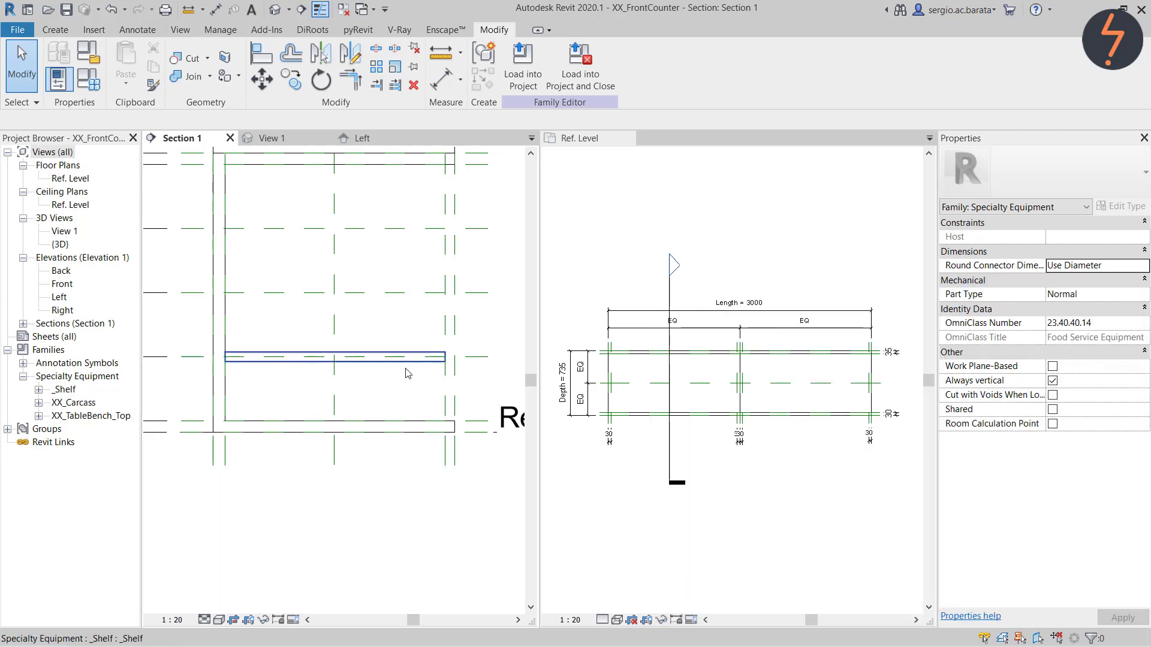
left_click(406, 369)
key("m")
key("v")
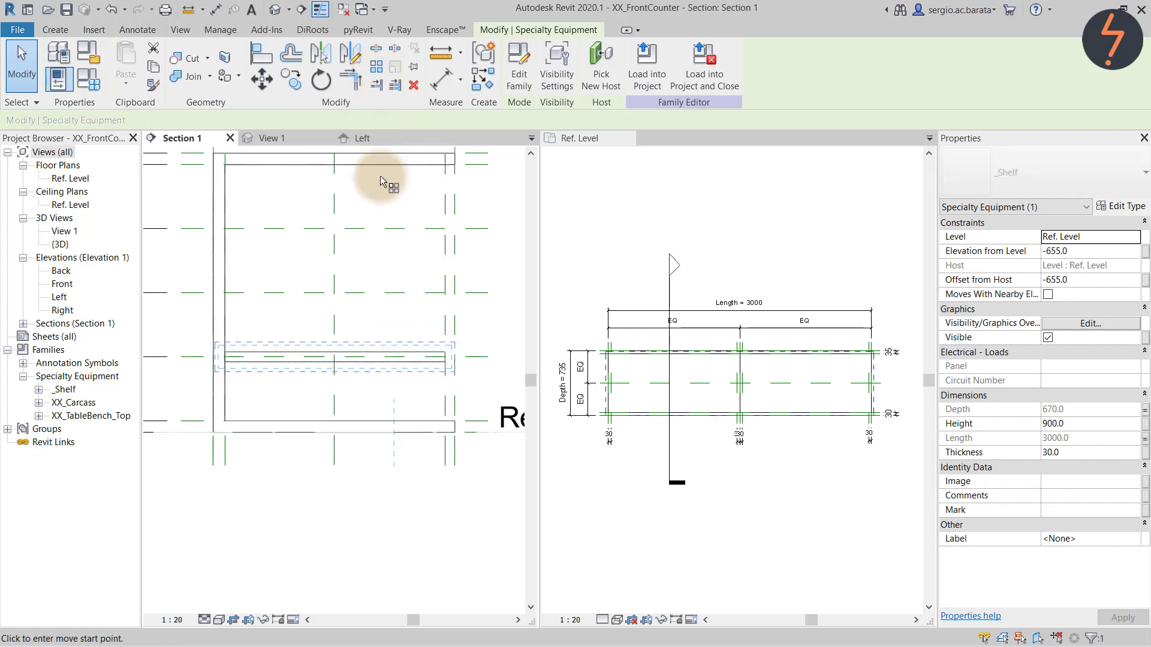
key("a")
key("r")
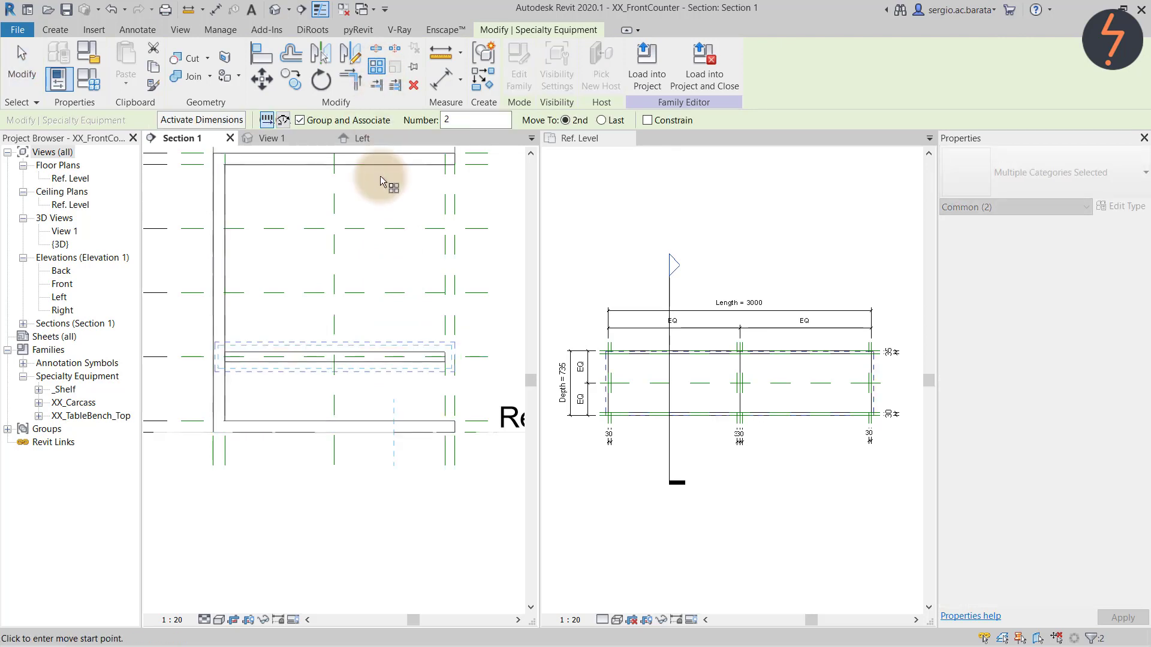
left_click(614, 121)
left_click(496, 358)
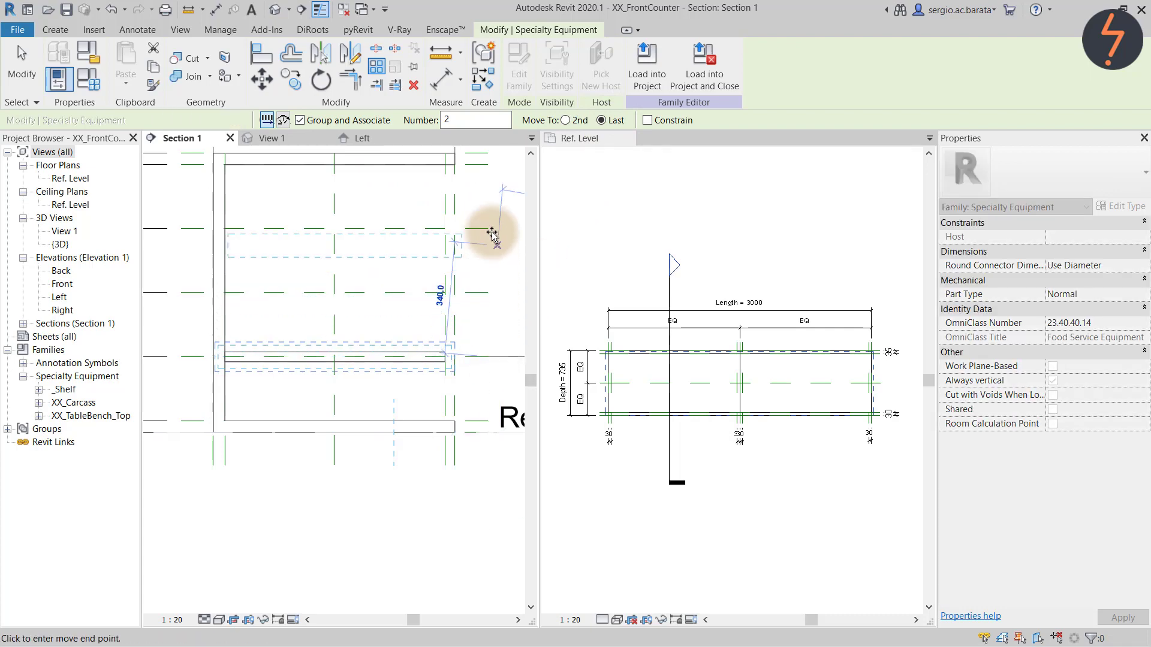
left_click(491, 233)
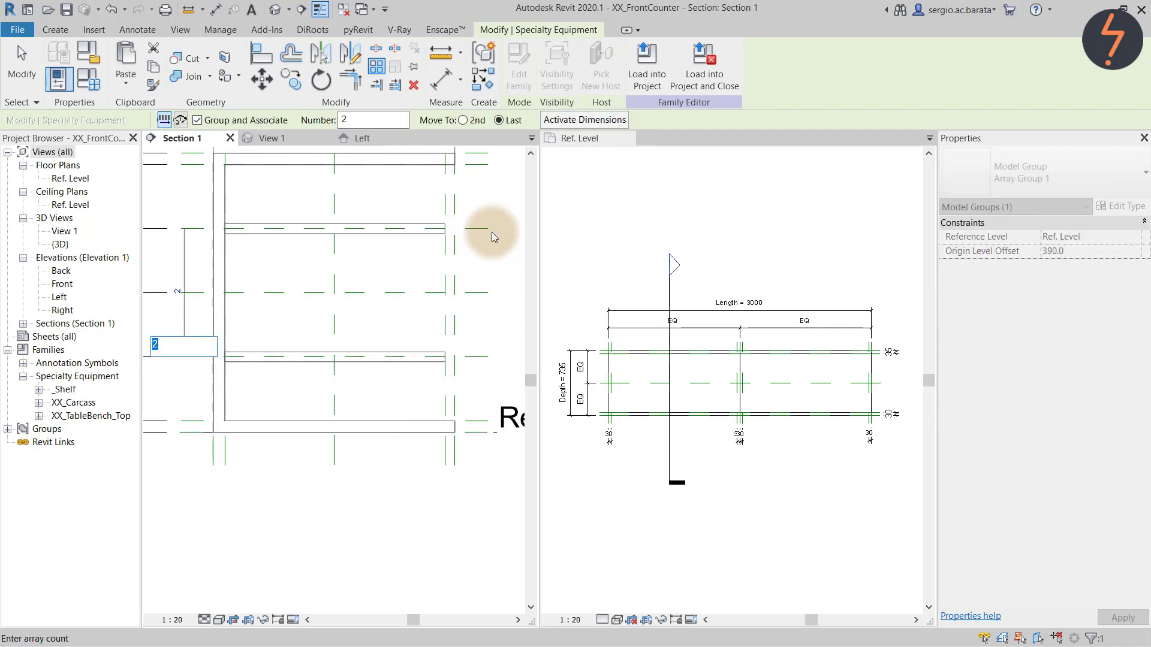
key("Return")
Select the array count and bring up its Label choices
left_click(239, 357)
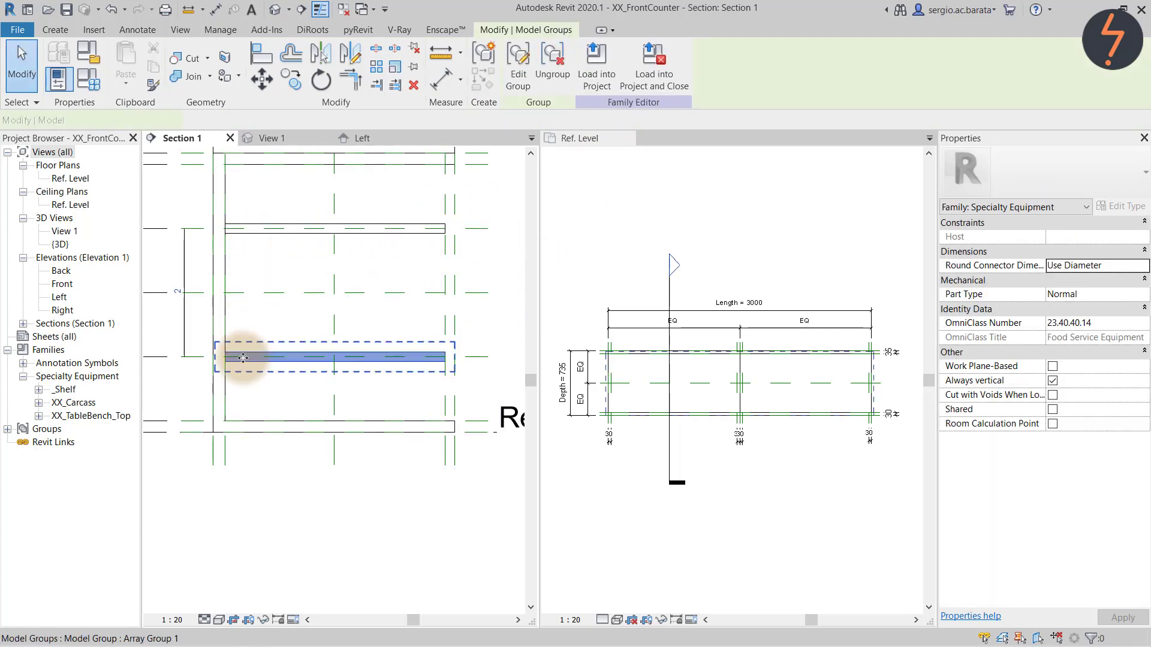
left_click(186, 341)
left_click(240, 120)
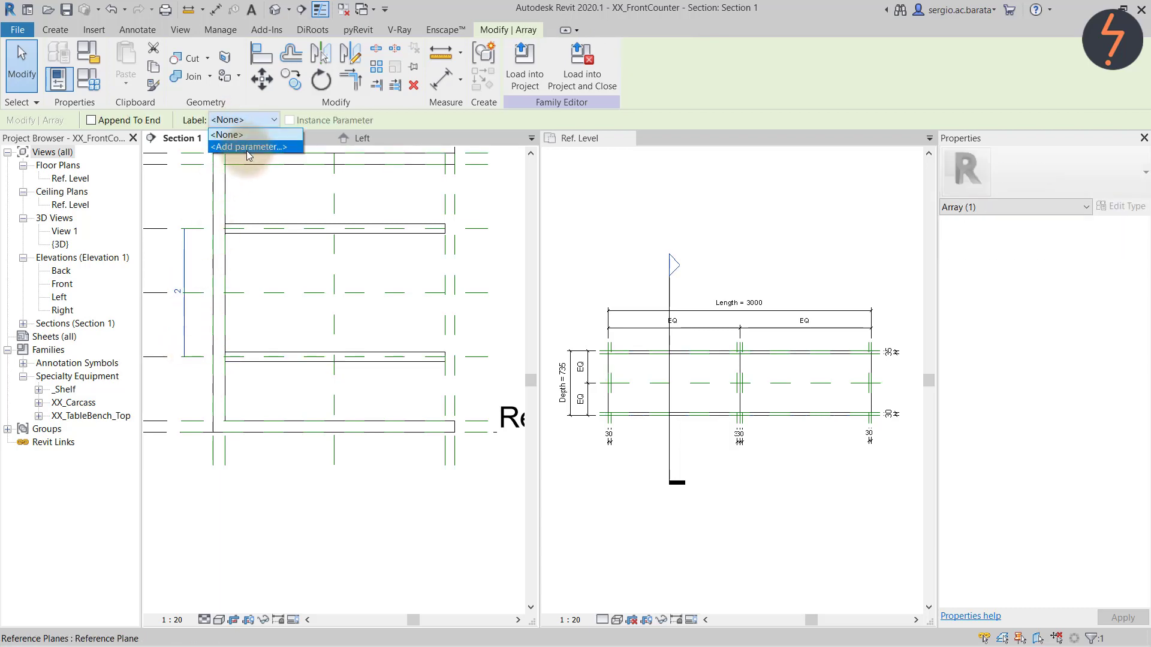
Create the instance parameter No_of_Shelves as the array count label
left_click(248, 149)
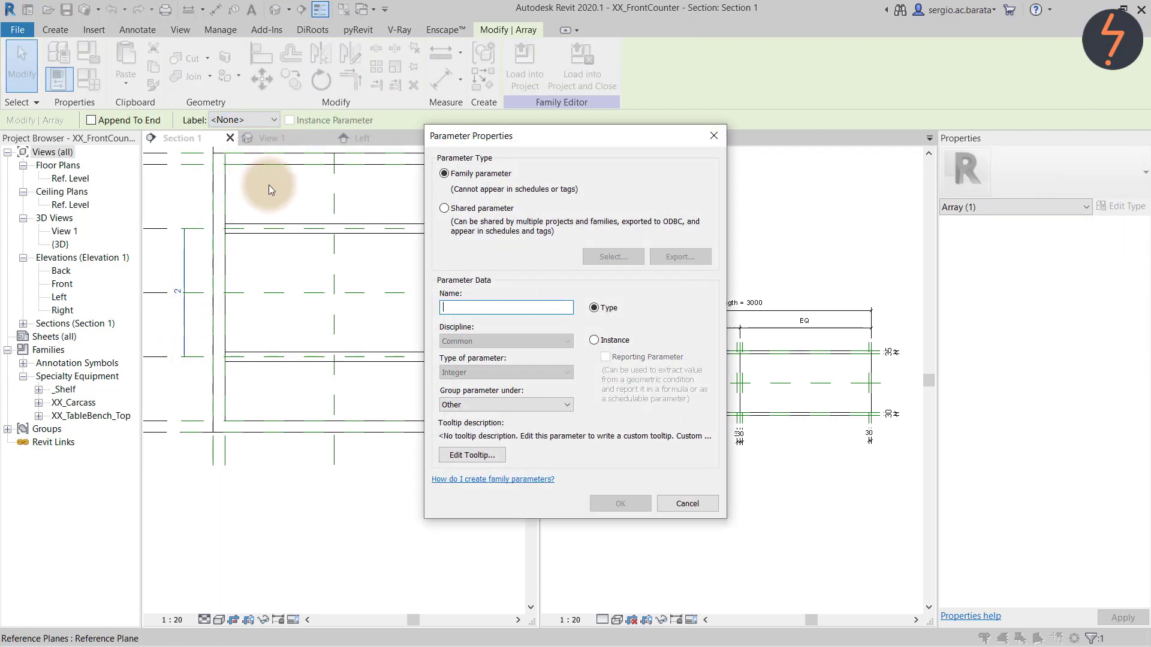
type("No")
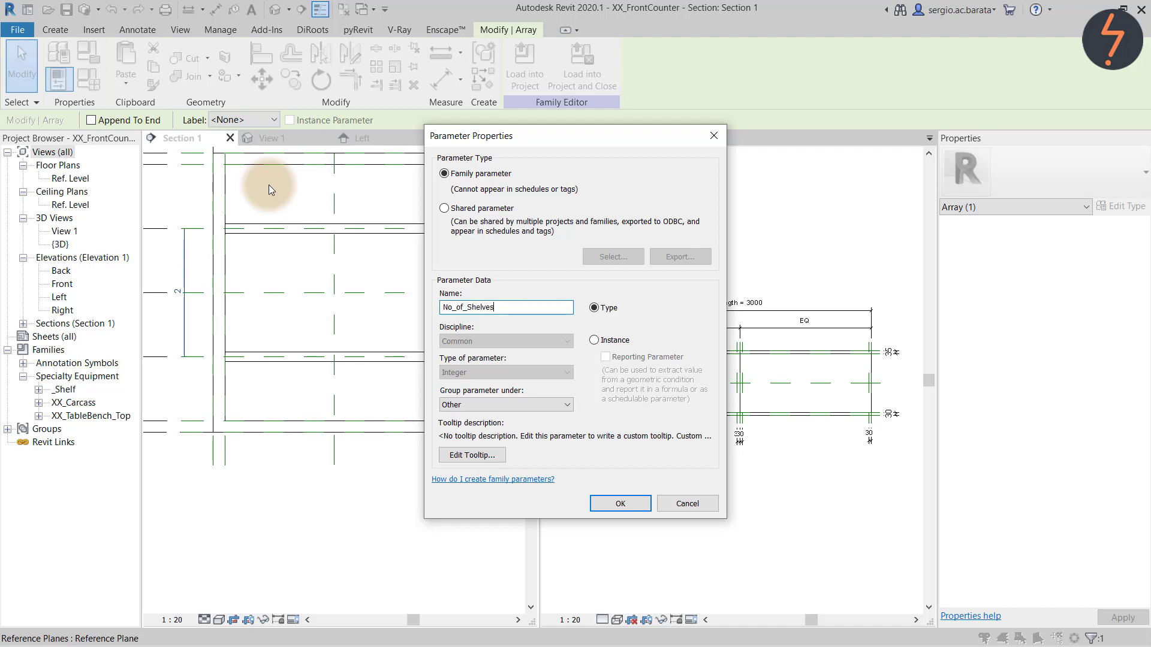
type("_of_Shelves")
left_click(593, 340)
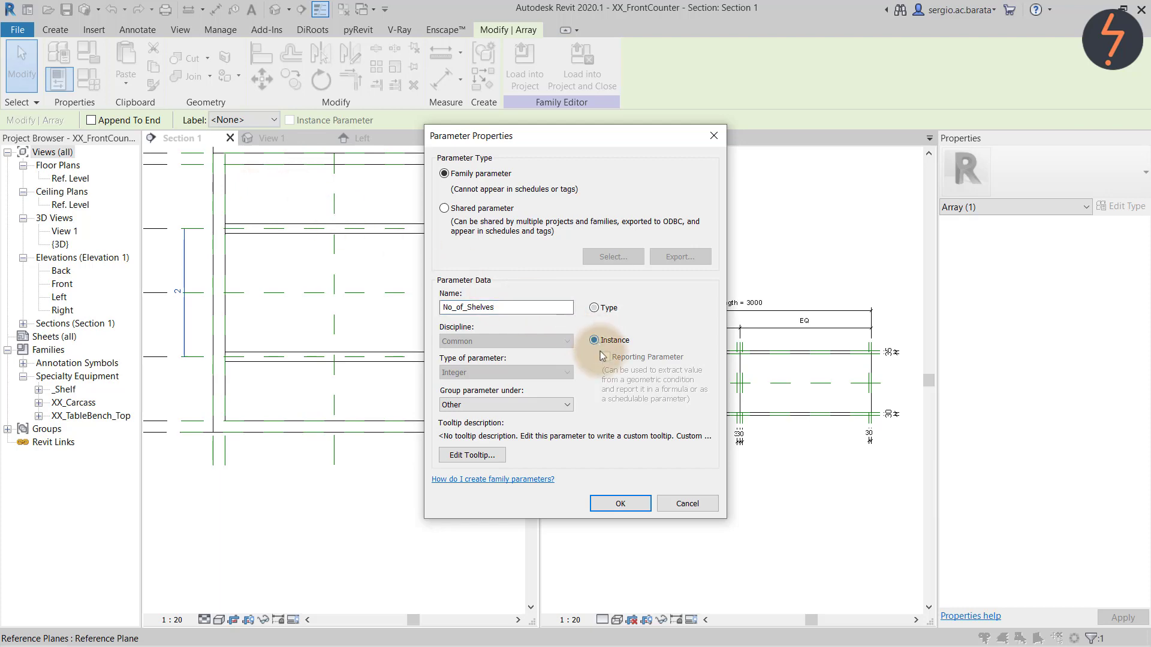
left_click(623, 504)
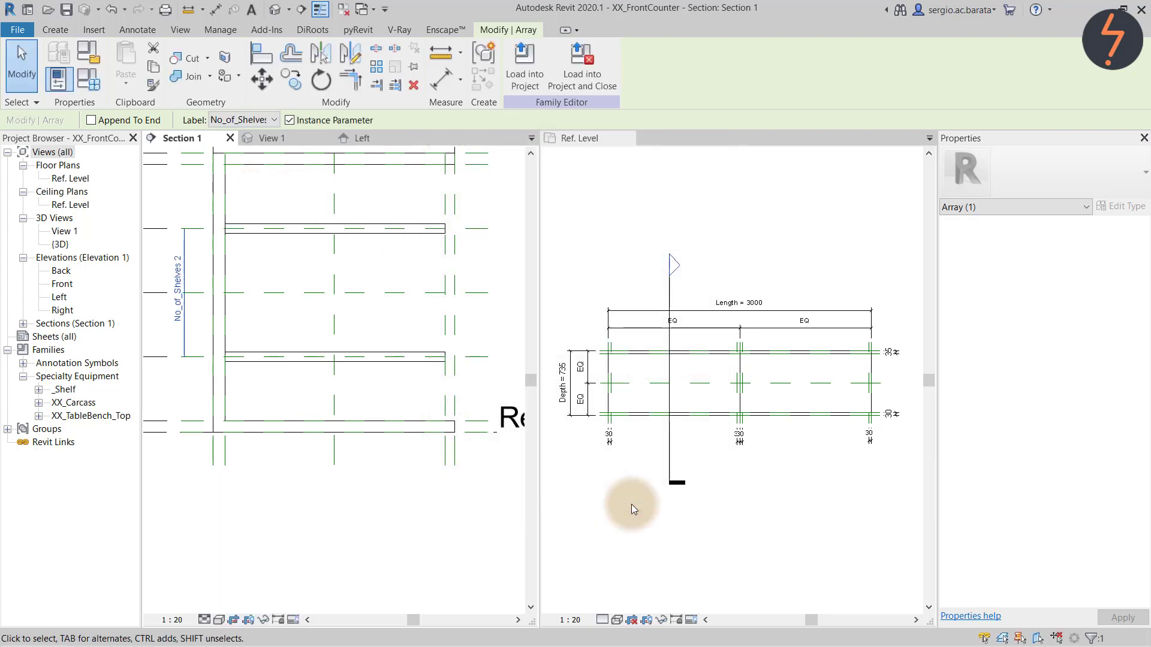
Set No_of_Shelves to 3 in Family Types, then view the counter in 3D
left_click(87, 75)
double_click(743, 447)
type("3")
left_click(869, 607)
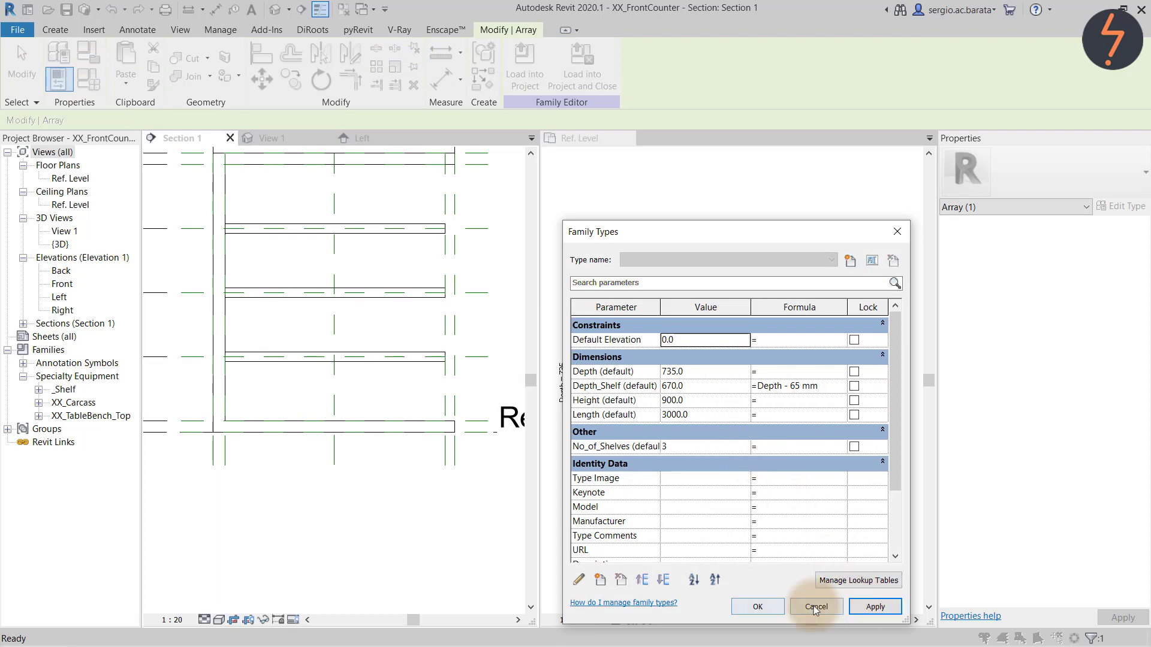
left_click(758, 607)
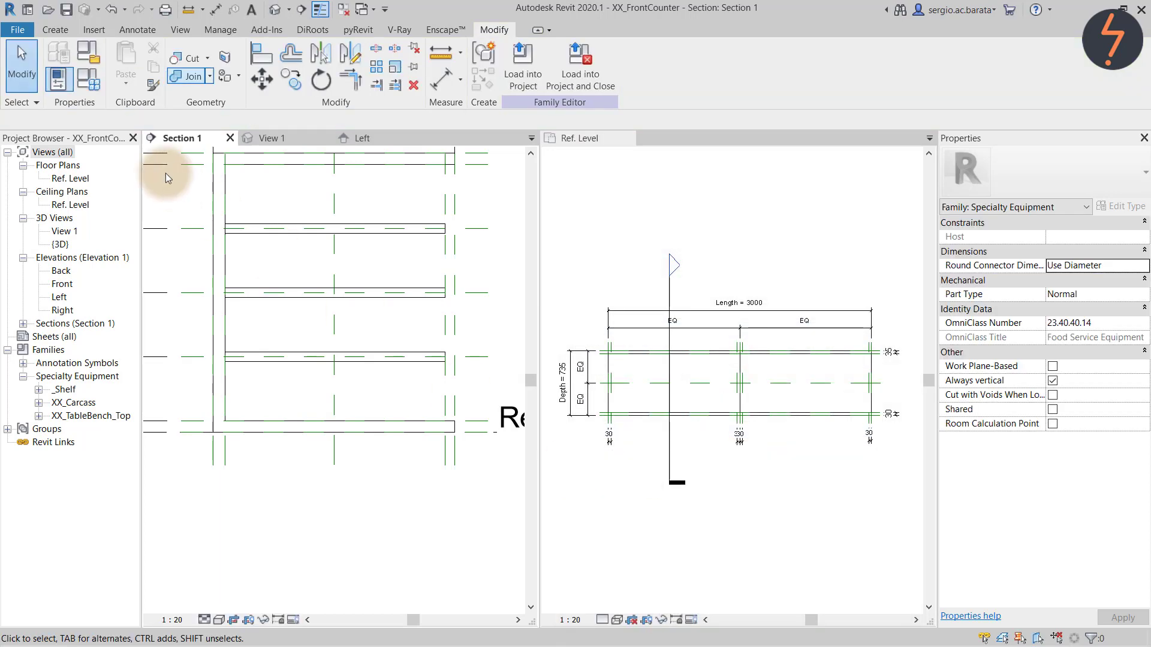
left_click(275, 10)
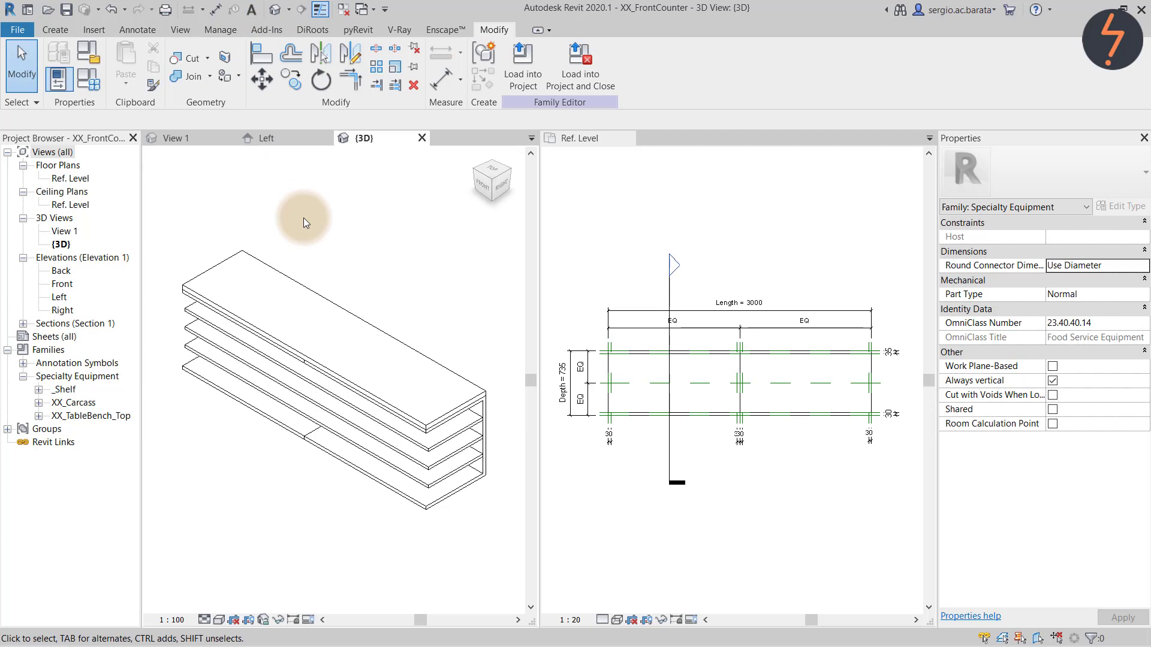
Change the Length (default) value to 2000 in Family Types and apply it
left_click(90, 79)
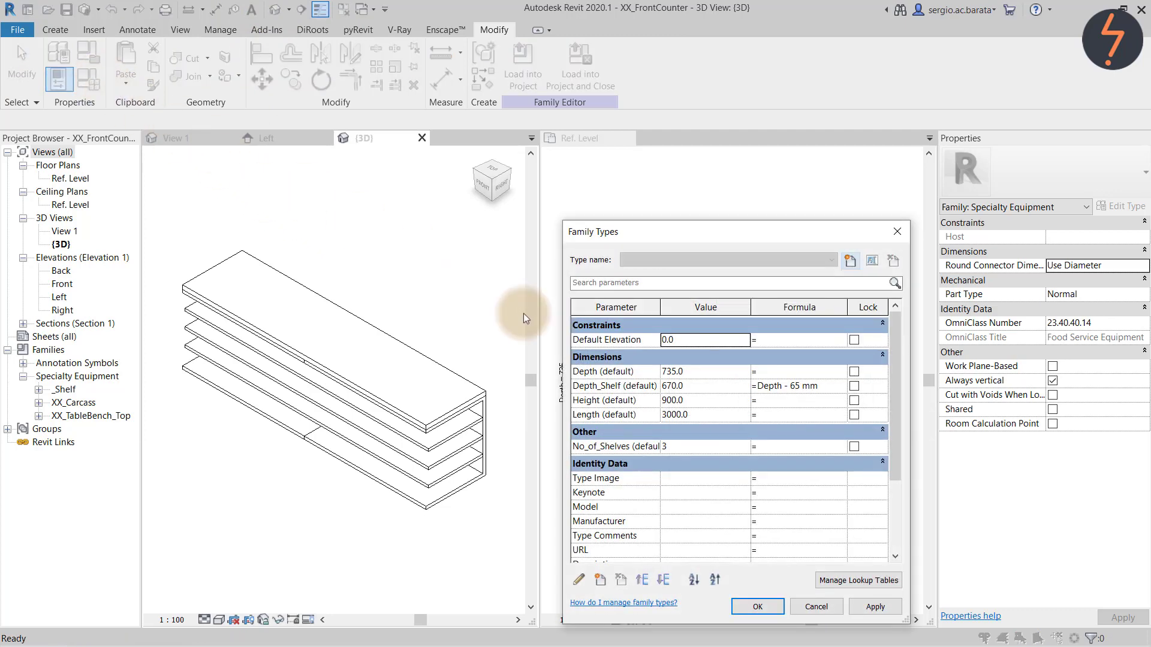
double_click(709, 415)
type("200")
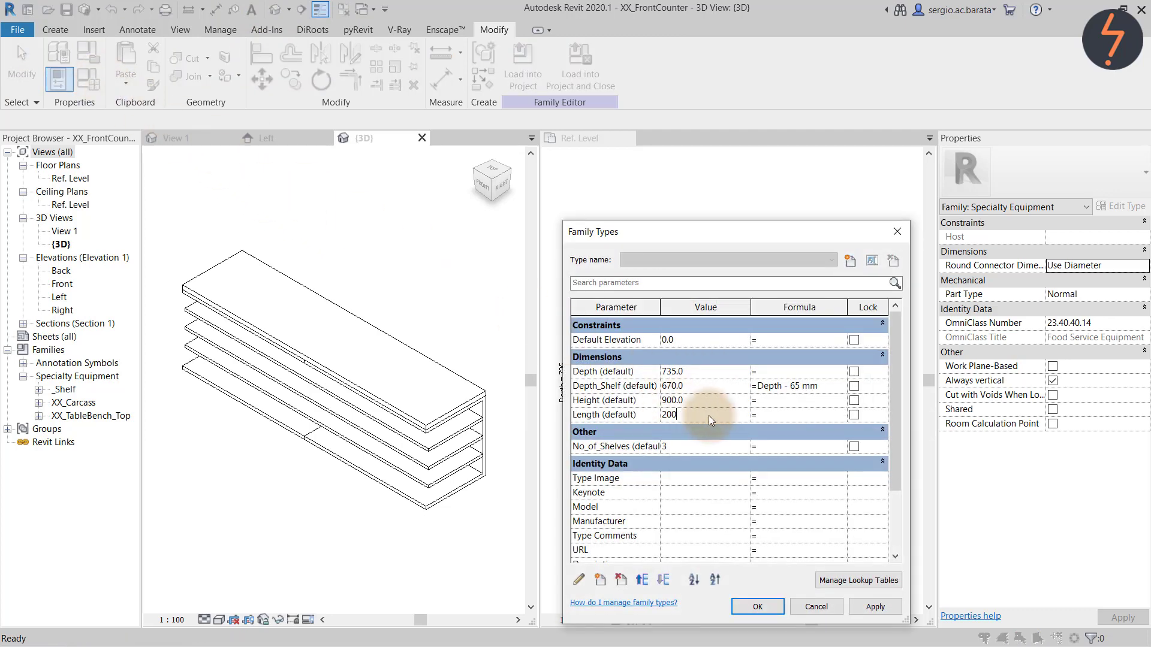
type("0")
left_click(875, 607)
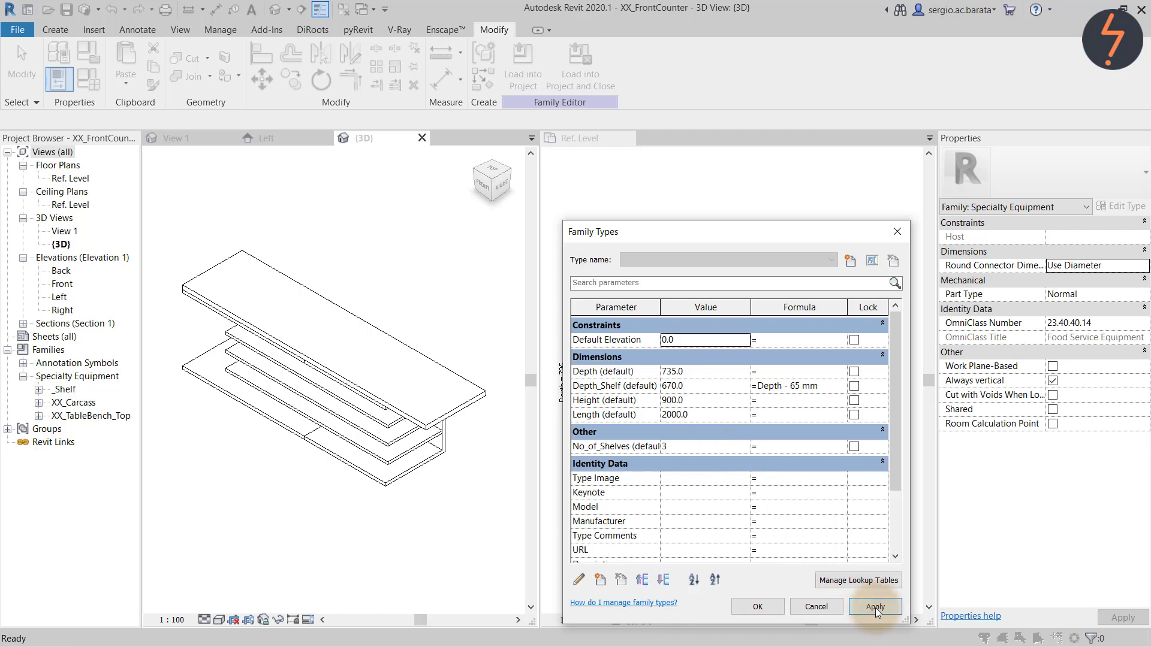
Associate the XX_TableBench_Top benchtop Length with the family Length parameter
left_click(835, 608)
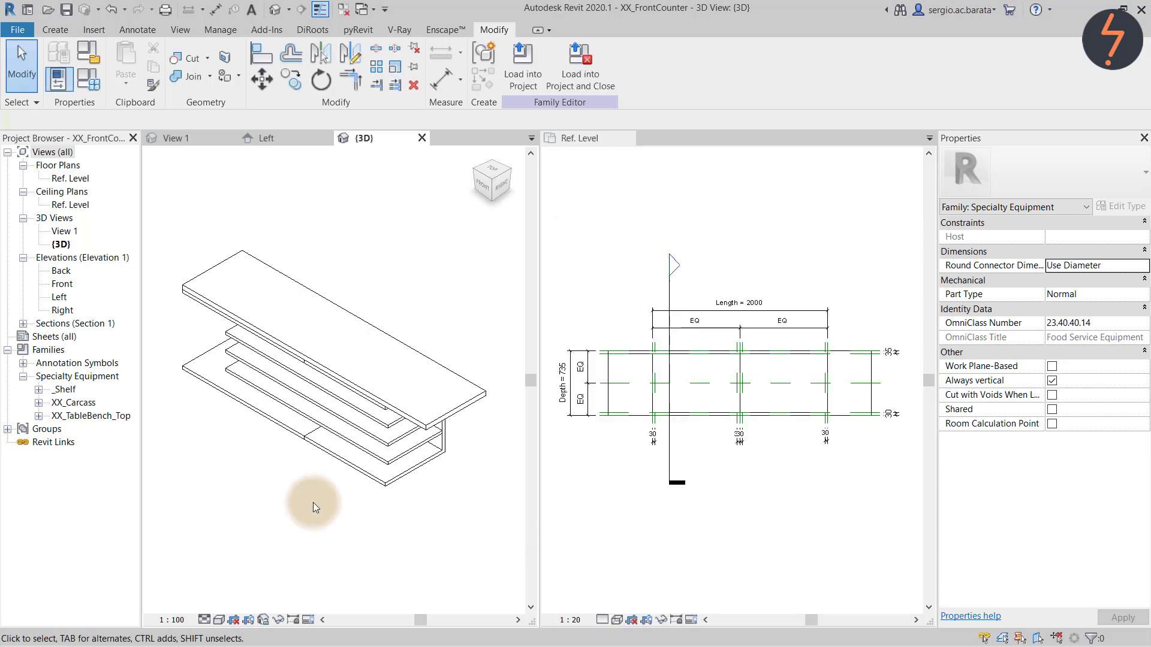
left_click(462, 390)
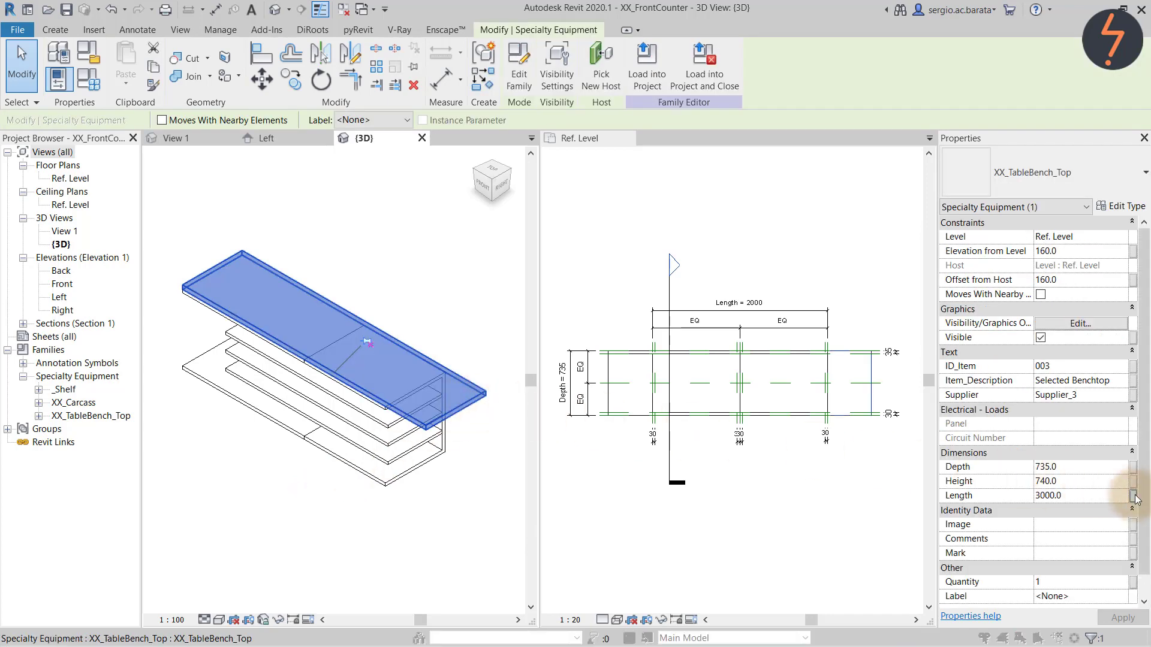
left_click(1132, 495)
left_click(477, 323)
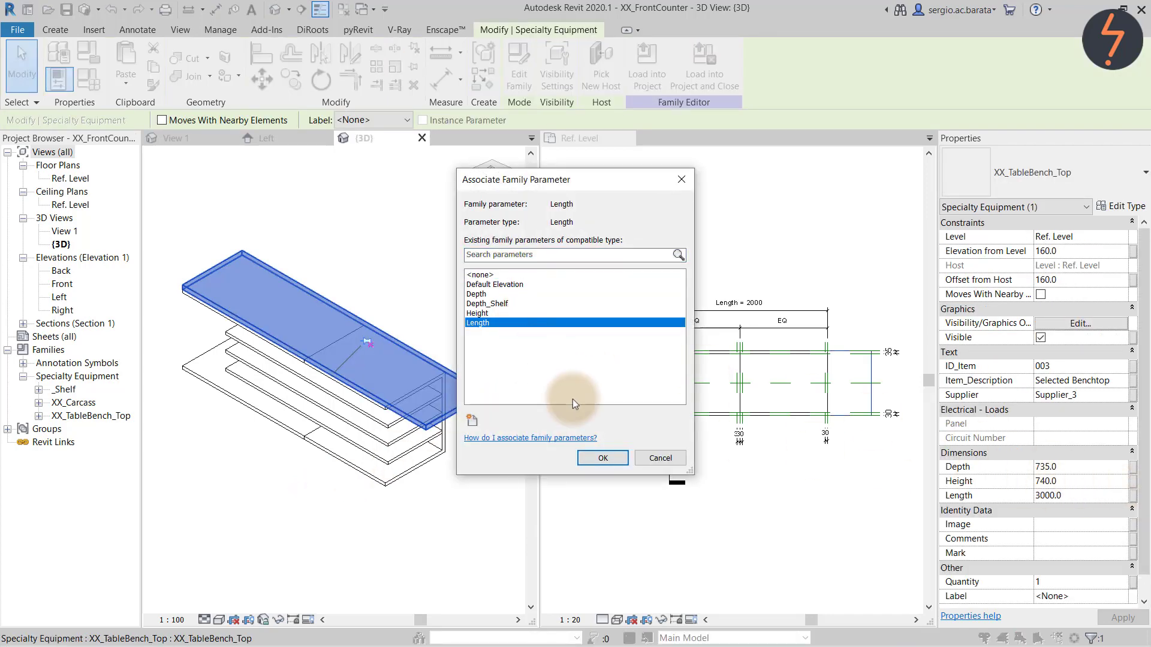
left_click(603, 458)
left_click(498, 521)
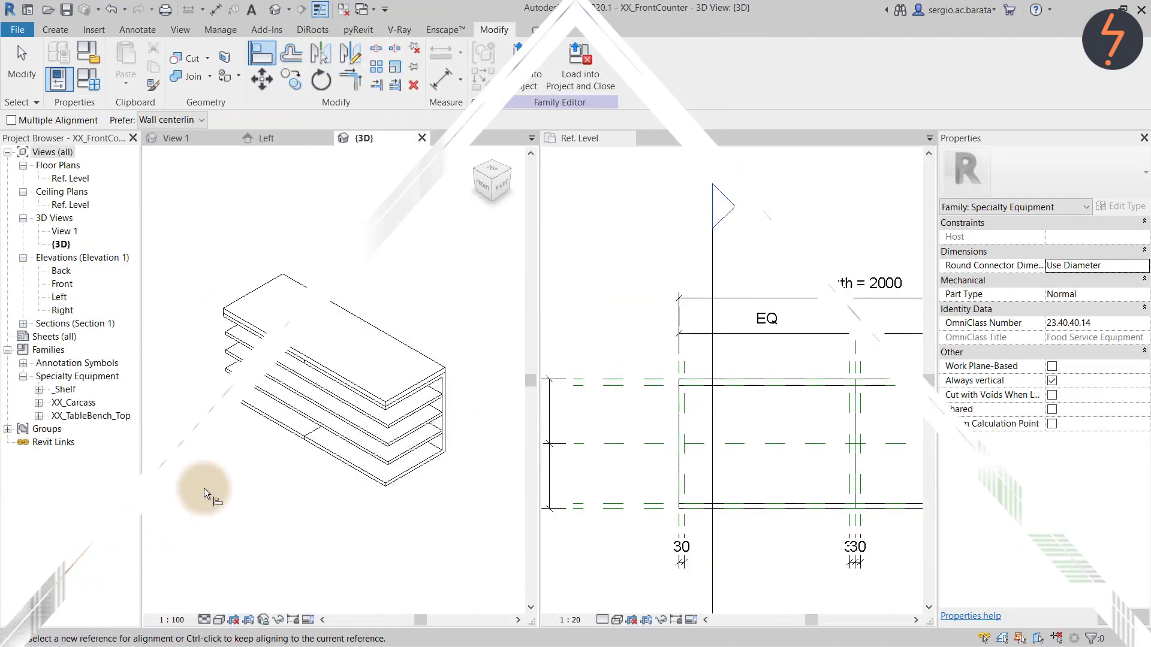
Flex the counter Length to 5000, then set it back to 3000
left_click(90, 85)
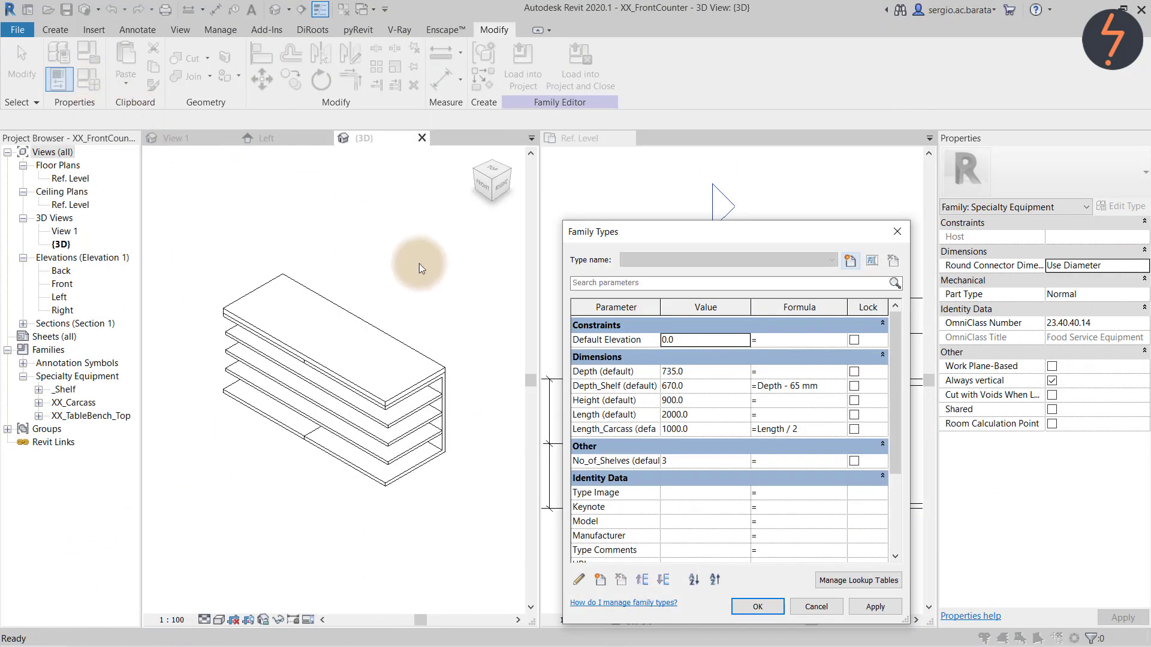
left_click(709, 418)
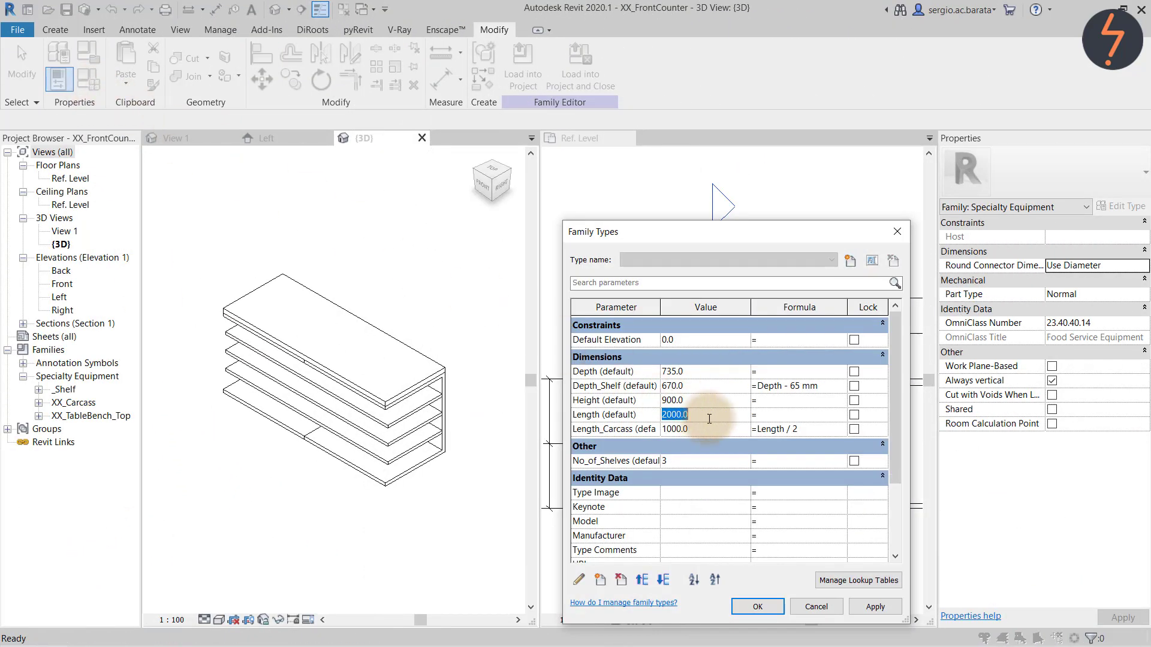
left_click(886, 610)
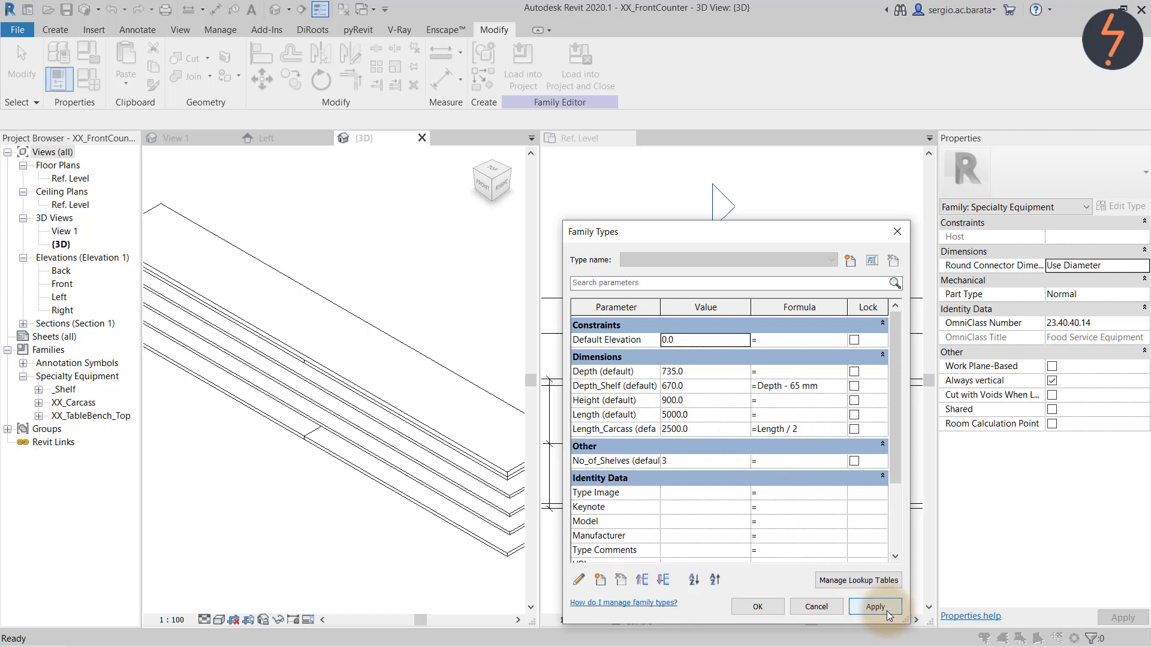
left_click(721, 419)
type("3000")
left_click(875, 609)
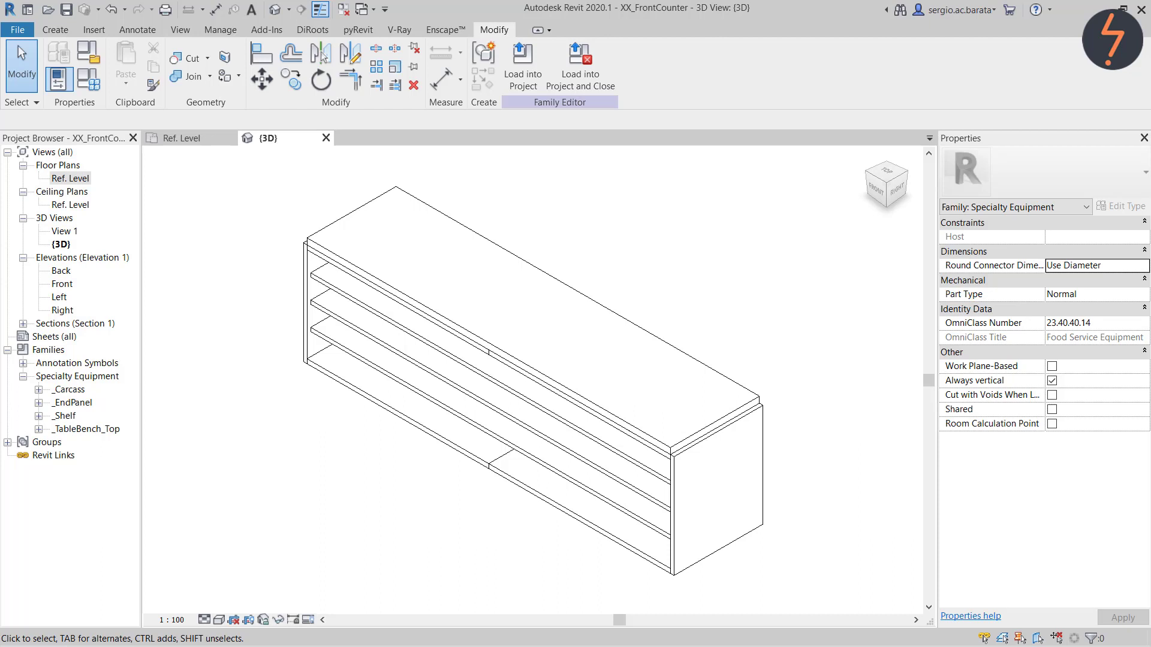
Give Length_Benchtop the formula =Length + (Thickness_EndPanel * 2), producing 3060
left_click(332, 216)
left_click(88, 85)
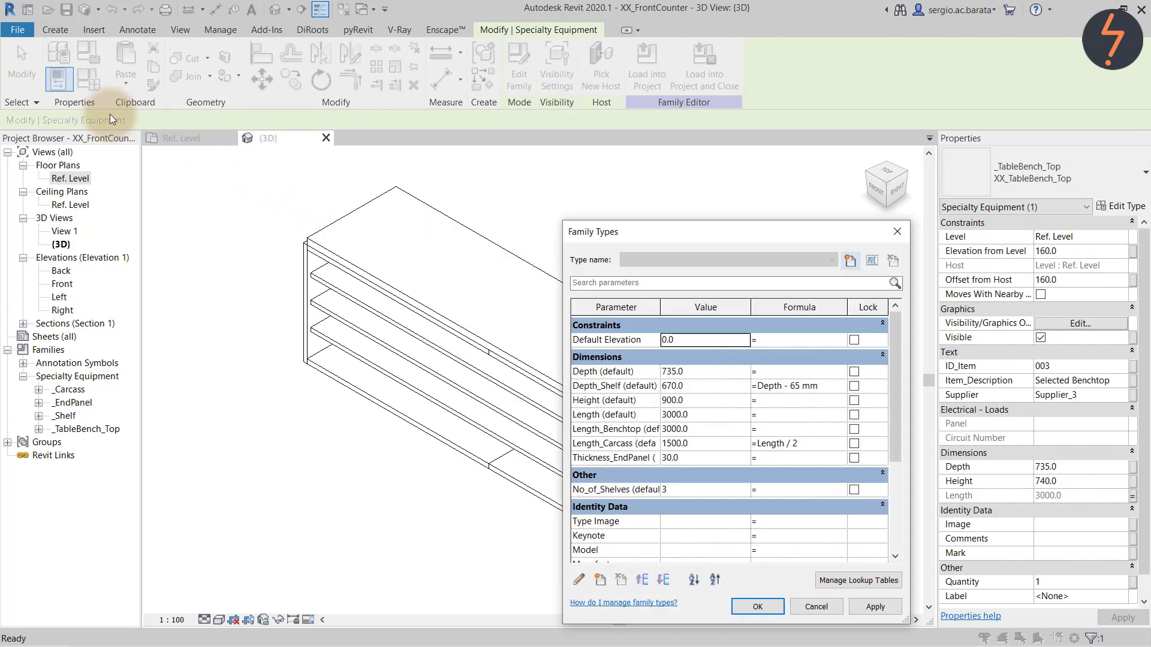
left_click(781, 430)
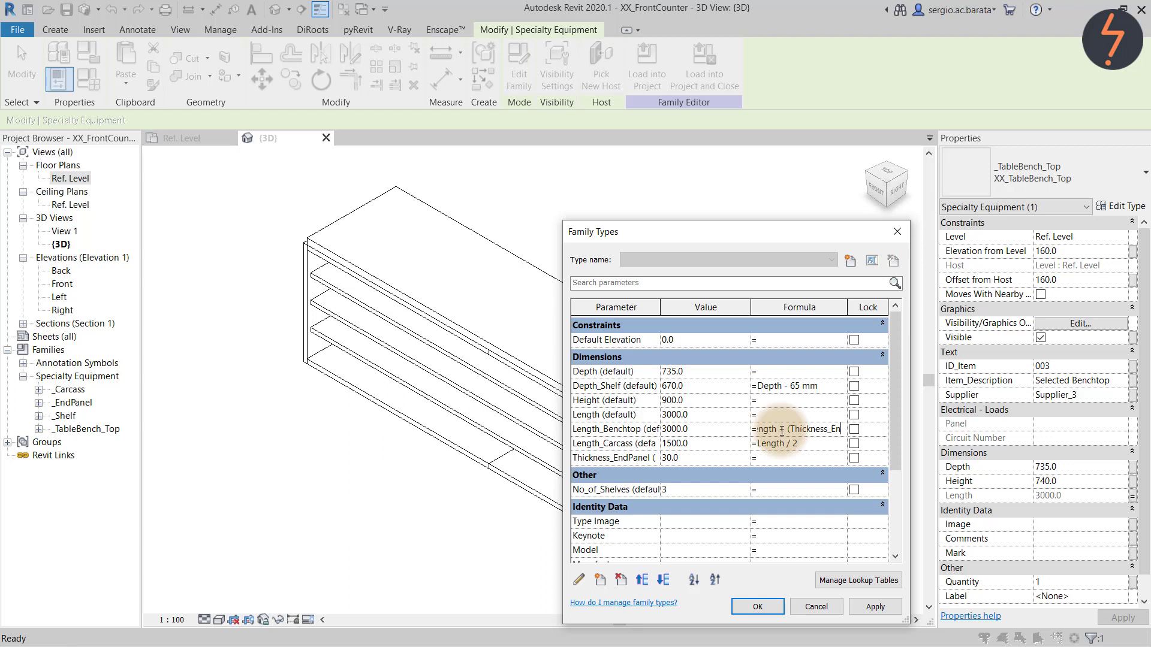
type("Panel * 2)")
key("Return")
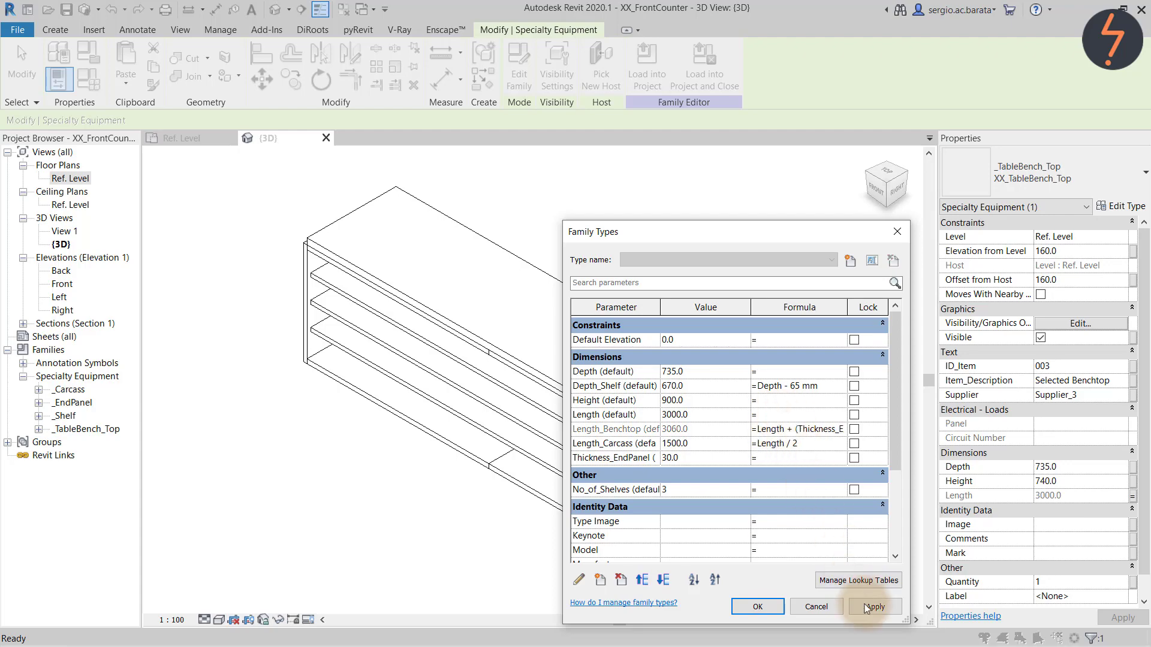
left_click(758, 605)
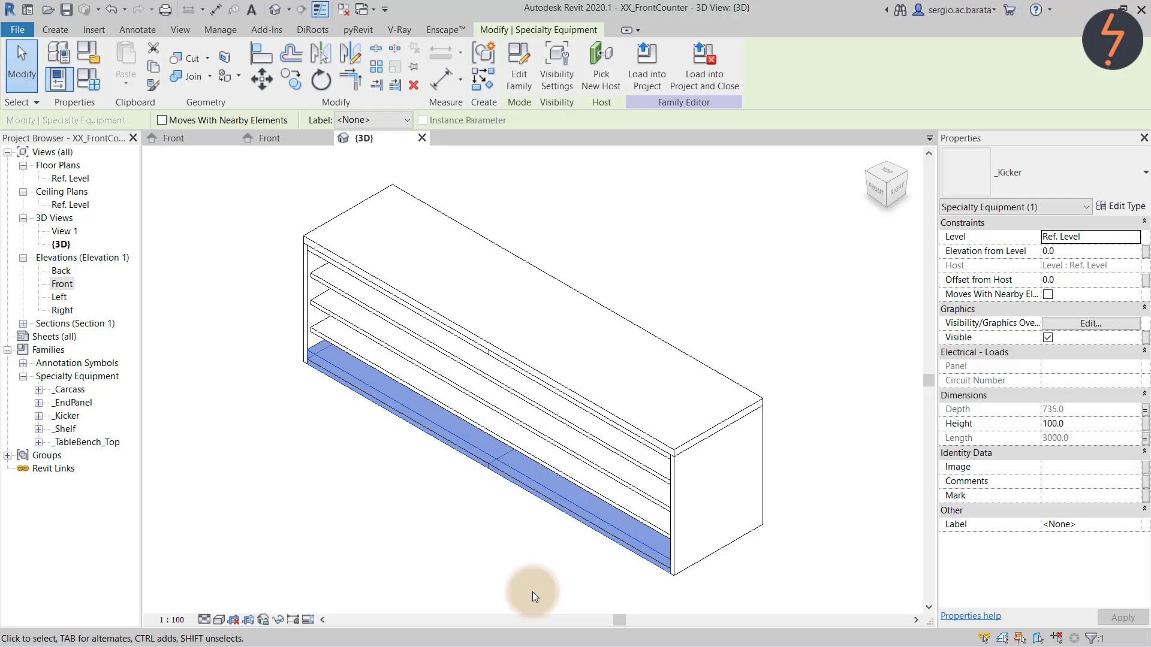
In Section 1, link the carcass Offset from Host to Height_Kicker, then return to 3D
left_click(23, 323)
double_click(70, 336)
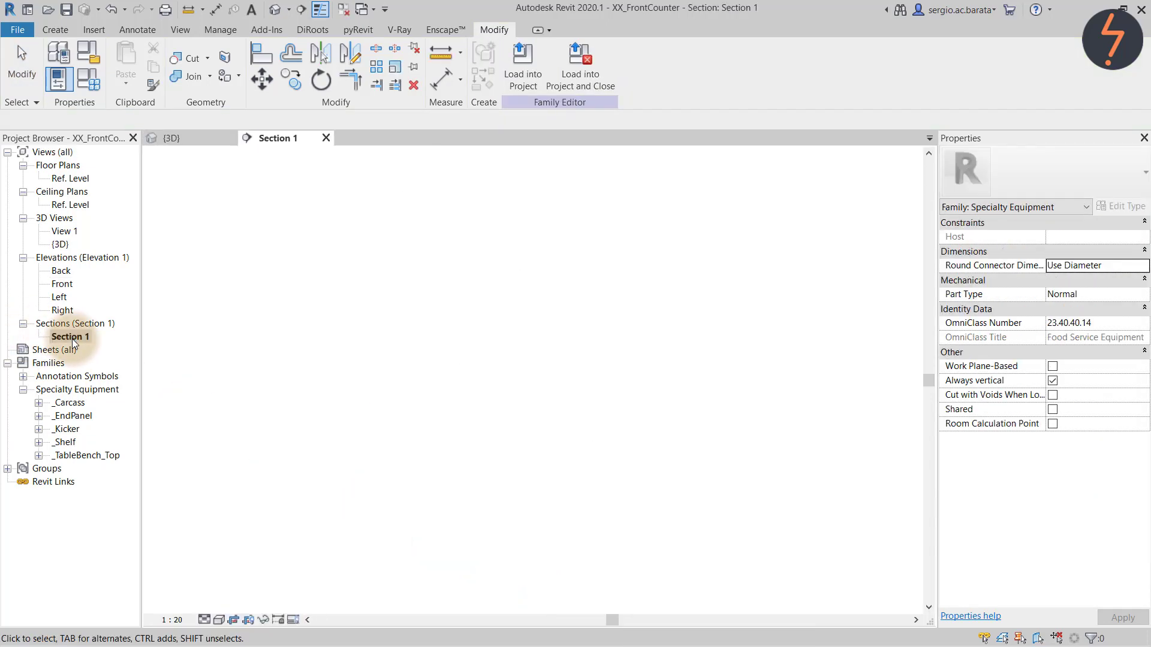
left_click(502, 445)
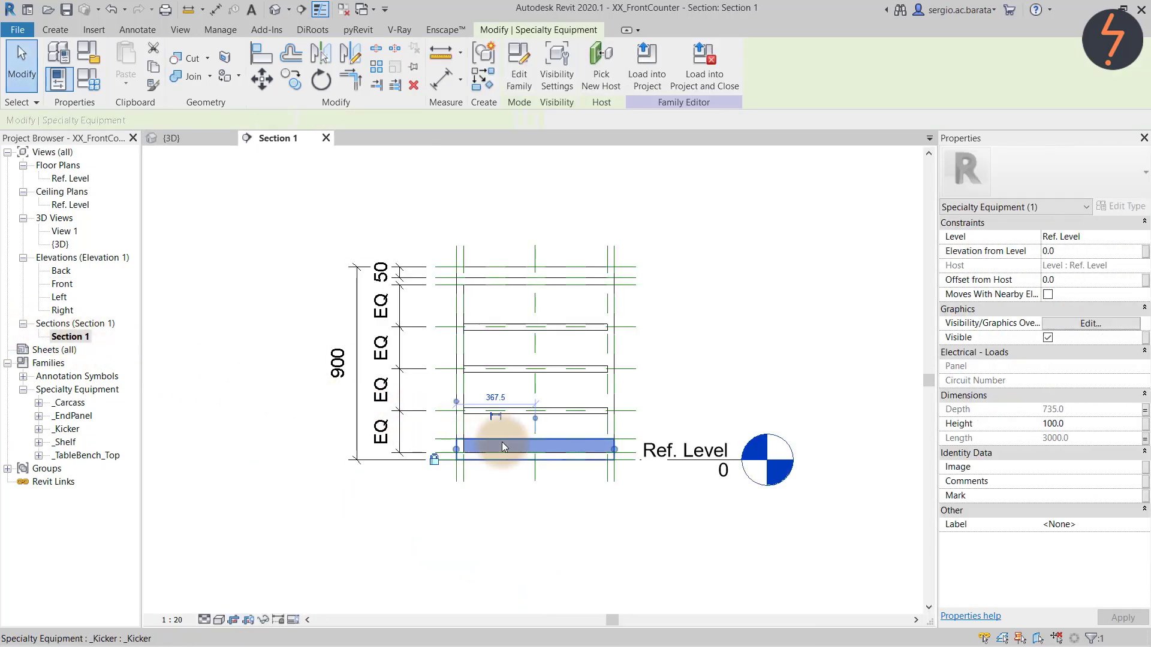
key("Escape")
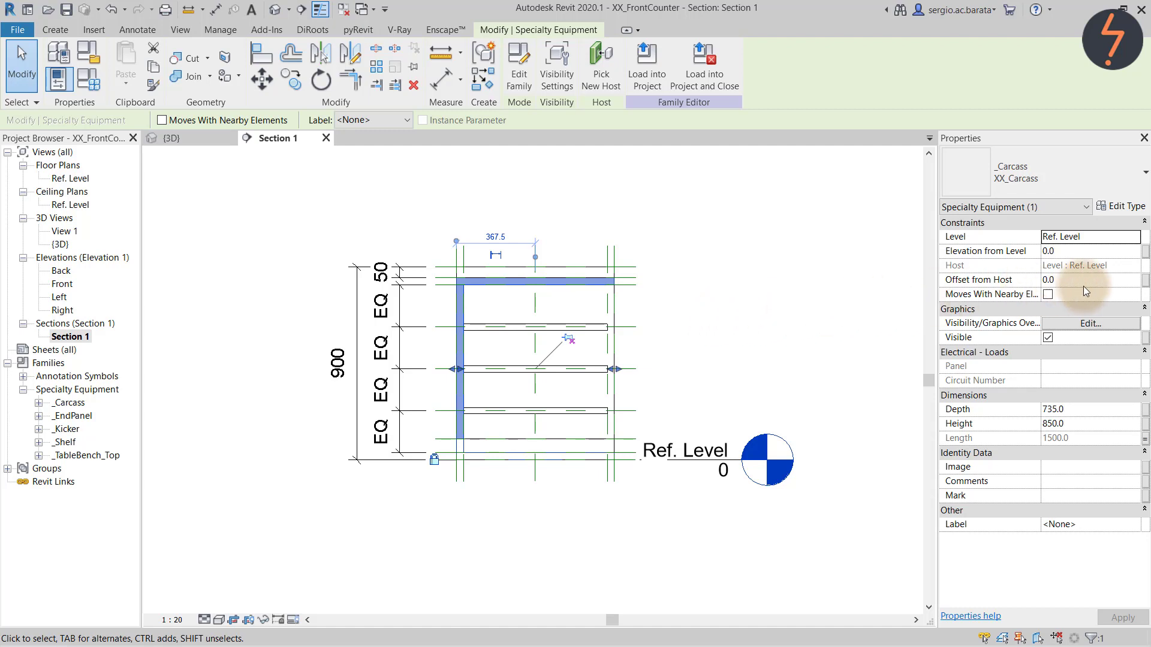
left_click(1145, 280)
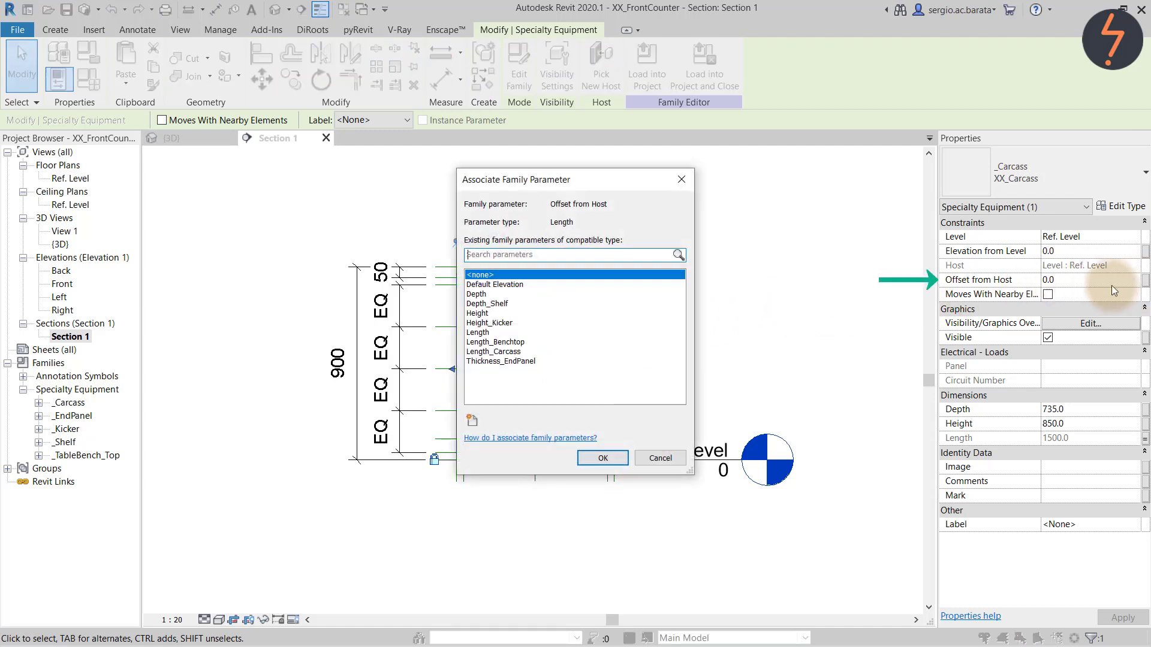
left_click(488, 323)
left_click(601, 459)
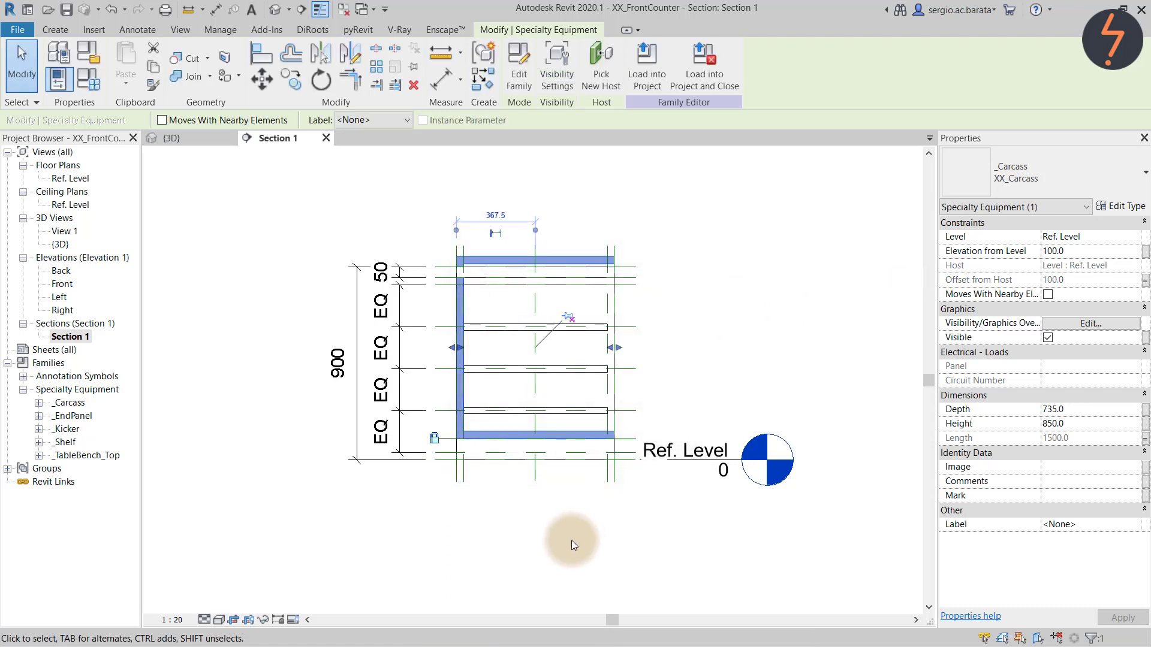
left_click(195, 139)
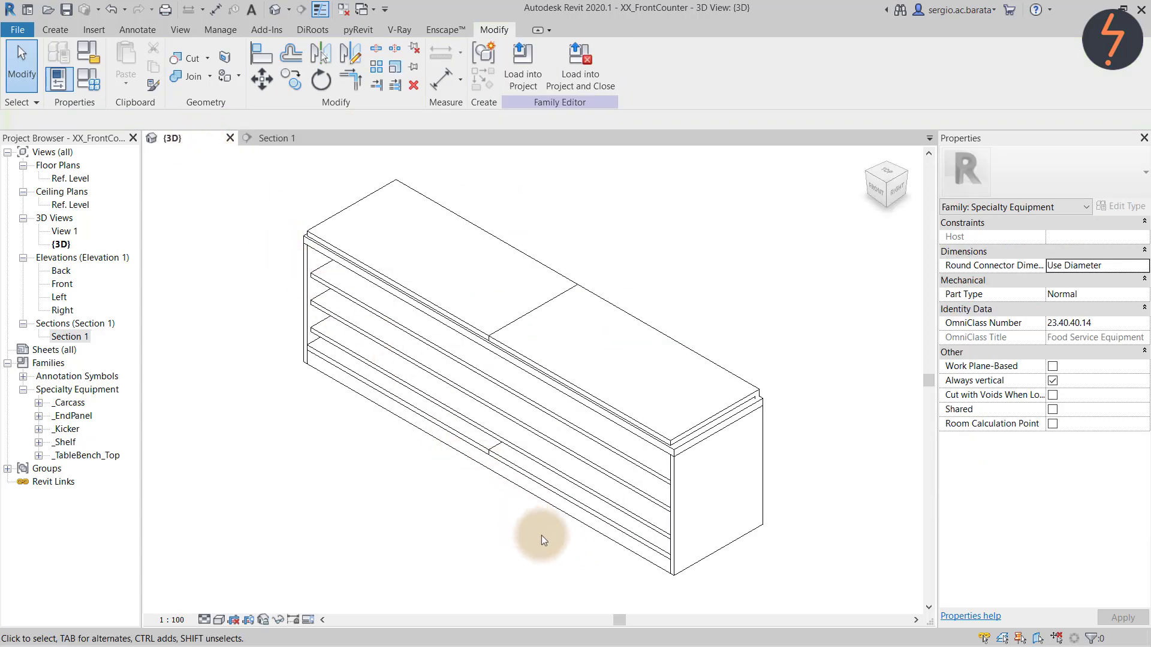
Link the _Carcass height to a new instance parameter named Height_Carcass
left_click(705, 396)
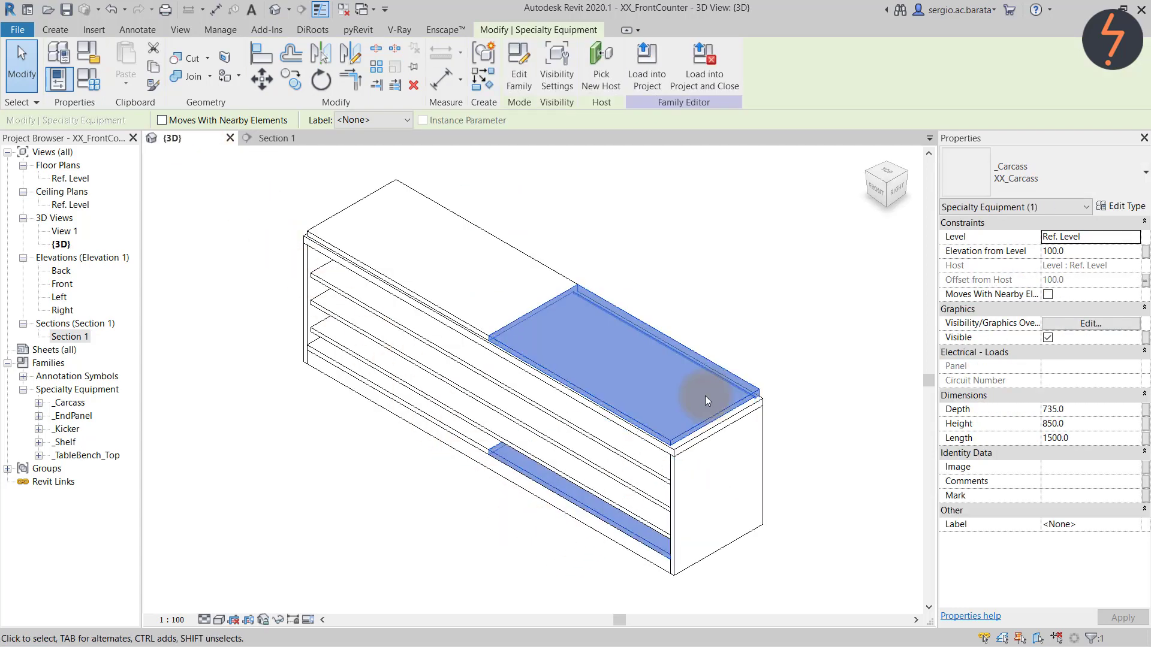
left_click(1145, 424)
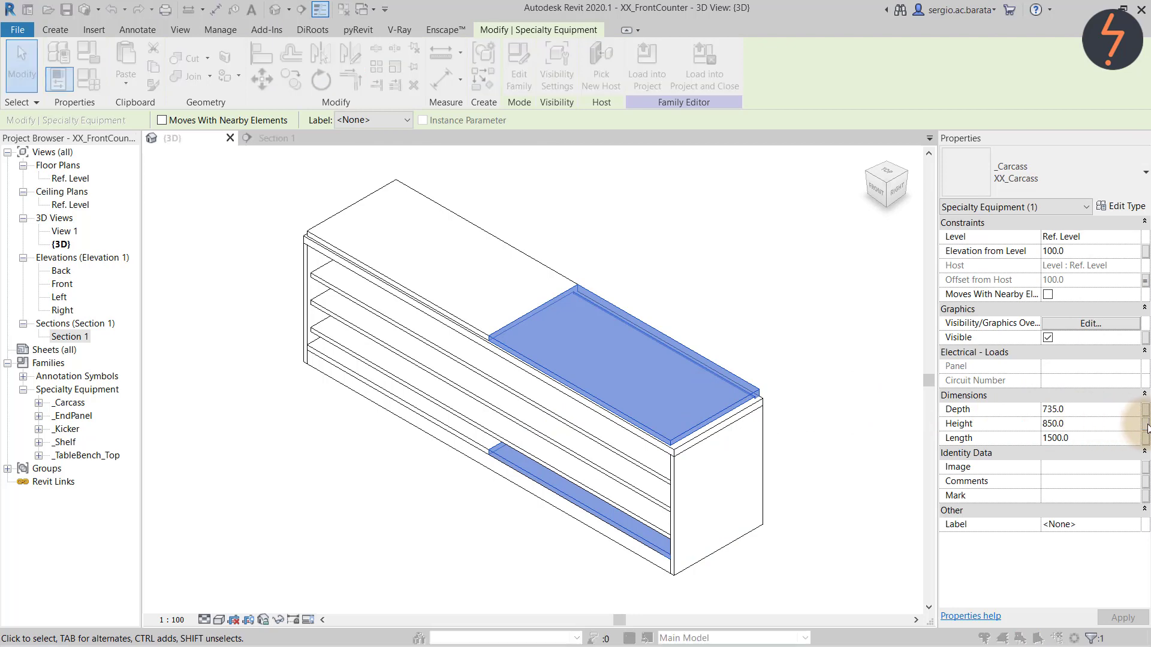
left_click(473, 422)
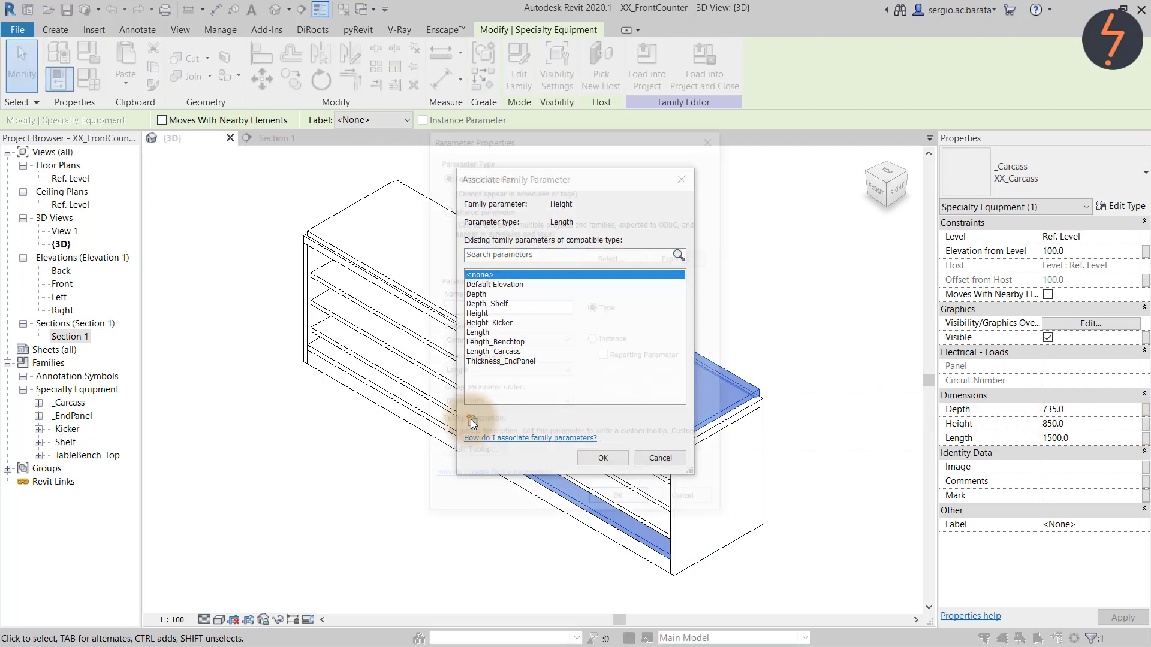
type("Height_")
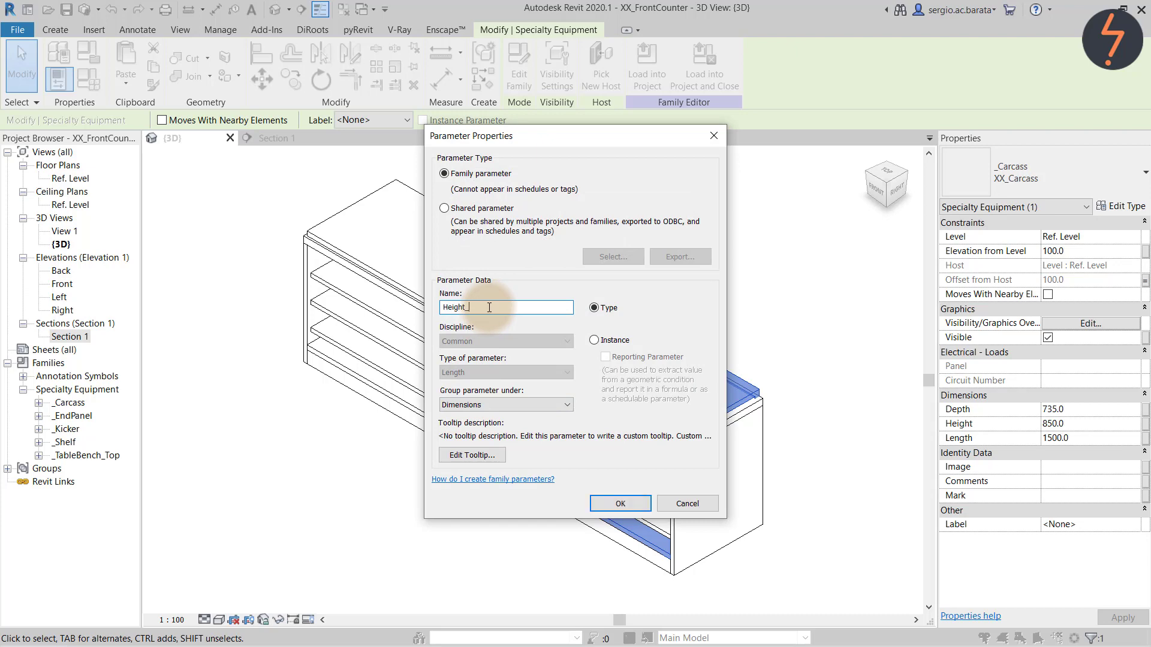
type("Carcass")
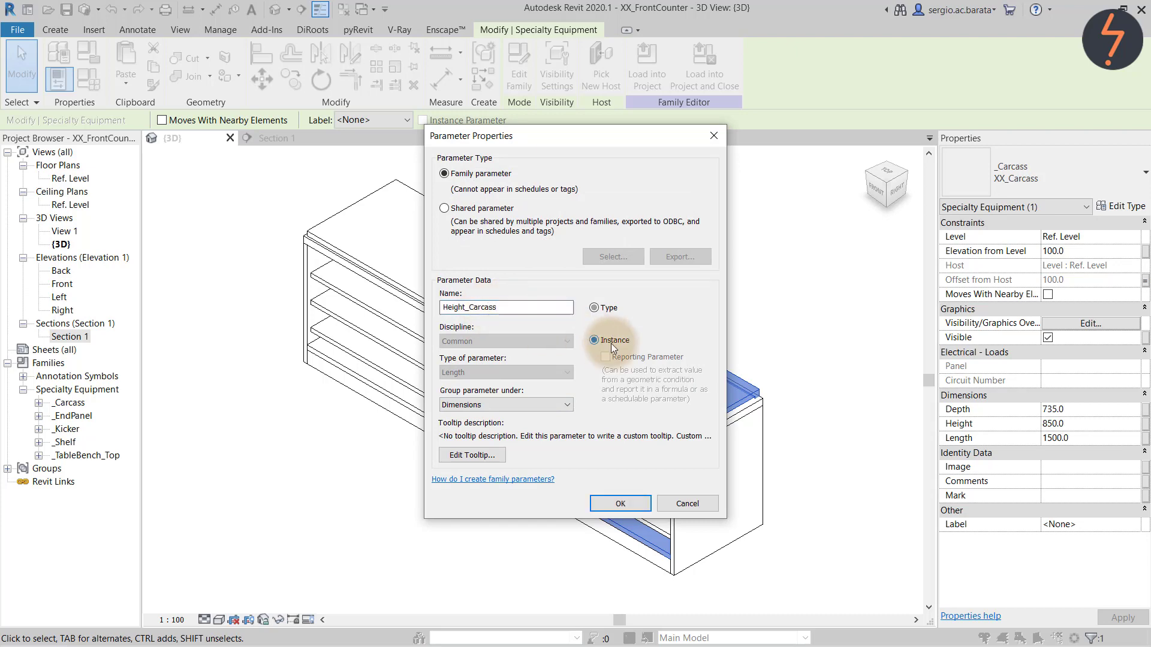
left_click(620, 503)
left_click(596, 527)
left_click(206, 292)
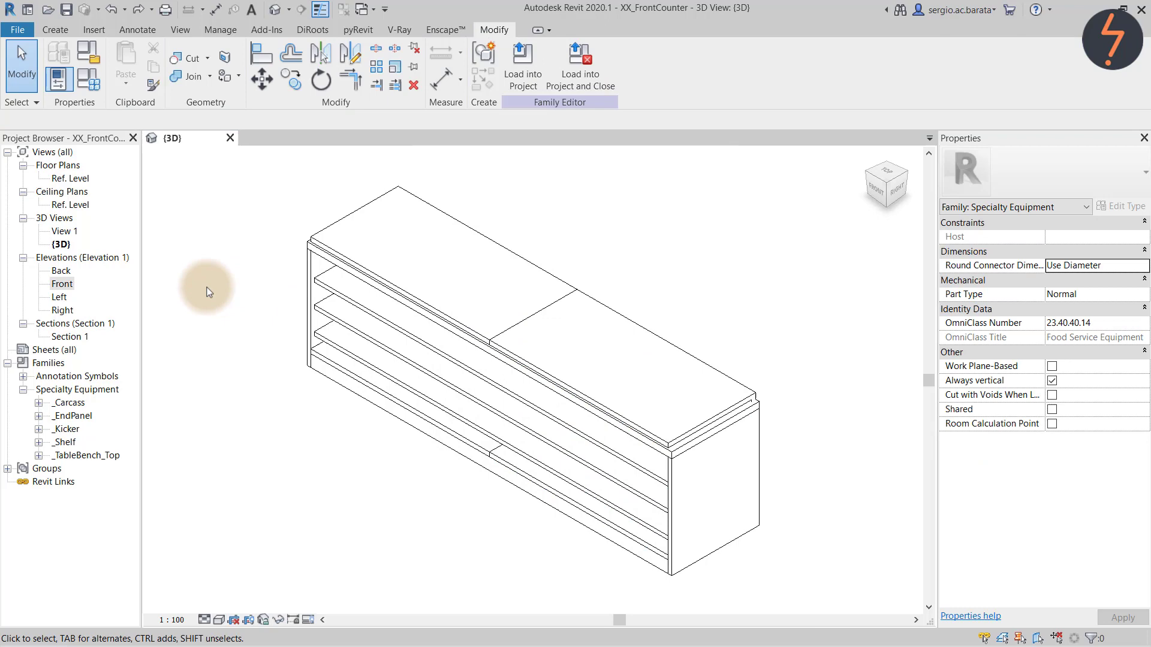
In the Front elevation, dimension the 50 benchtop thickness and label it with new parameter Thickness_Benchtop
double_click(63, 284)
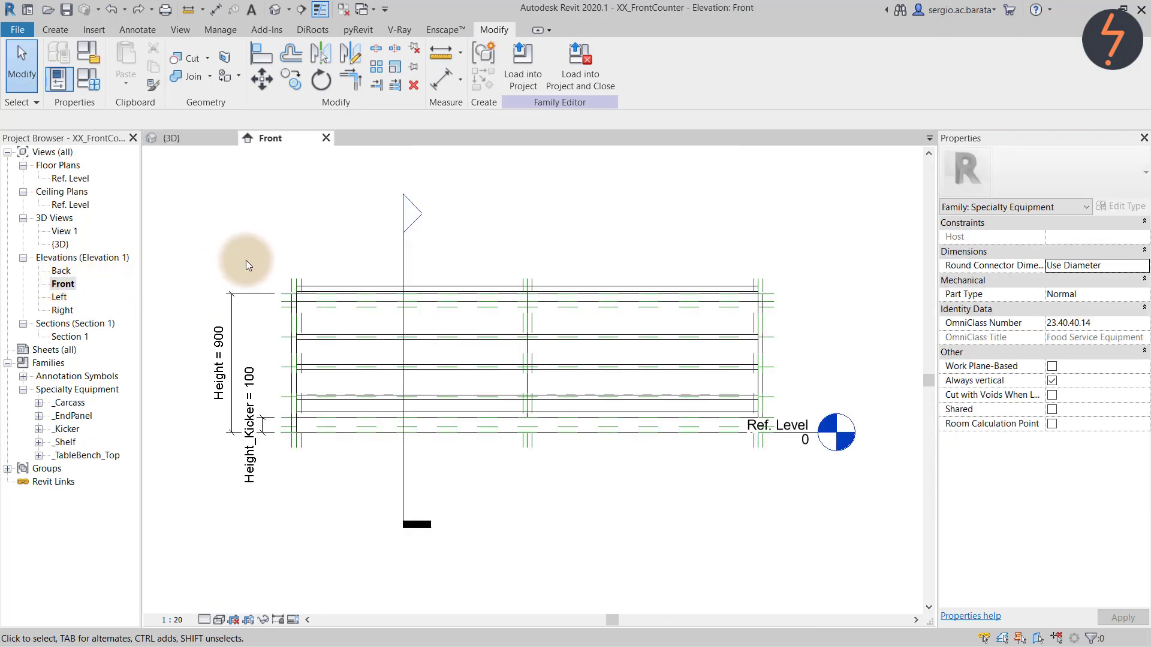
key("d")
key("i")
left_click(286, 301)
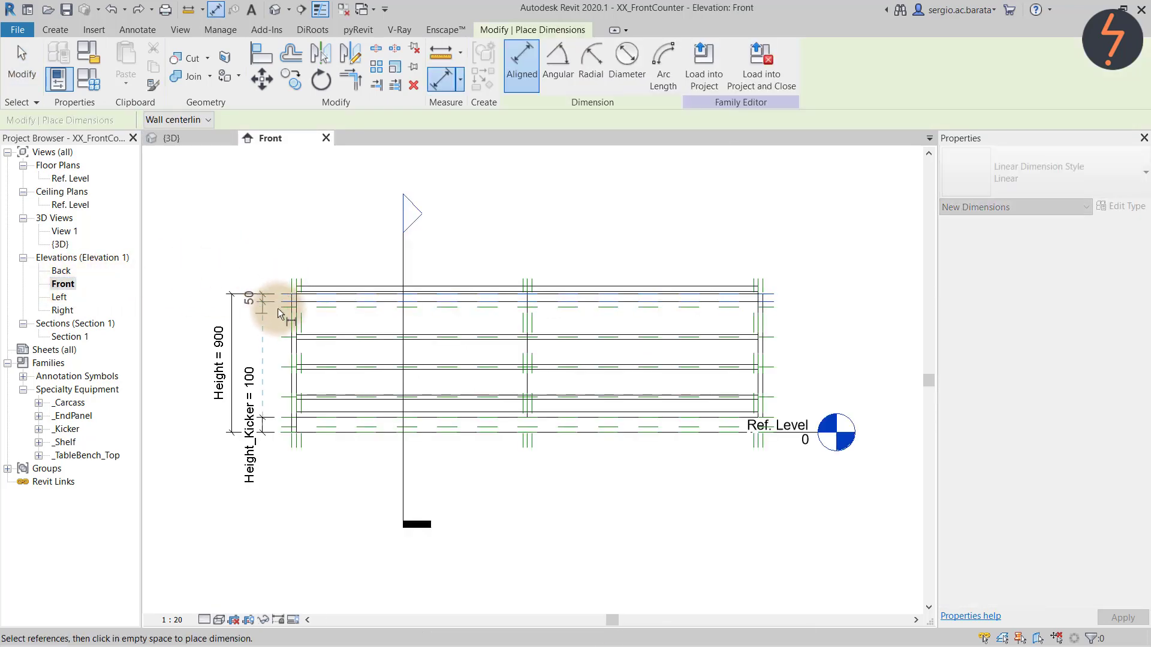
left_click(264, 313)
key("Escape")
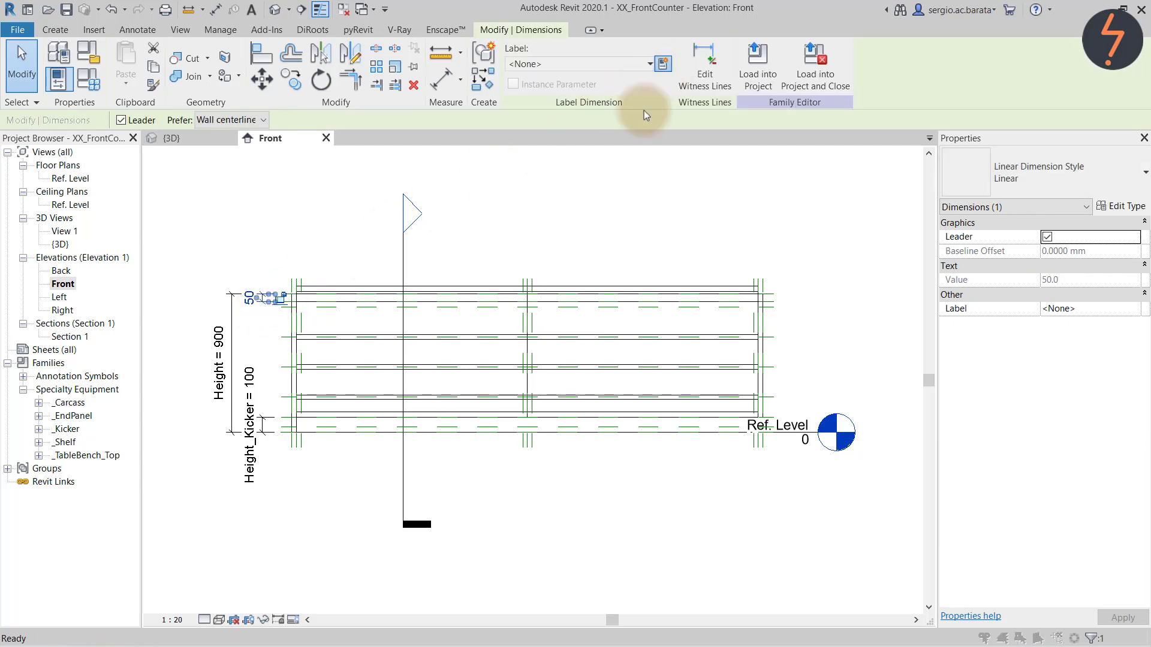
left_click(662, 64)
type("Thickness_Benchtop")
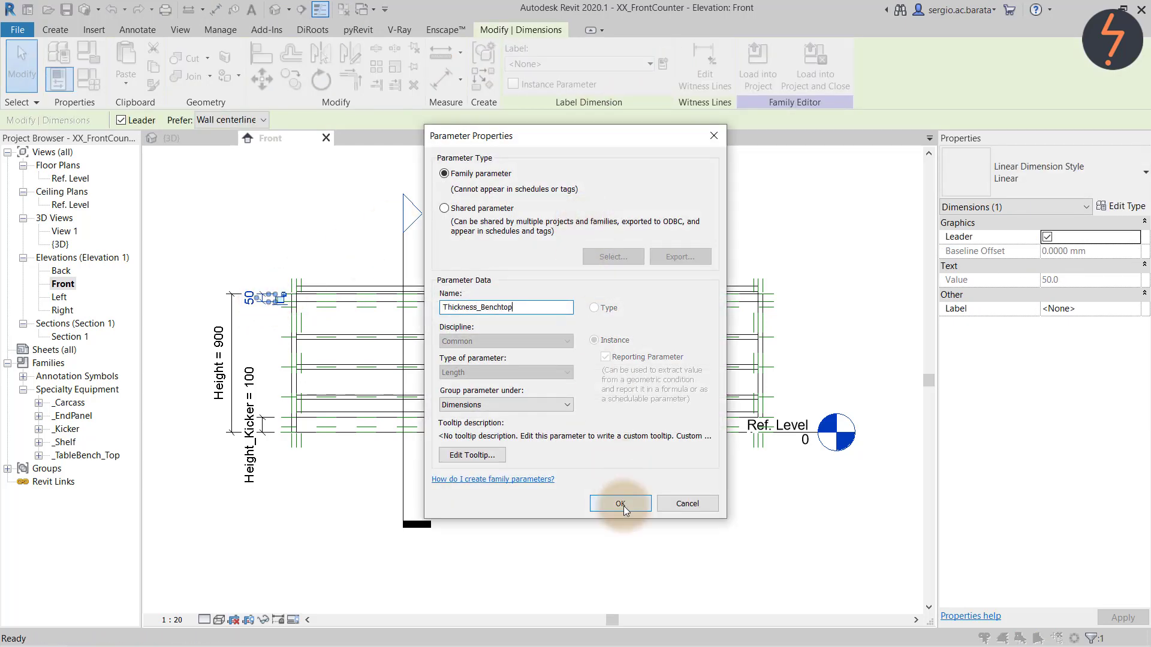
left_click(621, 504)
left_click(555, 495)
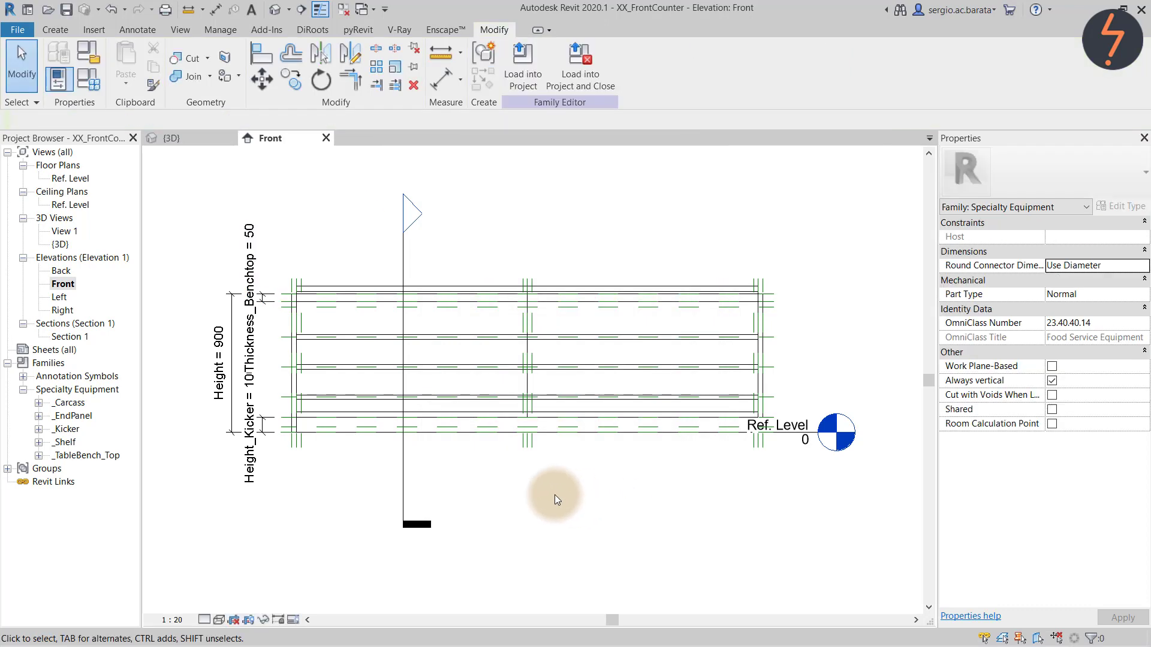
left_click(180, 139)
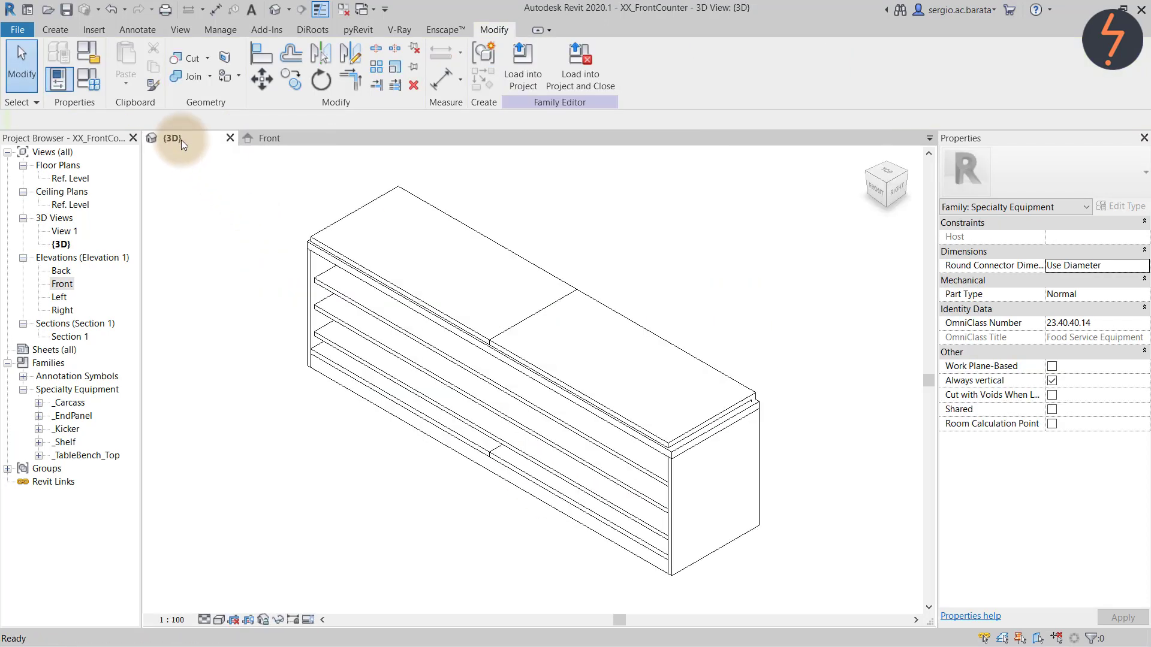
Give Height_Carcass the formula =(Height - Height_Kicker) - 50 in Family Types and apply it
left_click(91, 80)
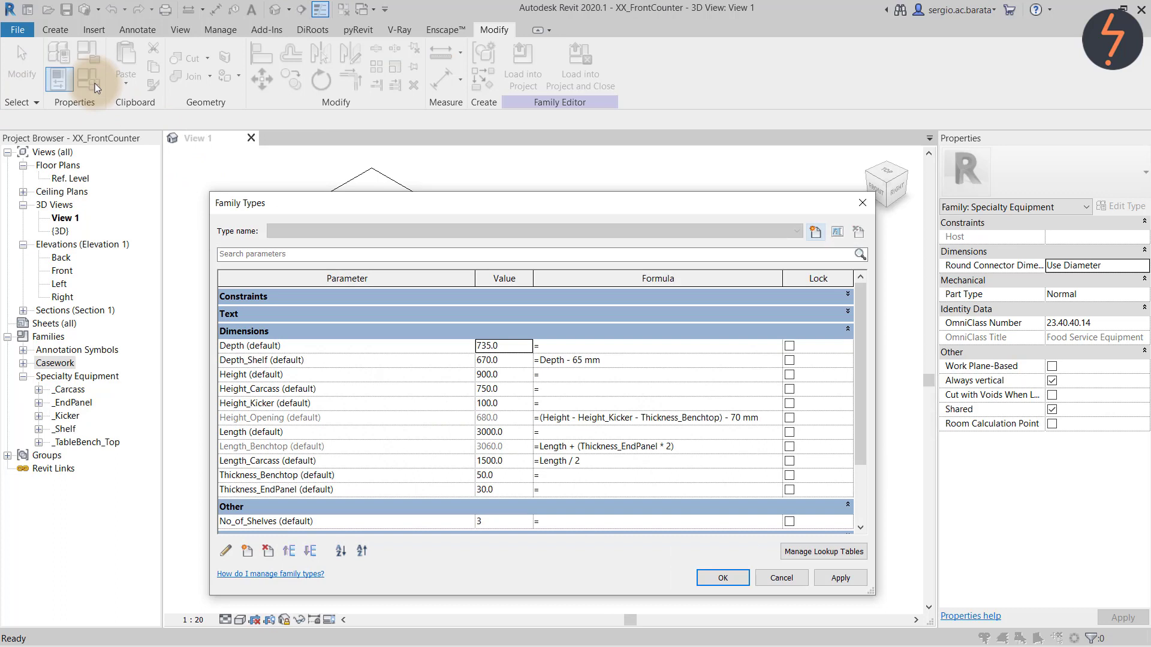
left_click(552, 395)
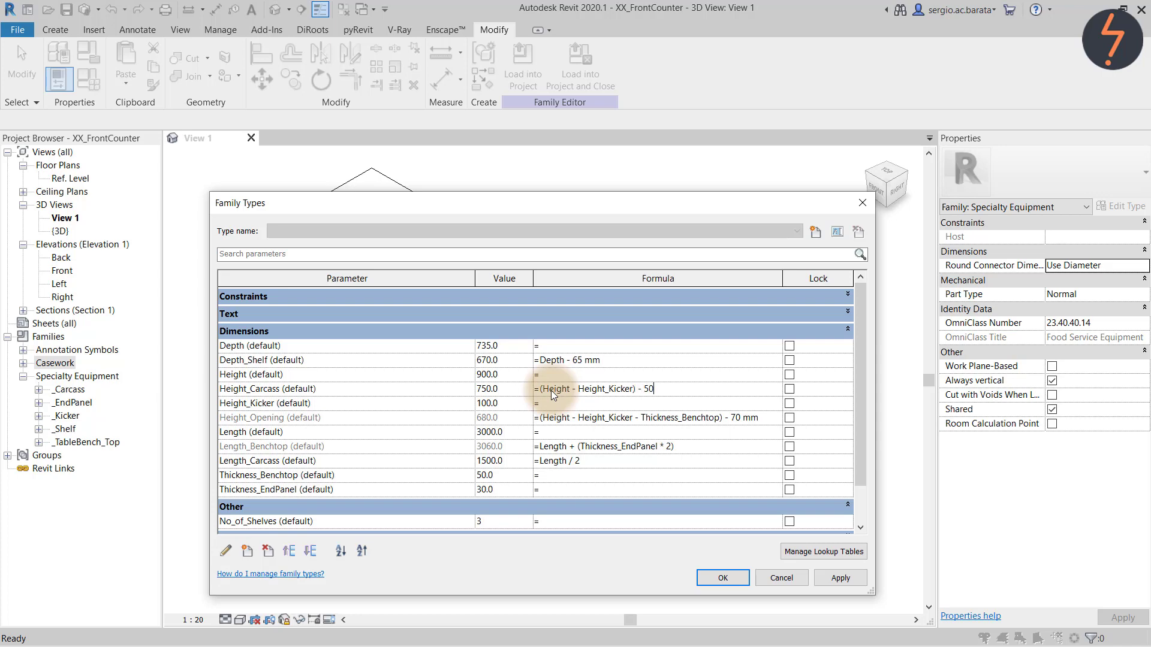
left_click(840, 578)
left_click(722, 578)
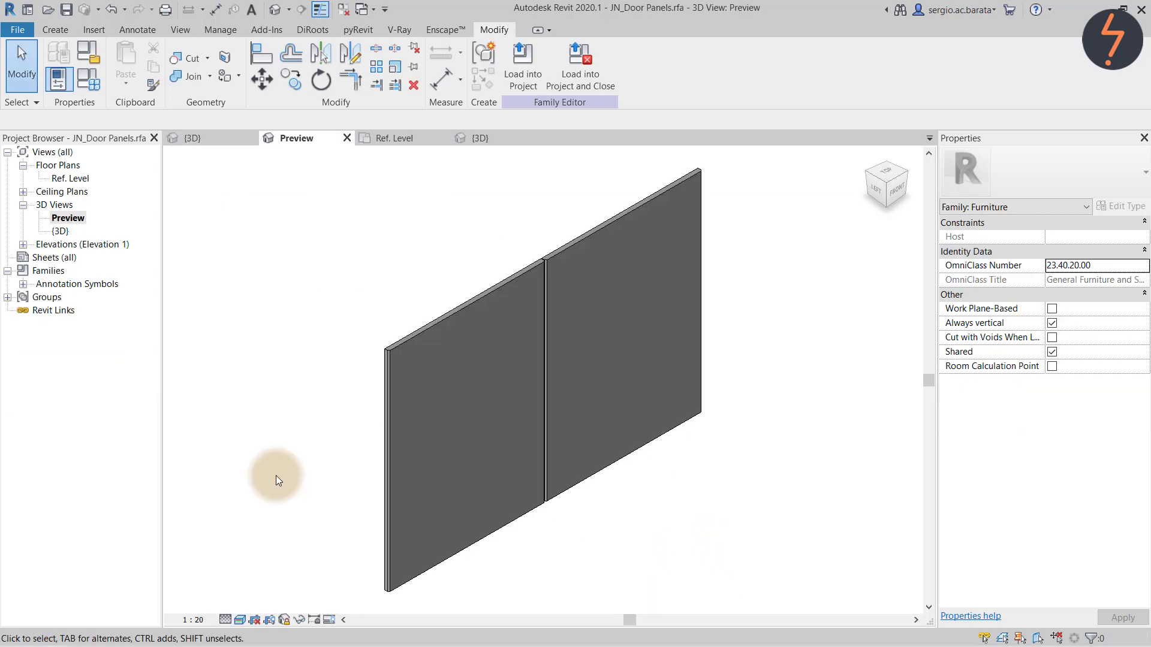
Open the door panel extrusion's sketch for editing in the Ref. Level plan
double_click(83, 178)
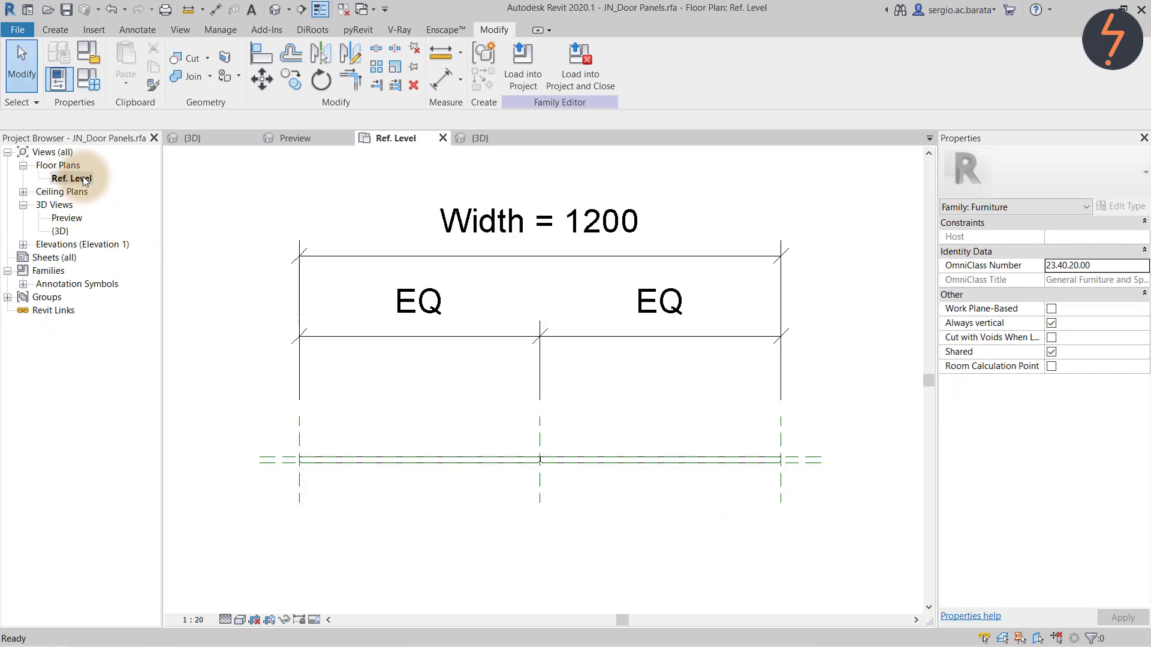
left_click(329, 459)
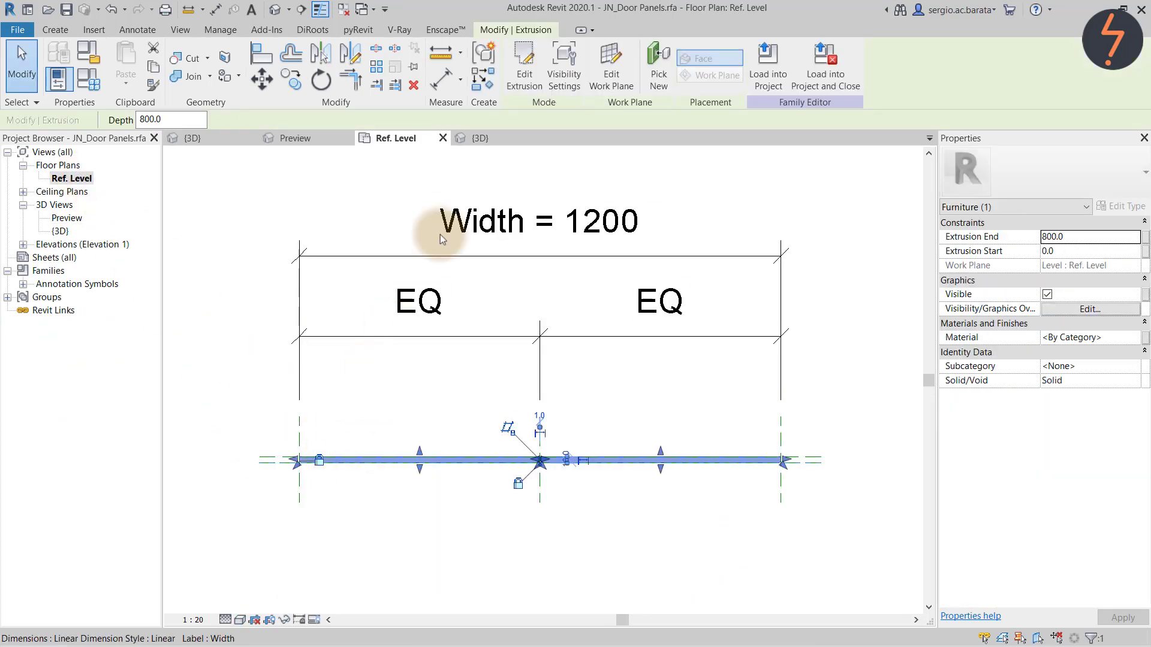
left_click(524, 74)
scroll(311, 484, "up", 5)
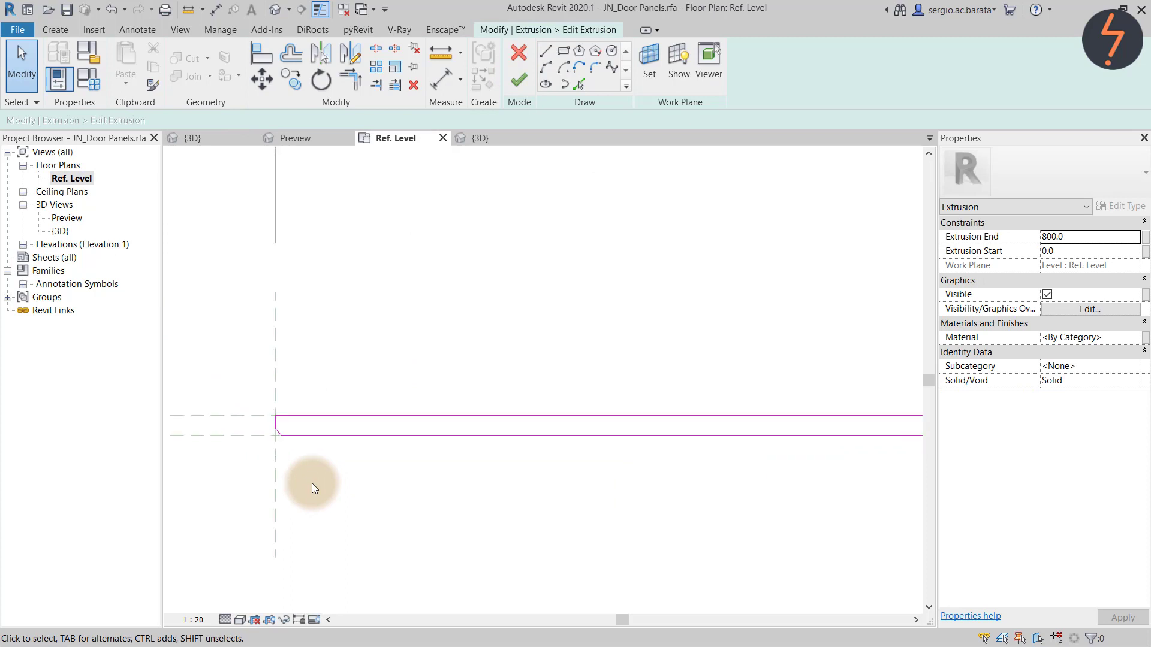
Align and lock three sketch edges to the reference planes, then finish the extrusion
key("a")
key("l")
left_click(258, 415)
left_click(310, 415)
left_click(259, 437)
left_click(408, 435)
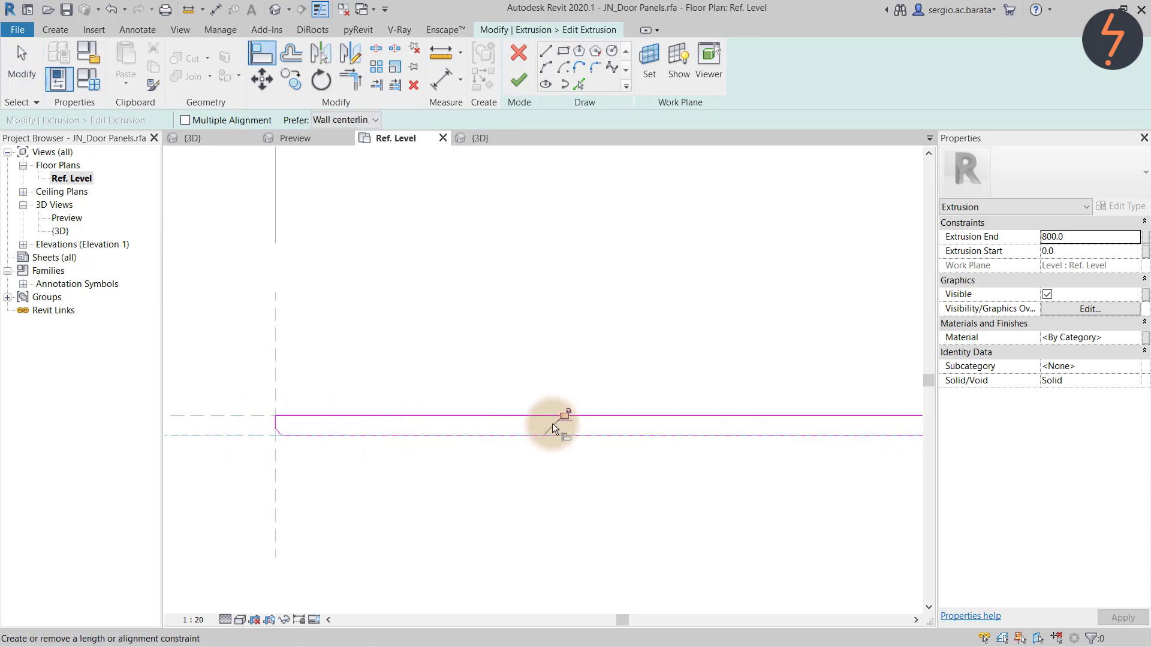
left_click(278, 434)
left_click(294, 440)
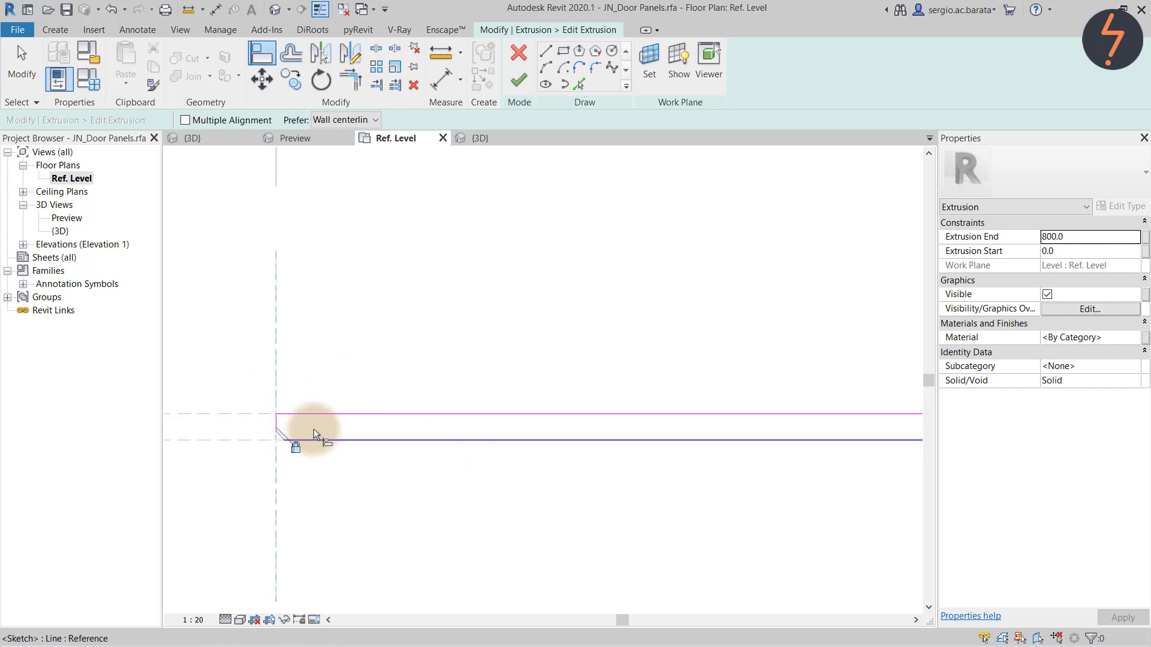
left_click(527, 86)
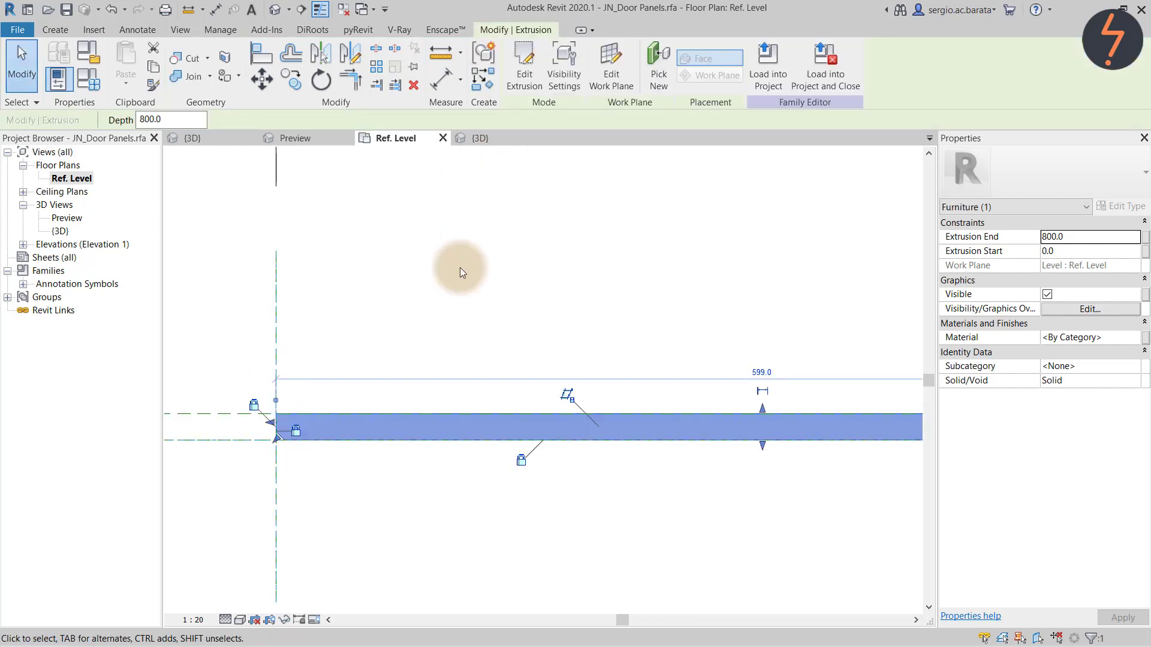
left_click(459, 267)
left_click(23, 244)
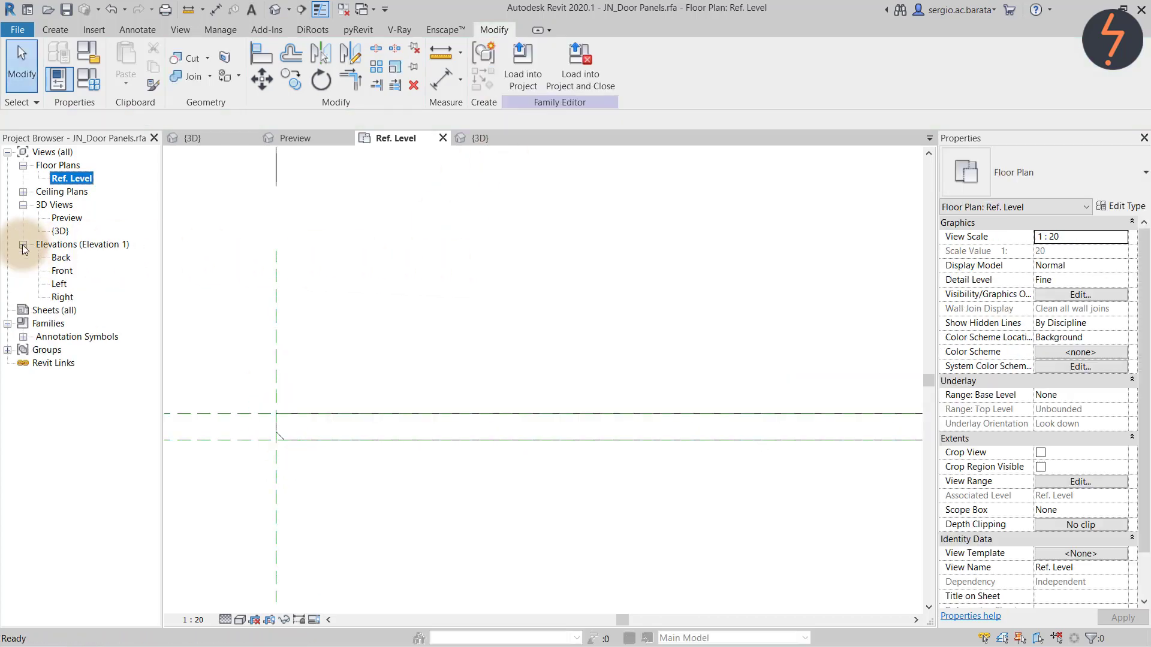
Draw two crossing diagonal symbolic lines across the door panels in the Front elevation
double_click(62, 271)
left_click(138, 30)
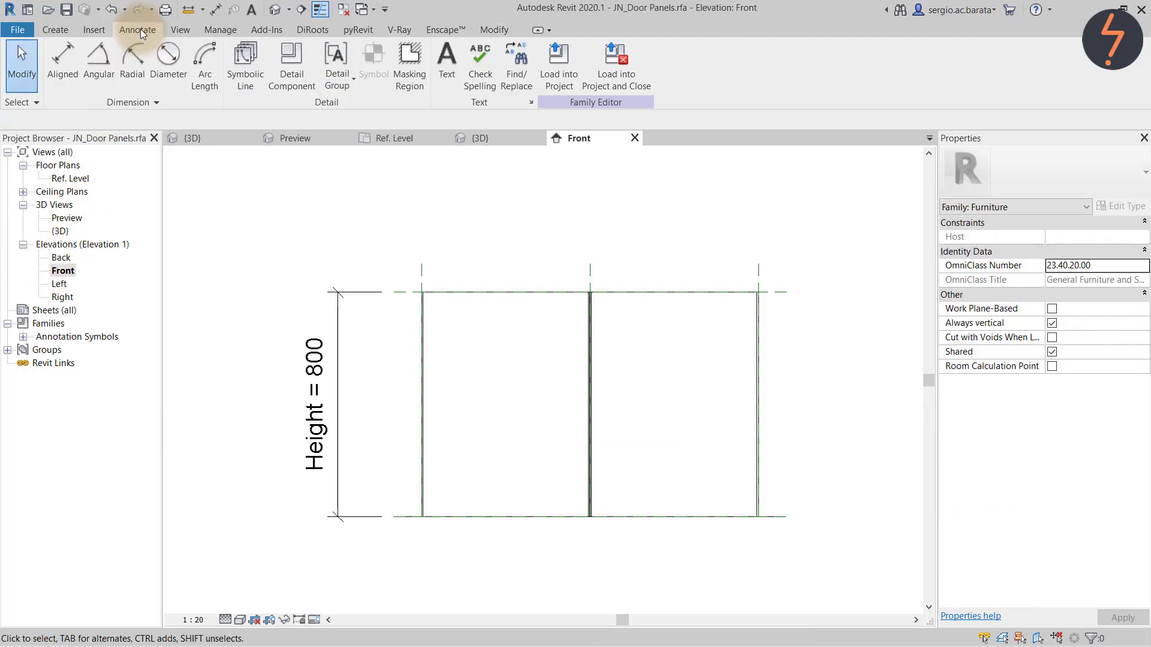
left_click(235, 74)
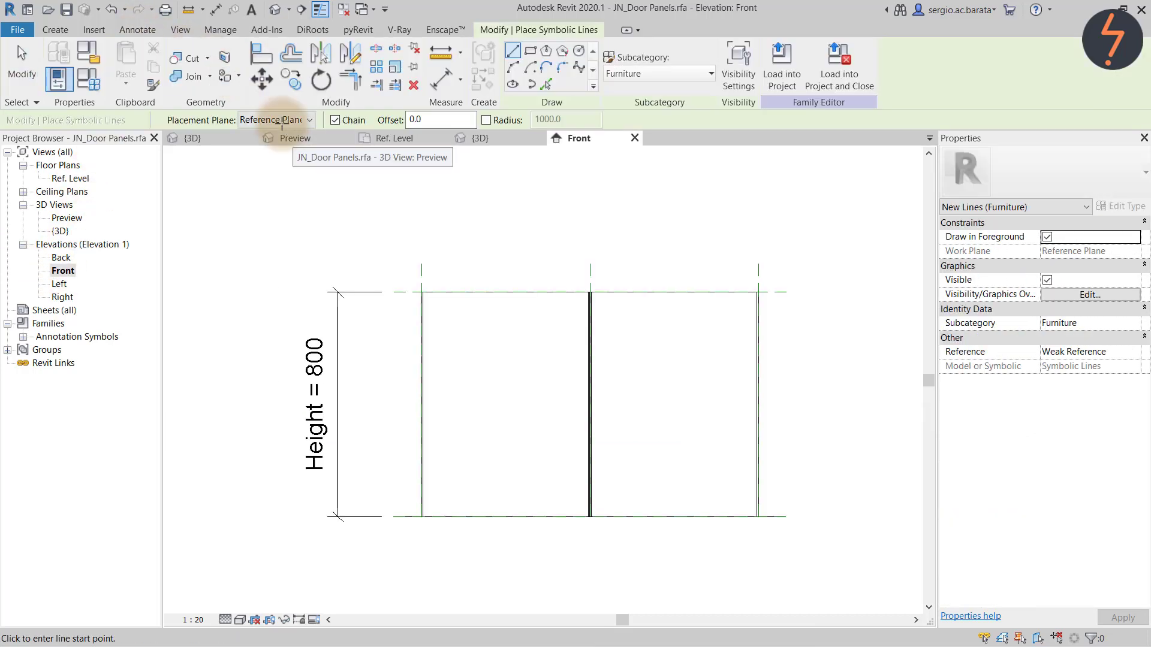
left_click(441, 307)
left_click(752, 511)
key("Escape")
left_click(423, 515)
left_click(759, 293)
key("Escape")
key("Escape")
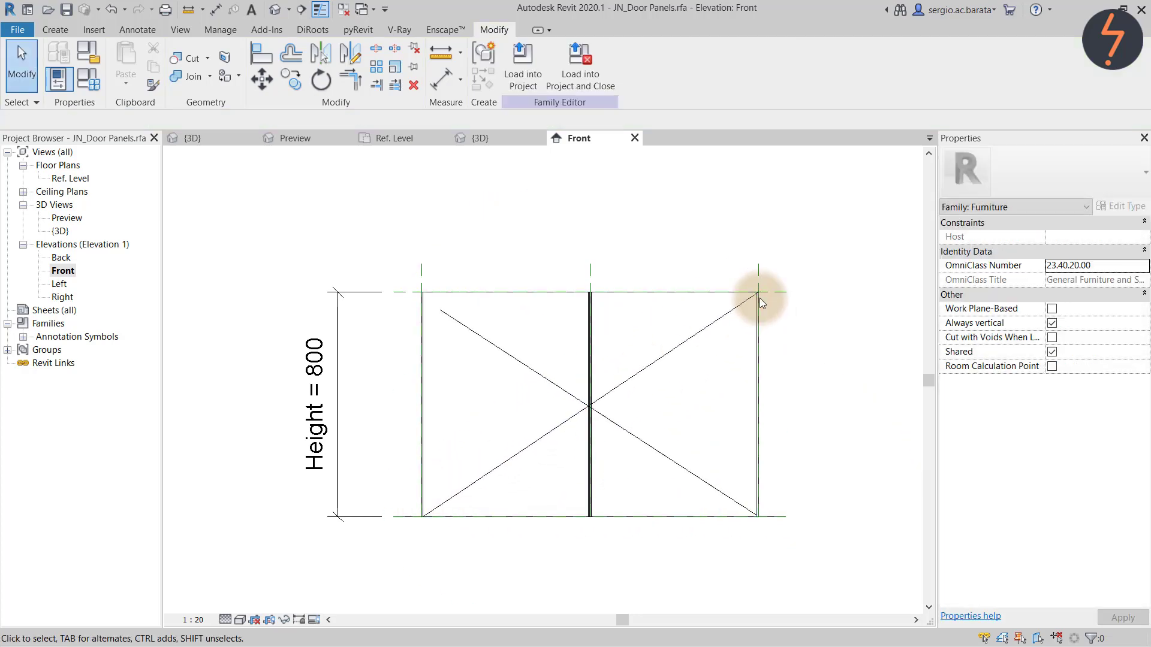
Zoom into the panel's top-left corner and snap the diagonal's upper end onto it
right_click(381, 251)
left_click(423, 404)
left_click_drag(367, 250, 492, 356)
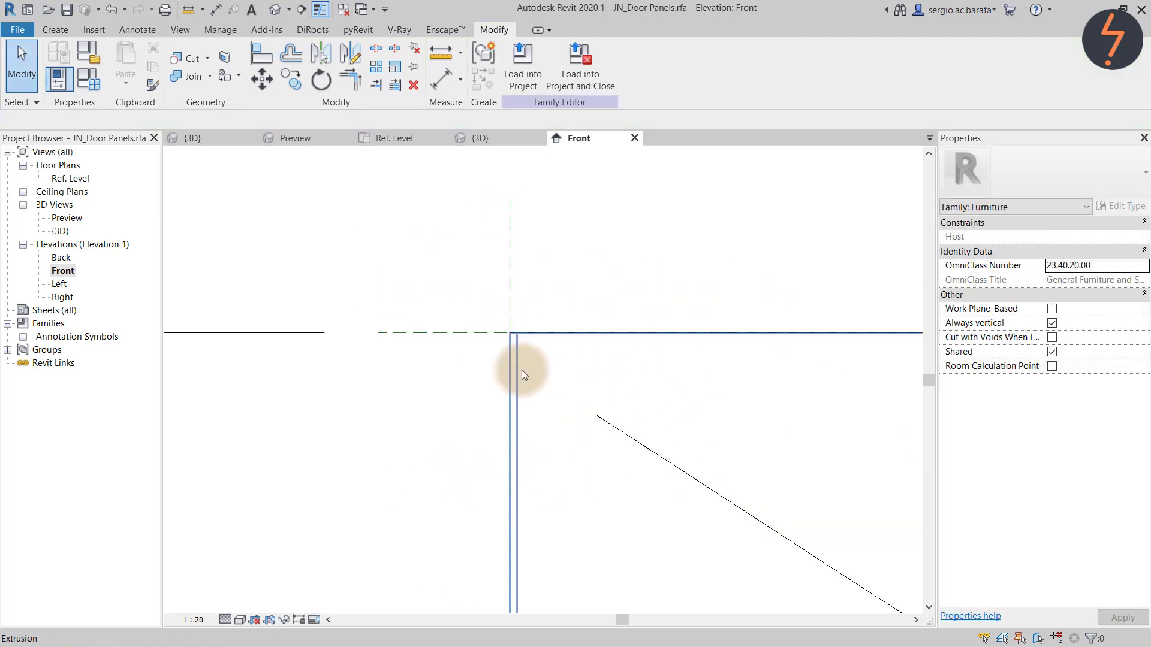
left_click_drag(599, 417, 515, 335)
key("Escape")
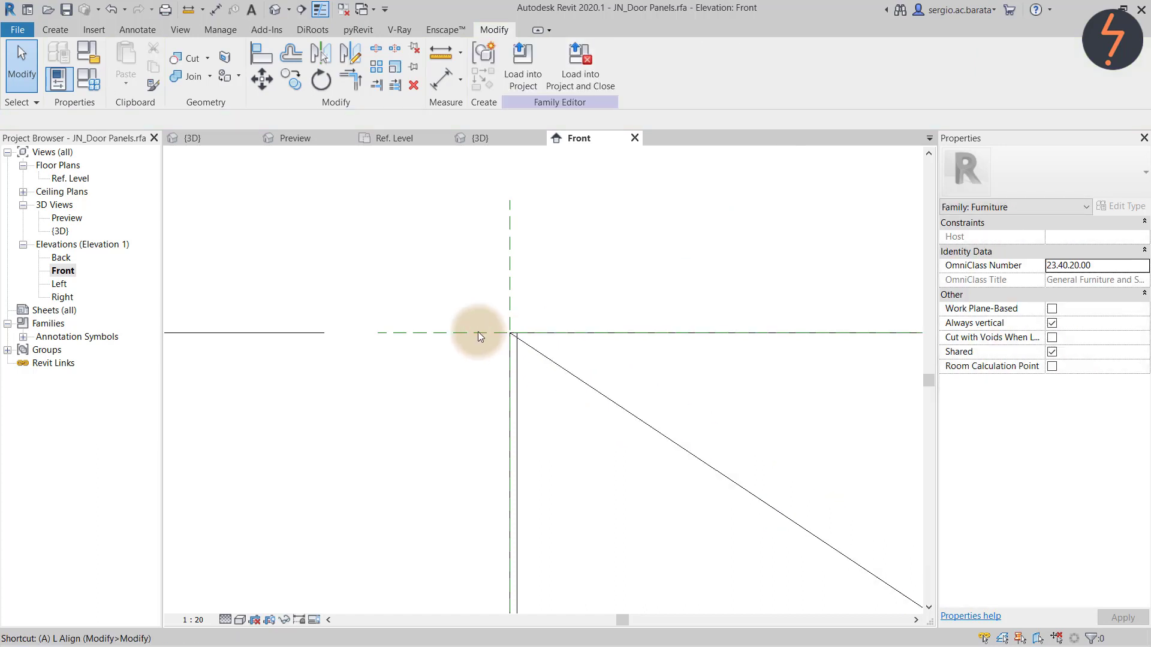